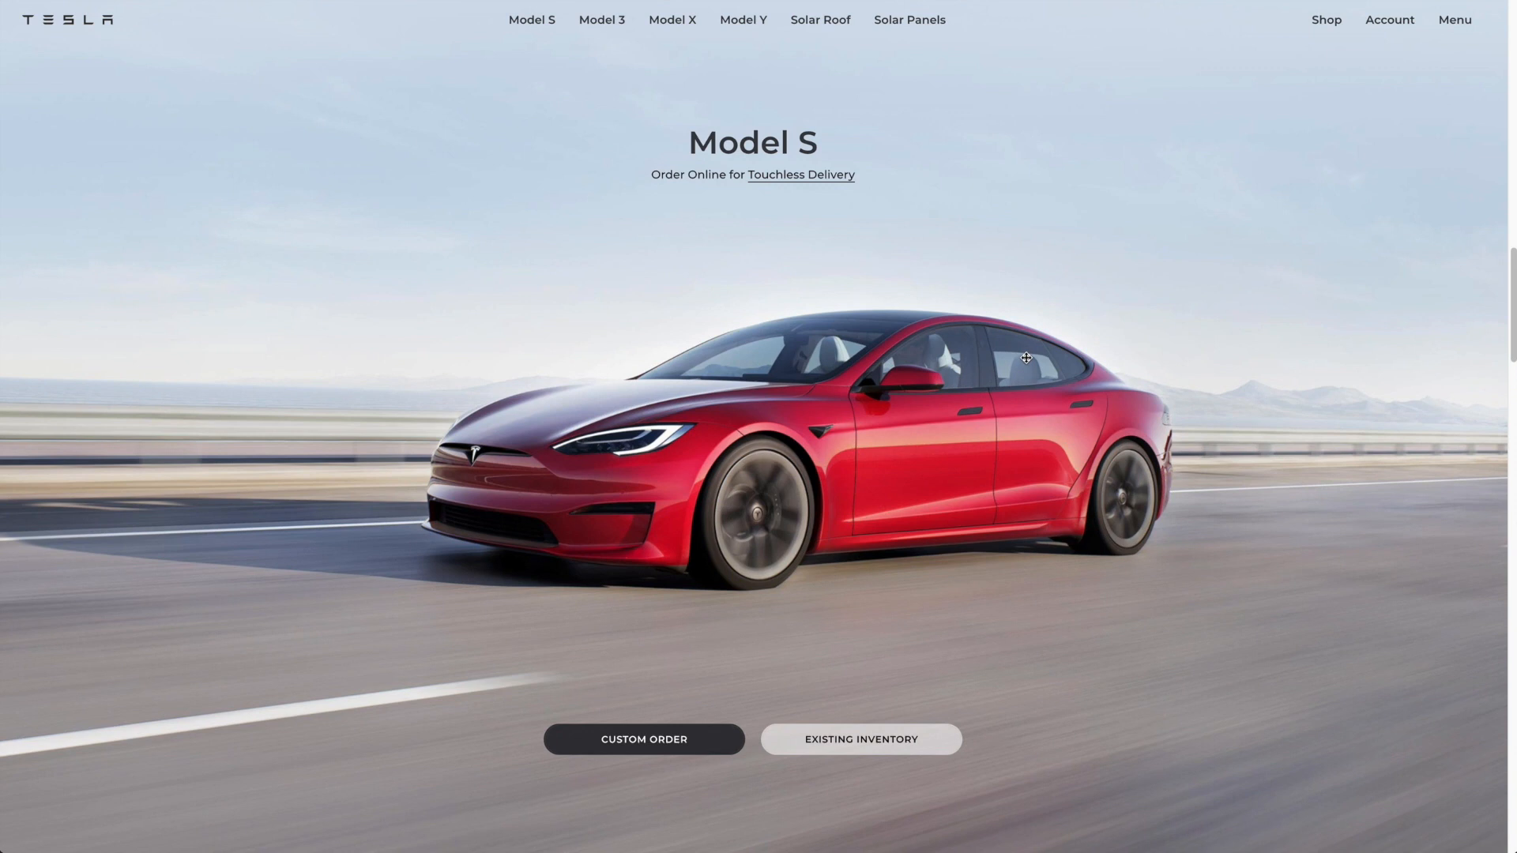
Step: Browse the vehicle sections of the replica Tesla page, ending back at the Model 3 section
{"action": "scroll", "coordinate": [1026, 357], "scroll_direction": "down", "scroll_amount": 5}
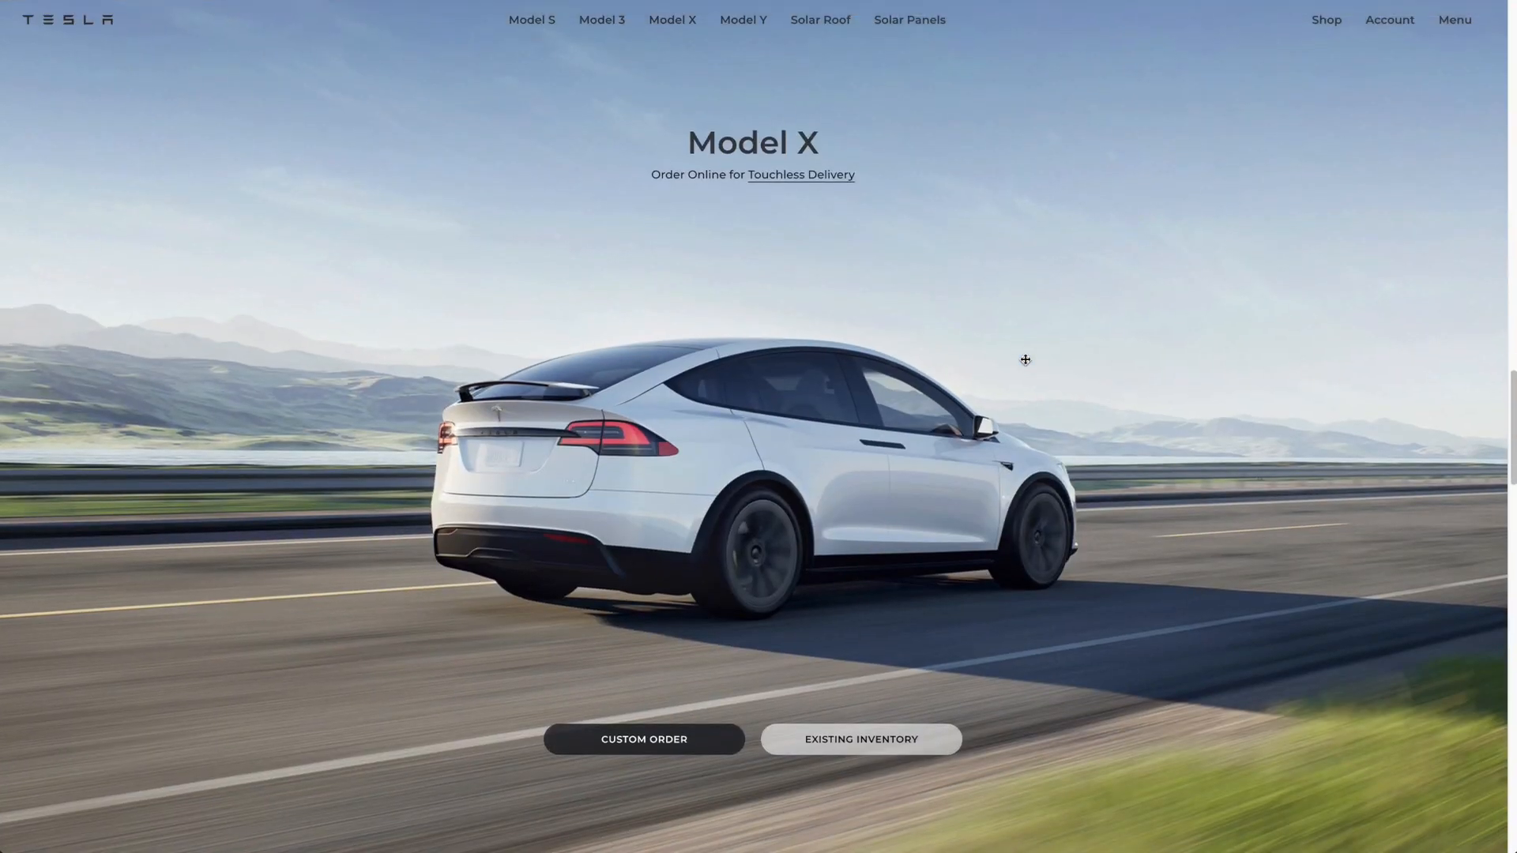
{"action": "scroll", "coordinate": [1026, 358], "scroll_direction": "down", "scroll_amount": 5}
{"action": "scroll", "coordinate": [1026, 359], "scroll_direction": "up", "scroll_amount": 5}
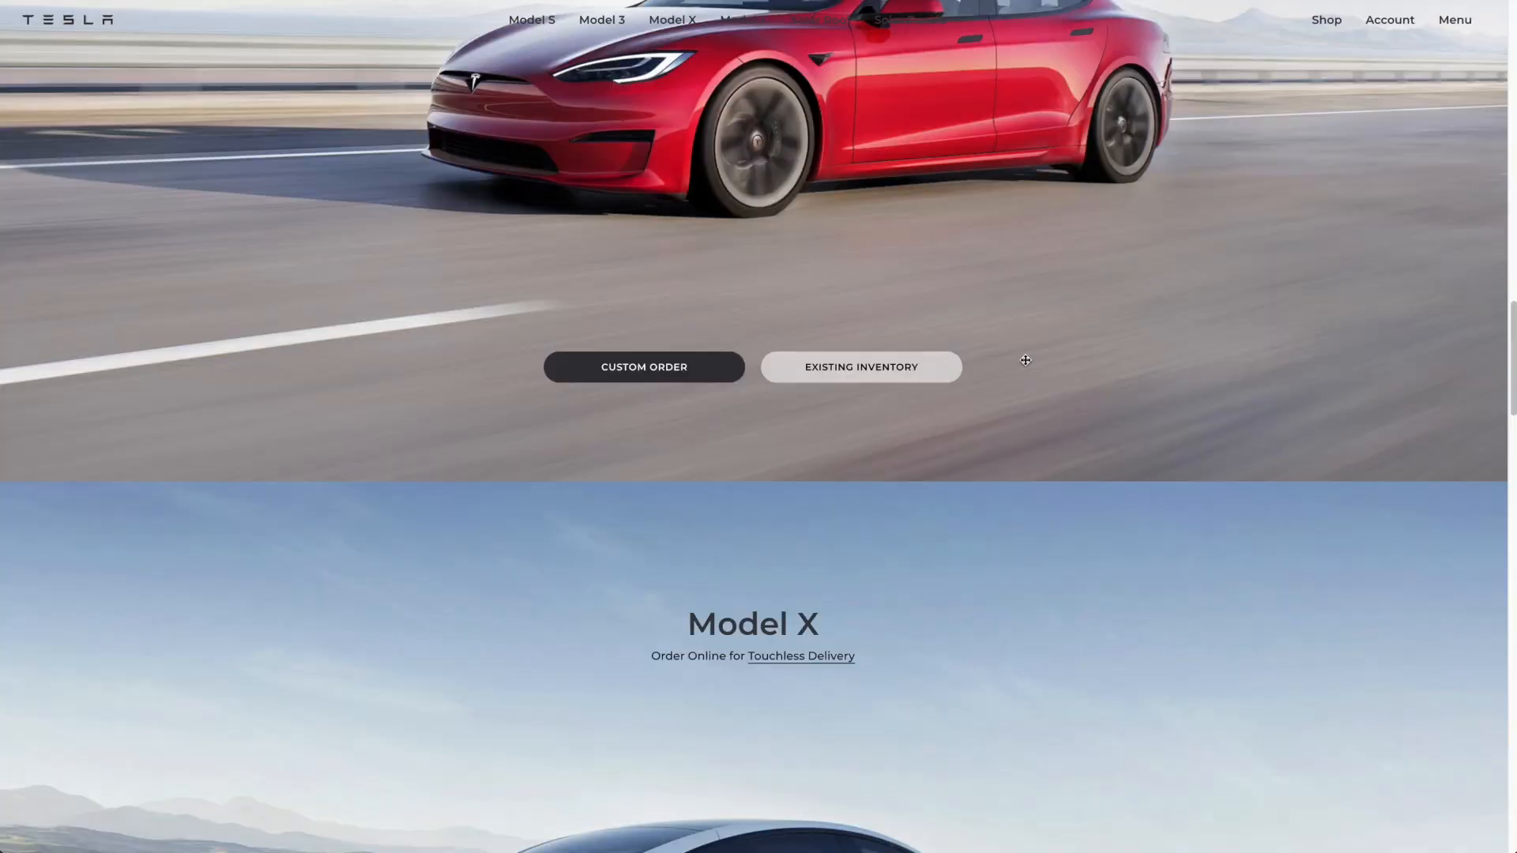
{"action": "scroll", "coordinate": [1026, 360], "scroll_direction": "up", "scroll_amount": 5}
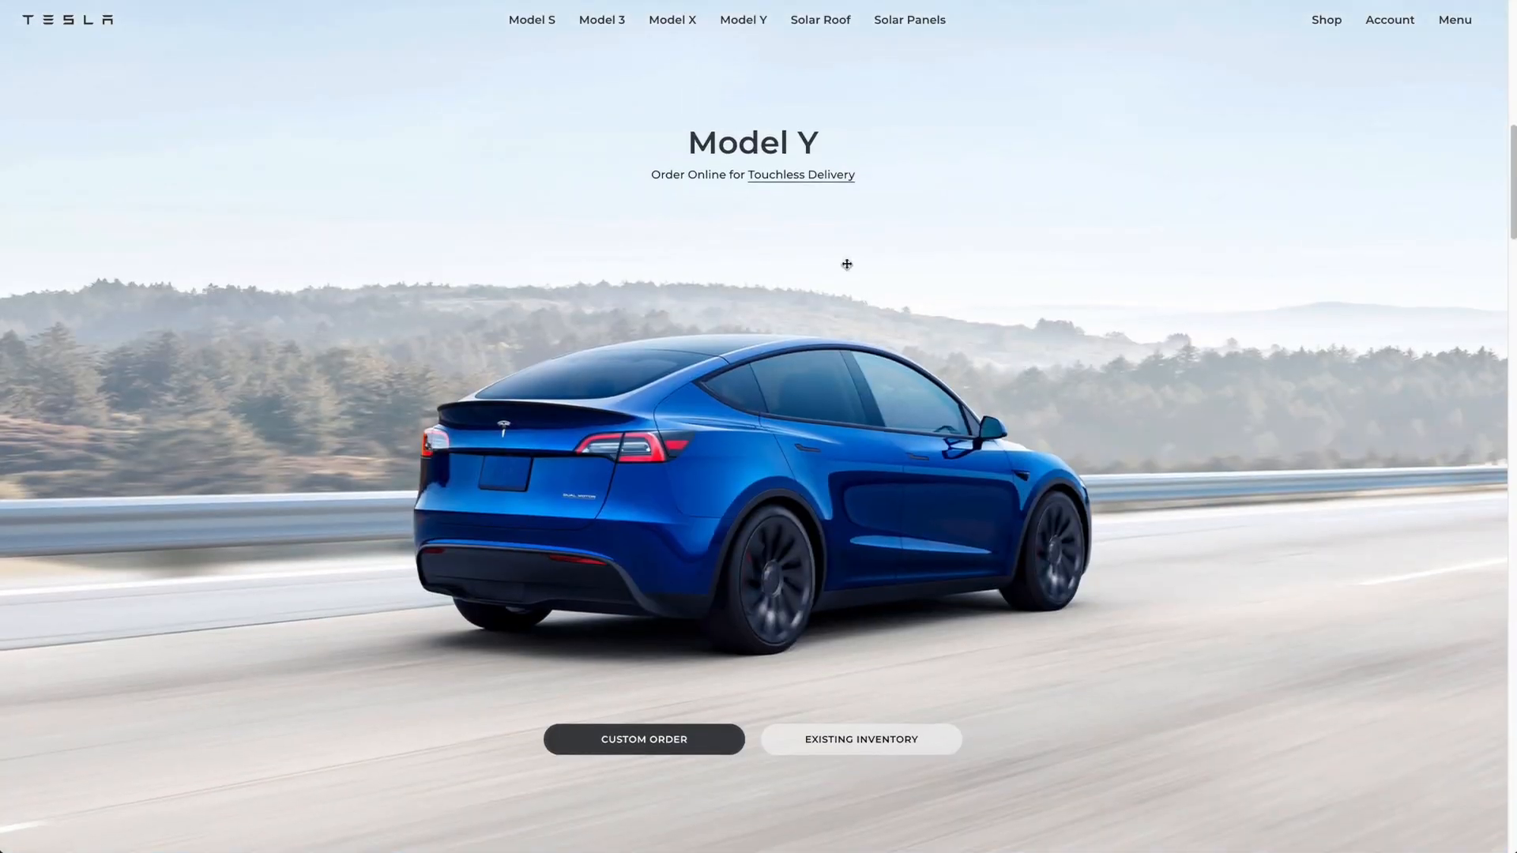
{"action": "scroll", "coordinate": [779, 177], "scroll_direction": "up", "scroll_amount": 5}
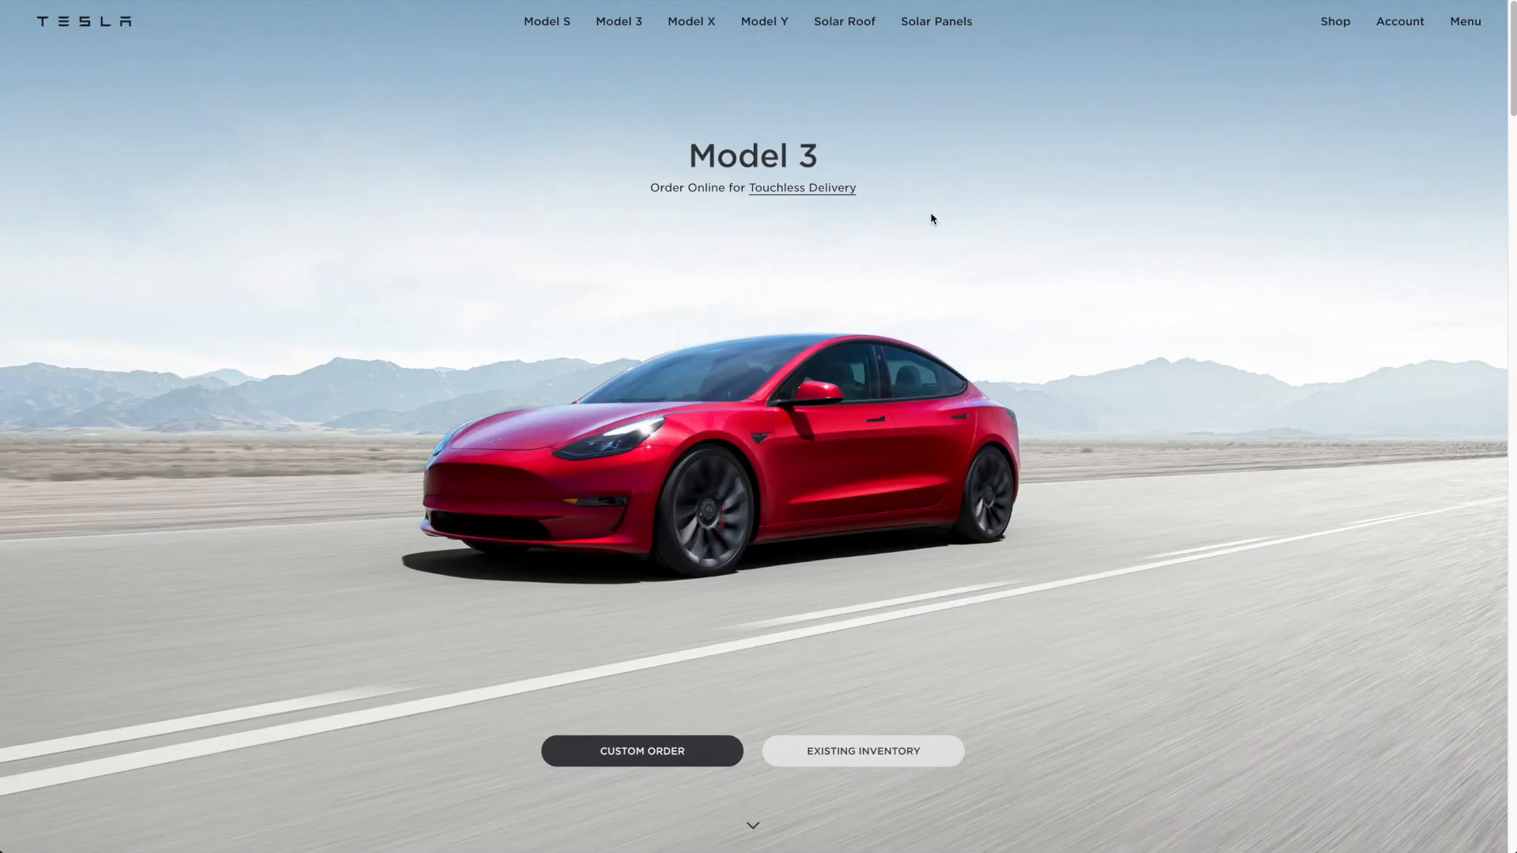
Step: Examine the original Tesla home page from the Model 3 section through to Accessories, observing how the text and sections change while scrolling
{"action": "scroll", "coordinate": [930, 218], "scroll_direction": "down", "scroll_amount": 10}
{"action": "scroll", "coordinate": [1131, 278], "scroll_direction": "down", "scroll_amount": 3}
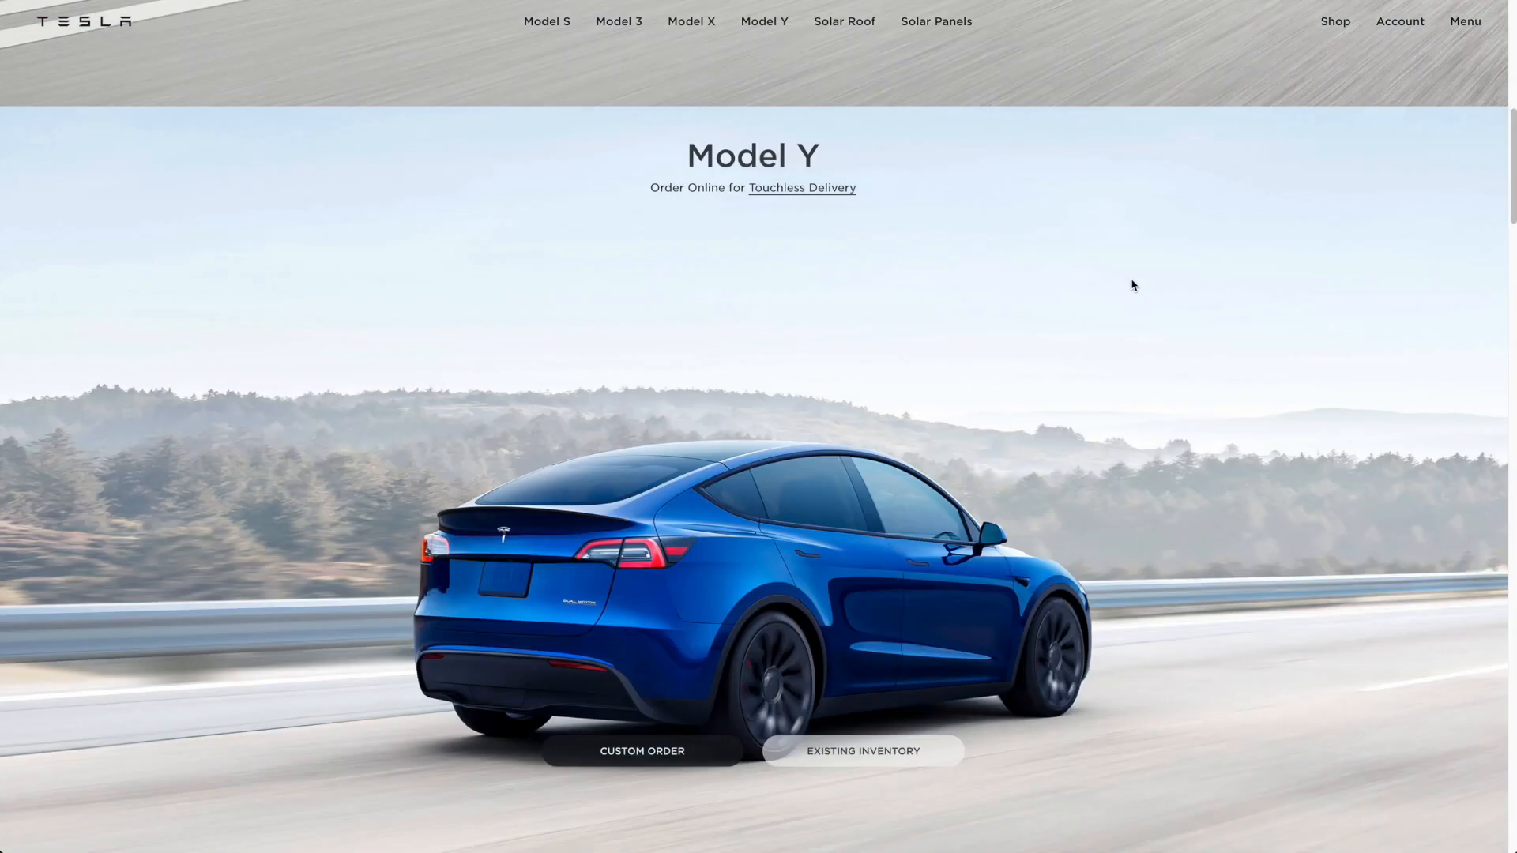
{"action": "scroll", "coordinate": [1133, 286], "scroll_direction": "down", "scroll_amount": 3}
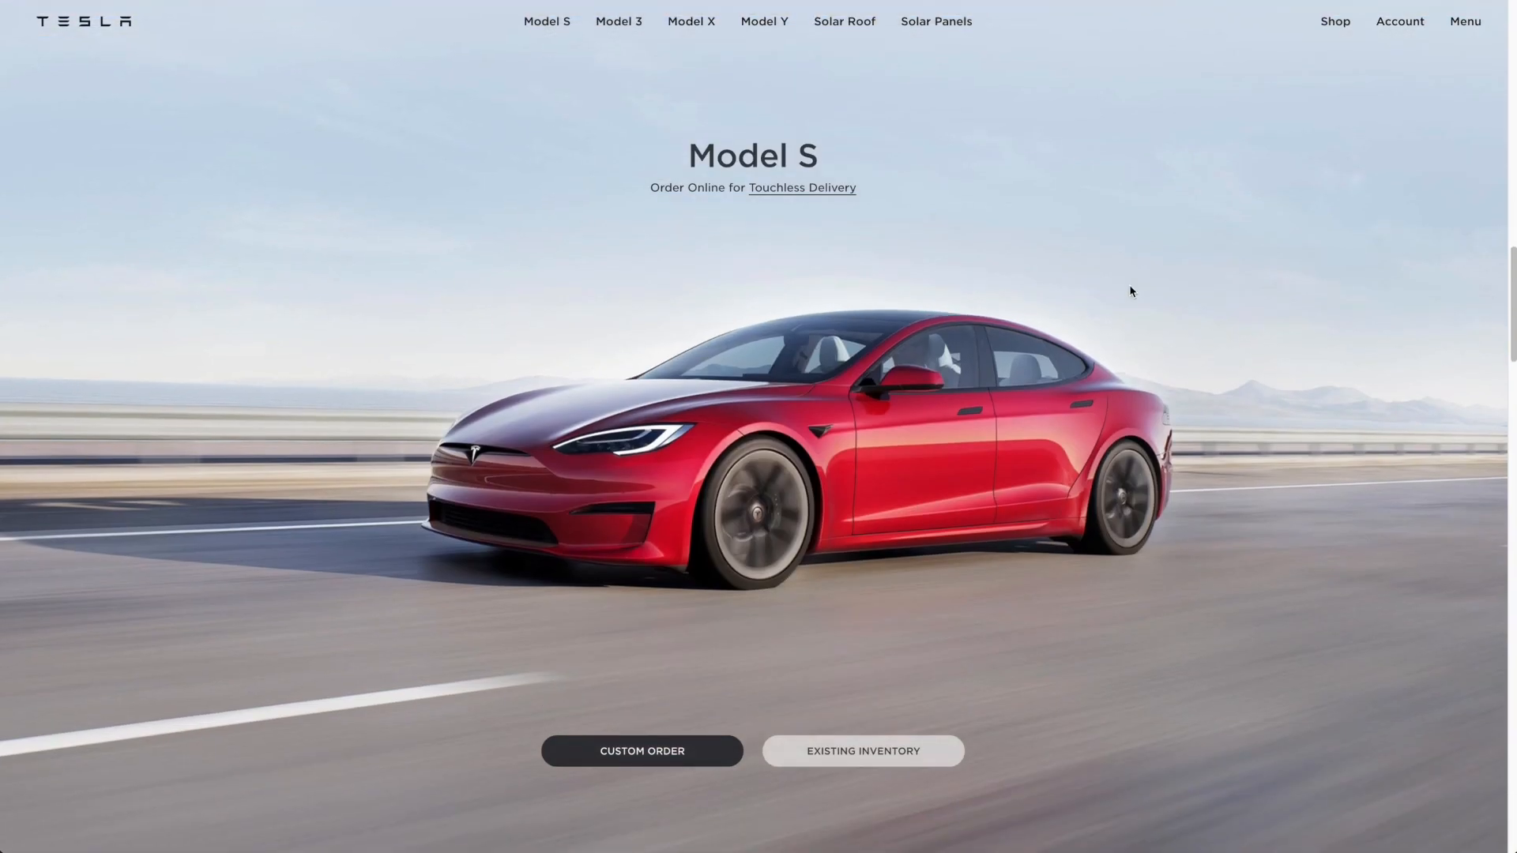
{"action": "scroll", "coordinate": [1129, 290], "scroll_direction": "down", "scroll_amount": 3}
{"action": "scroll", "coordinate": [1129, 291], "scroll_direction": "down", "scroll_amount": 3}
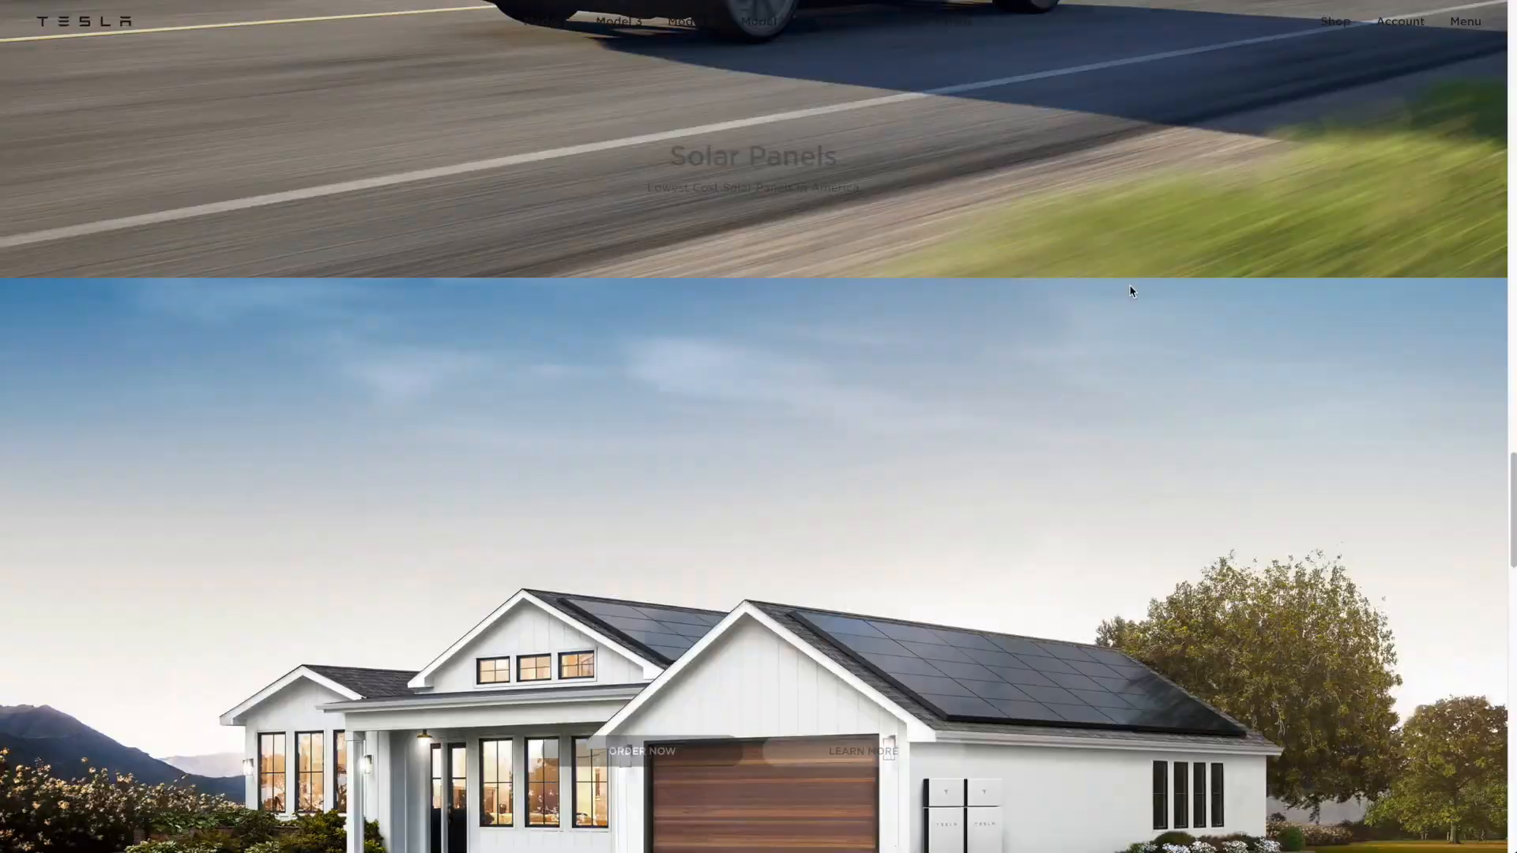
{"action": "scroll", "coordinate": [1130, 290], "scroll_direction": "down", "scroll_amount": 3}
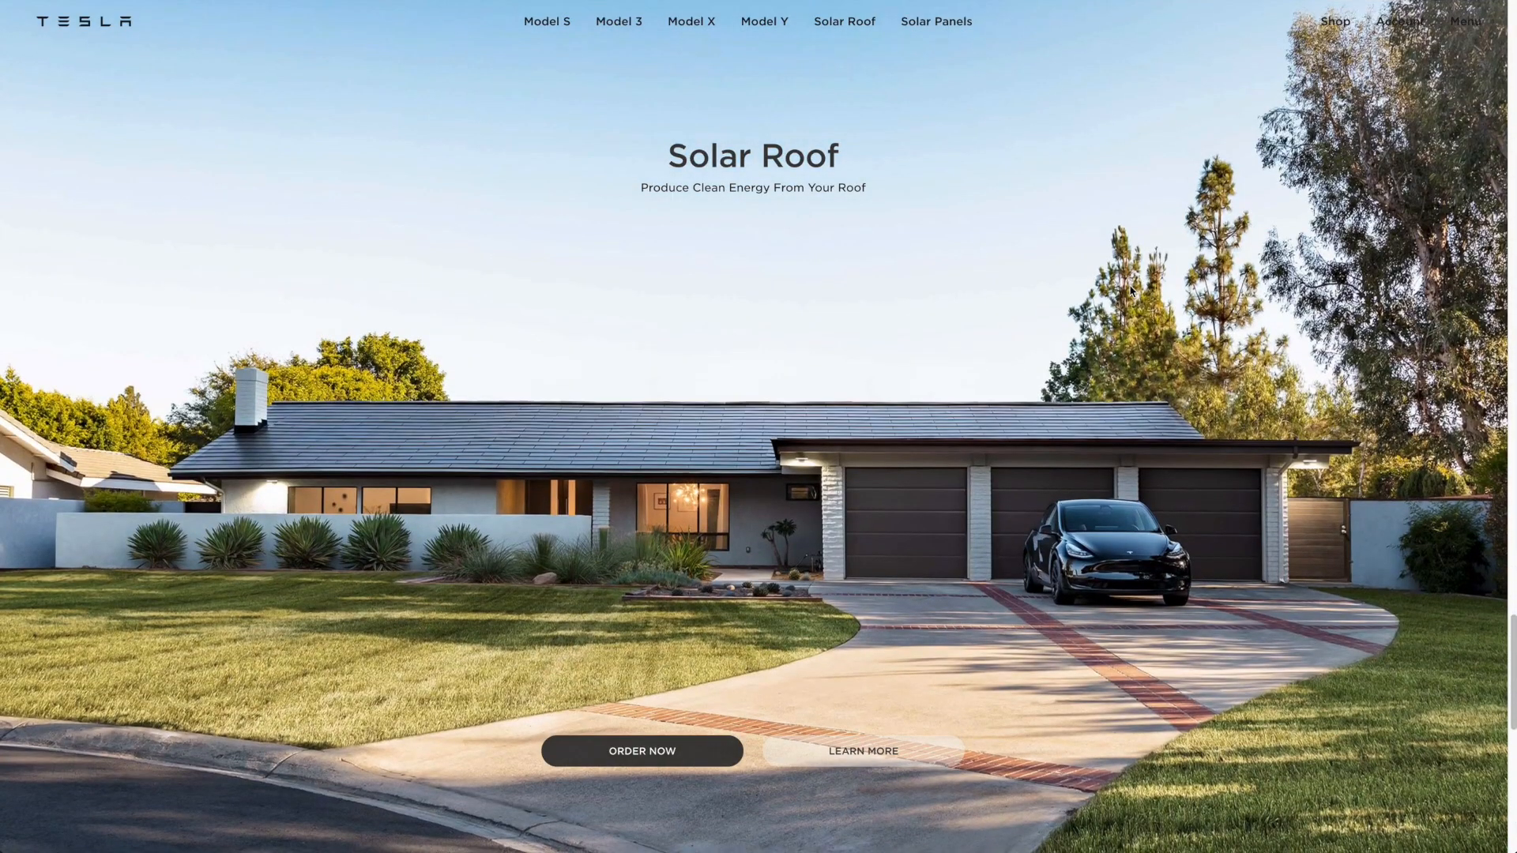
{"action": "scroll", "coordinate": [1131, 291], "scroll_direction": "down", "scroll_amount": 3}
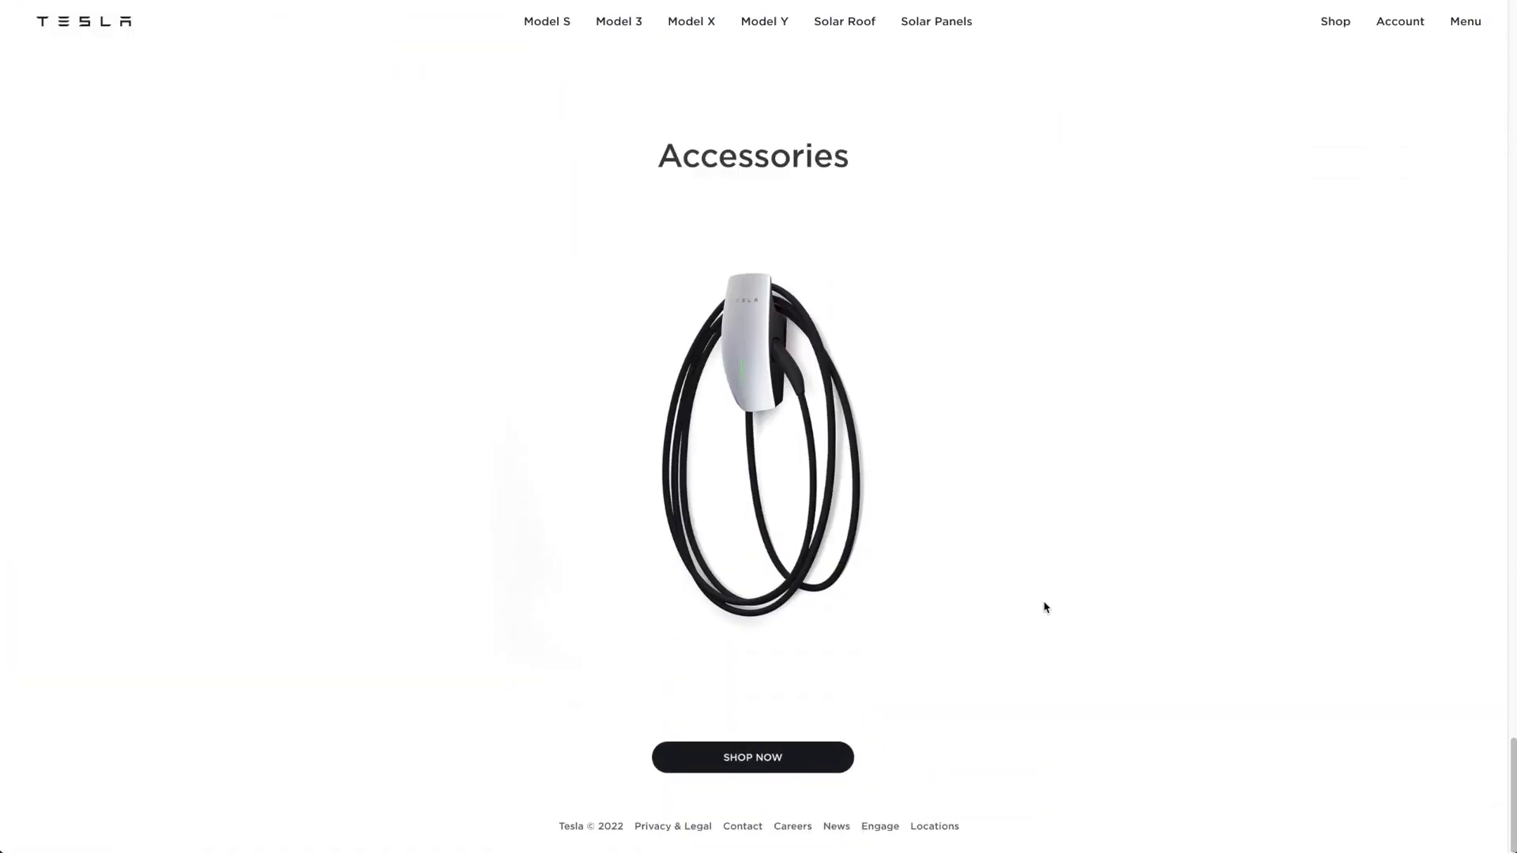
{"action": "scroll", "coordinate": [1040, 613], "scroll_direction": "up", "scroll_amount": 3}
{"action": "scroll", "coordinate": [1040, 613], "scroll_direction": "up", "scroll_amount": 3}
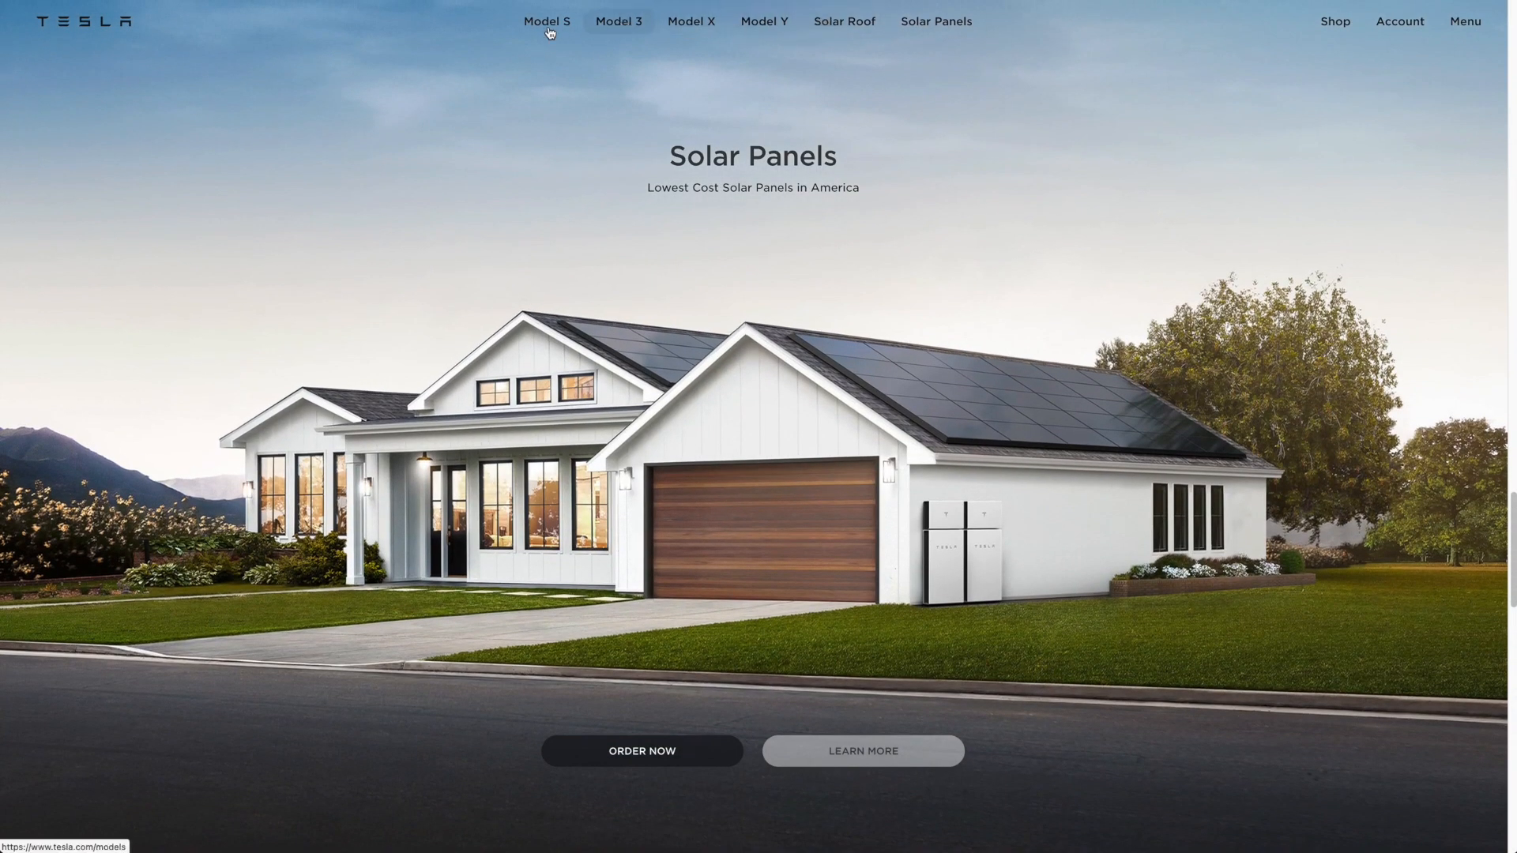
Step: Open and close the slide-out side menu on the original Tesla page and on the replica for comparison
{"action": "left_click", "coordinate": [1474, 25]}
{"action": "left_click", "coordinate": [1488, 34]}
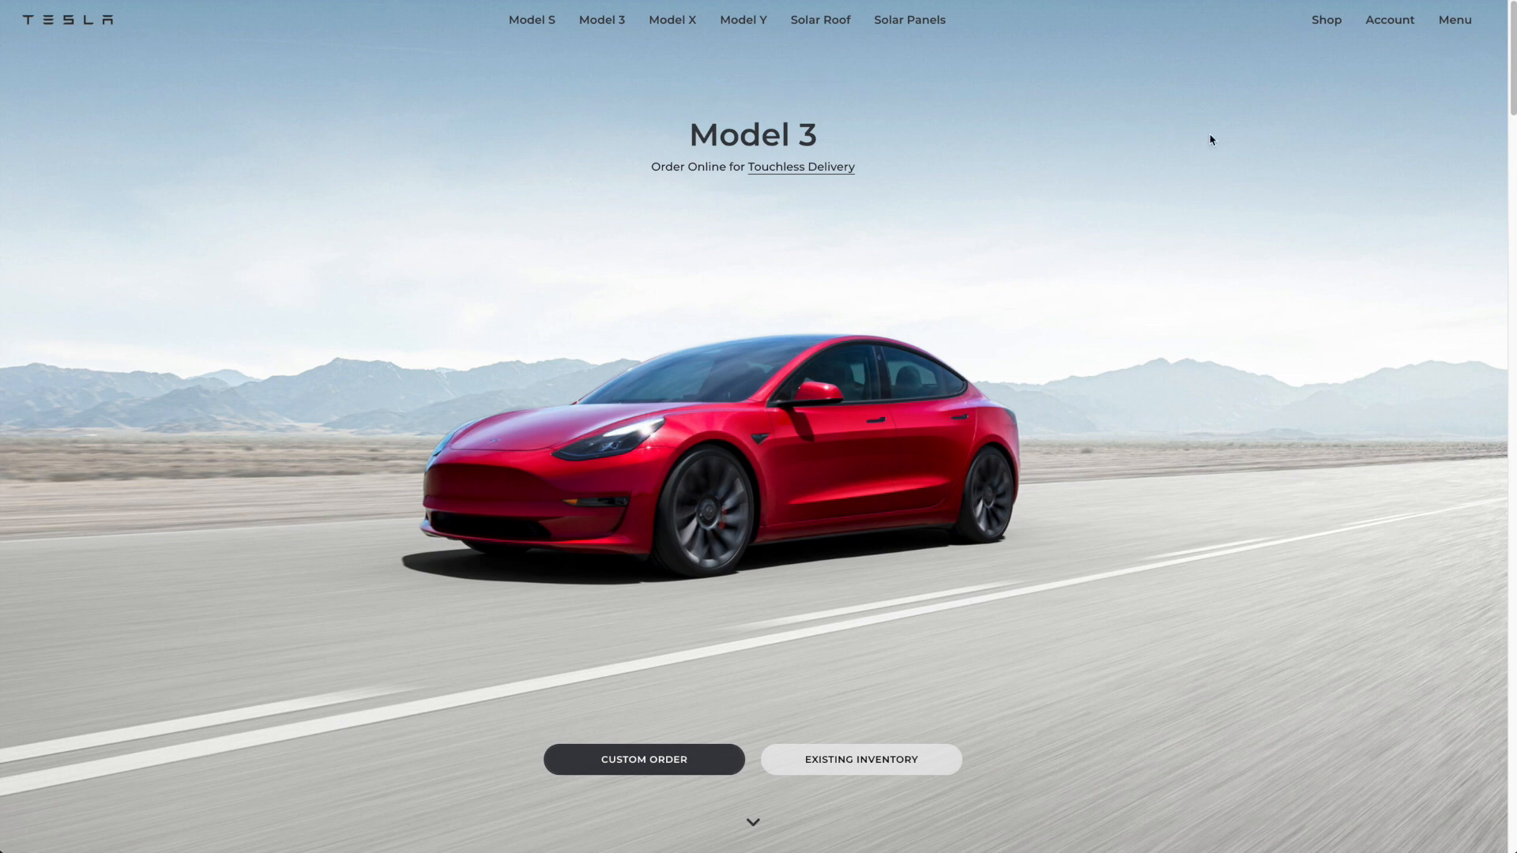
{"action": "left_click", "coordinate": [1456, 23]}
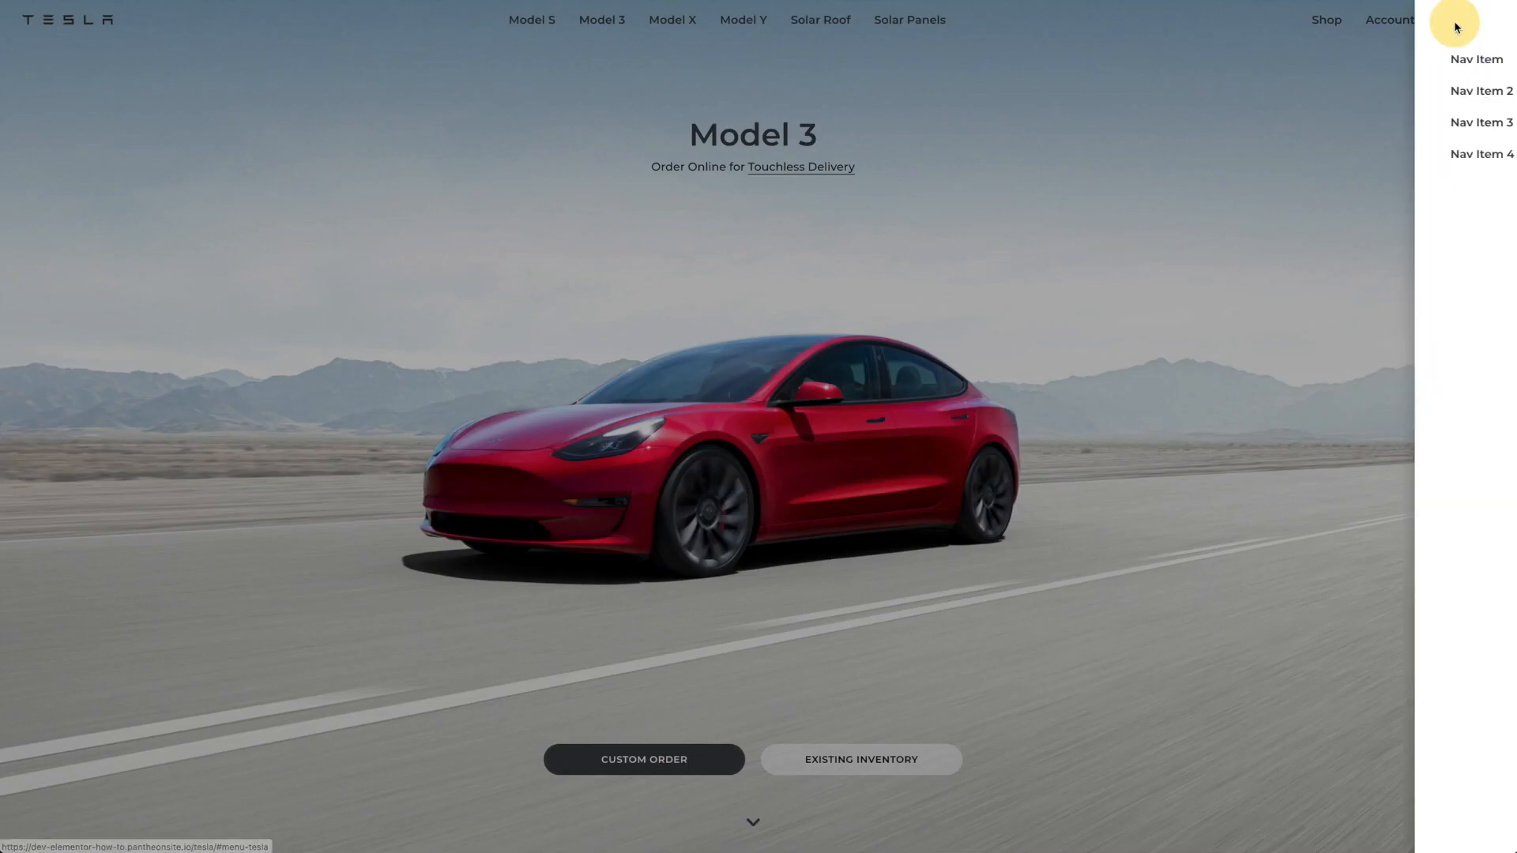
{"action": "left_click", "coordinate": [1496, 25]}
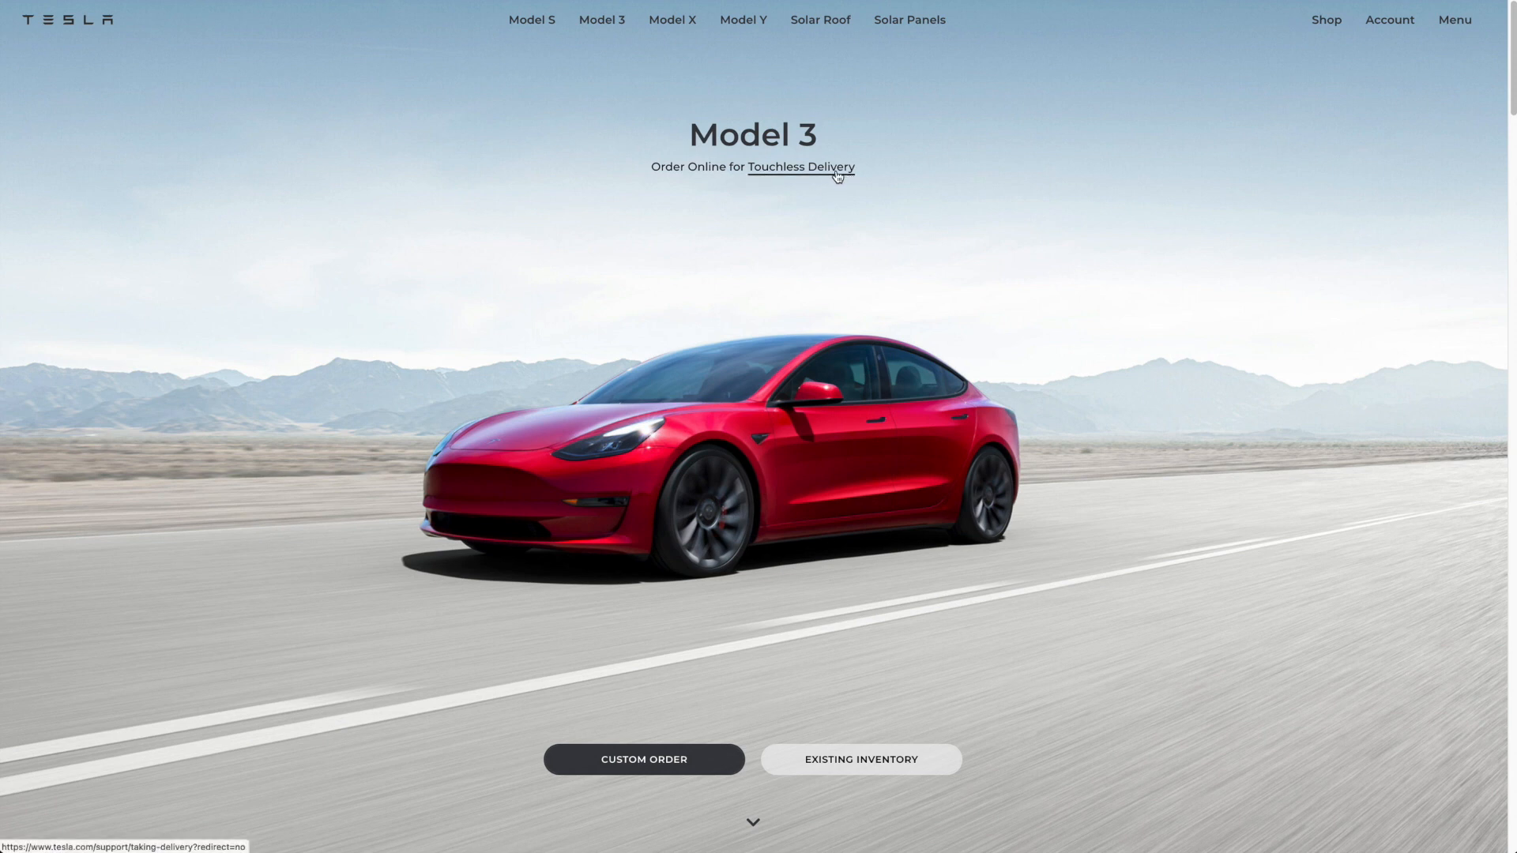
Step: Review the replica's Model Y, Model S and Model X sections and how they settle while scrolling
{"action": "scroll", "coordinate": [938, 231], "scroll_direction": "down", "scroll_amount": 3}
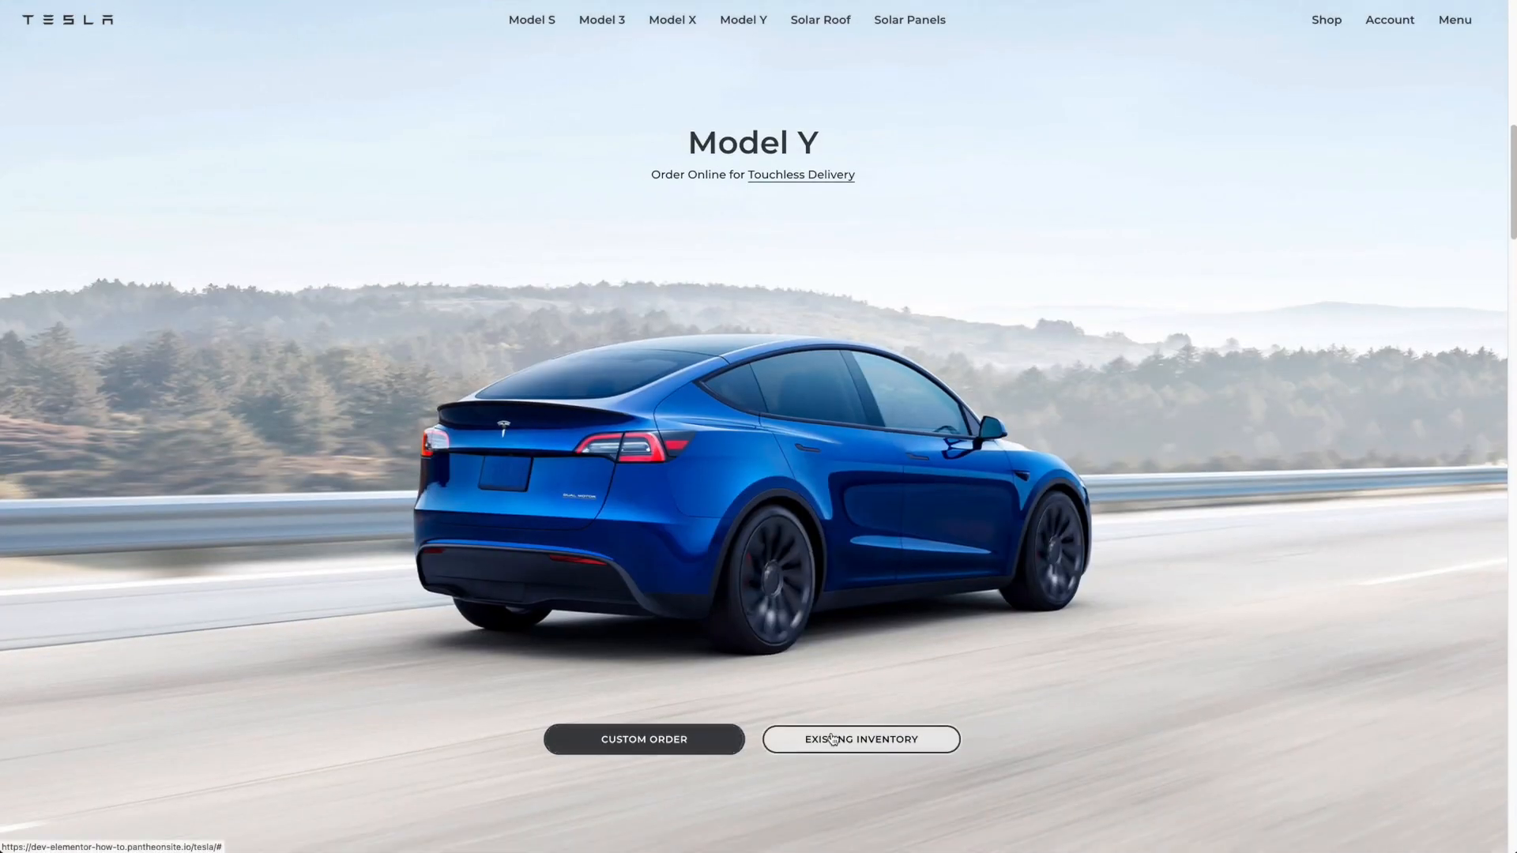
{"action": "scroll", "coordinate": [1056, 687], "scroll_direction": "down", "scroll_amount": 10}
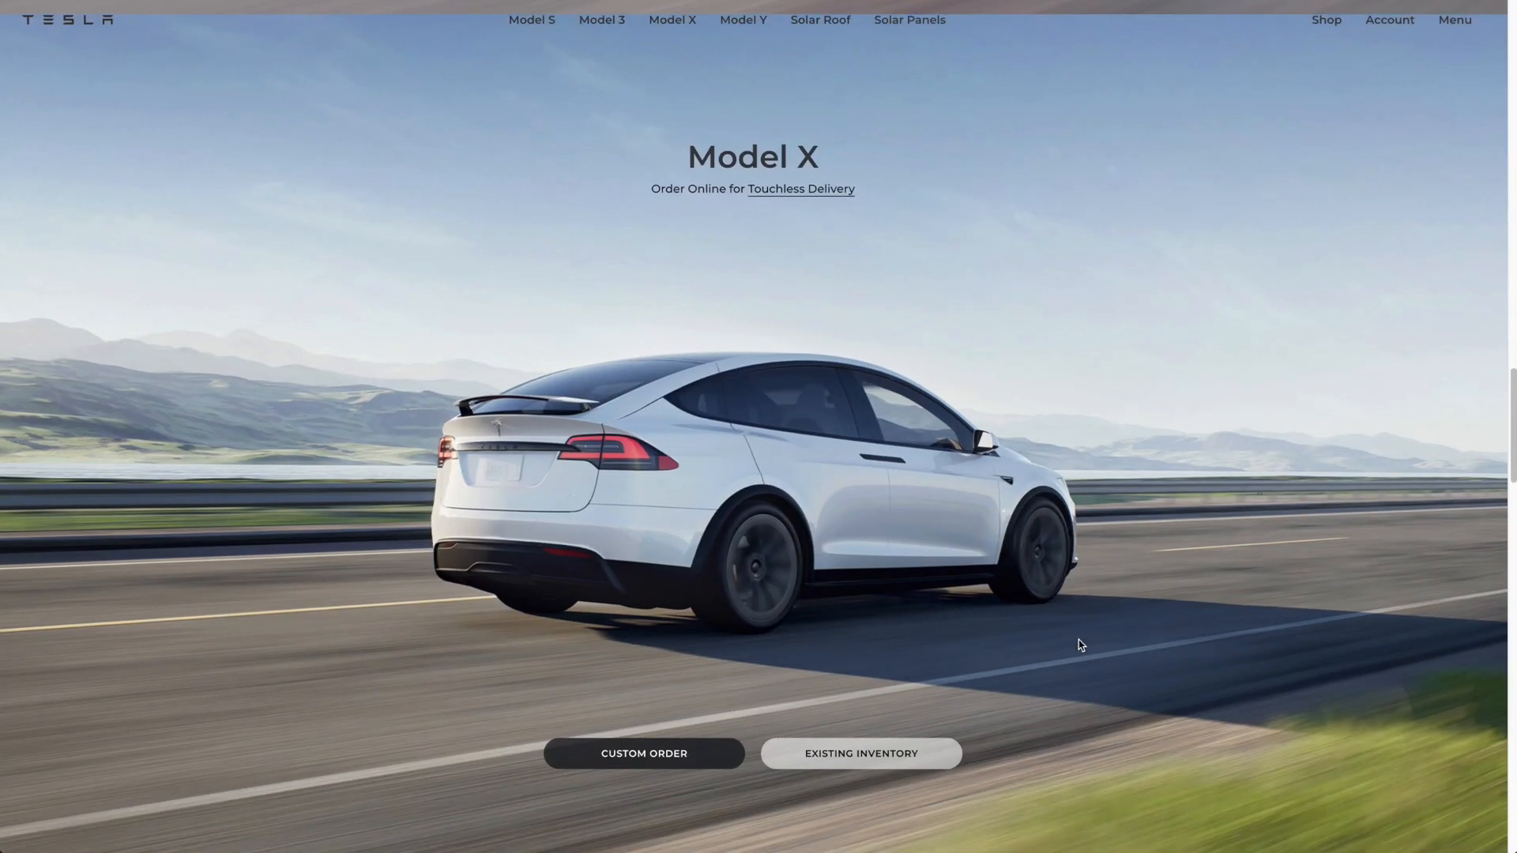
{"action": "scroll", "coordinate": [1082, 640], "scroll_direction": "up", "scroll_amount": 10}
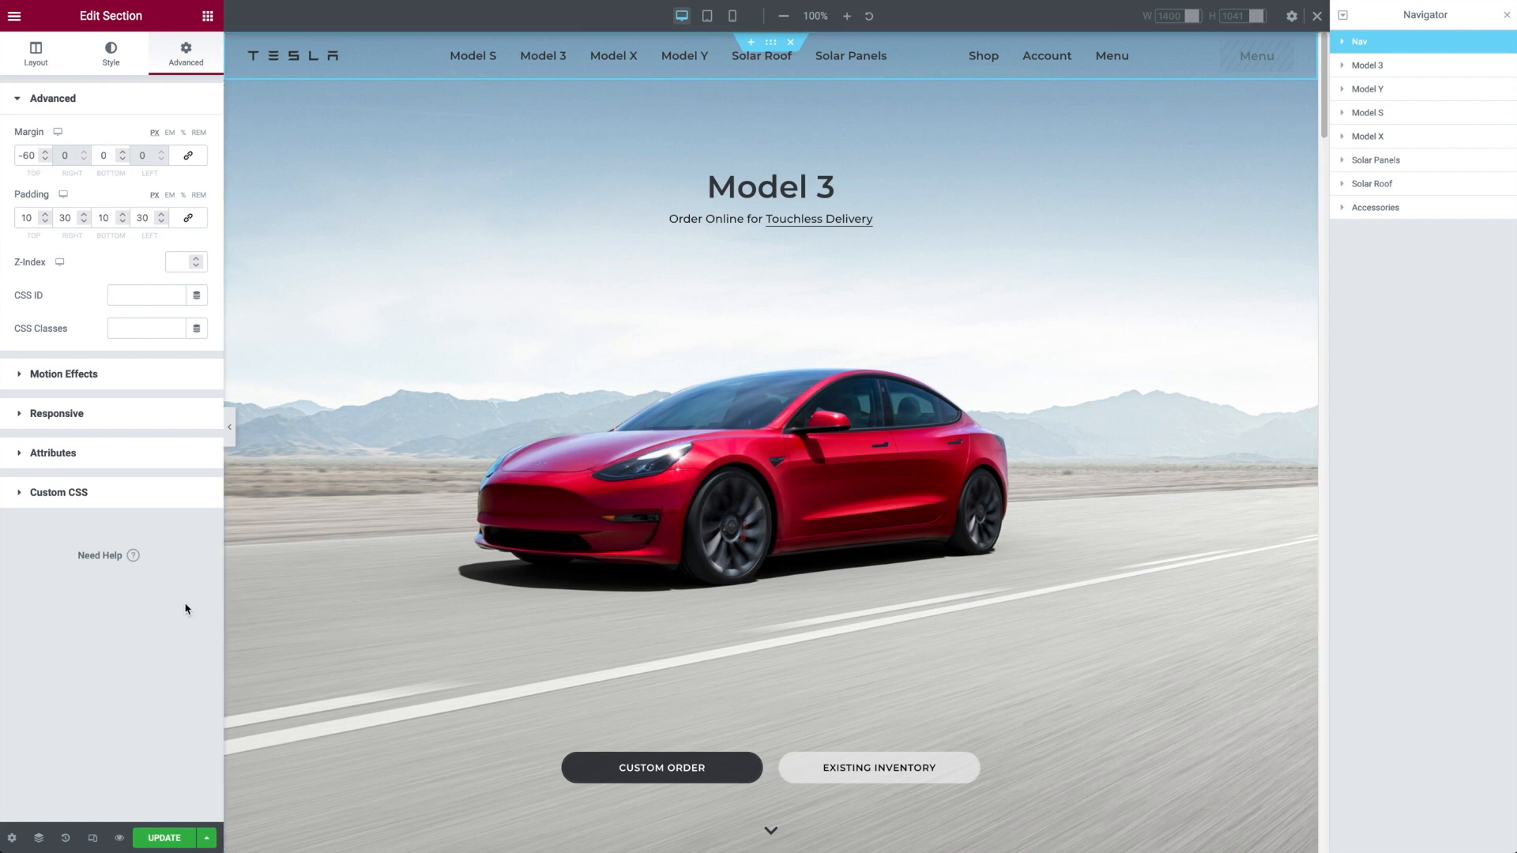
Step: Test the page's Scroll Snap behaviour on the canvas and turn Scroll Snap off in the page's advanced settings
{"action": "key", "text": "super+shift+y"}
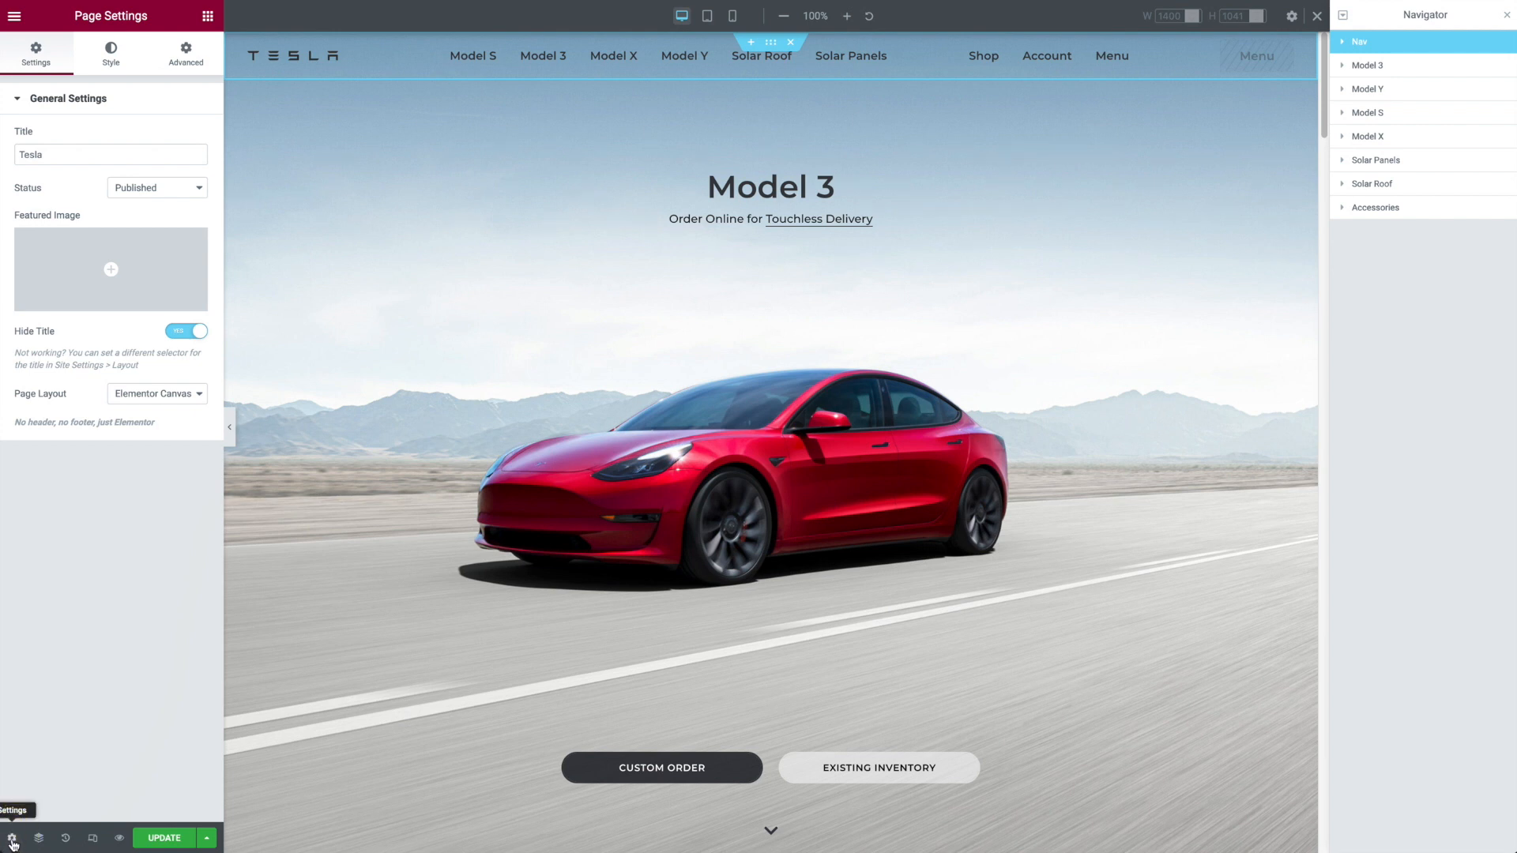
{"action": "left_click", "coordinate": [174, 69]}
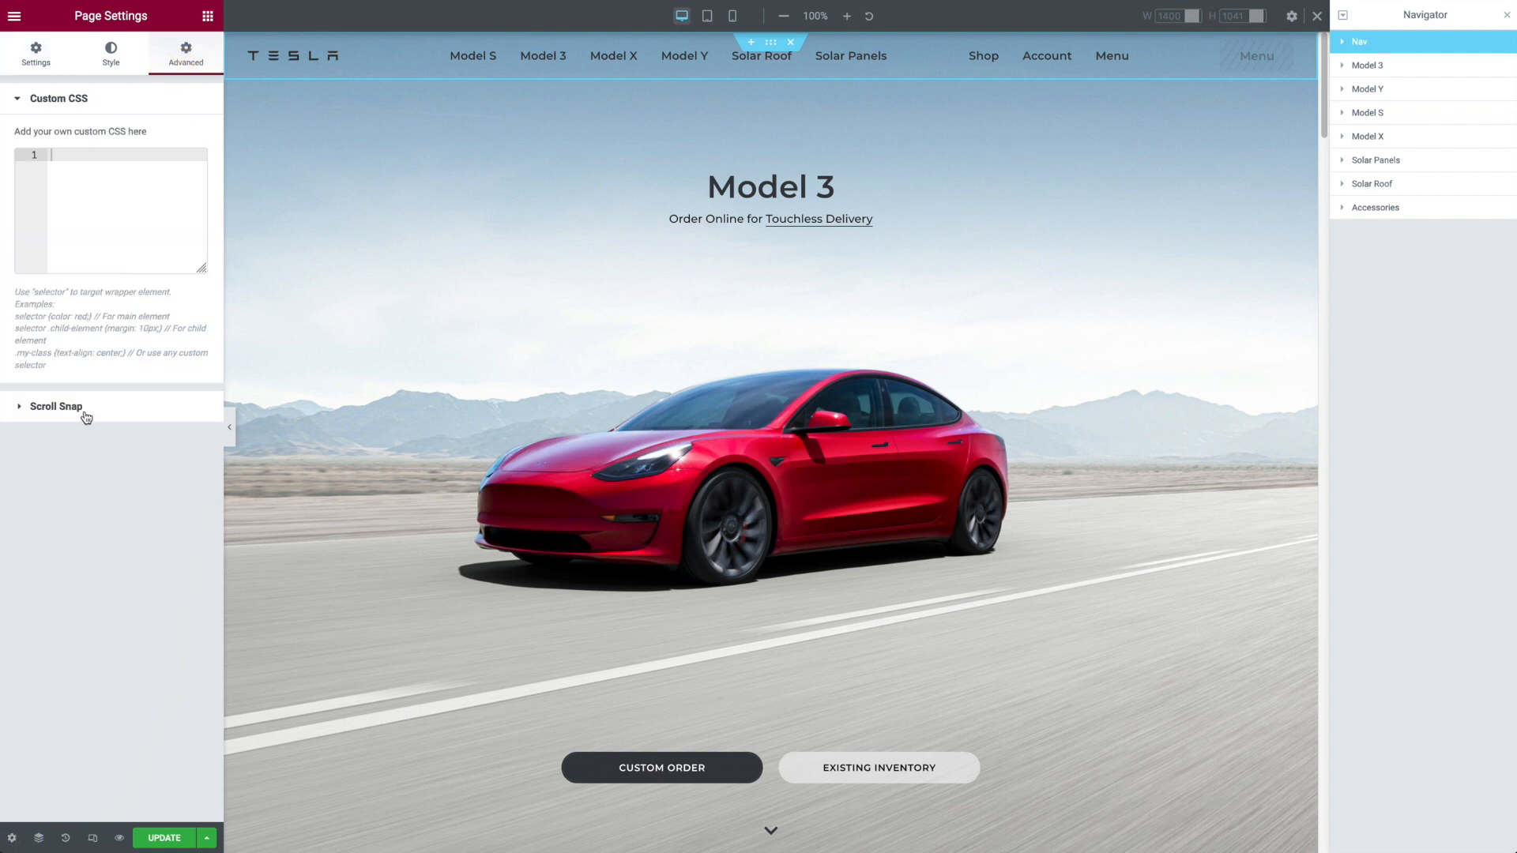
{"action": "left_click", "coordinate": [55, 417]}
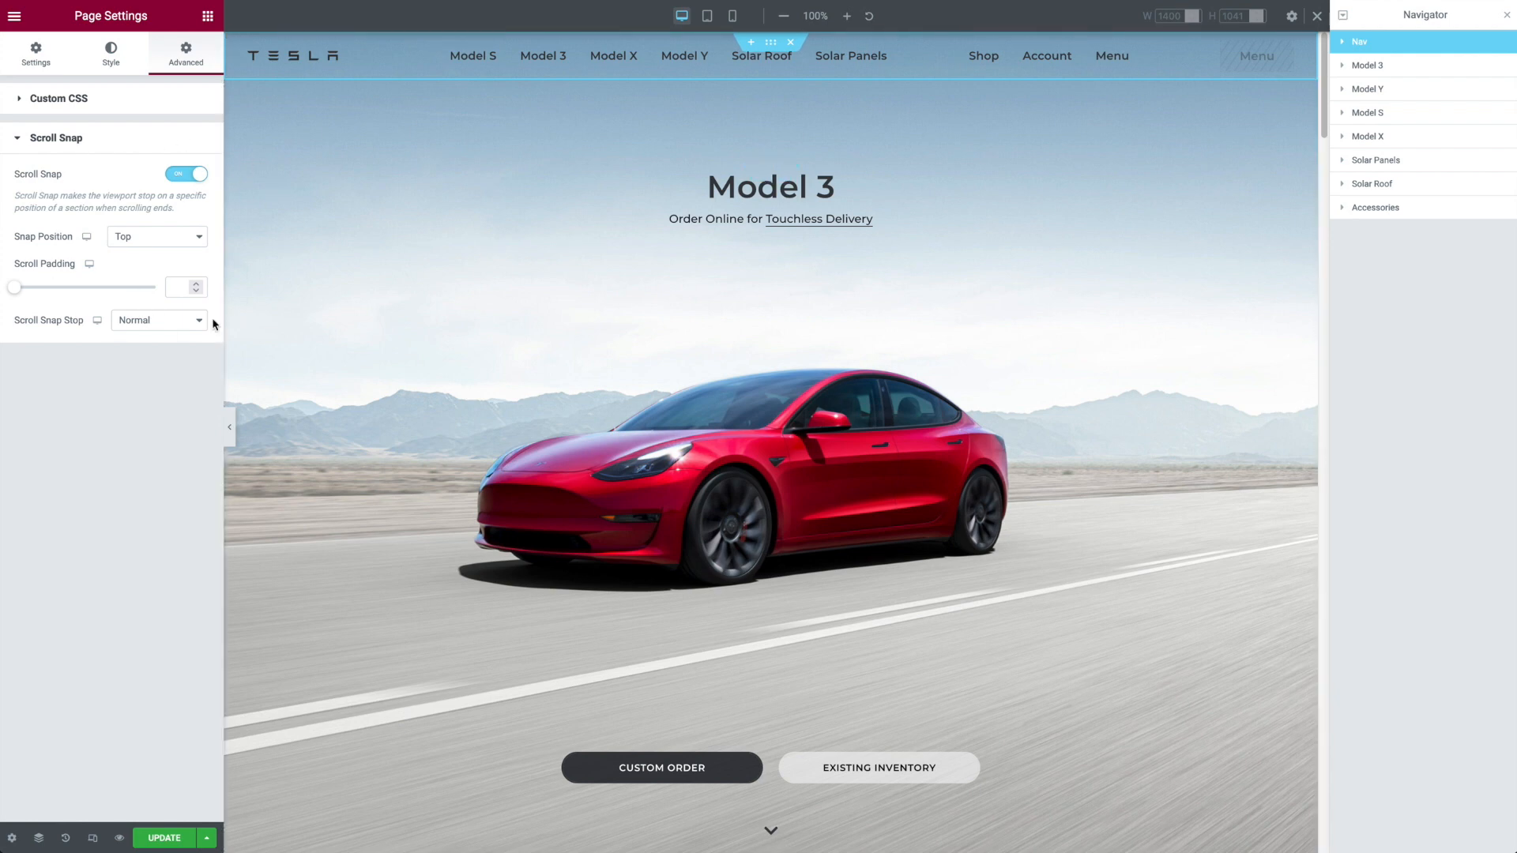
{"action": "scroll", "coordinate": [361, 287], "scroll_direction": "down", "scroll_amount": 1}
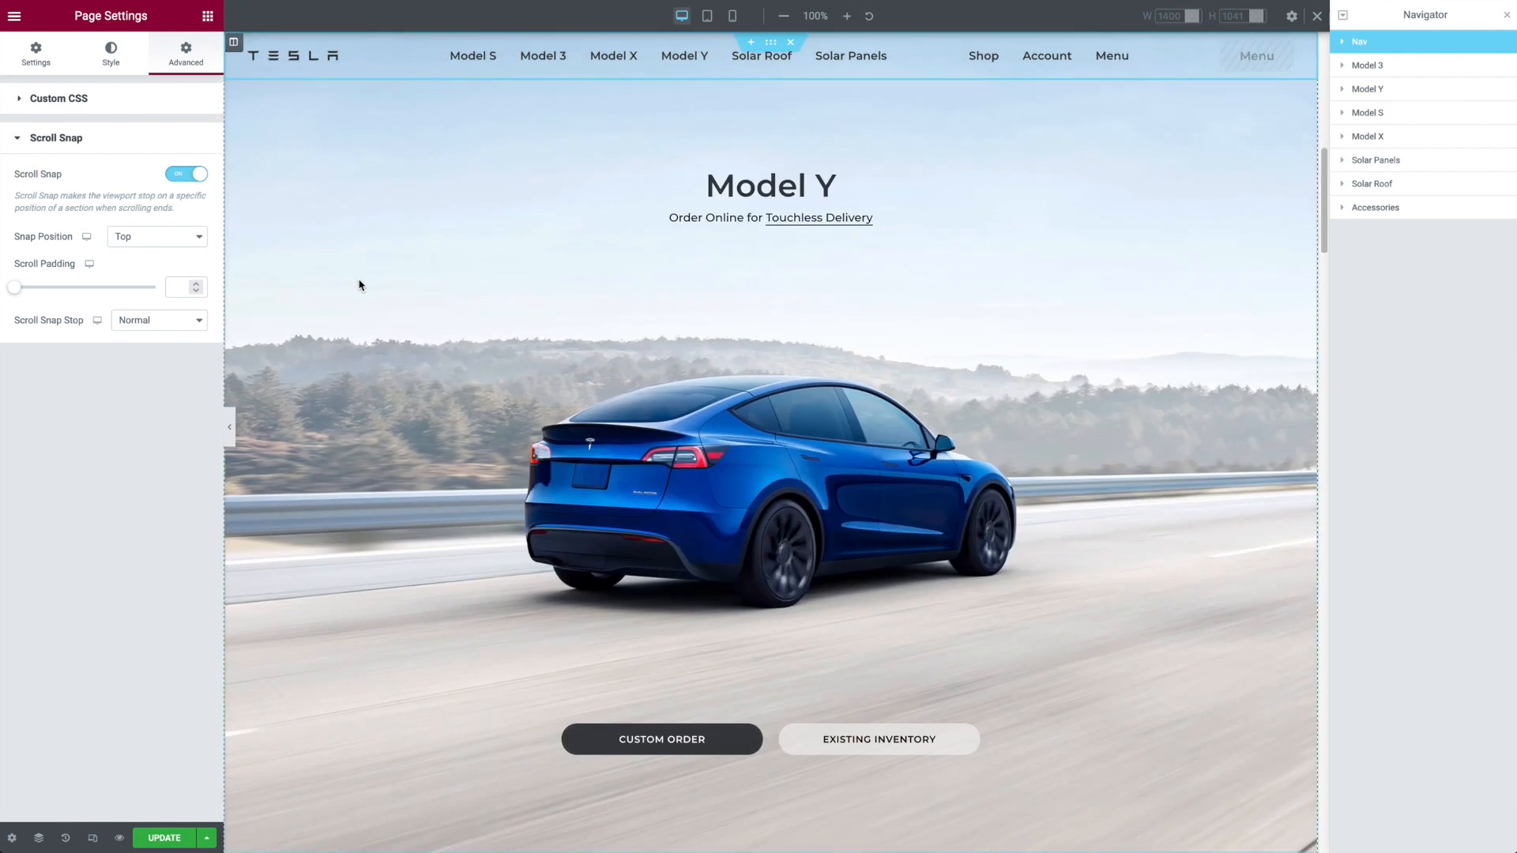
{"action": "scroll", "coordinate": [360, 286], "scroll_direction": "up", "scroll_amount": 1}
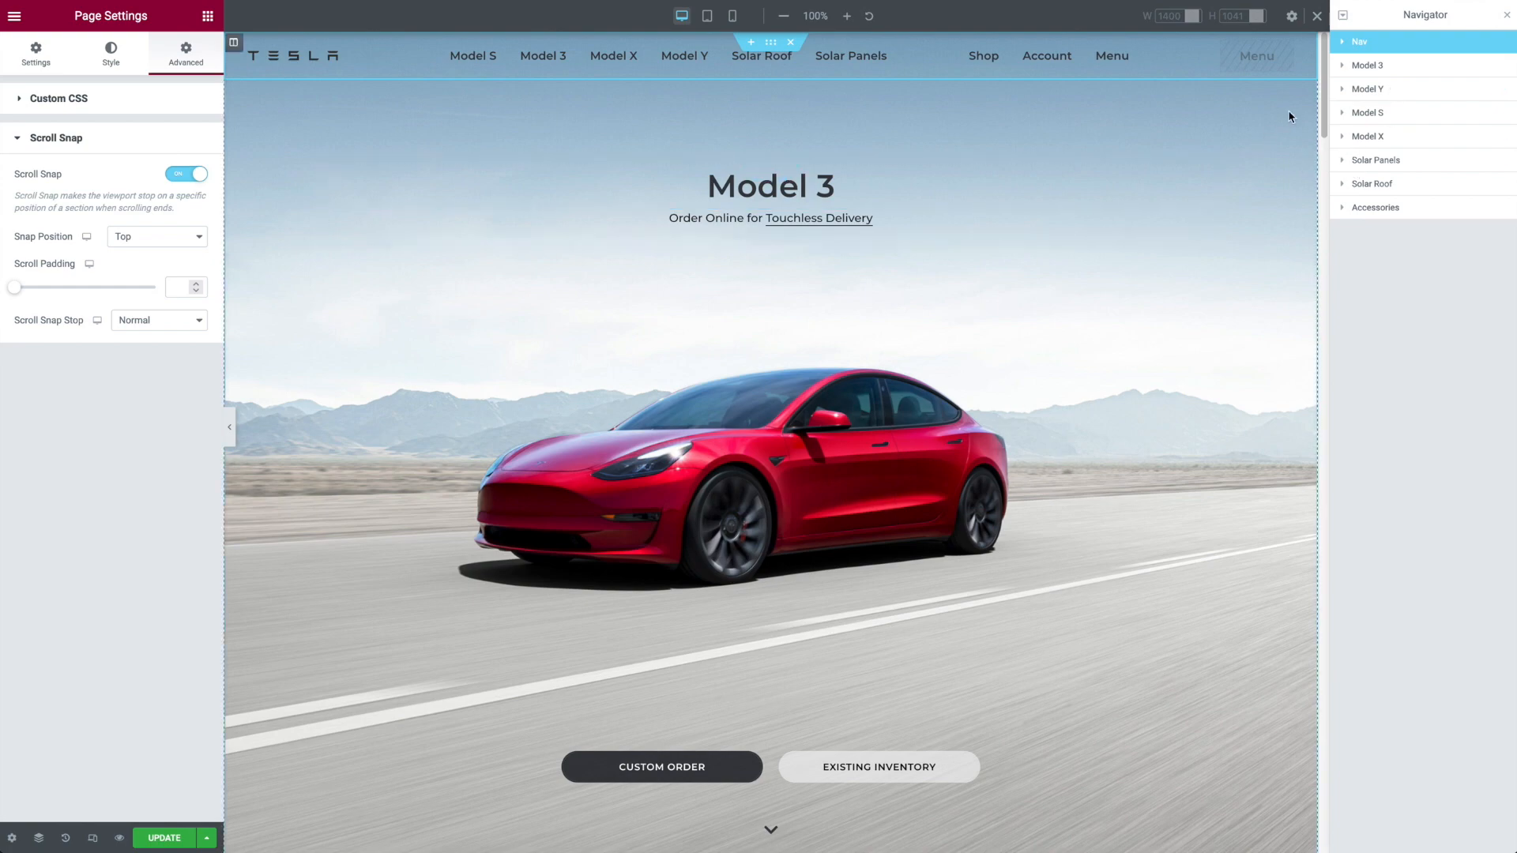
{"action": "left_click_drag", "start_coordinate": [1313, 102], "coordinate": [1324, 60]}
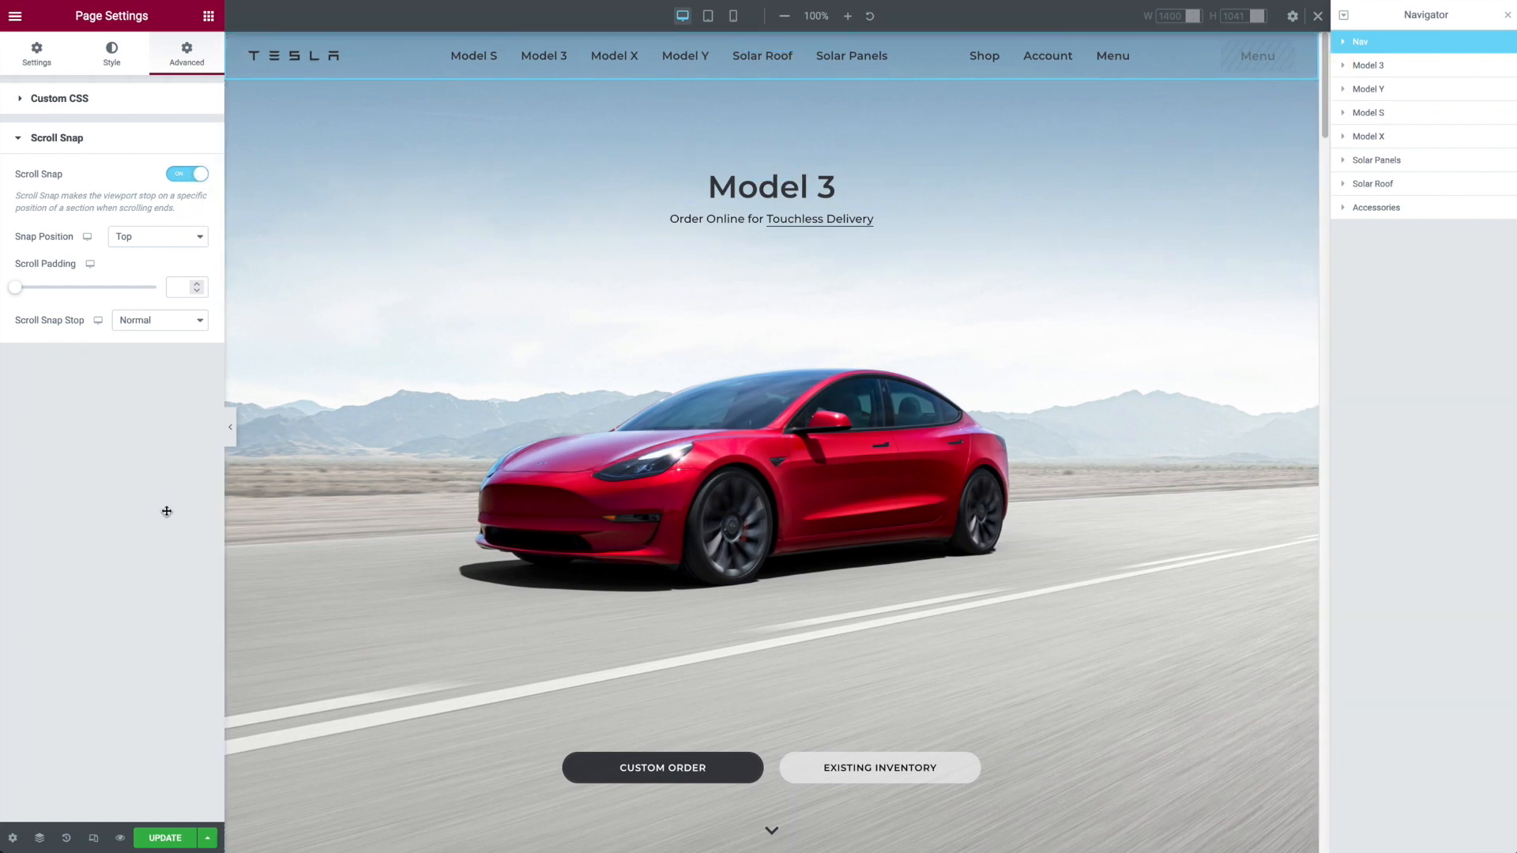
{"action": "left_click", "coordinate": [191, 173]}
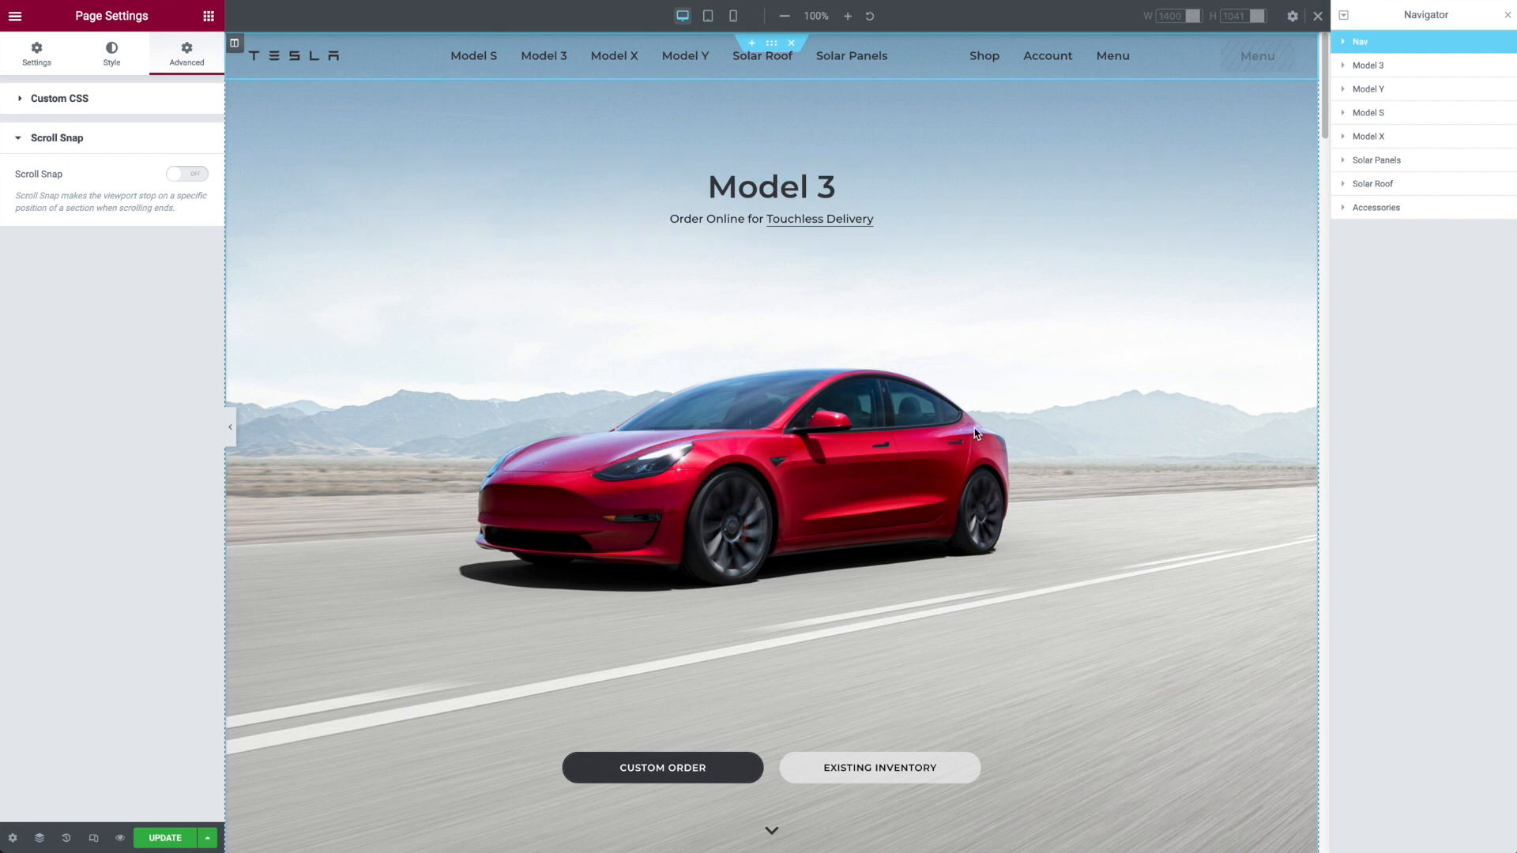
Step: Inspect the layout settings of the Model 3 and Model Y sections, including their minimum heights
{"action": "left_click", "coordinate": [1400, 75]}
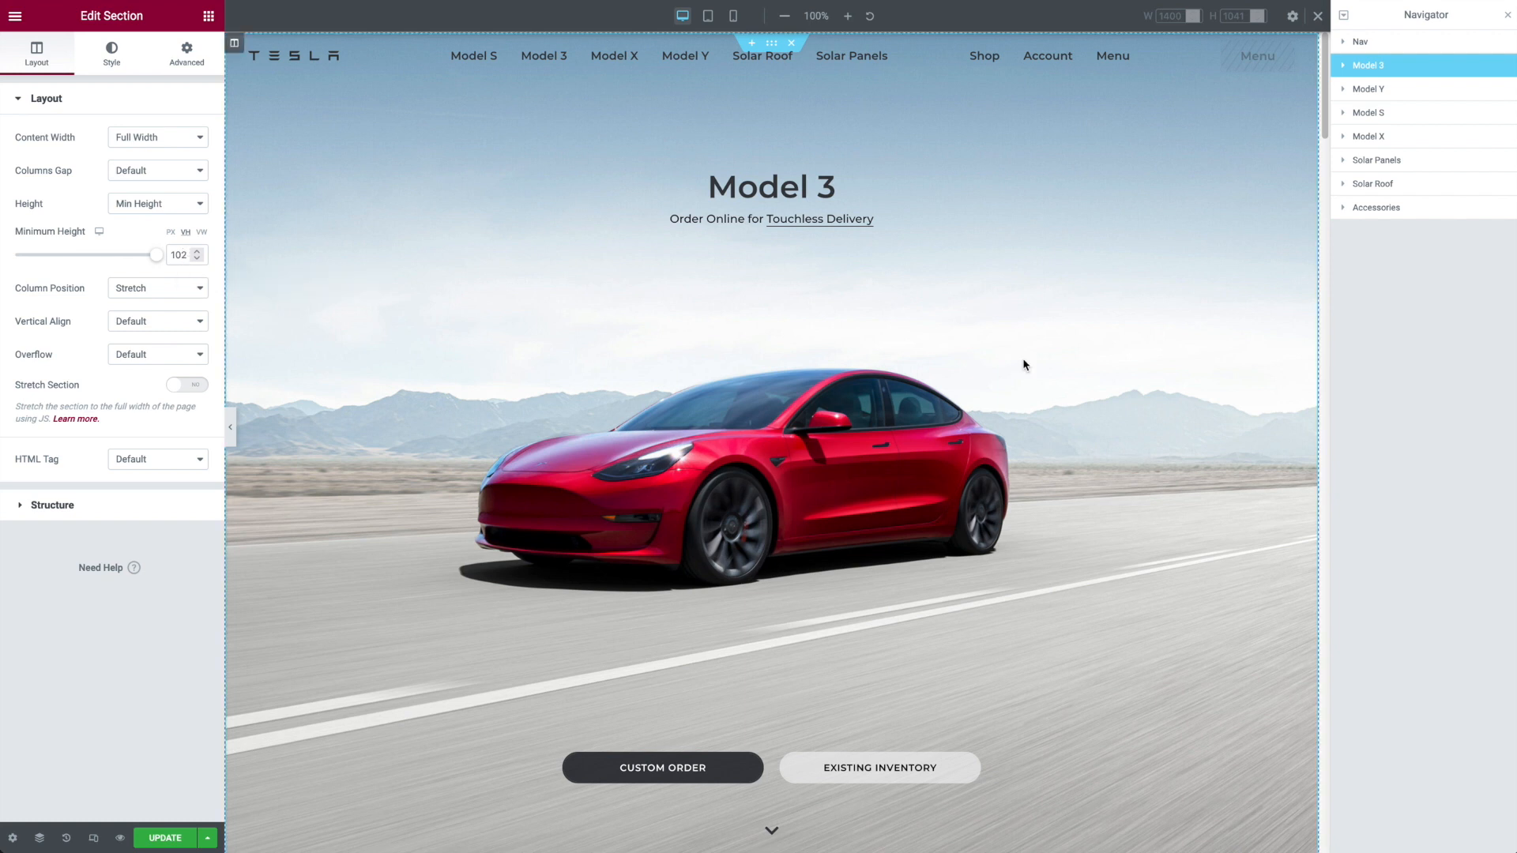
{"action": "left_click", "coordinate": [1413, 96]}
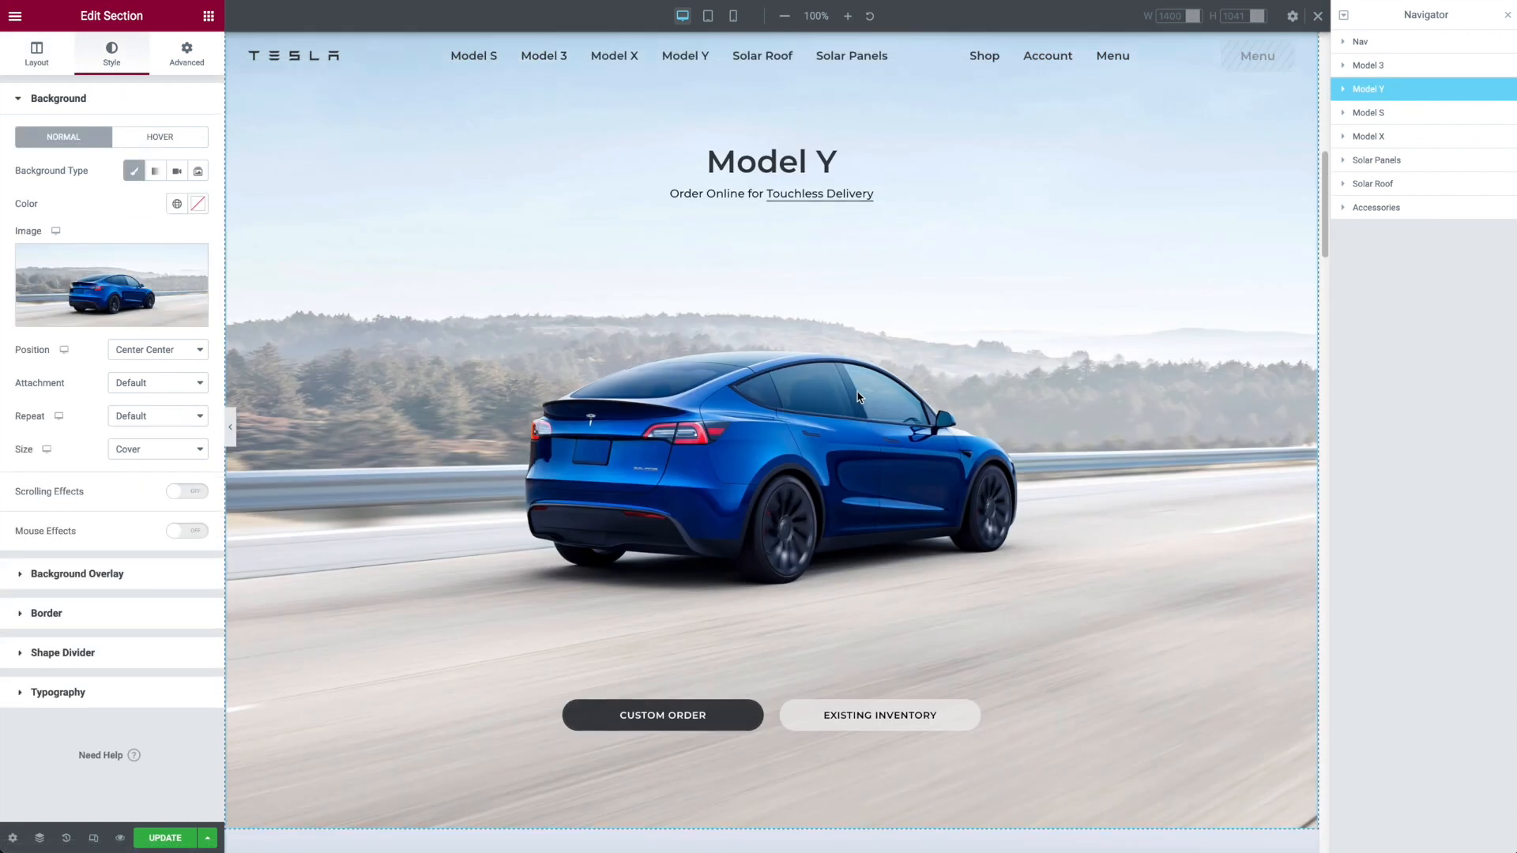
{"action": "scroll", "coordinate": [859, 398], "scroll_direction": "up", "scroll_amount": 1}
{"action": "left_click", "coordinate": [40, 63]}
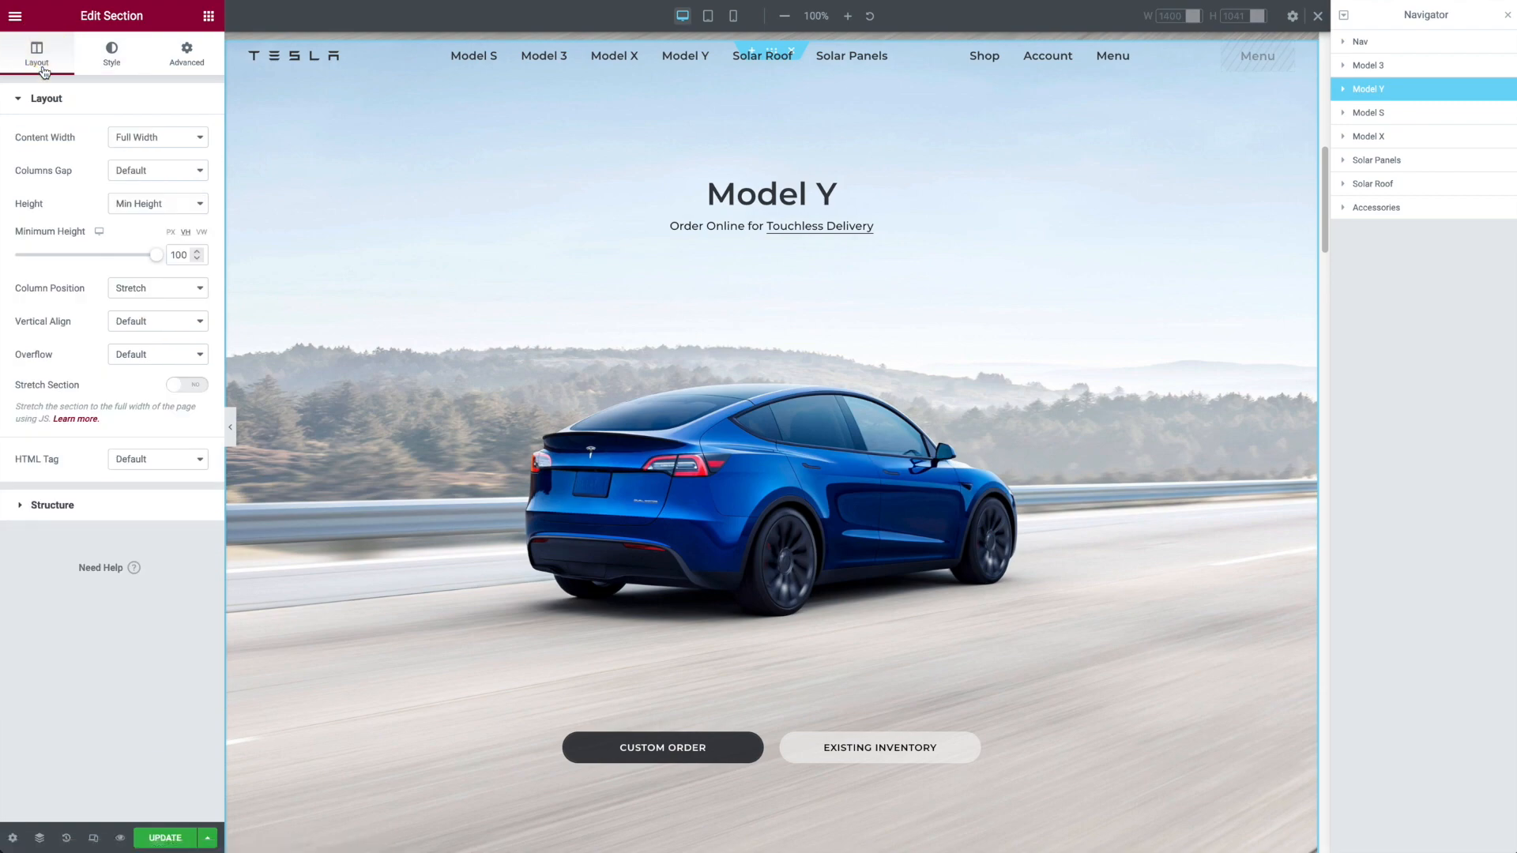
Step: Add a single-column section at the end of the page and set its content width to Full Width
{"action": "left_click_drag", "start_coordinate": [1326, 170], "coordinate": [1348, 813]}
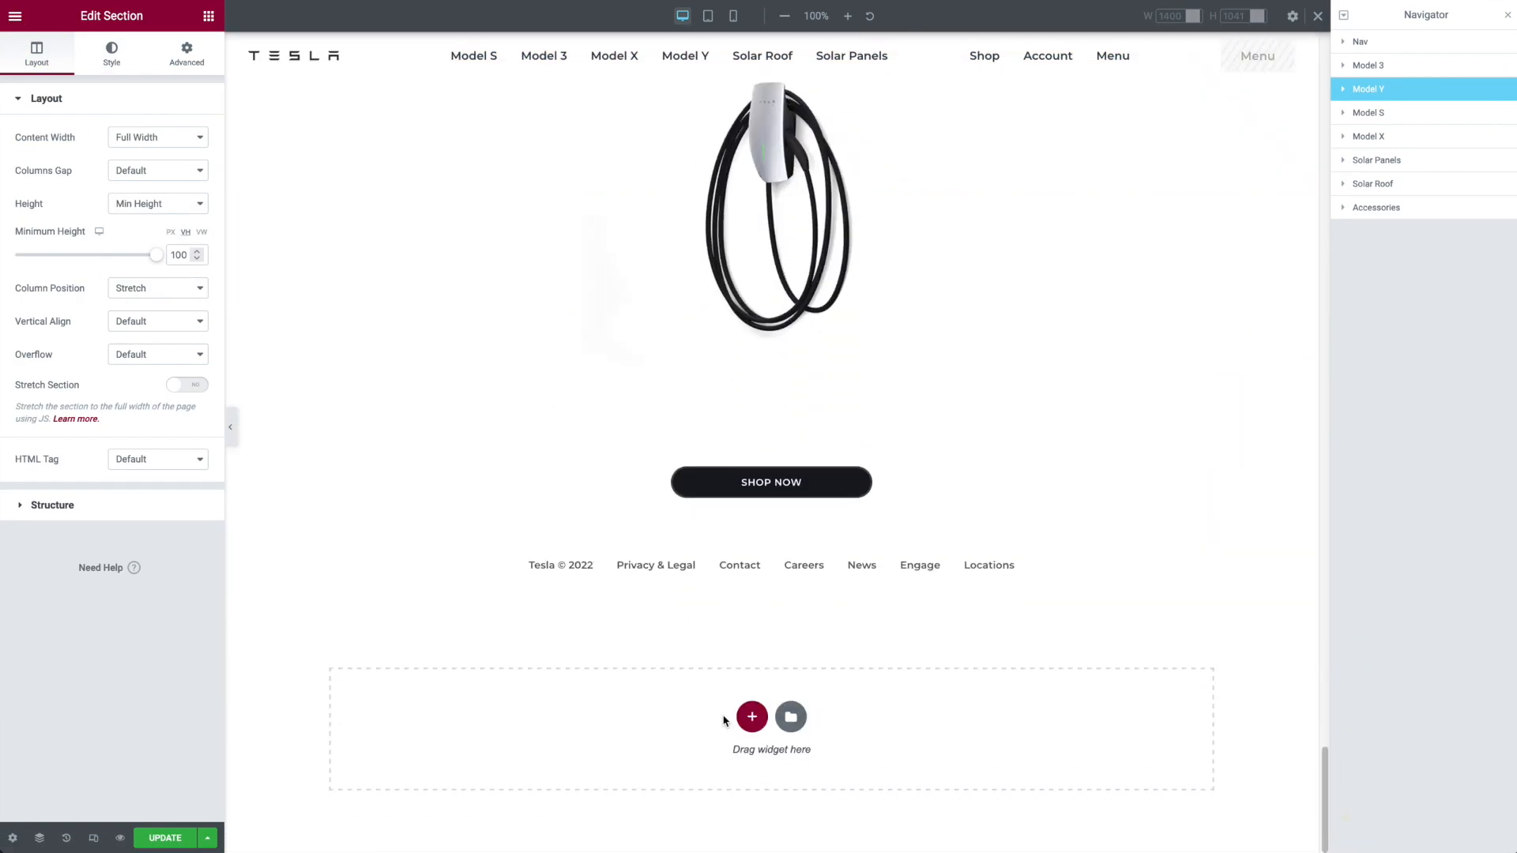
{"action": "left_click", "coordinate": [751, 715]}
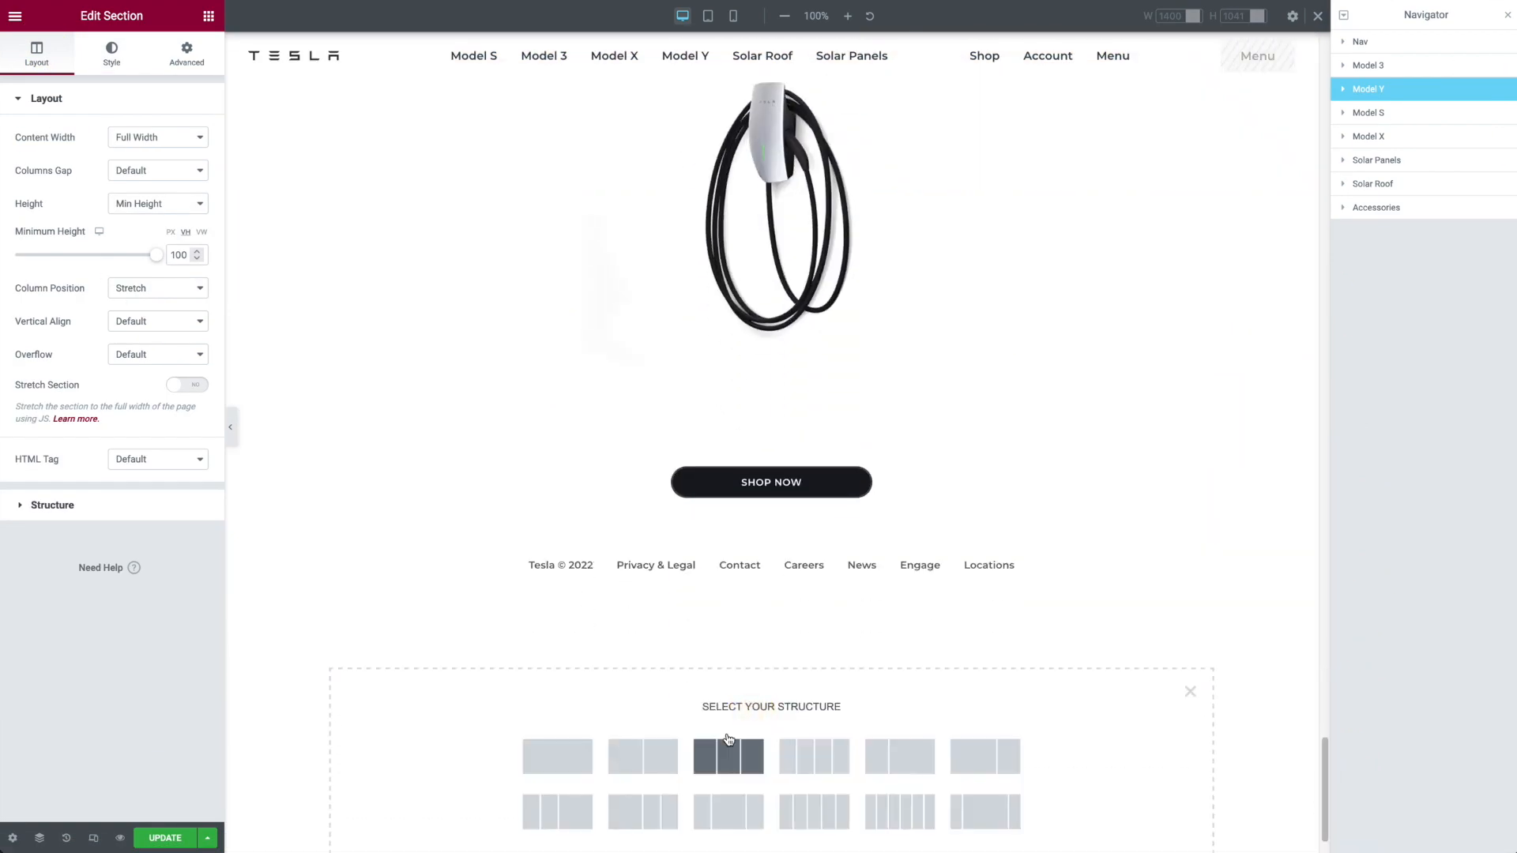
{"action": "left_click", "coordinate": [567, 760]}
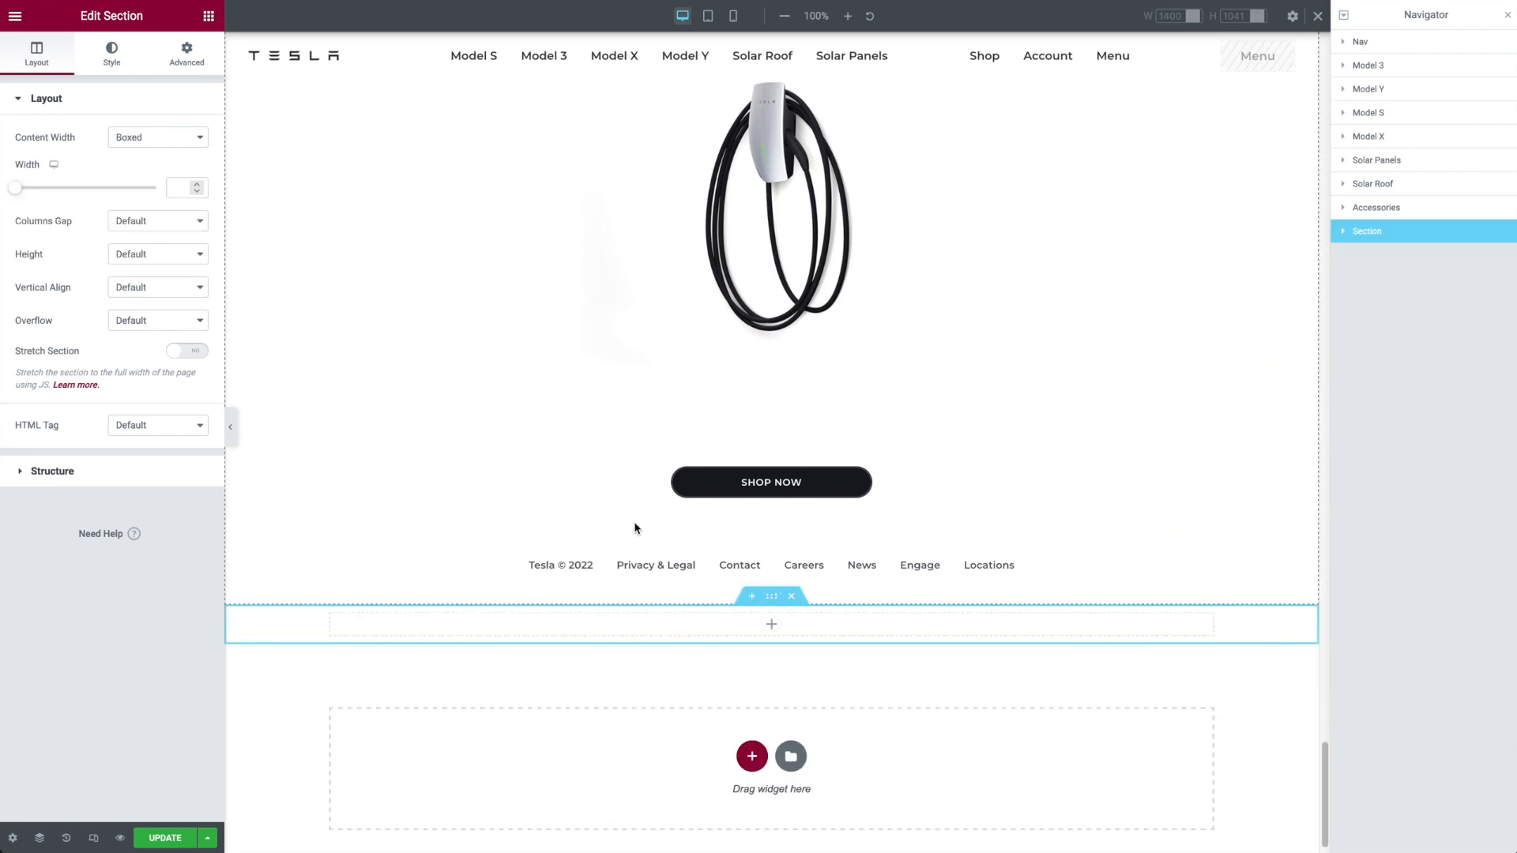
{"action": "left_click", "coordinate": [140, 141]}
{"action": "left_click", "coordinate": [143, 151]}
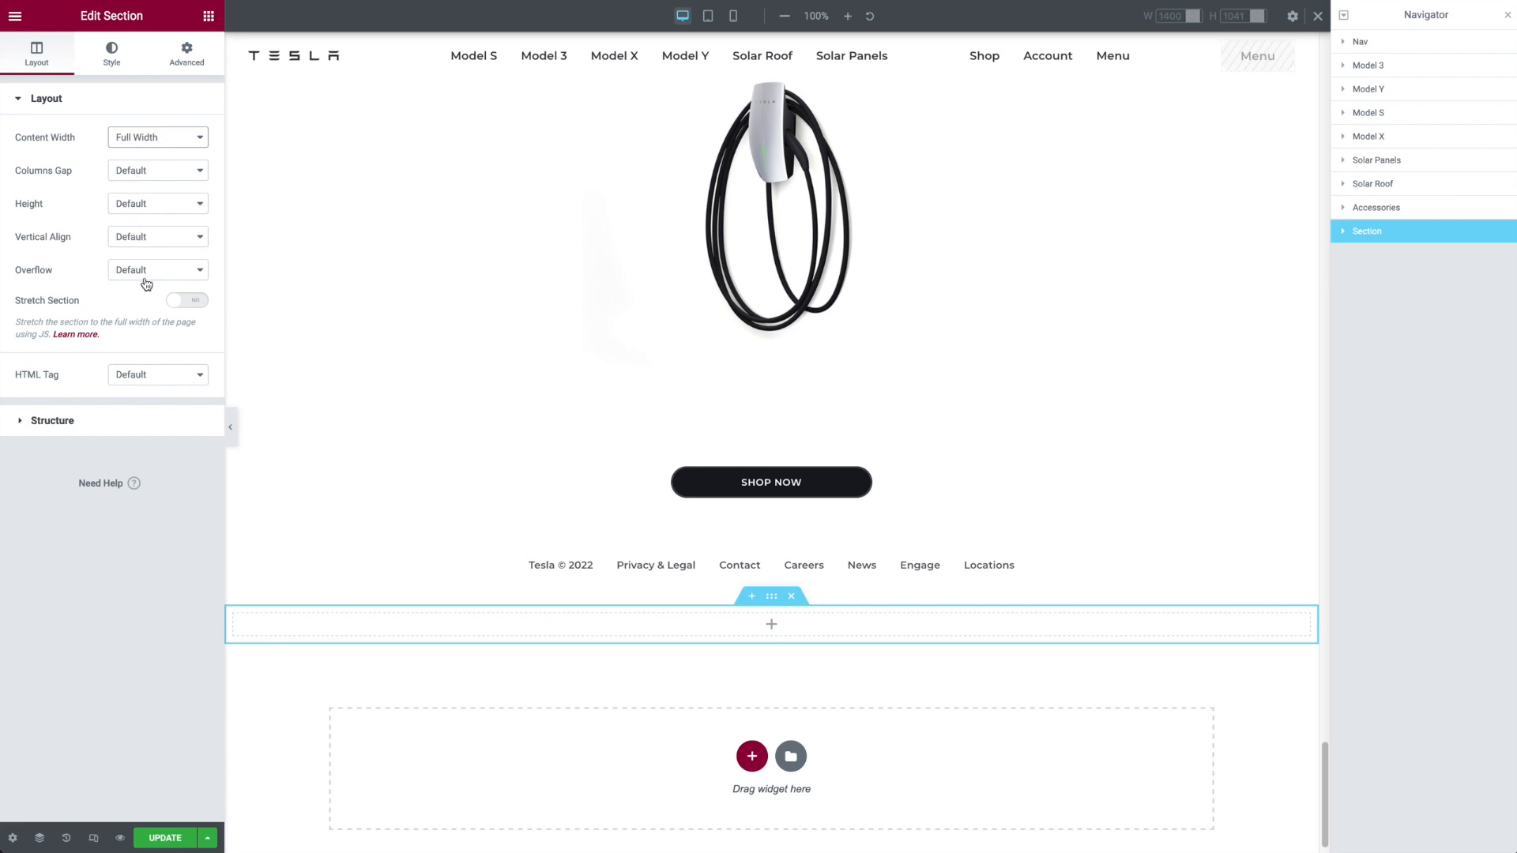
Step: Set the new section's height to Min Height at 100 VH, and delete the section after viewing it
{"action": "left_click", "coordinate": [134, 203]}
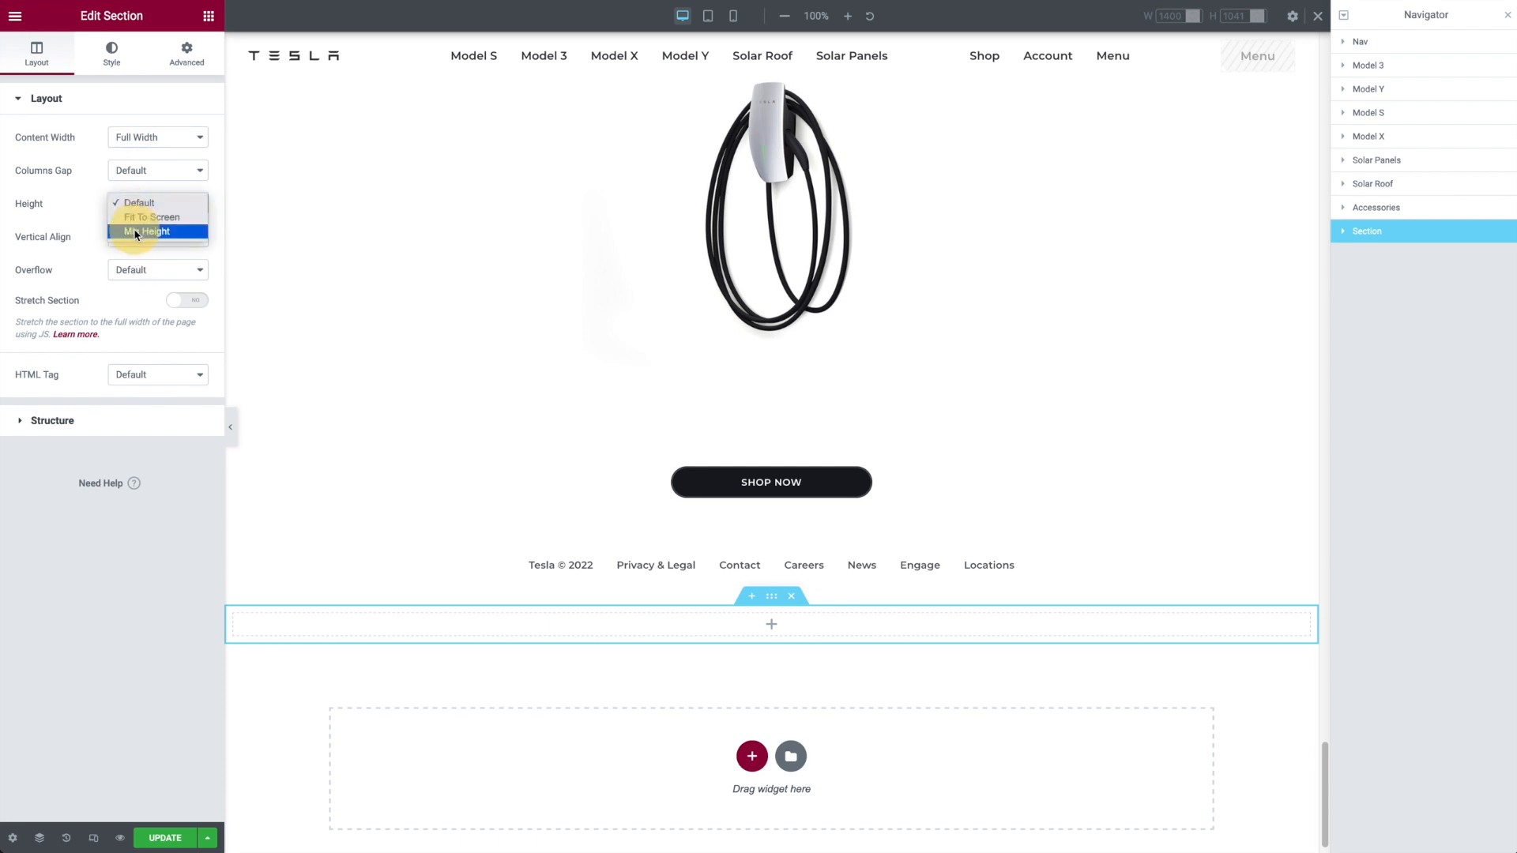
{"action": "left_click", "coordinate": [135, 230]}
{"action": "left_click", "coordinate": [186, 231]}
{"action": "left_click_drag", "start_coordinate": [175, 253], "coordinate": [168, 249]}
{"action": "type", "text": "100"}
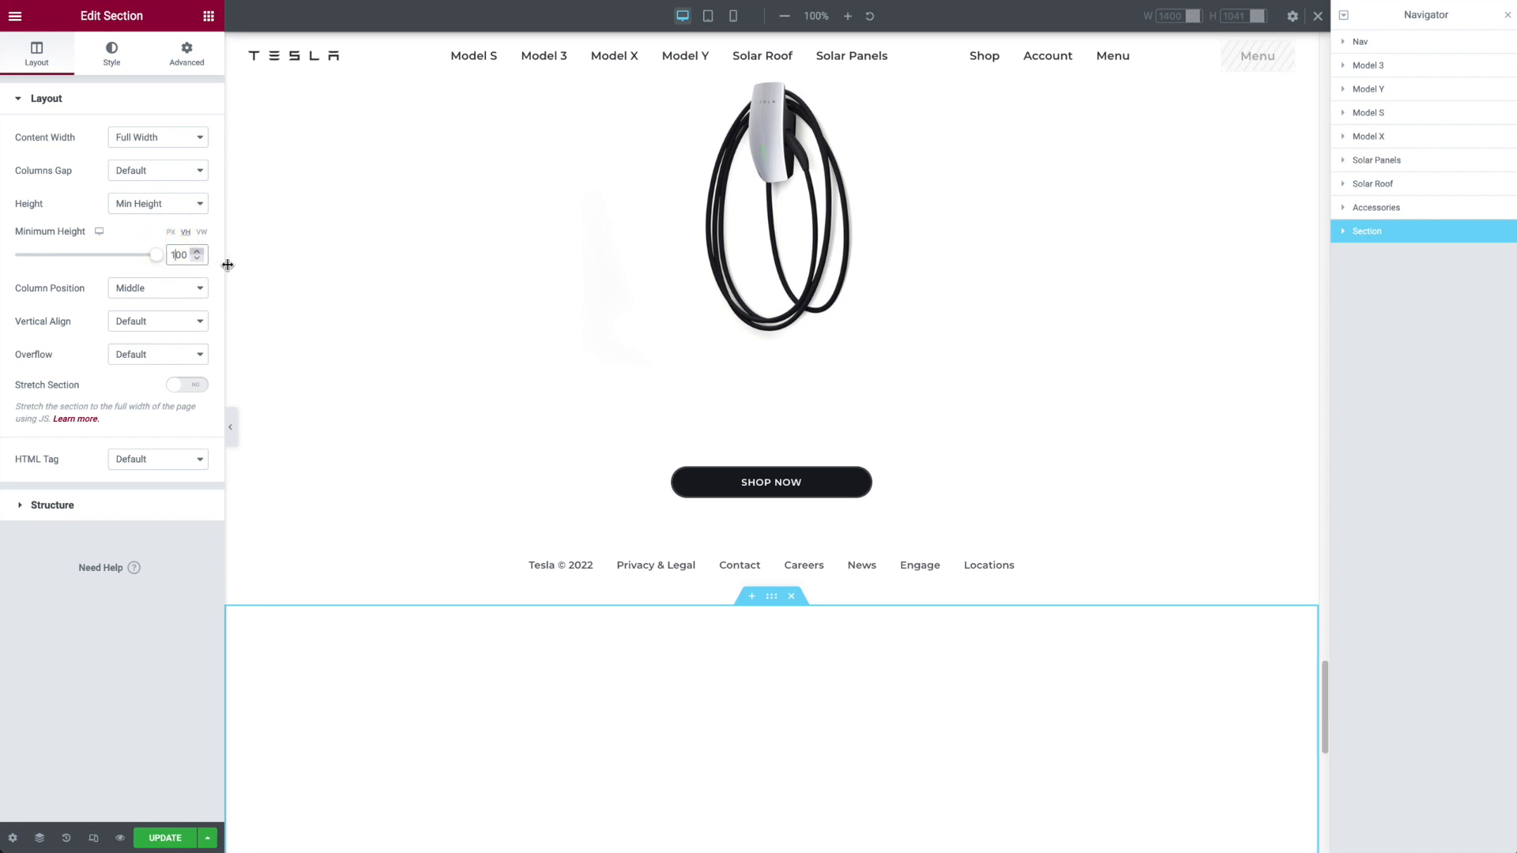
{"action": "scroll", "coordinate": [572, 348], "scroll_direction": "down", "scroll_amount": 5}
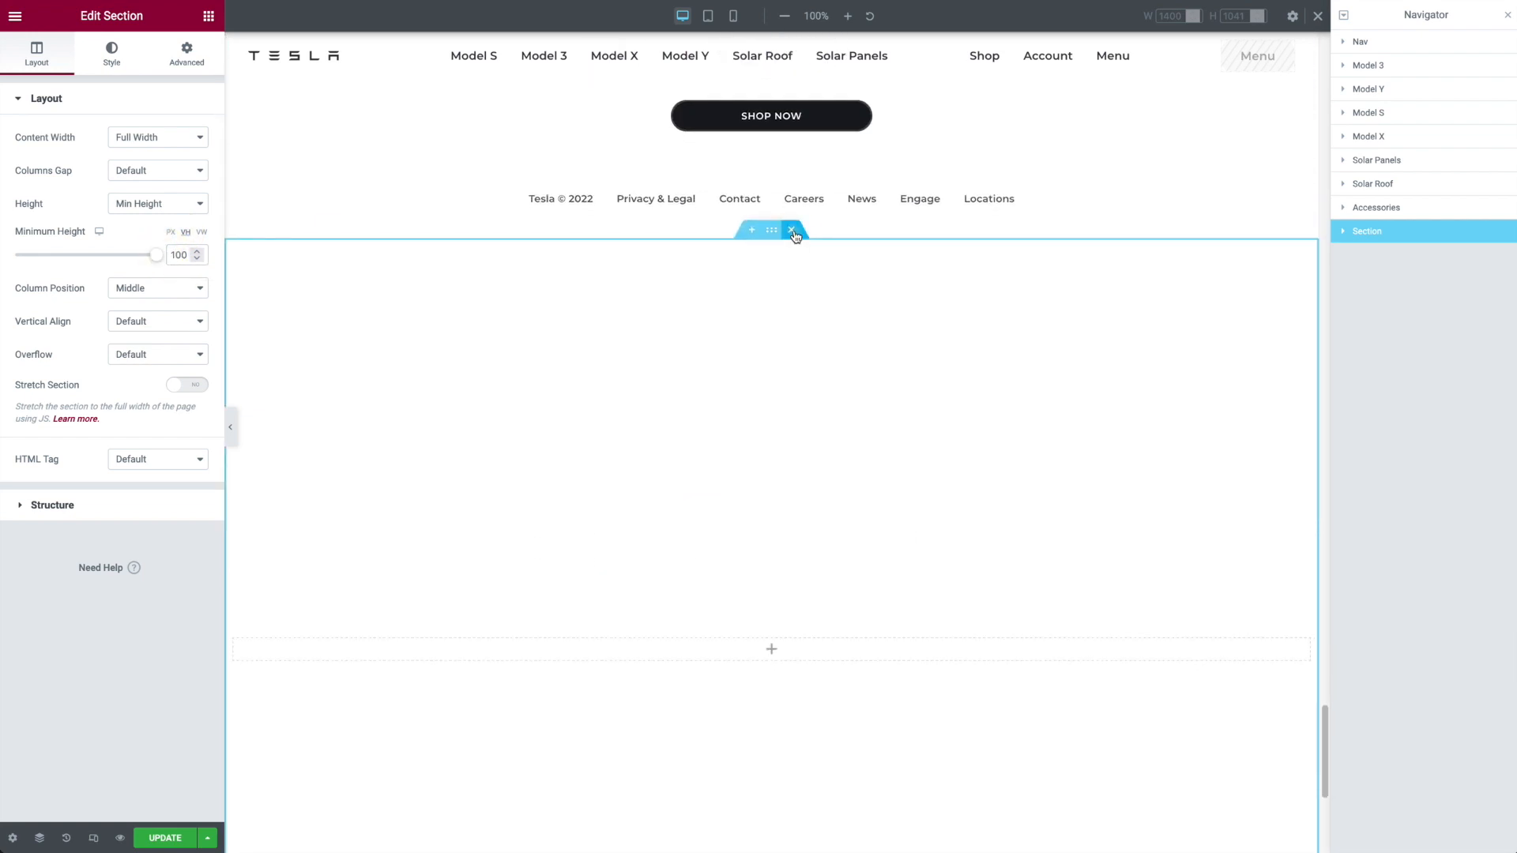
{"action": "left_click", "coordinate": [790, 230]}
Step: Open the background style settings of the Model 3 section
{"action": "scroll", "coordinate": [1324, 288], "scroll_direction": "up", "scroll_amount": 10}
{"action": "left_click", "coordinate": [1429, 78]}
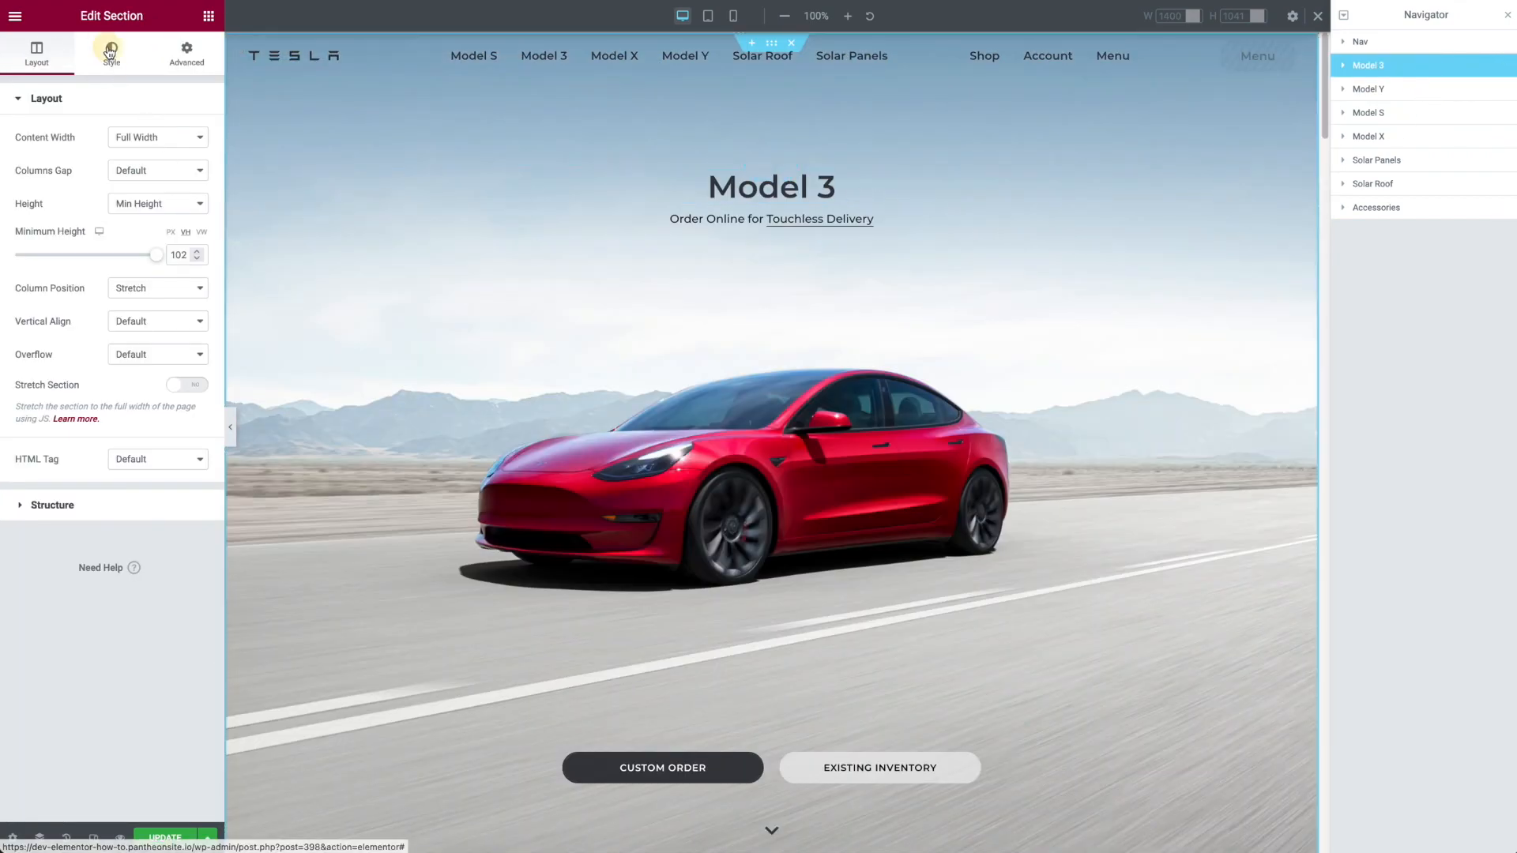
{"action": "left_click", "coordinate": [110, 53]}
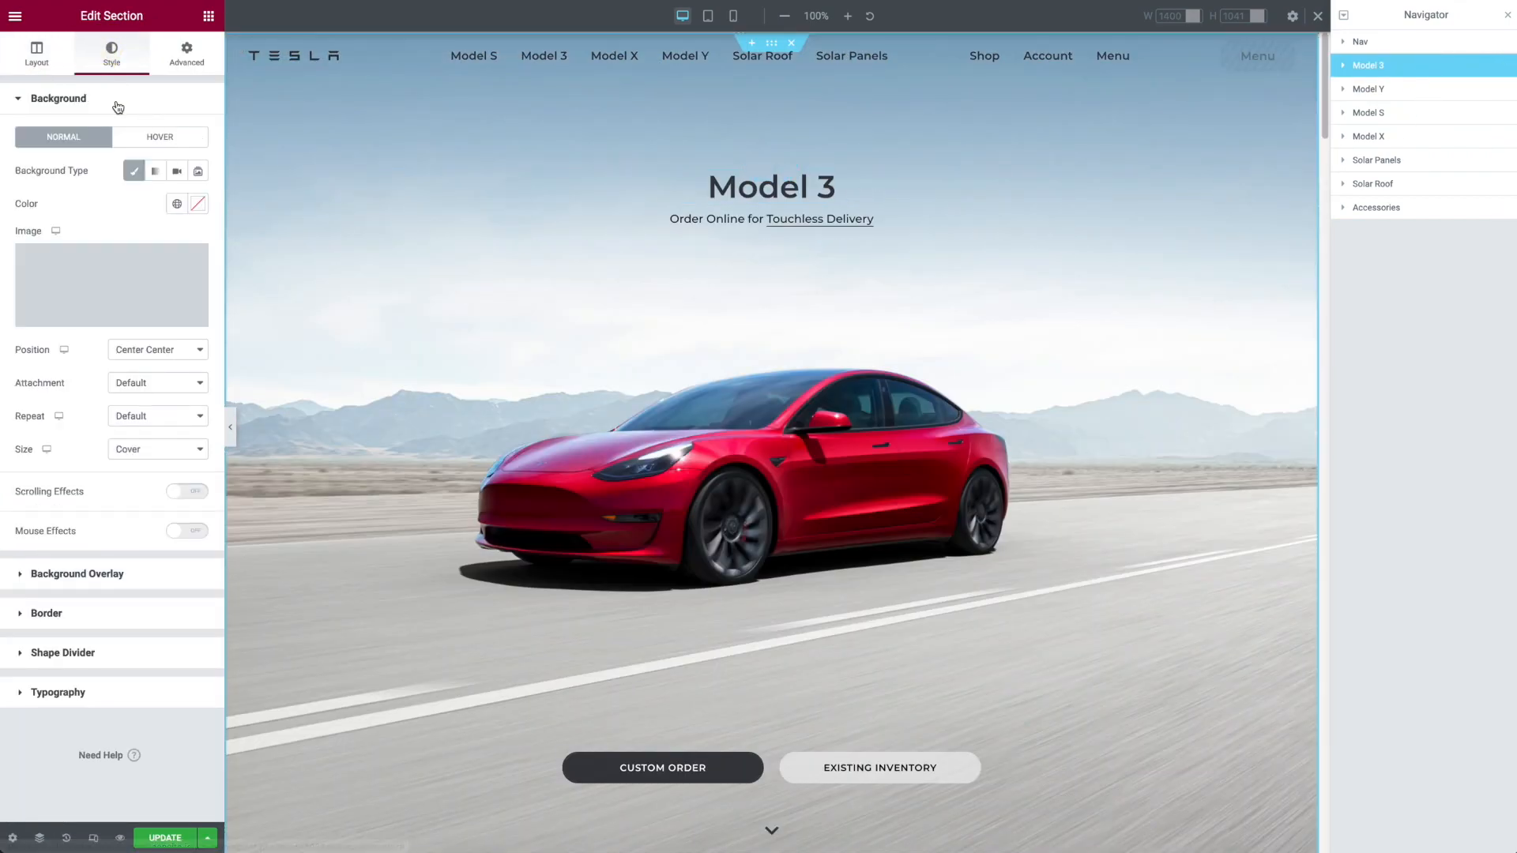
Step: Check the Model 3 section's background image in the media library and preview the section in mobile view before returning to desktop
{"action": "left_click", "coordinate": [113, 256]}
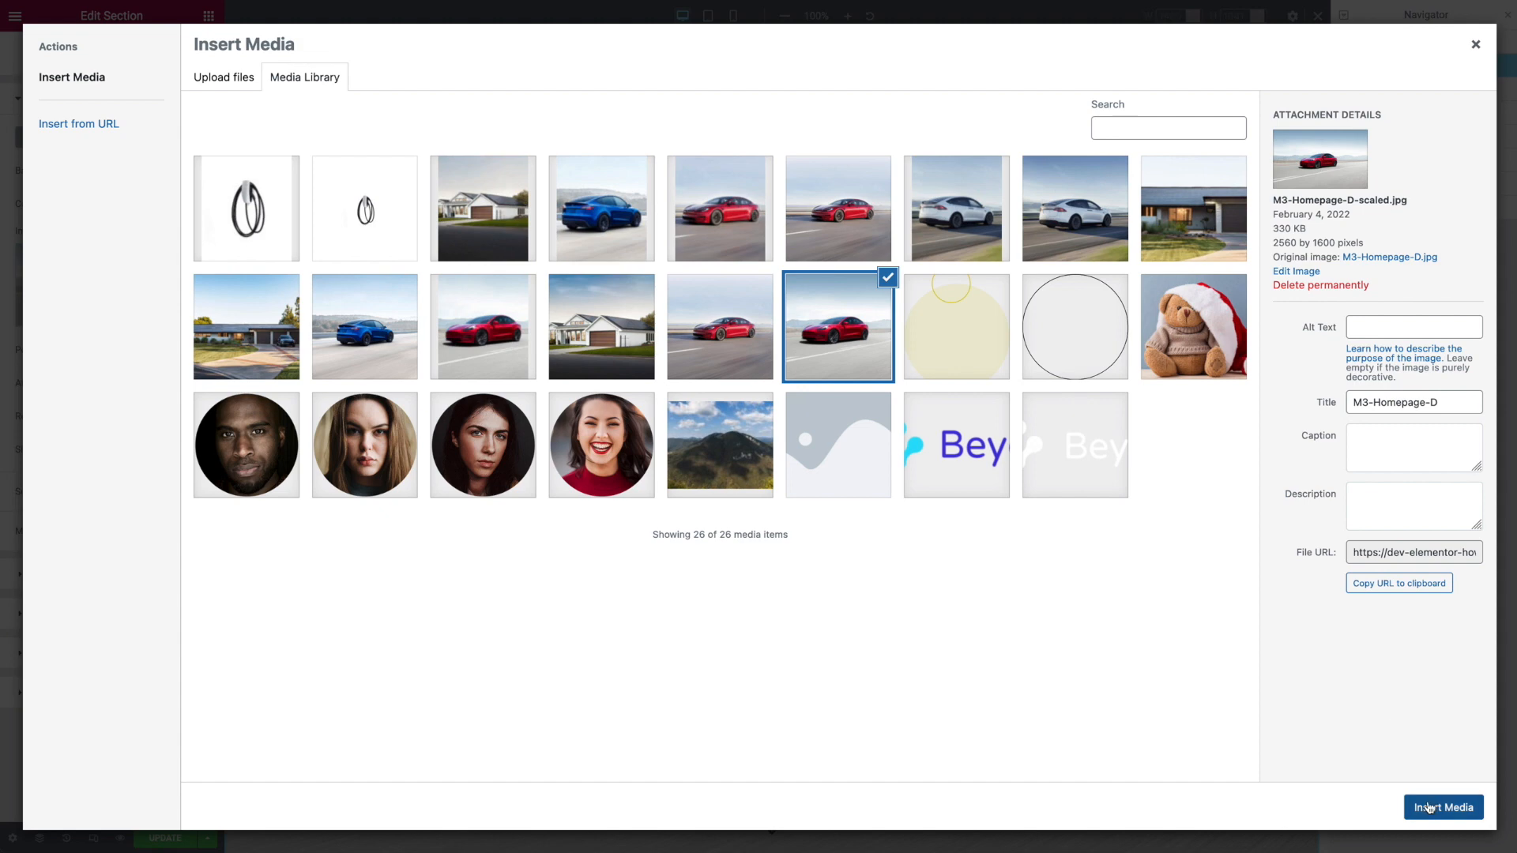
{"action": "left_click", "coordinate": [1475, 54]}
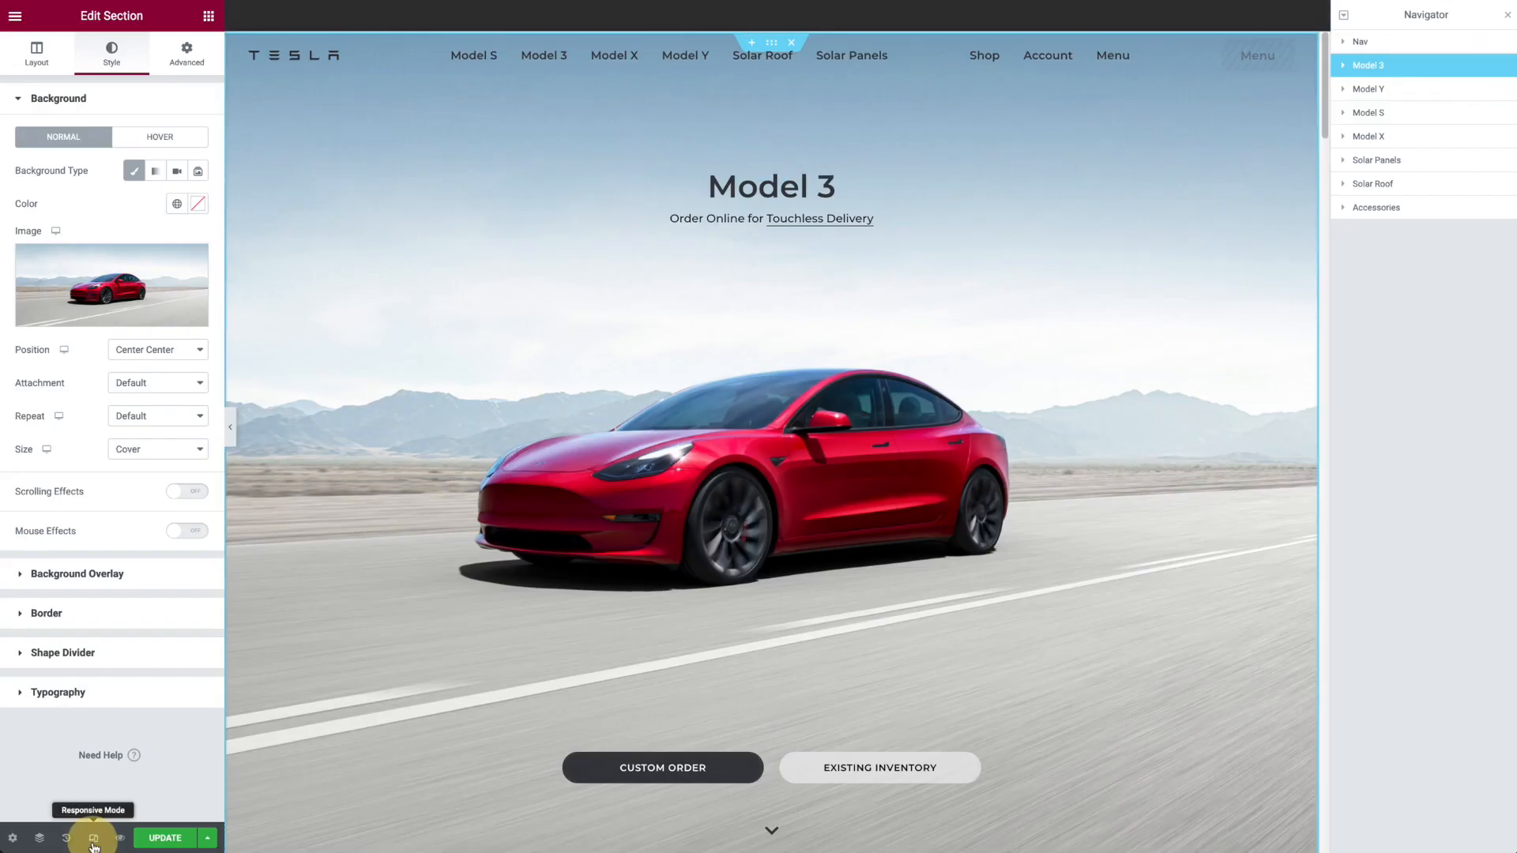
{"action": "left_click", "coordinate": [93, 842]}
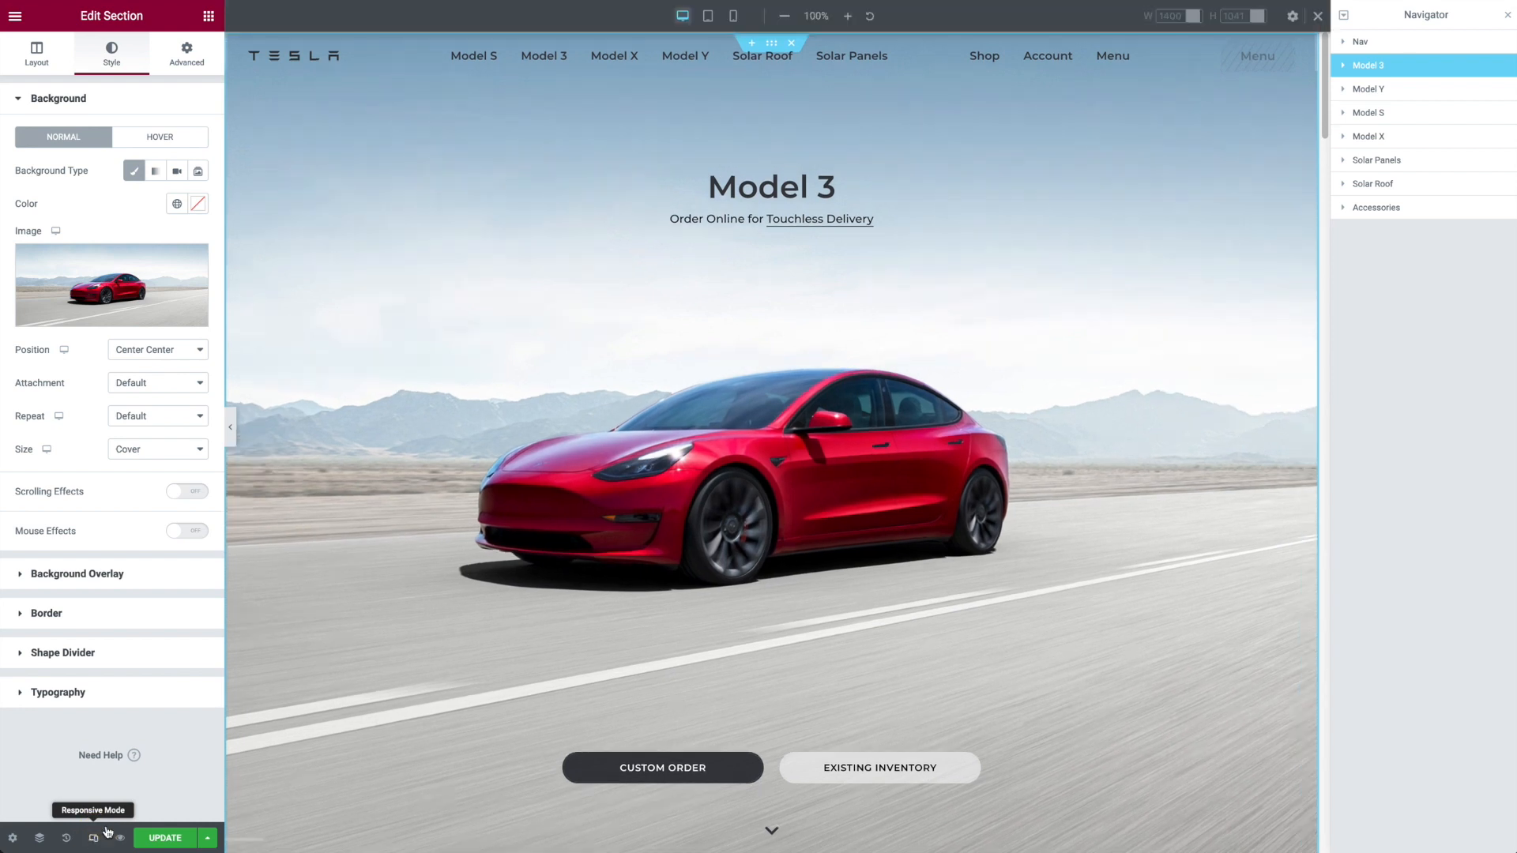
{"action": "left_click", "coordinate": [733, 16]}
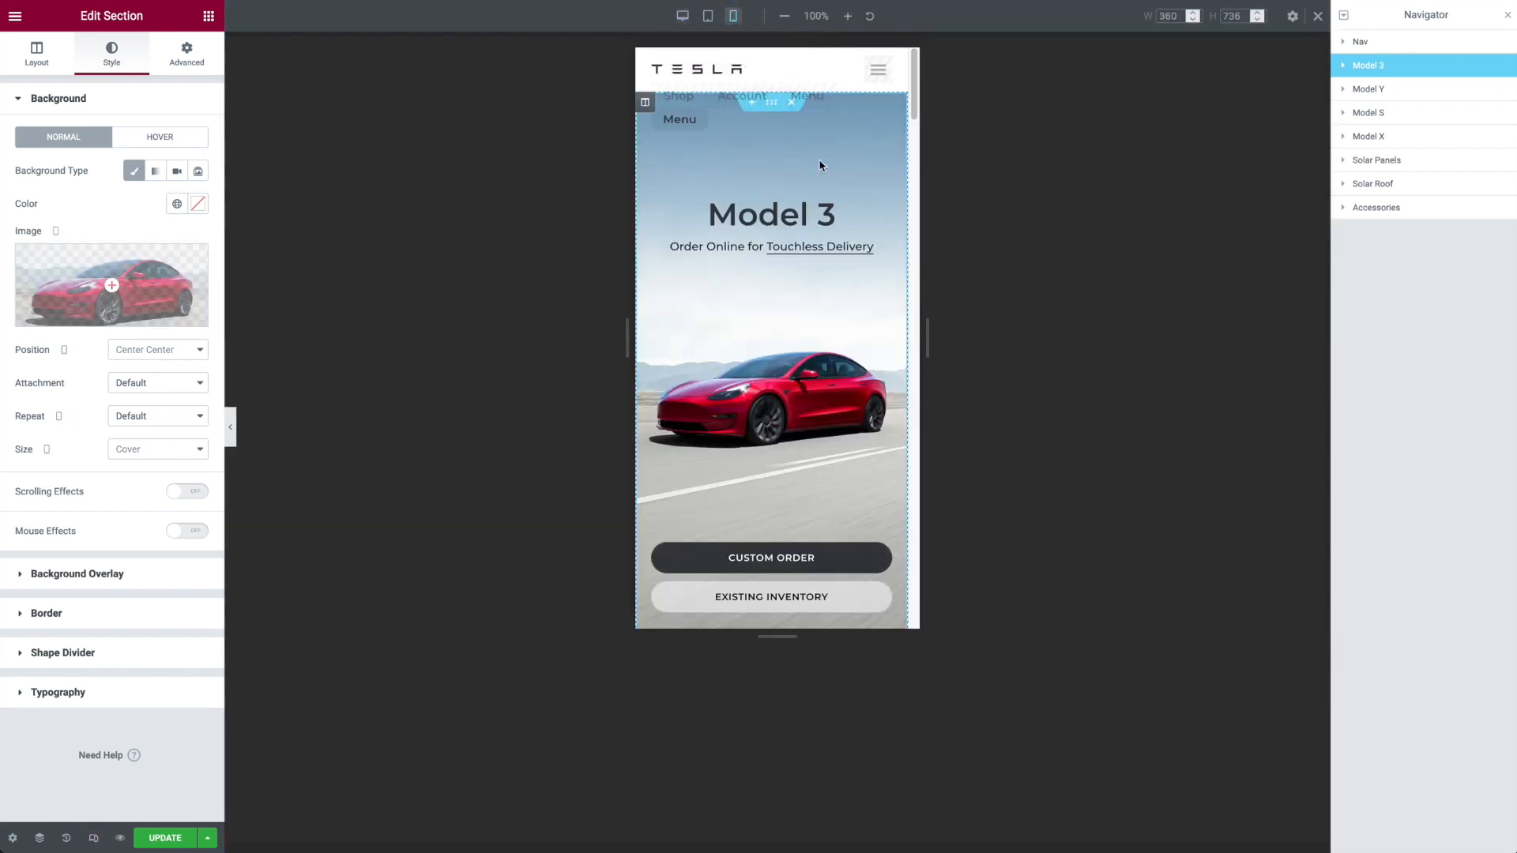
{"action": "mouse_move", "coordinate": [102, 257]}
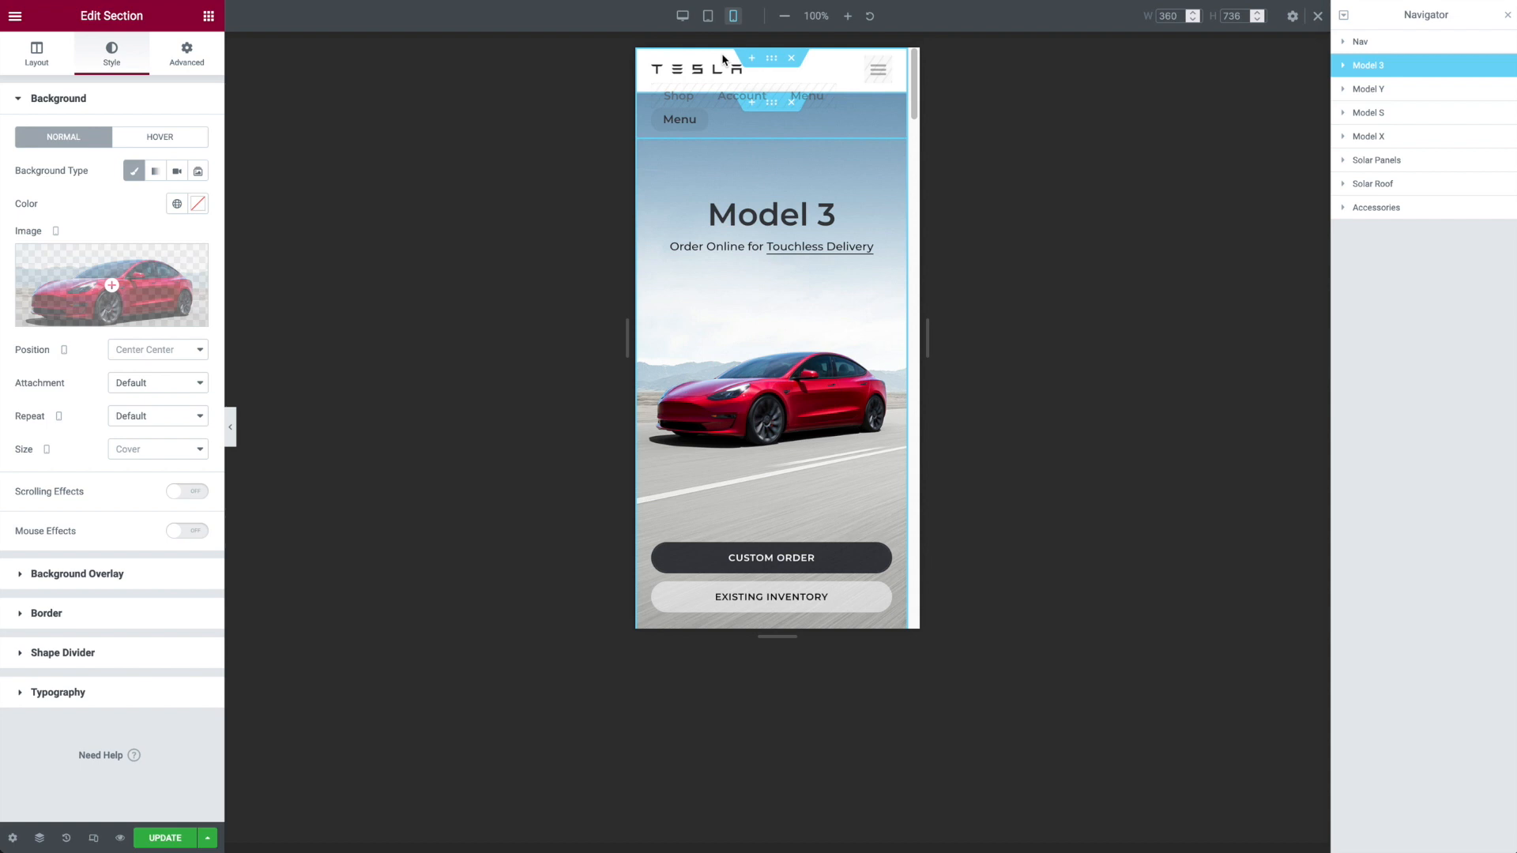
{"action": "left_click", "coordinate": [683, 17]}
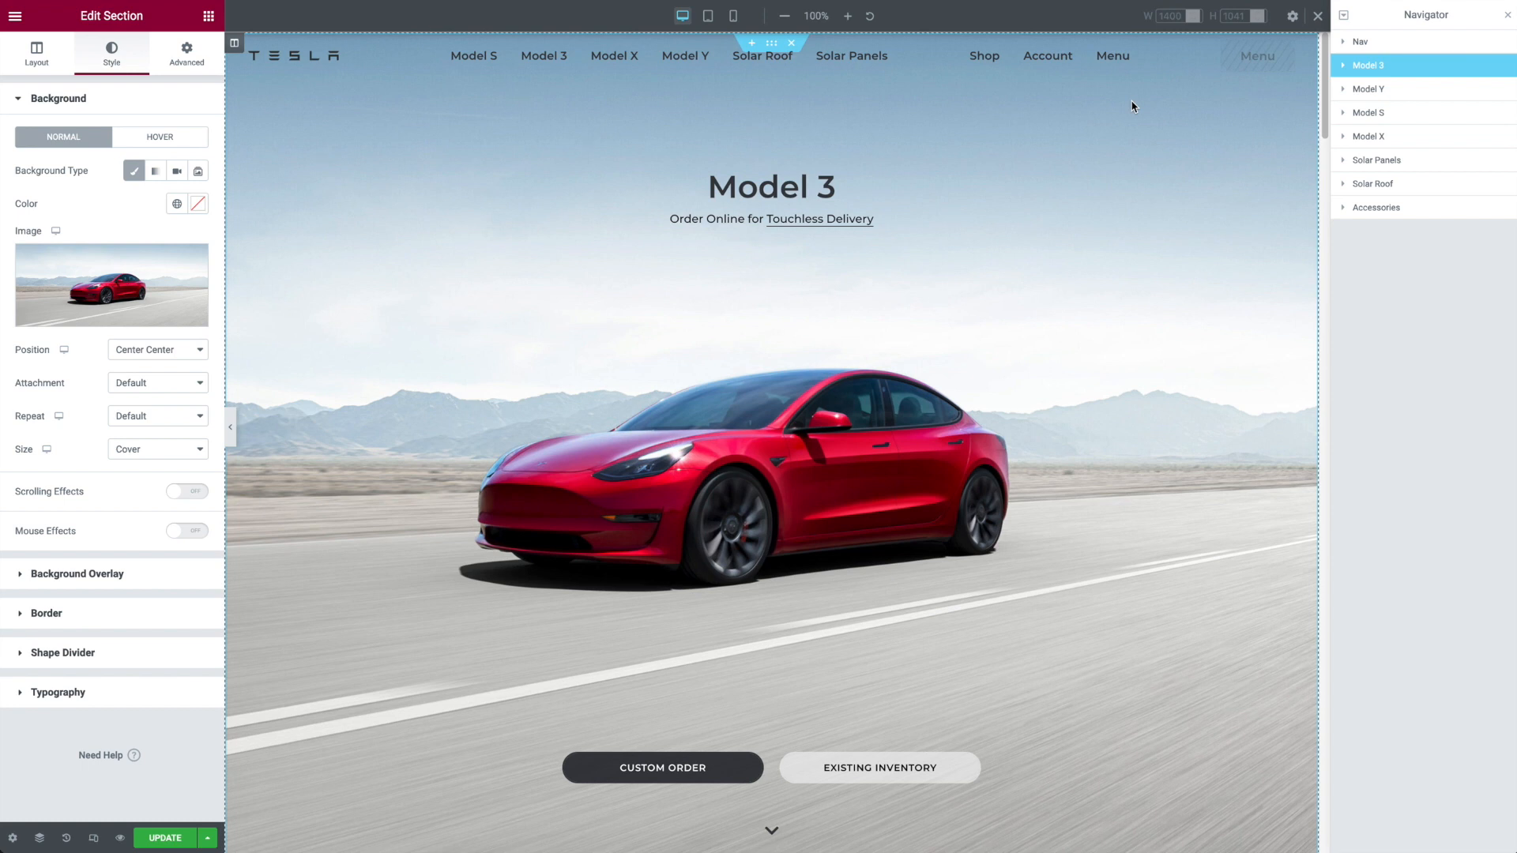
Step: Try the Default size on the Model 3 background image, and set it back to Cover with the position at Center Center
{"action": "left_click", "coordinate": [132, 361]}
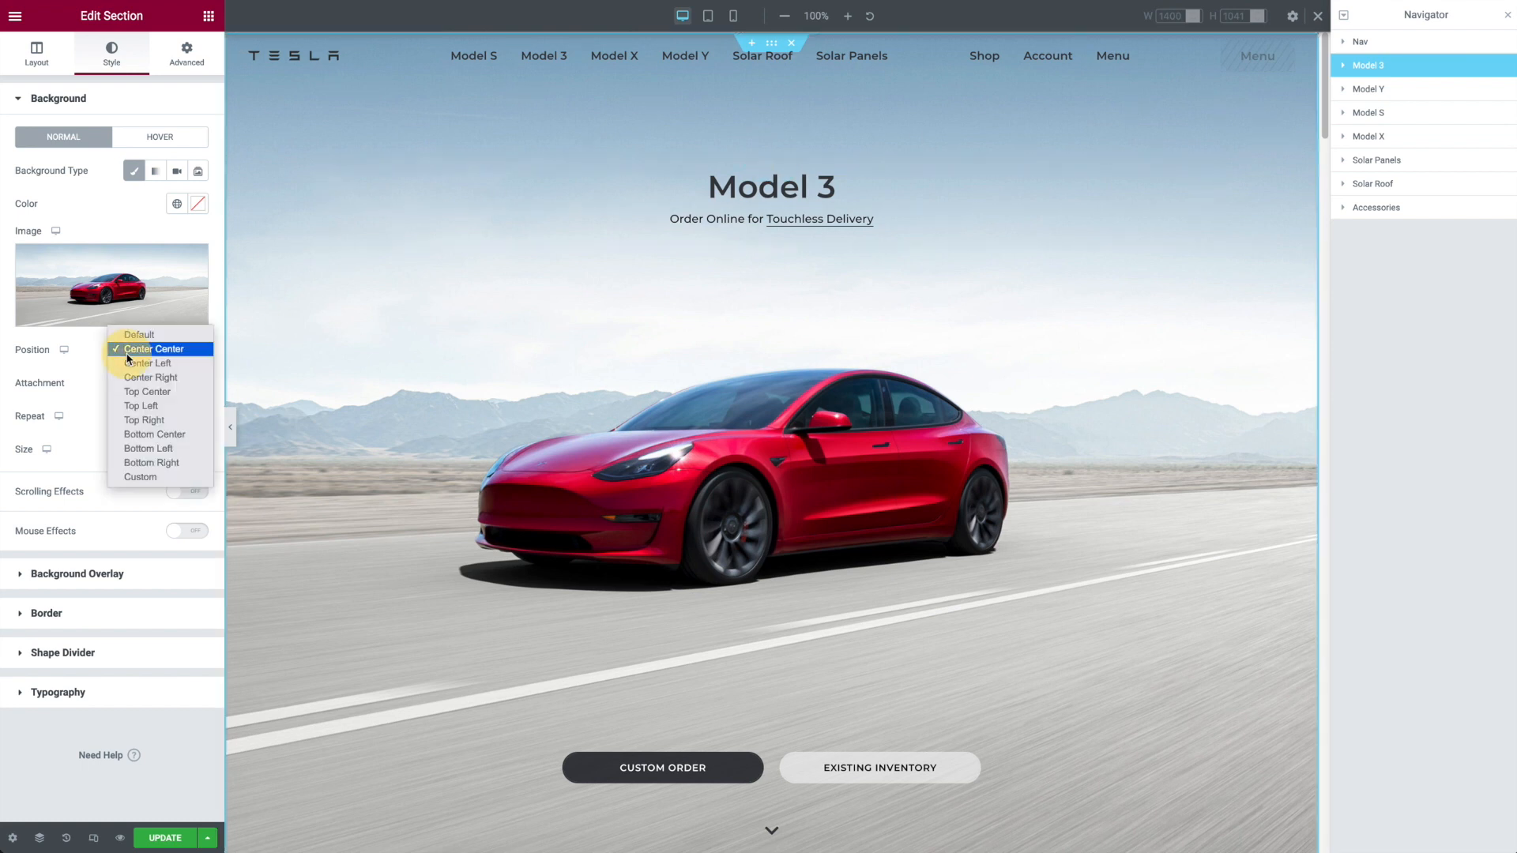
{"action": "left_click", "coordinate": [151, 348]}
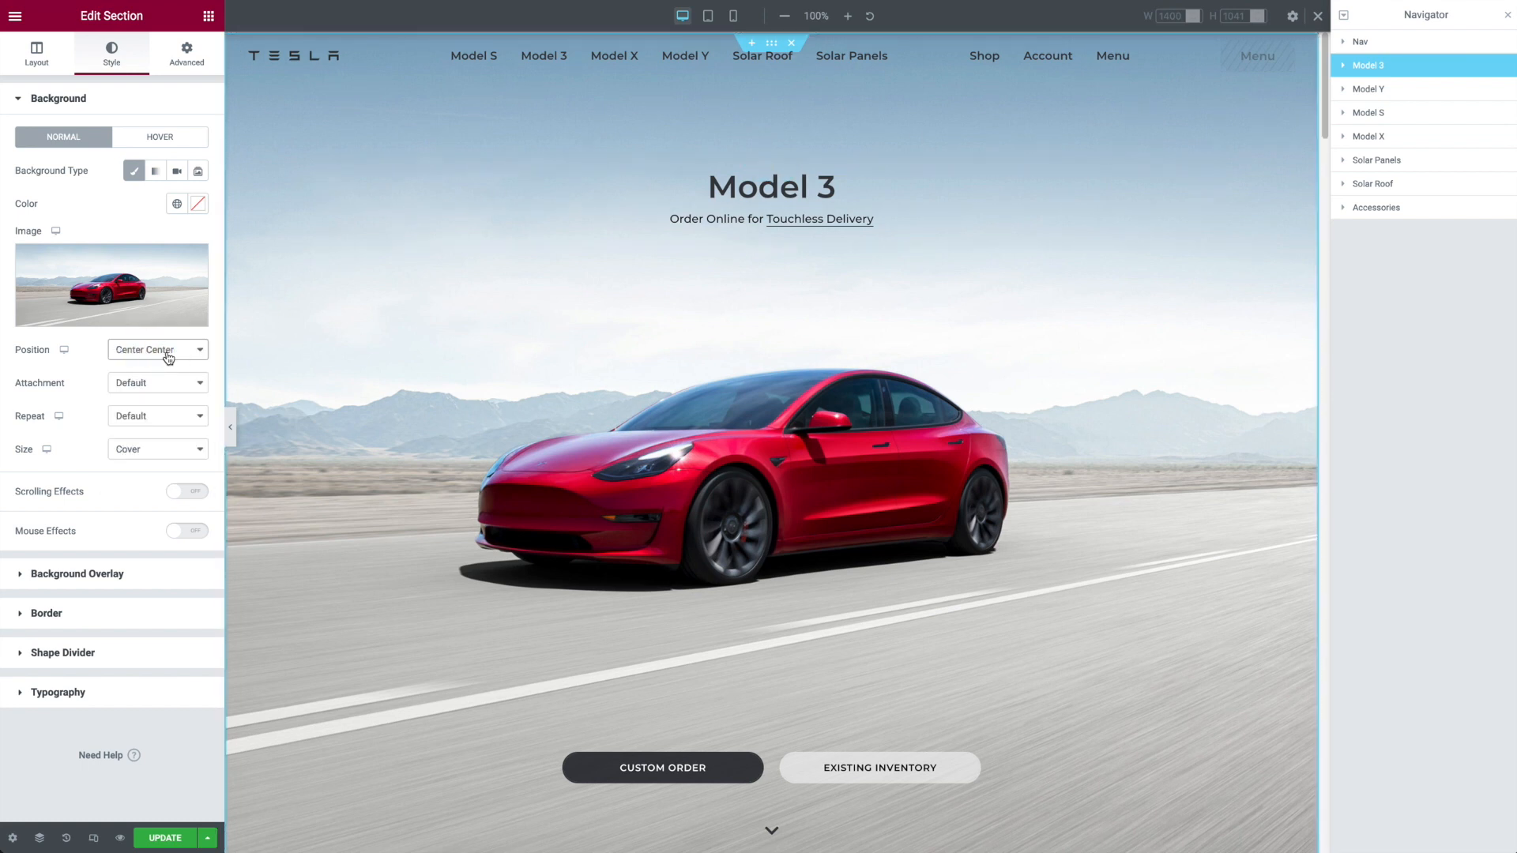
{"action": "left_click", "coordinate": [161, 454]}
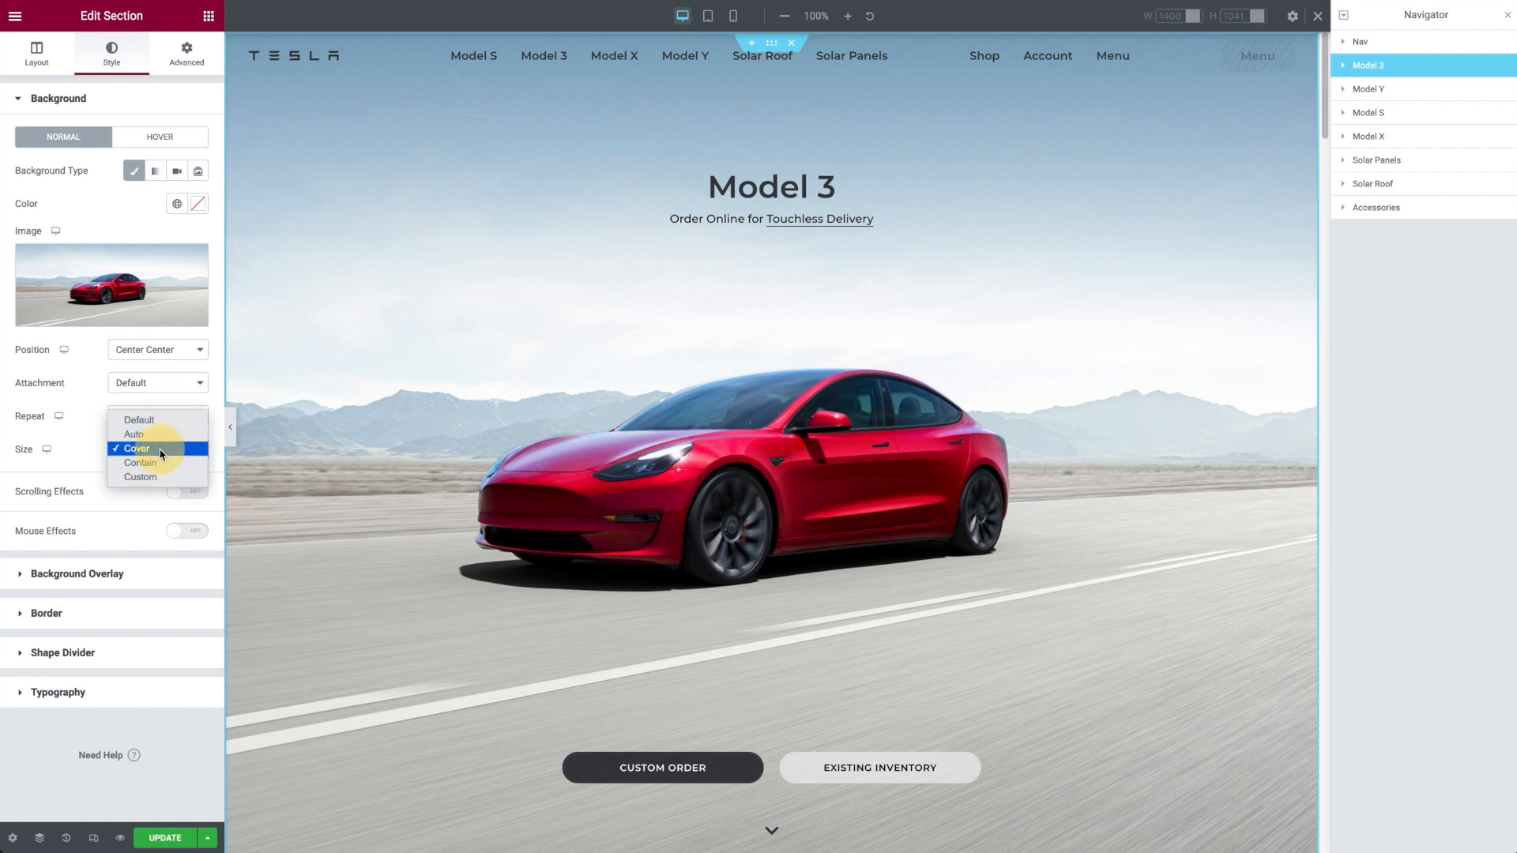
{"action": "left_click", "coordinate": [156, 420]}
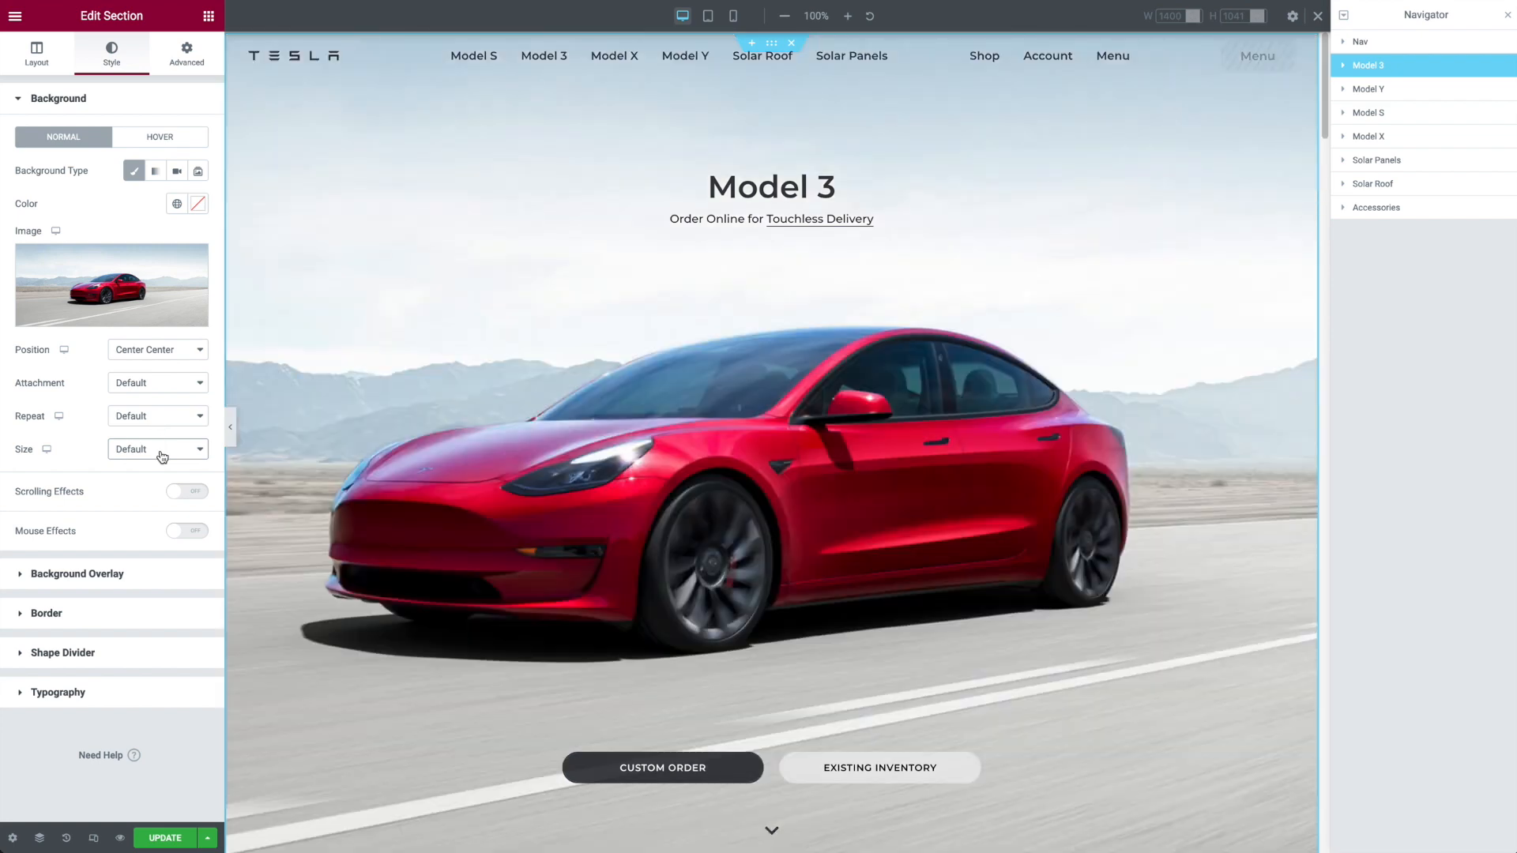
{"action": "left_click", "coordinate": [162, 456]}
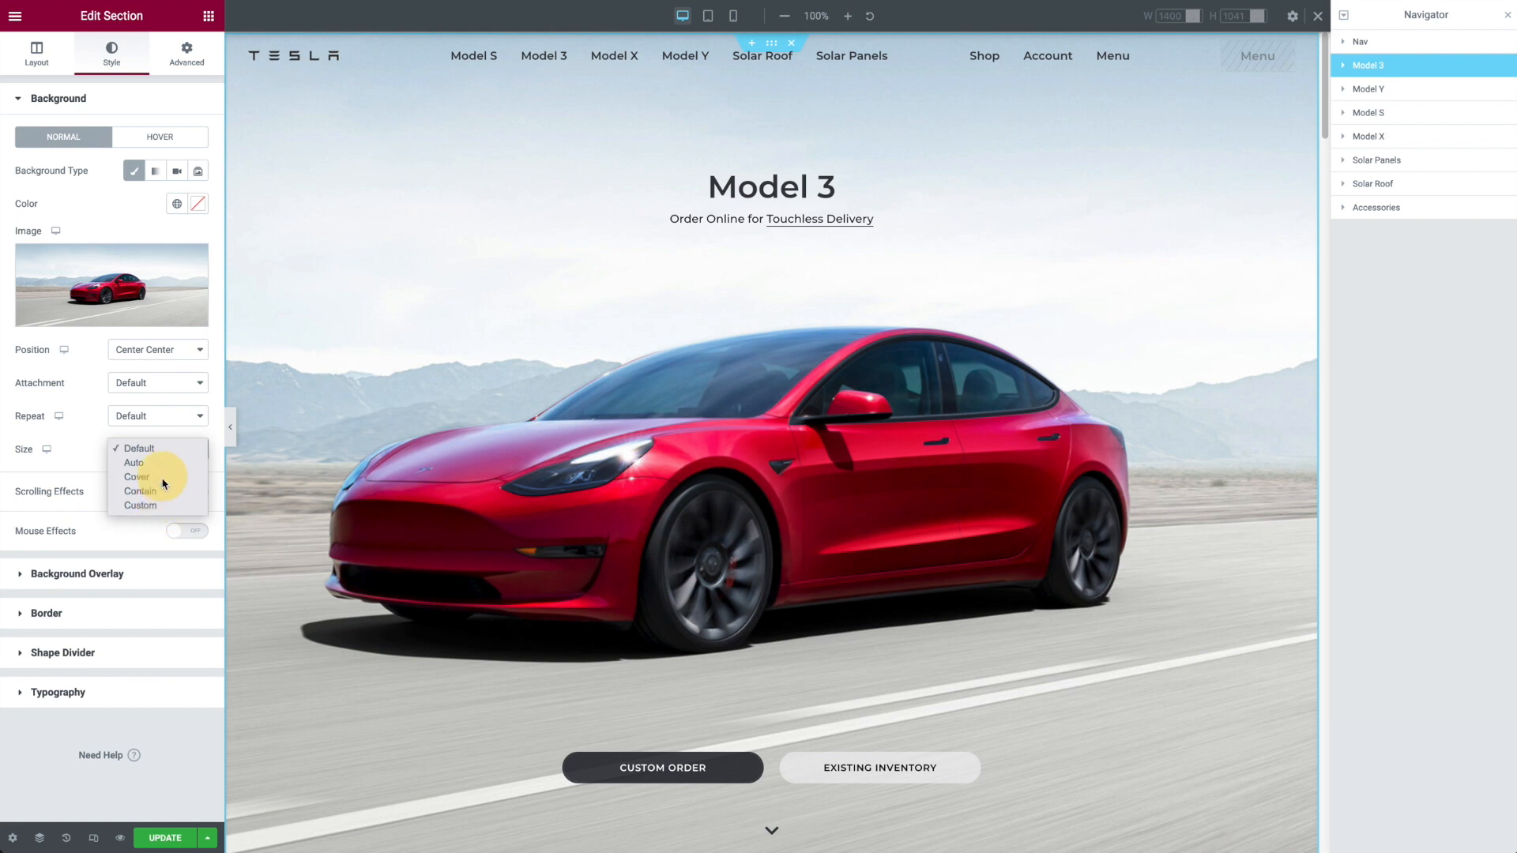
{"action": "left_click", "coordinate": [161, 478]}
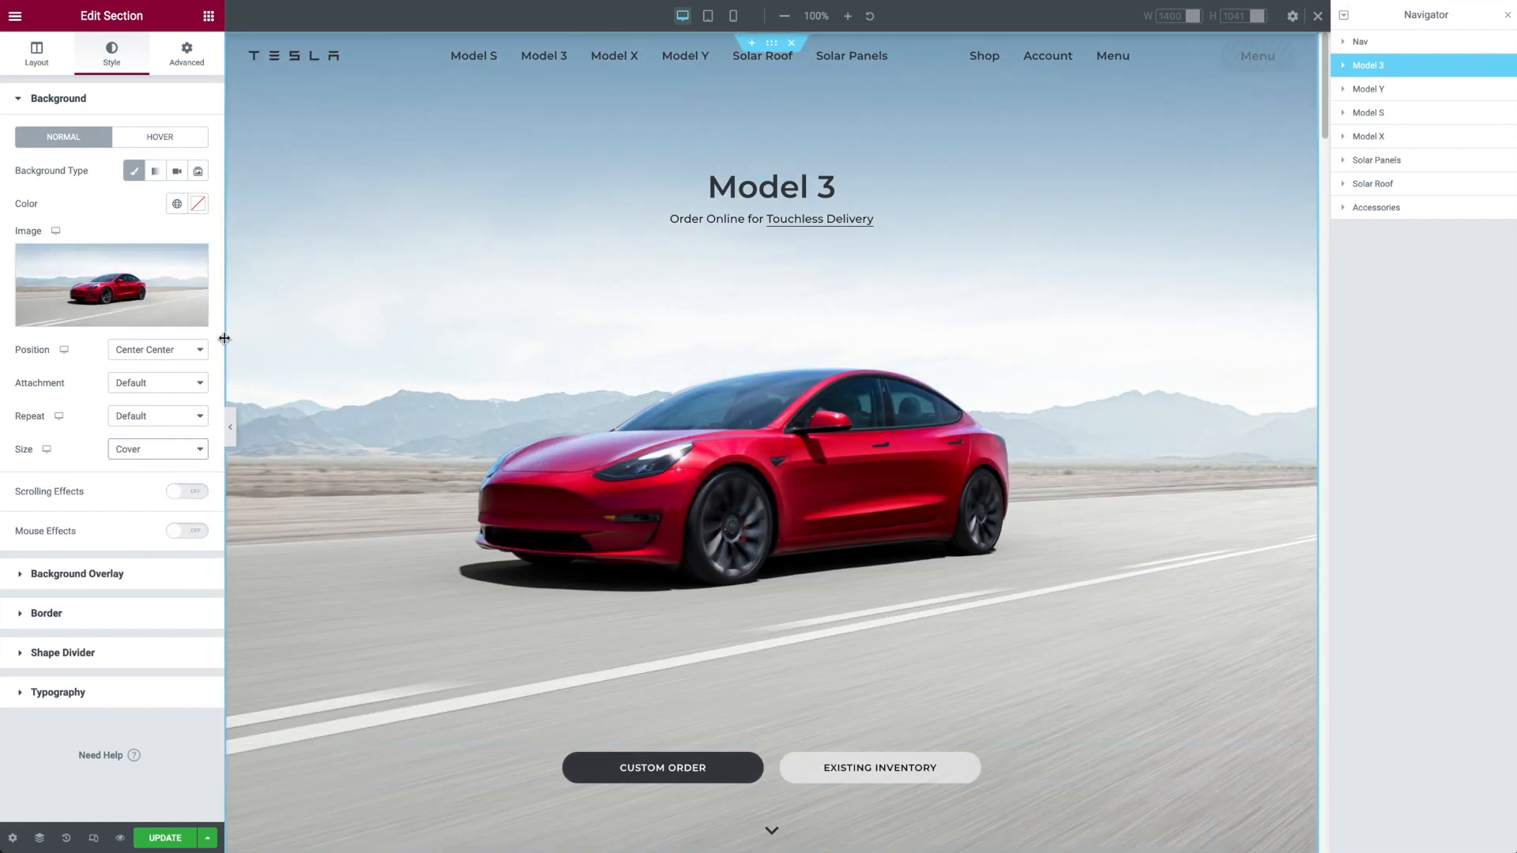
Step: Inspect the Model 3 section's Text inner section with its heading and text editor, and locate the Inner Section widget
{"action": "left_click", "coordinate": [1344, 66]}
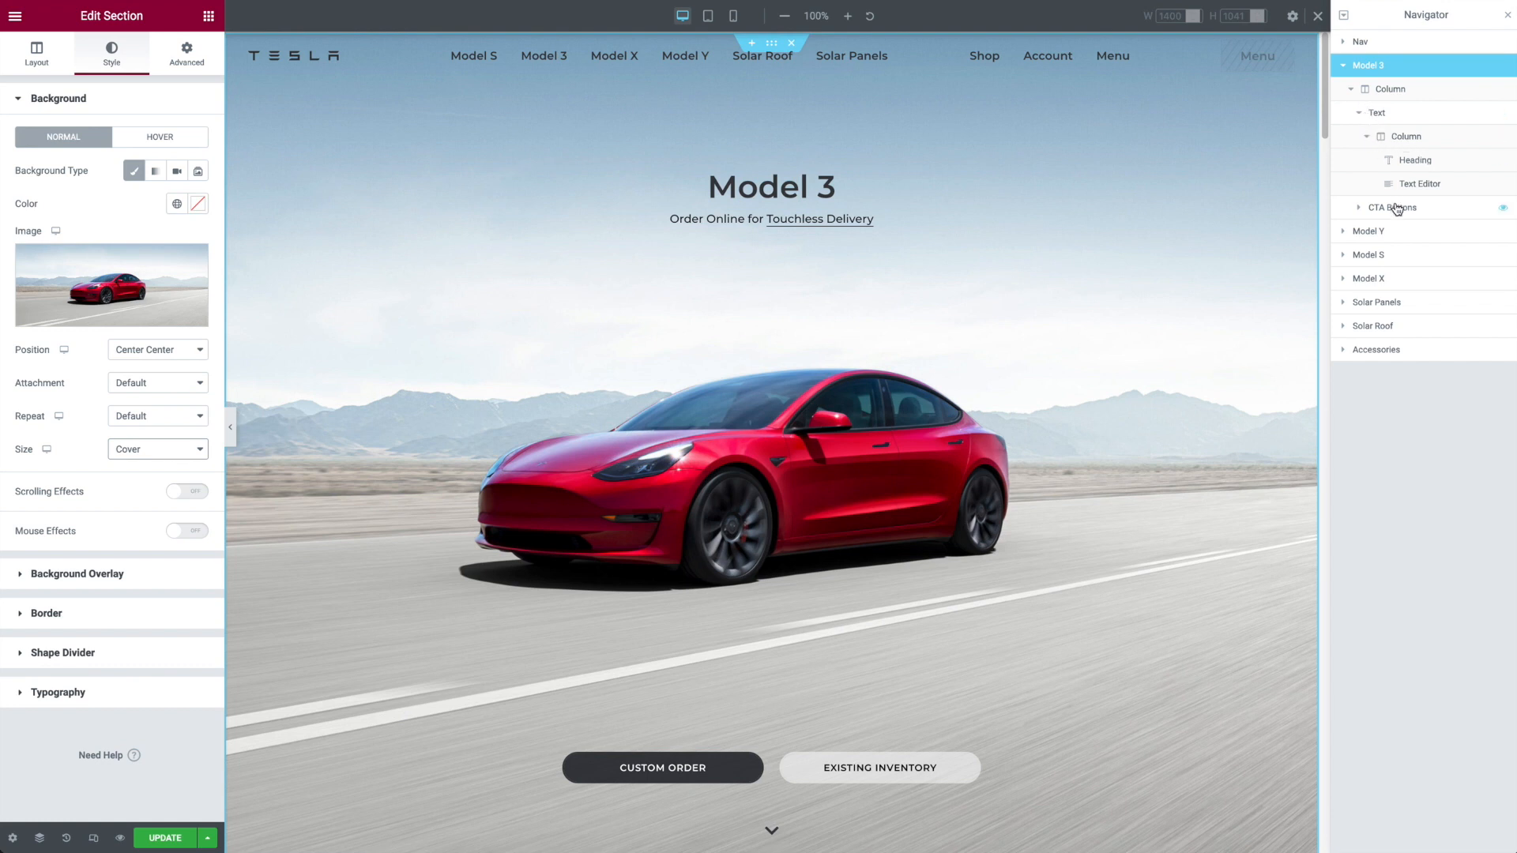
{"action": "left_click", "coordinate": [1358, 112]}
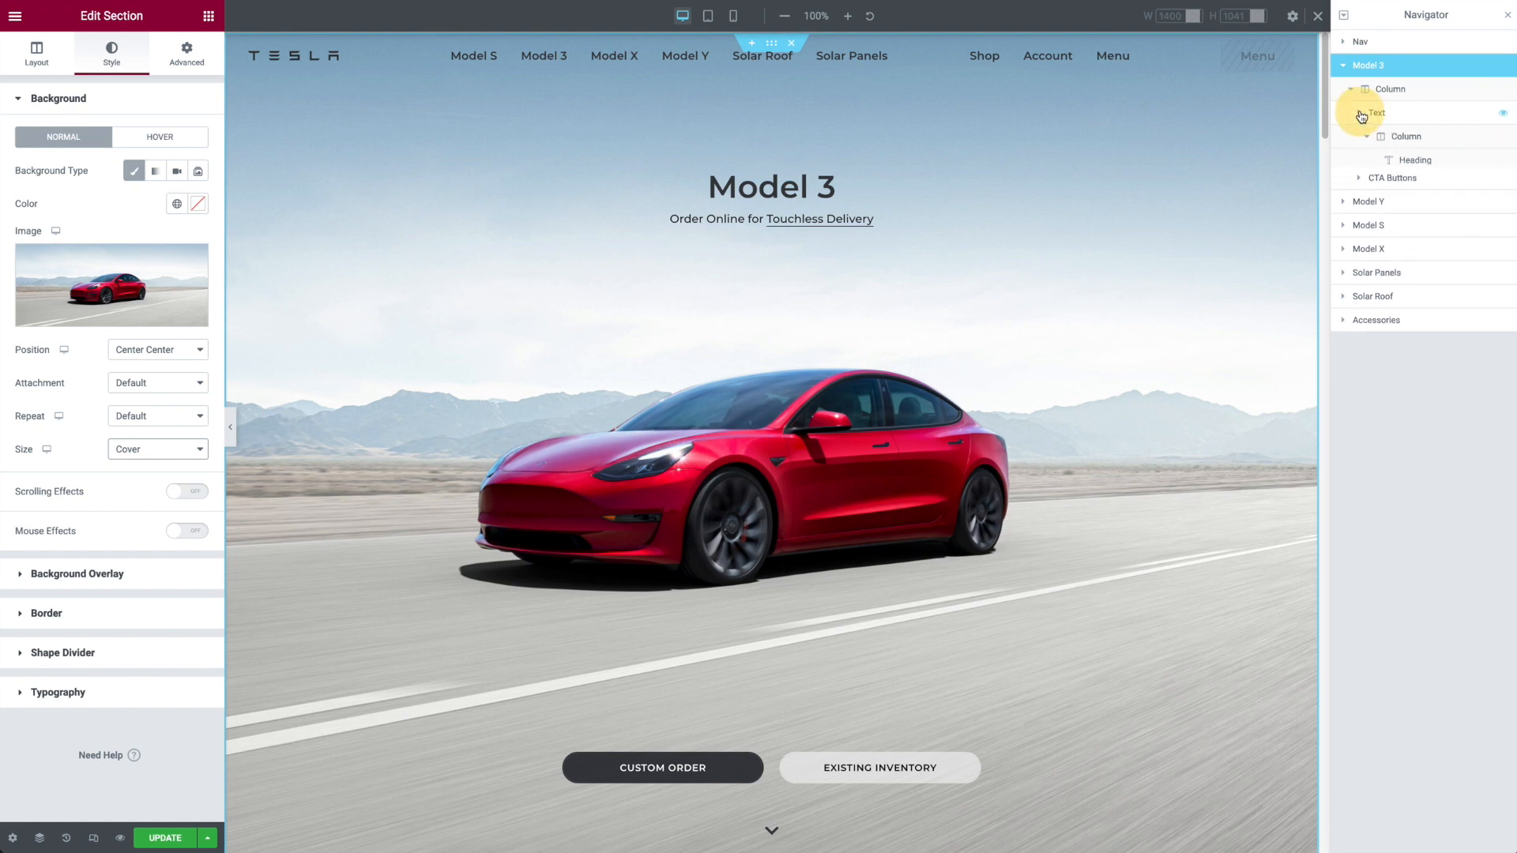
{"action": "left_click", "coordinate": [1376, 119]}
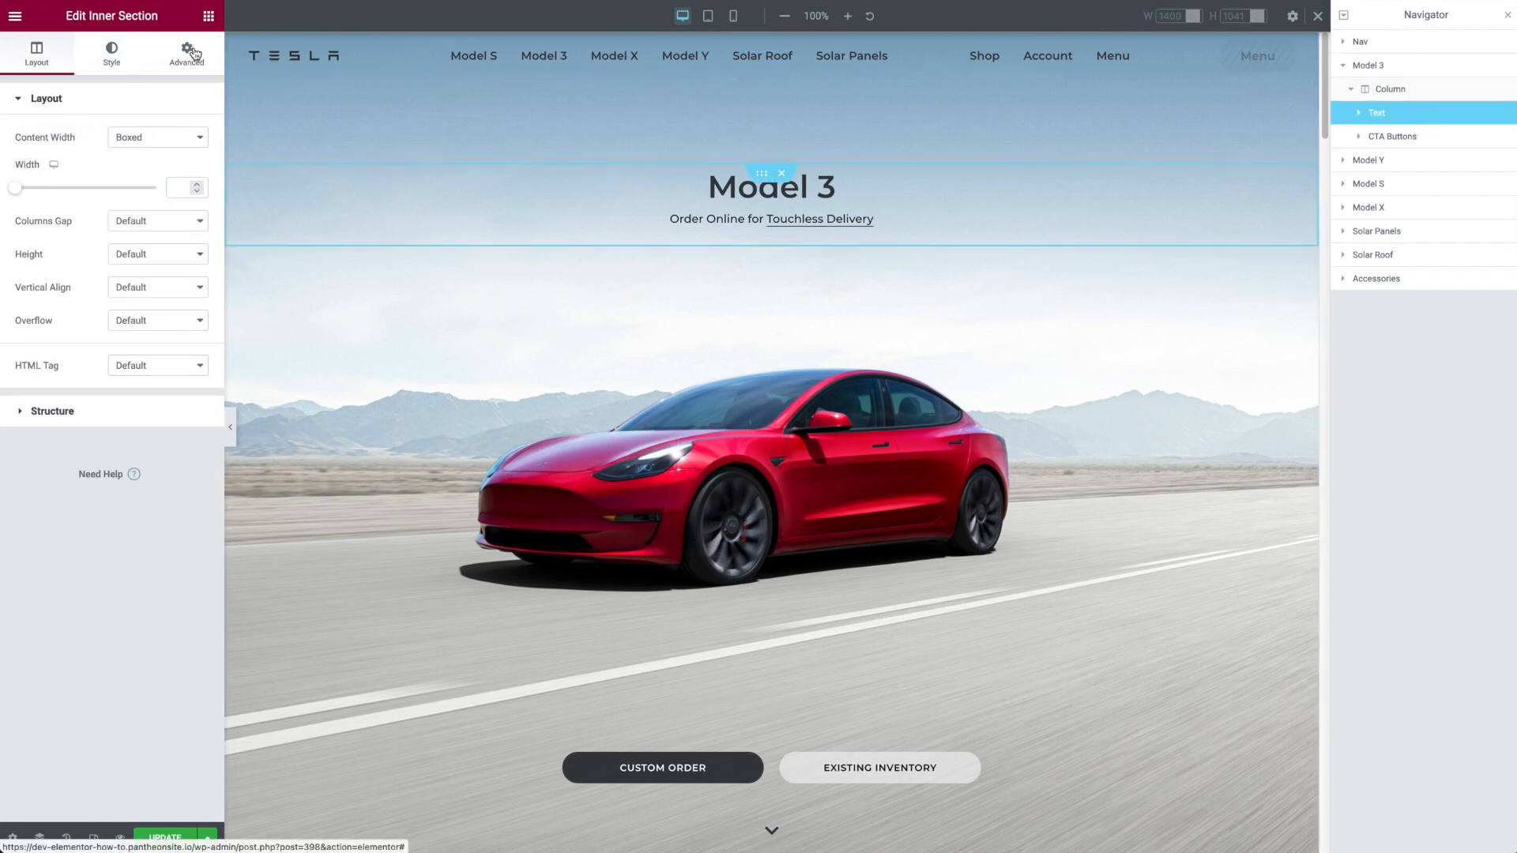
{"action": "left_click", "coordinate": [1359, 113]}
{"action": "left_click", "coordinate": [1419, 160]}
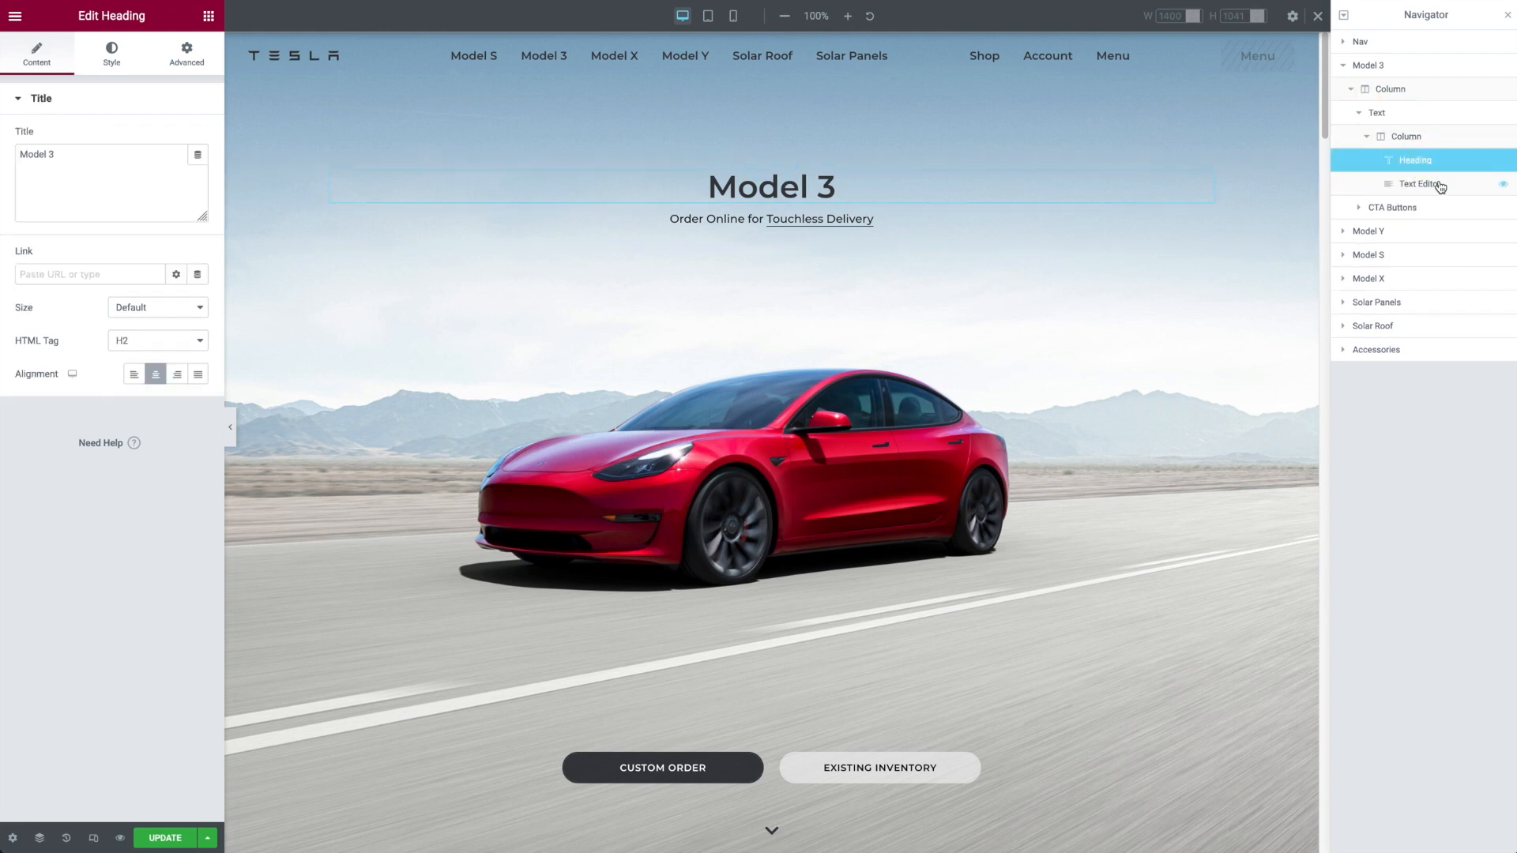
{"action": "left_click", "coordinate": [1438, 184]}
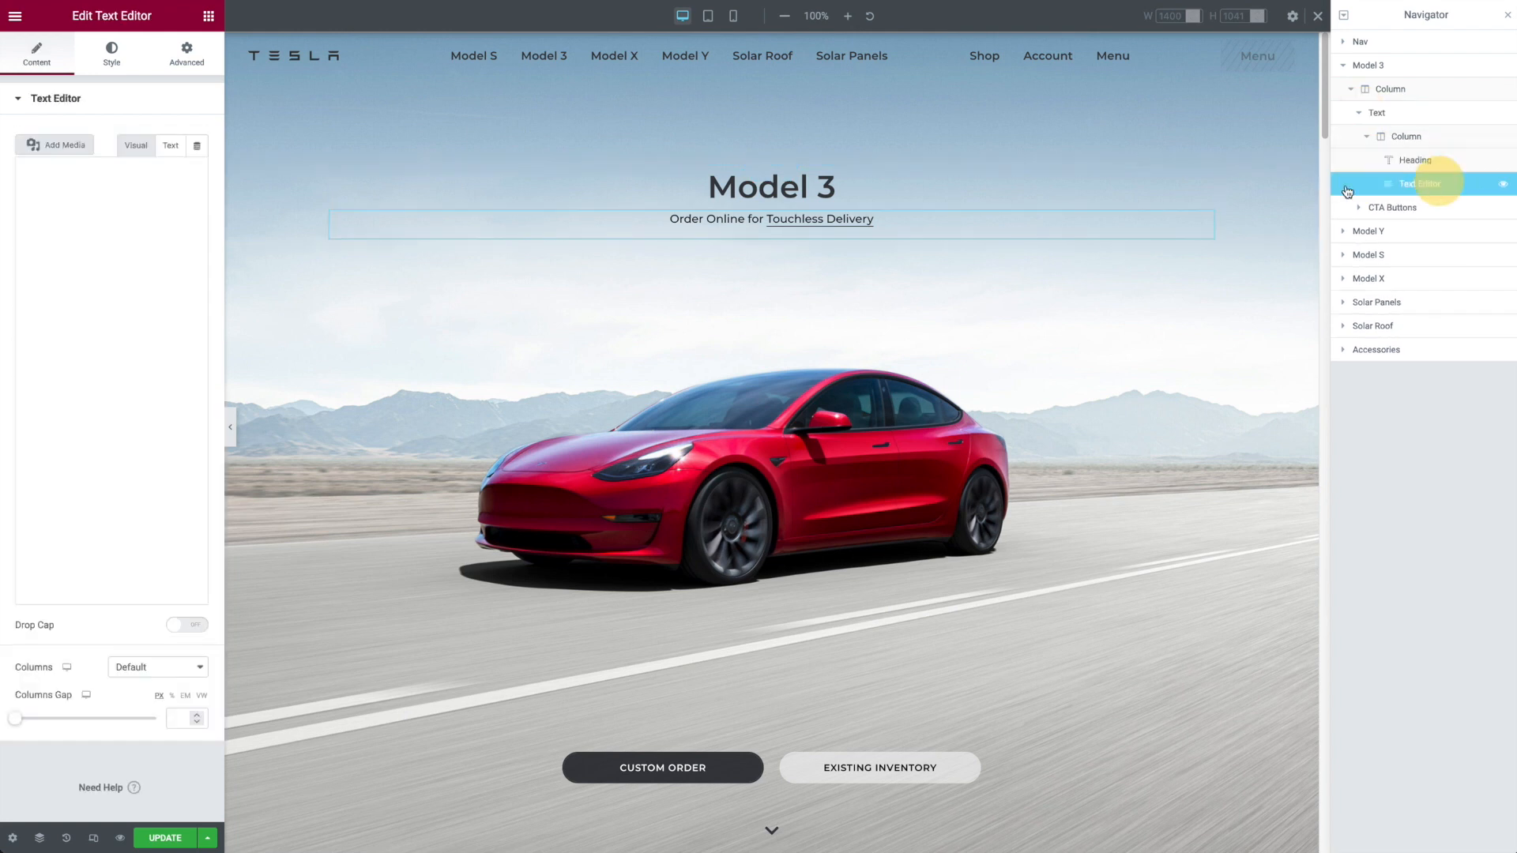
{"action": "left_click", "coordinate": [208, 16]}
{"action": "mouse_move", "coordinate": [60, 204]}
{"action": "left_mouse_down"}
{"action": "mouse_move", "coordinate": [616, 229]}
{"action": "mouse_move", "coordinate": [621, 188]}
{"action": "mouse_move", "coordinate": [671, 262]}
{"action": "mouse_move", "coordinate": [763, 139]}
{"action": "mouse_move", "coordinate": [812, 425]}
{"action": "mouse_move", "coordinate": [68, 204]}
{"action": "left_mouse_up"}
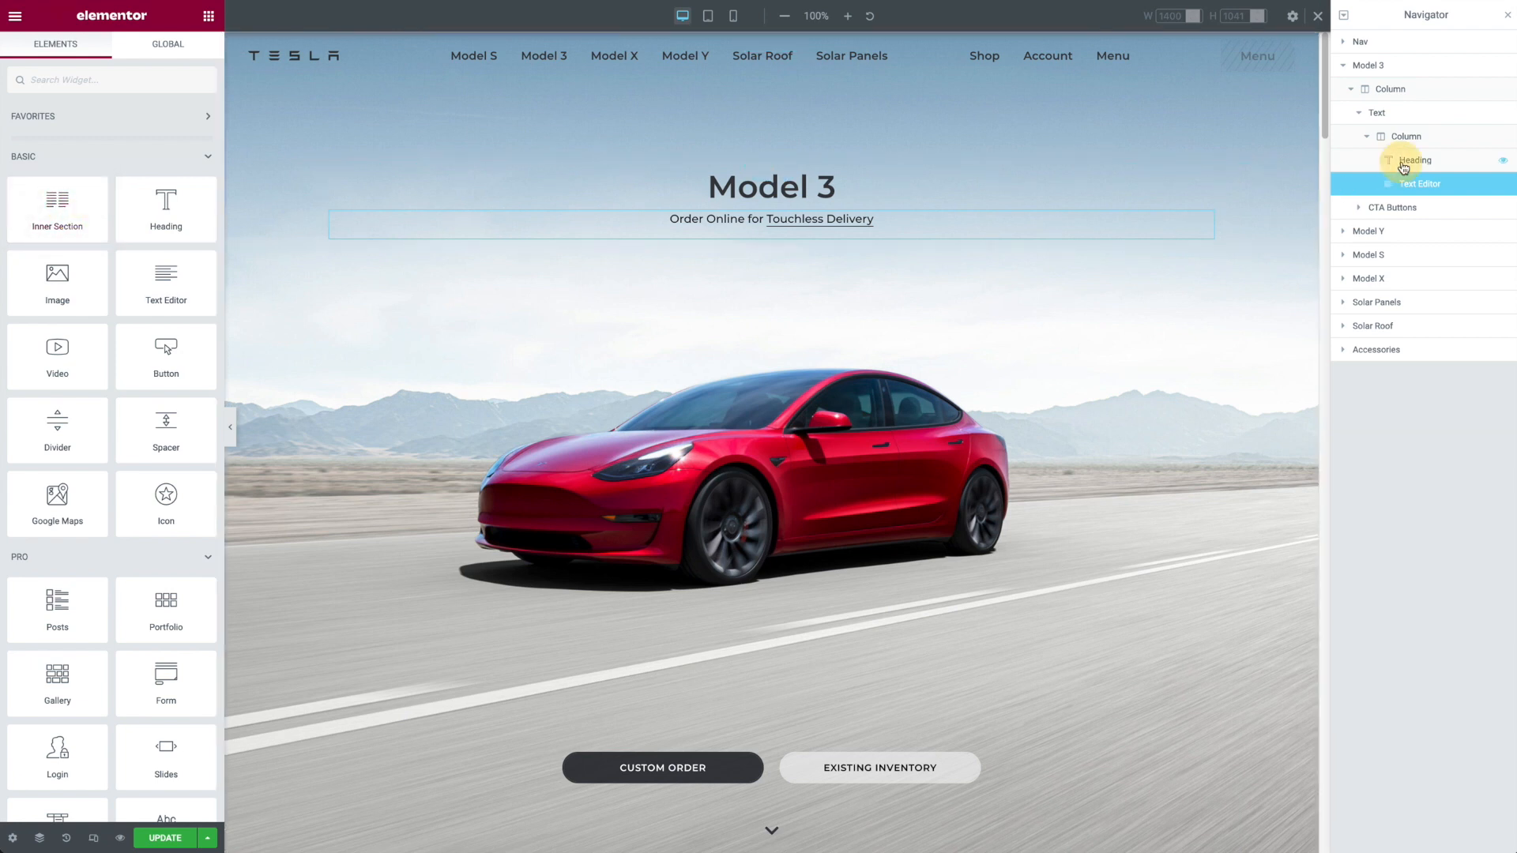
Step: Compare the content settings of the Model 3 heading and the text editor below it
{"action": "left_click", "coordinate": [1394, 160]}
{"action": "left_click", "coordinate": [1420, 184]}
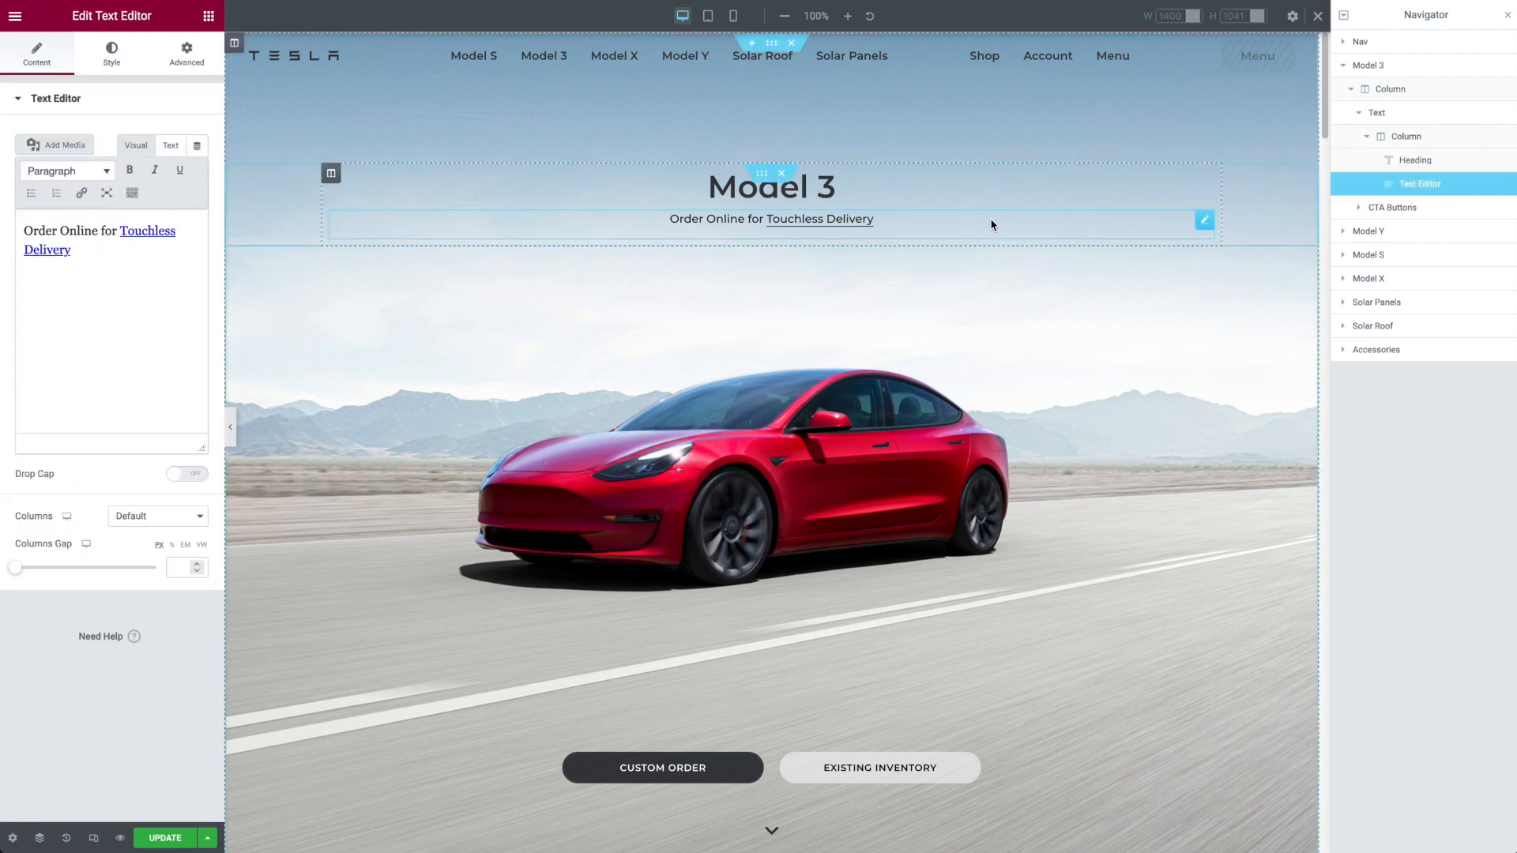
{"action": "left_click", "coordinate": [1001, 192]}
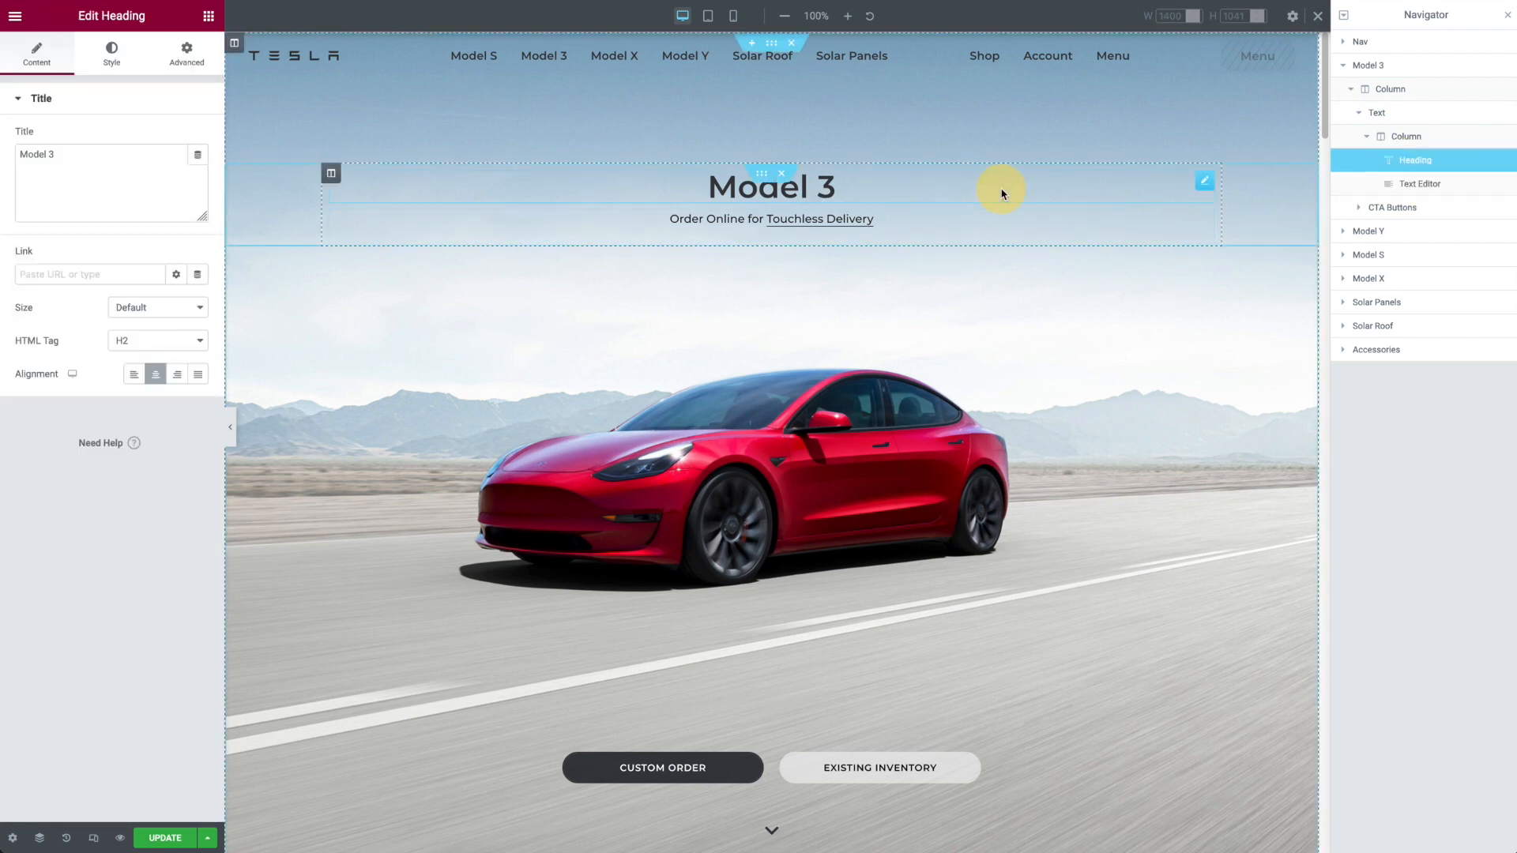
{"action": "left_click", "coordinate": [1024, 230]}
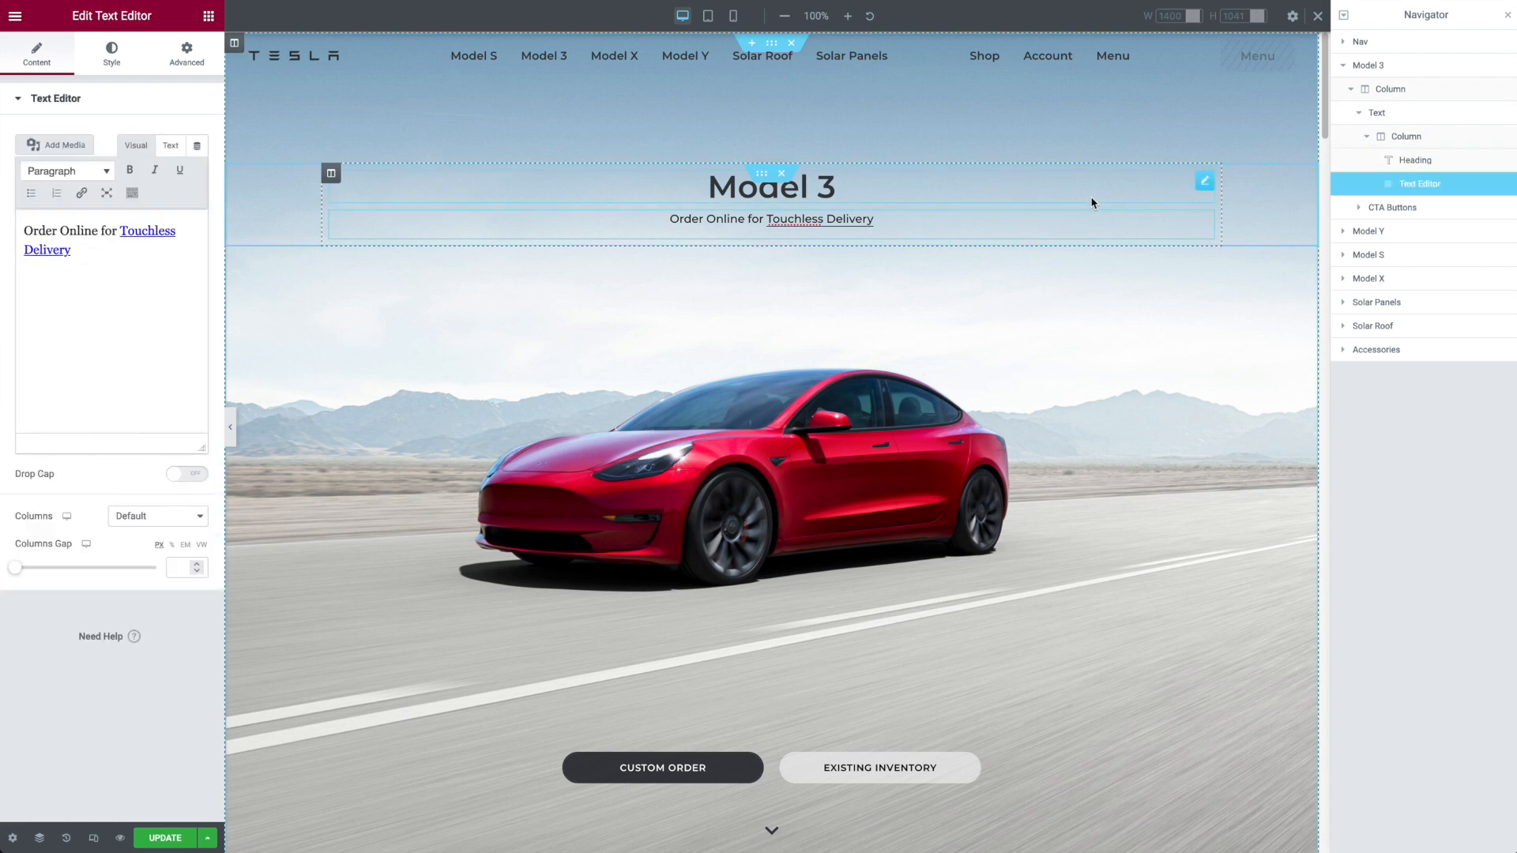
{"action": "left_click", "coordinate": [1093, 202]}
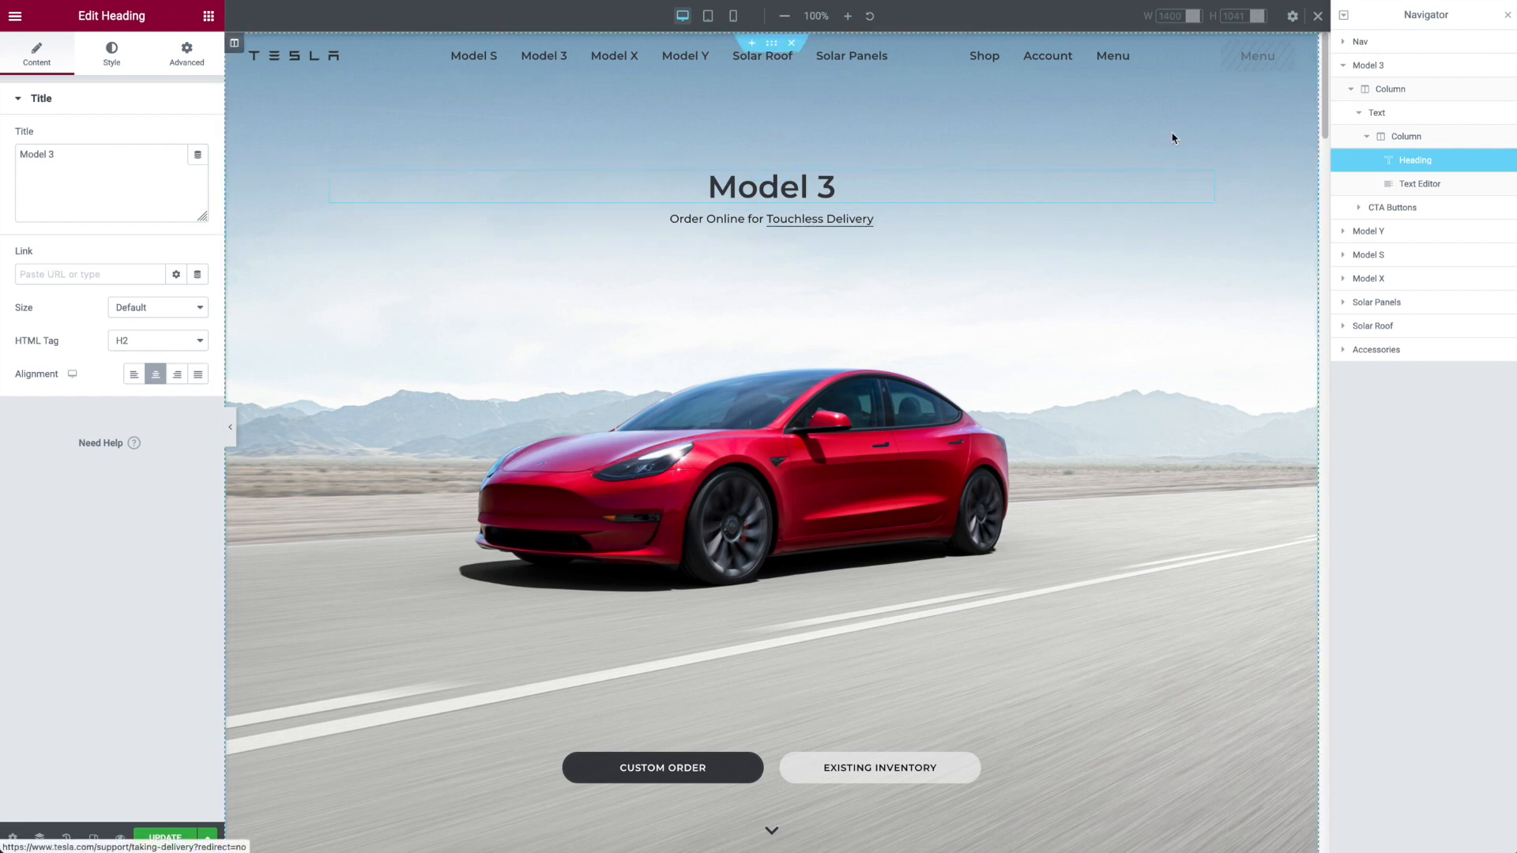
Step: Examine the Nav section's custom CSS rules for links and hovered links inside .tesla-panel
{"action": "left_click", "coordinate": [1405, 42]}
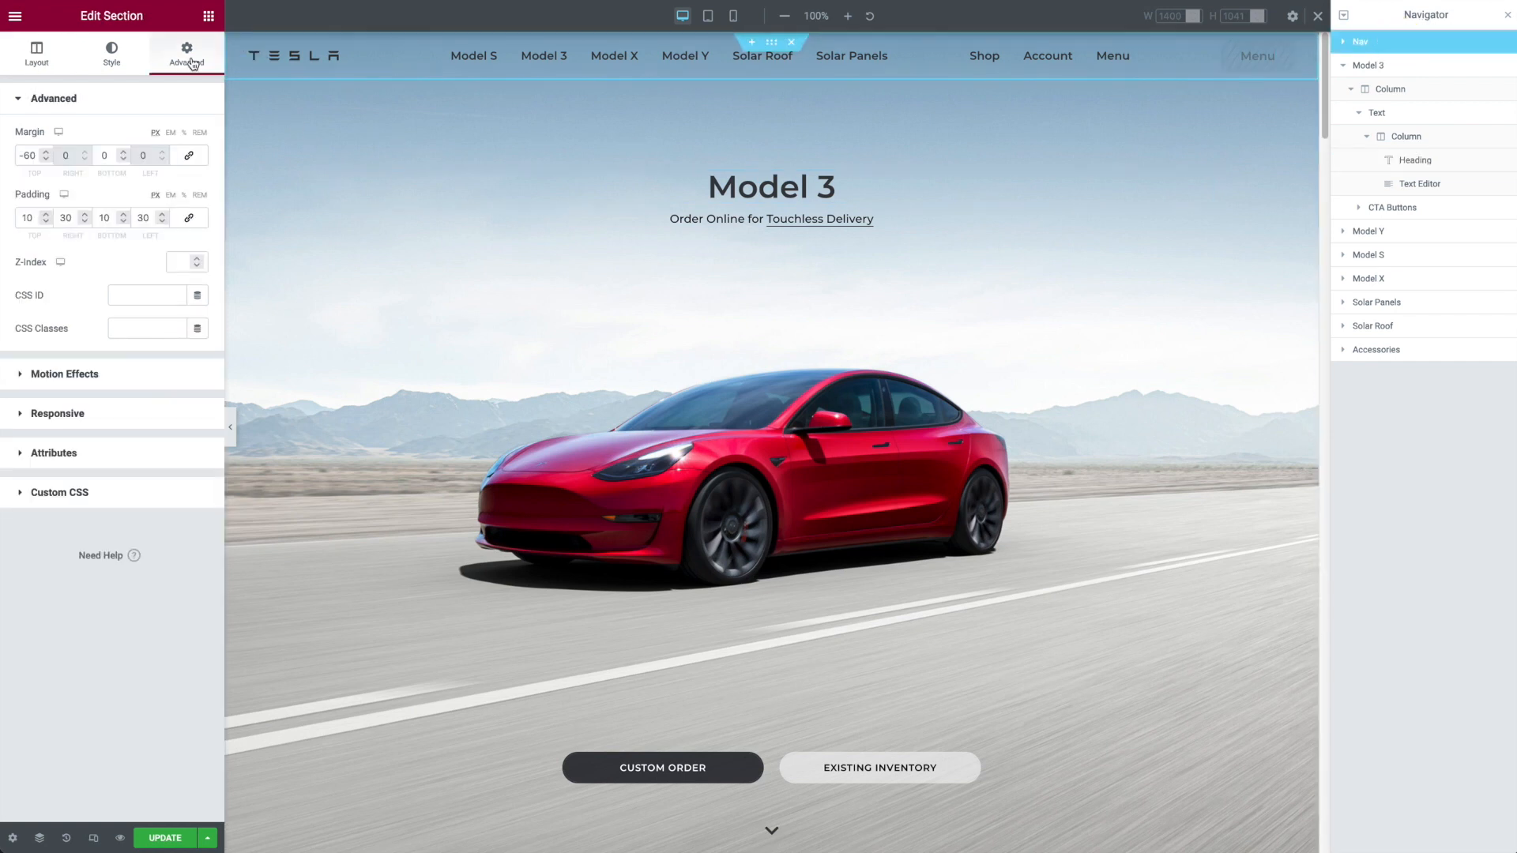
{"action": "left_click", "coordinate": [162, 492]}
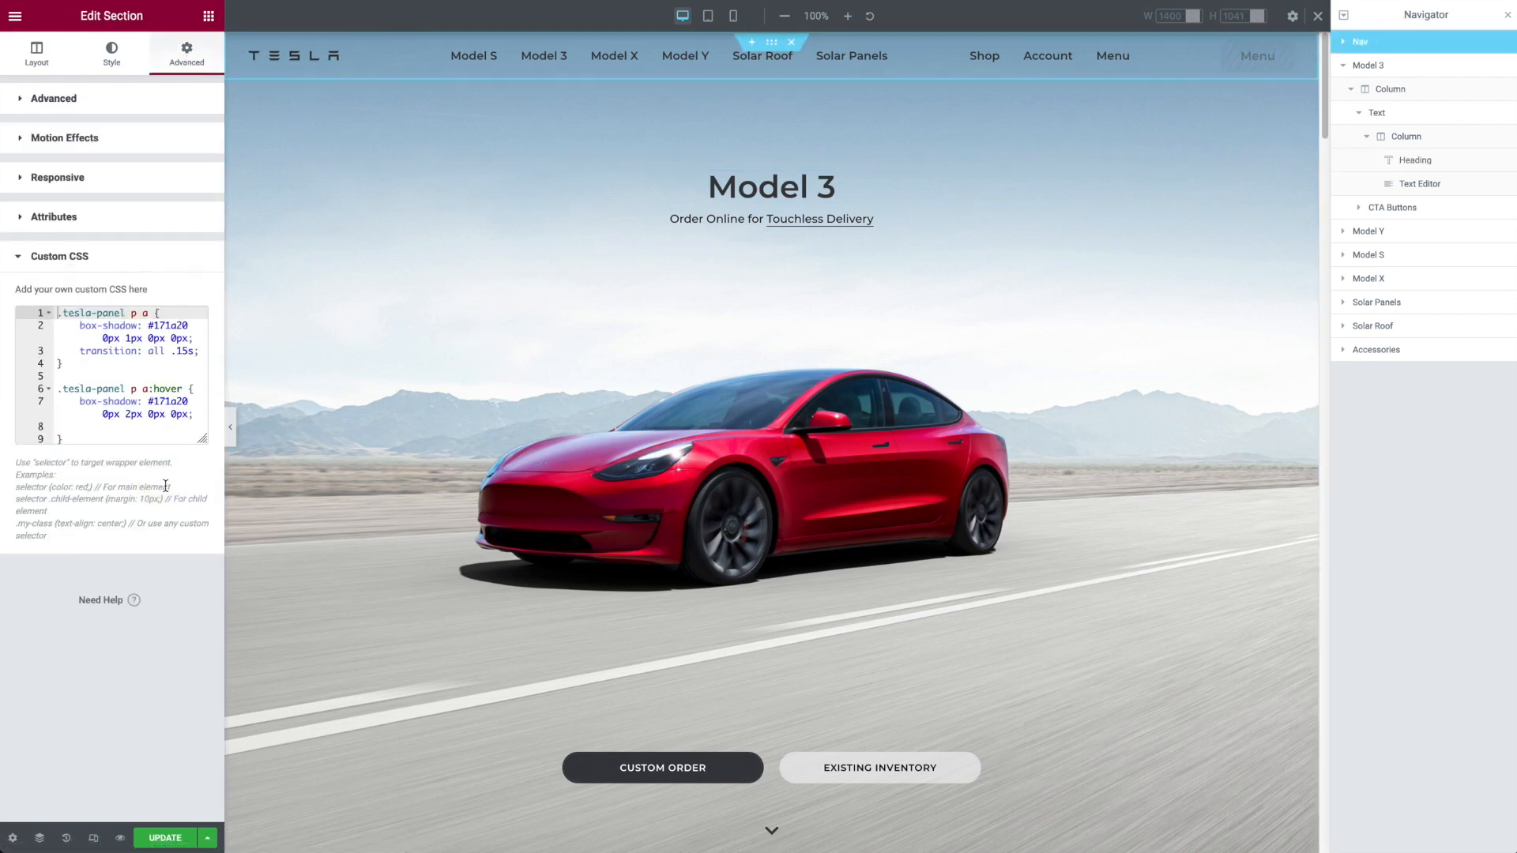
{"action": "left_click_drag", "start_coordinate": [107, 430], "coordinate": [52, 314]}
{"action": "left_click", "coordinate": [119, 367]}
{"action": "left_click", "coordinate": [136, 312]}
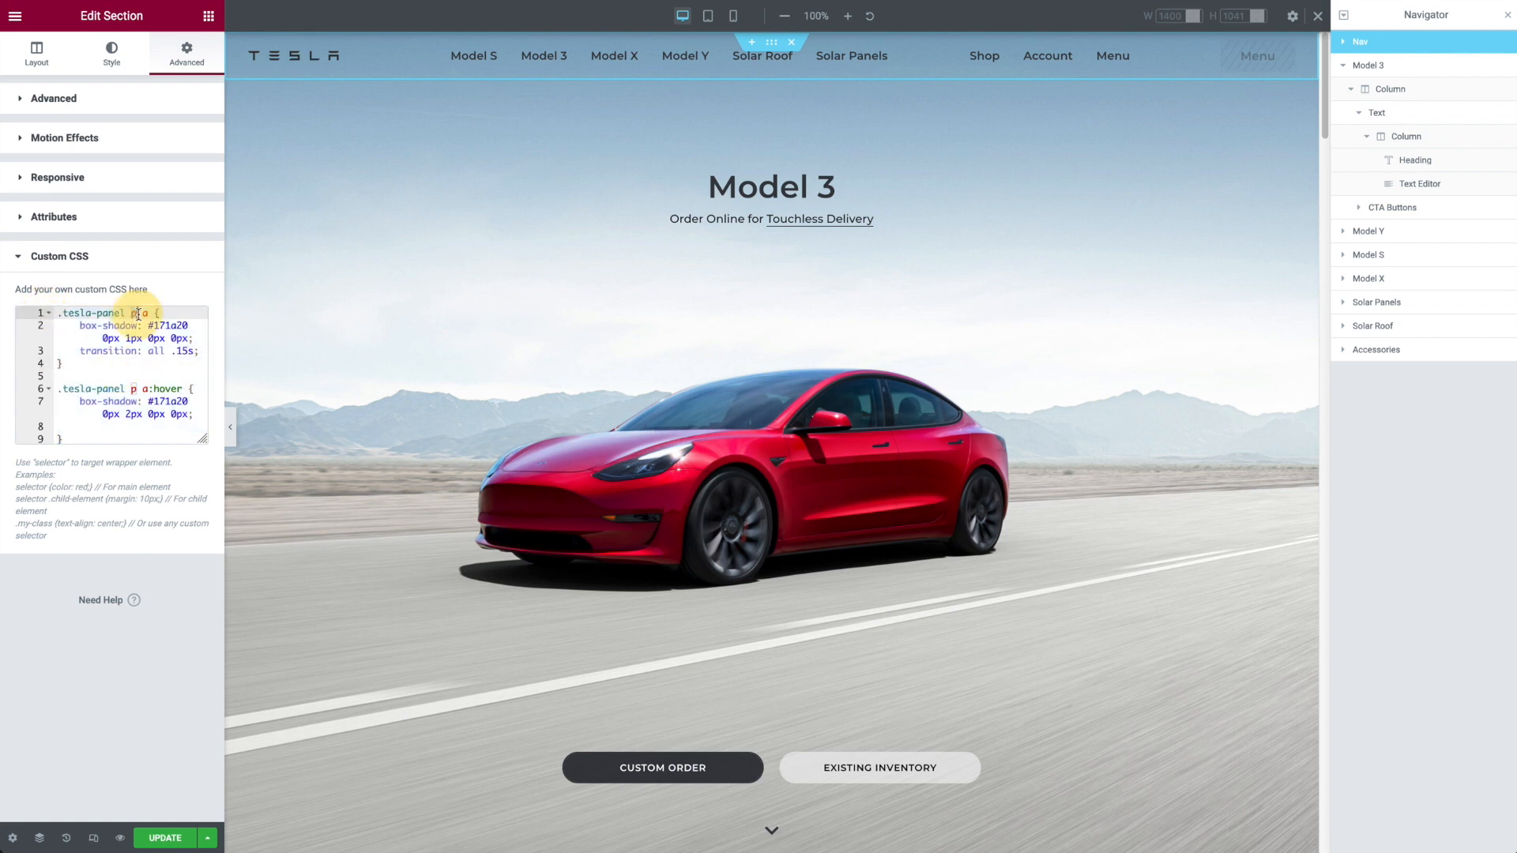
{"action": "left_click", "coordinate": [153, 378]}
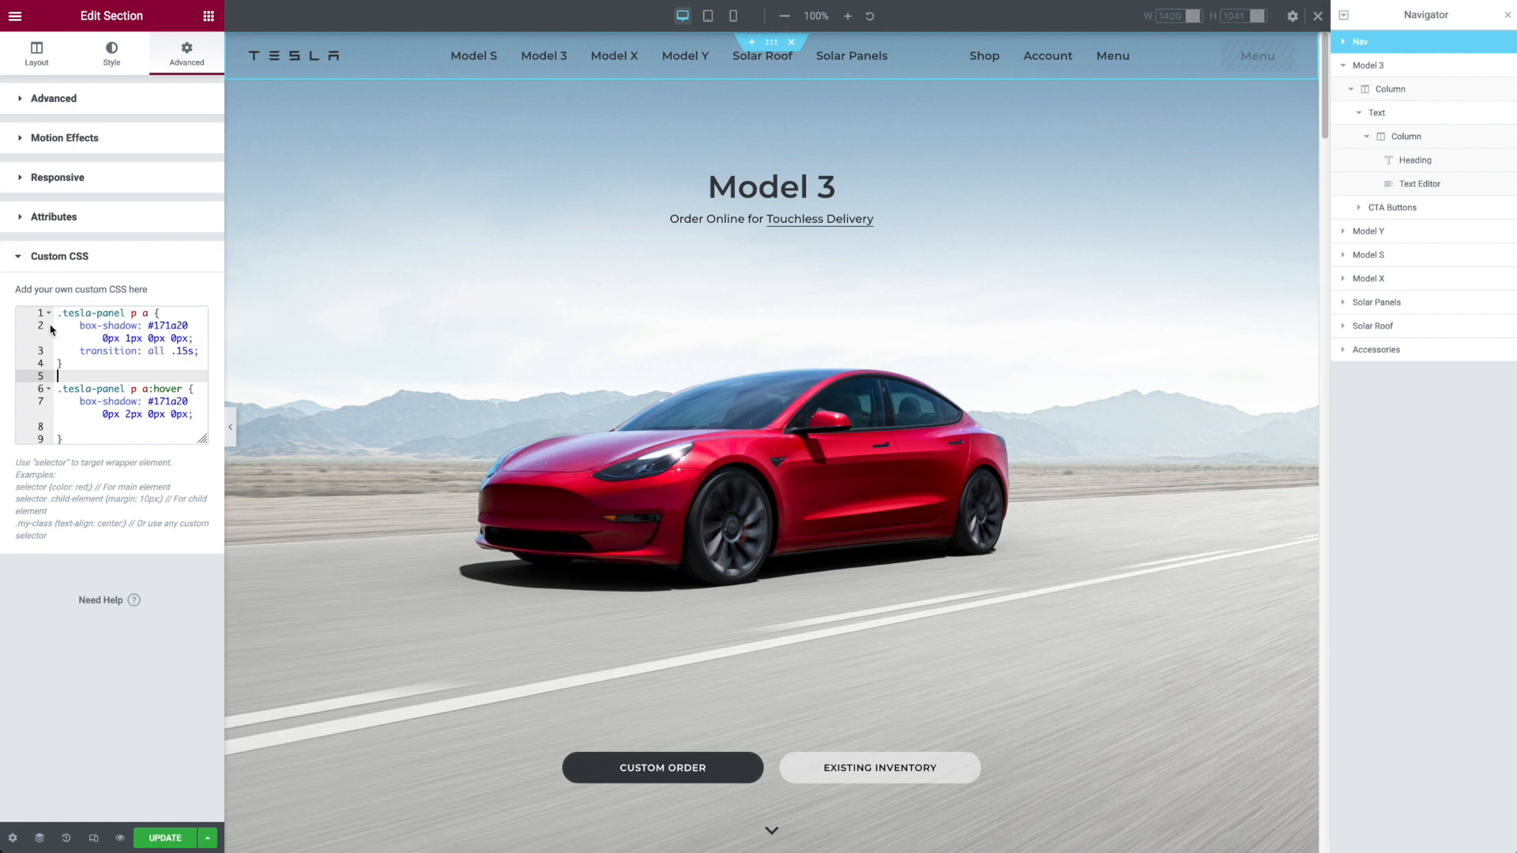
{"action": "left_click_drag", "start_coordinate": [80, 325], "coordinate": [194, 357]}
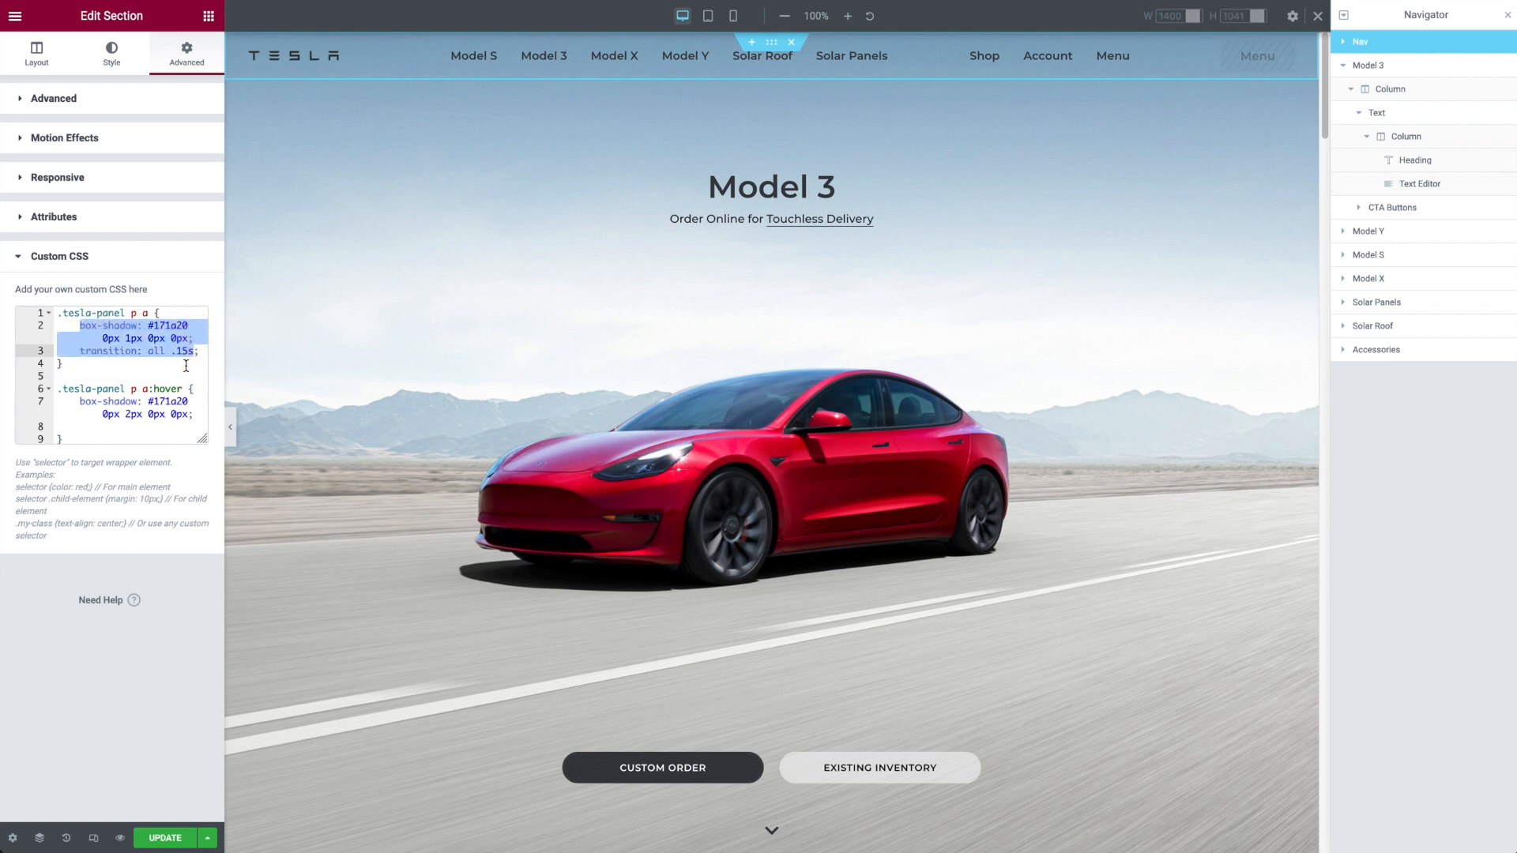
{"action": "left_click", "coordinate": [188, 365]}
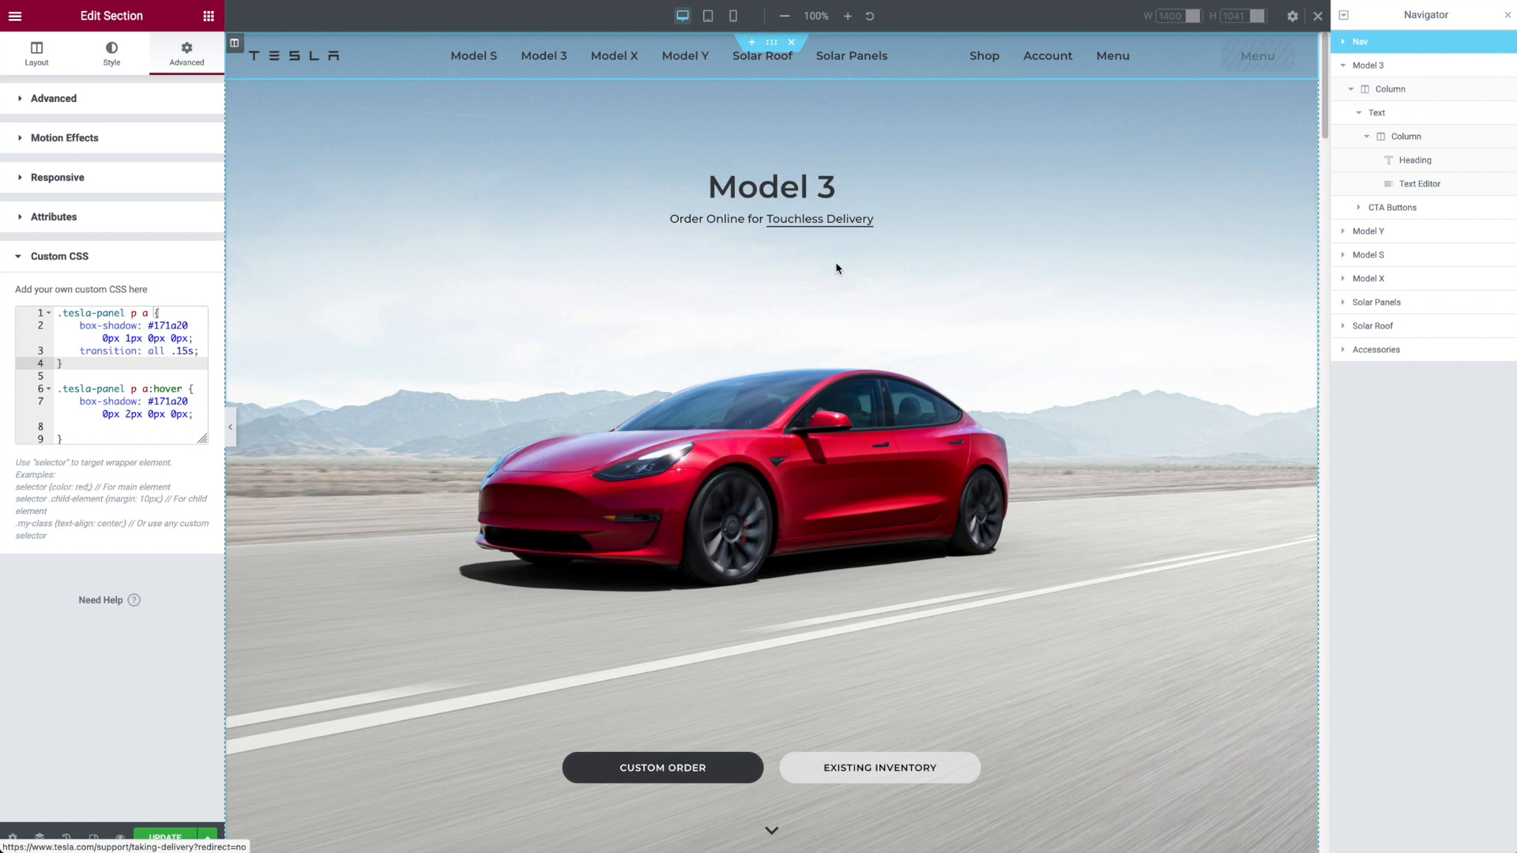
Step: Check the CSS class in the Model 3 section's advanced settings
{"action": "left_click", "coordinate": [1402, 66]}
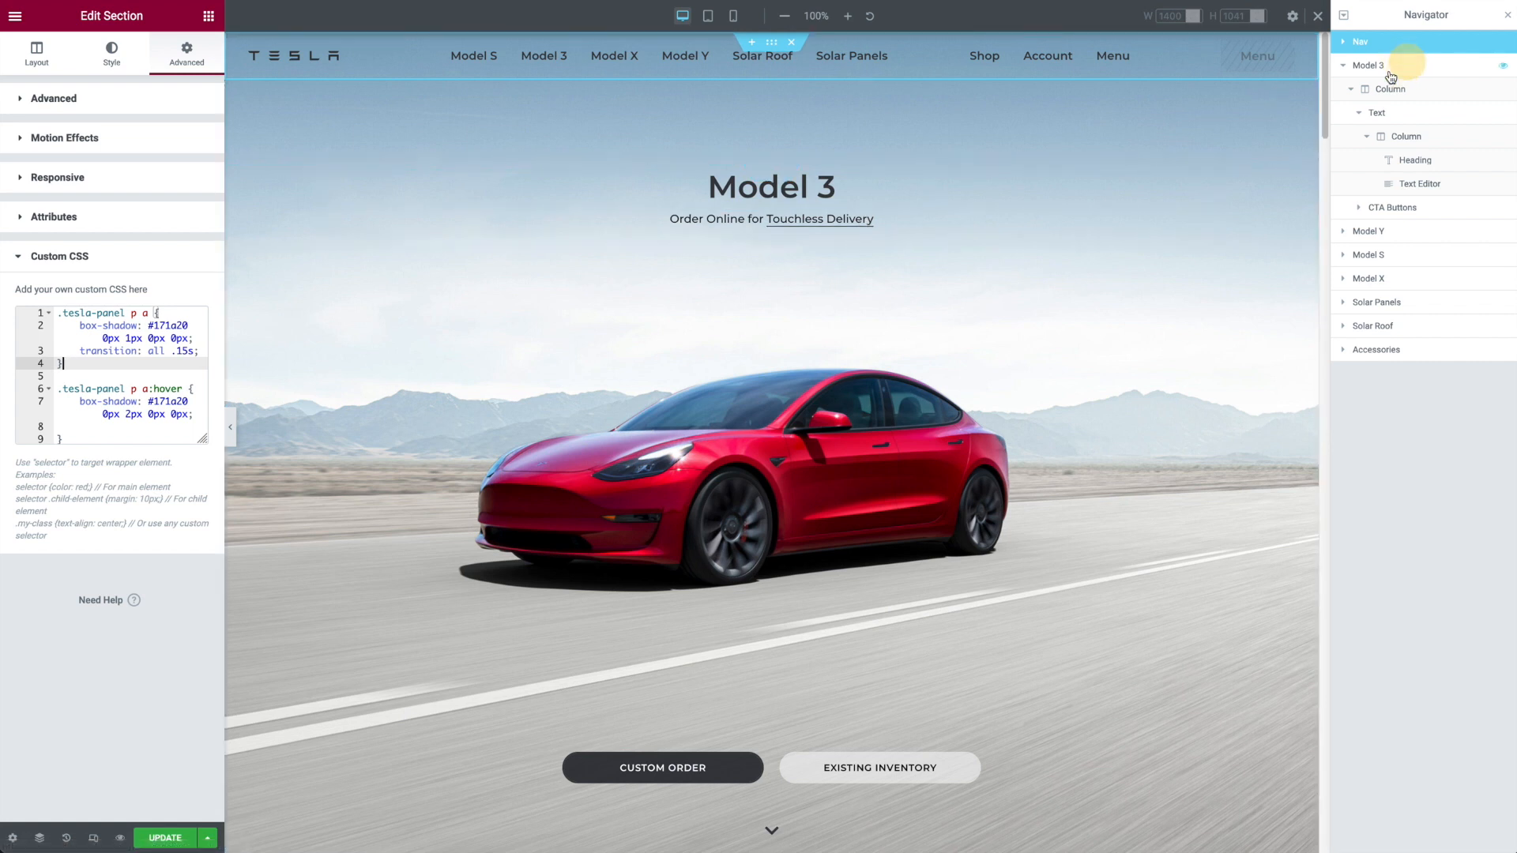
{"action": "left_click", "coordinate": [204, 64]}
{"action": "triple_click", "coordinate": [139, 328]}
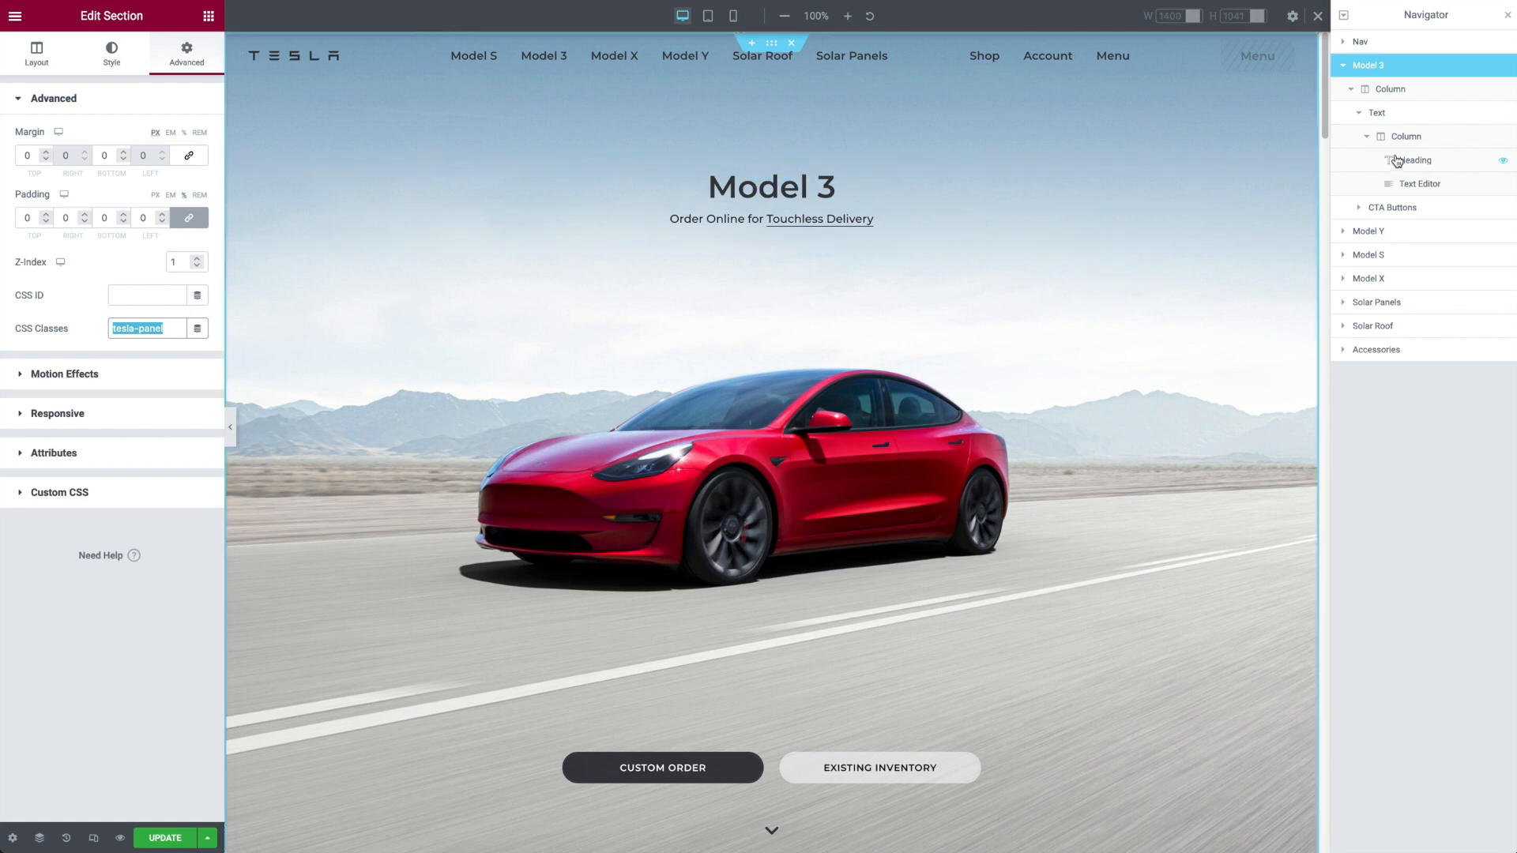
Step: View the layout settings of the Text and CTA Buttons inner sections in the Model 3 section
{"action": "left_click", "coordinate": [1358, 112]}
{"action": "left_click", "coordinate": [1410, 115]}
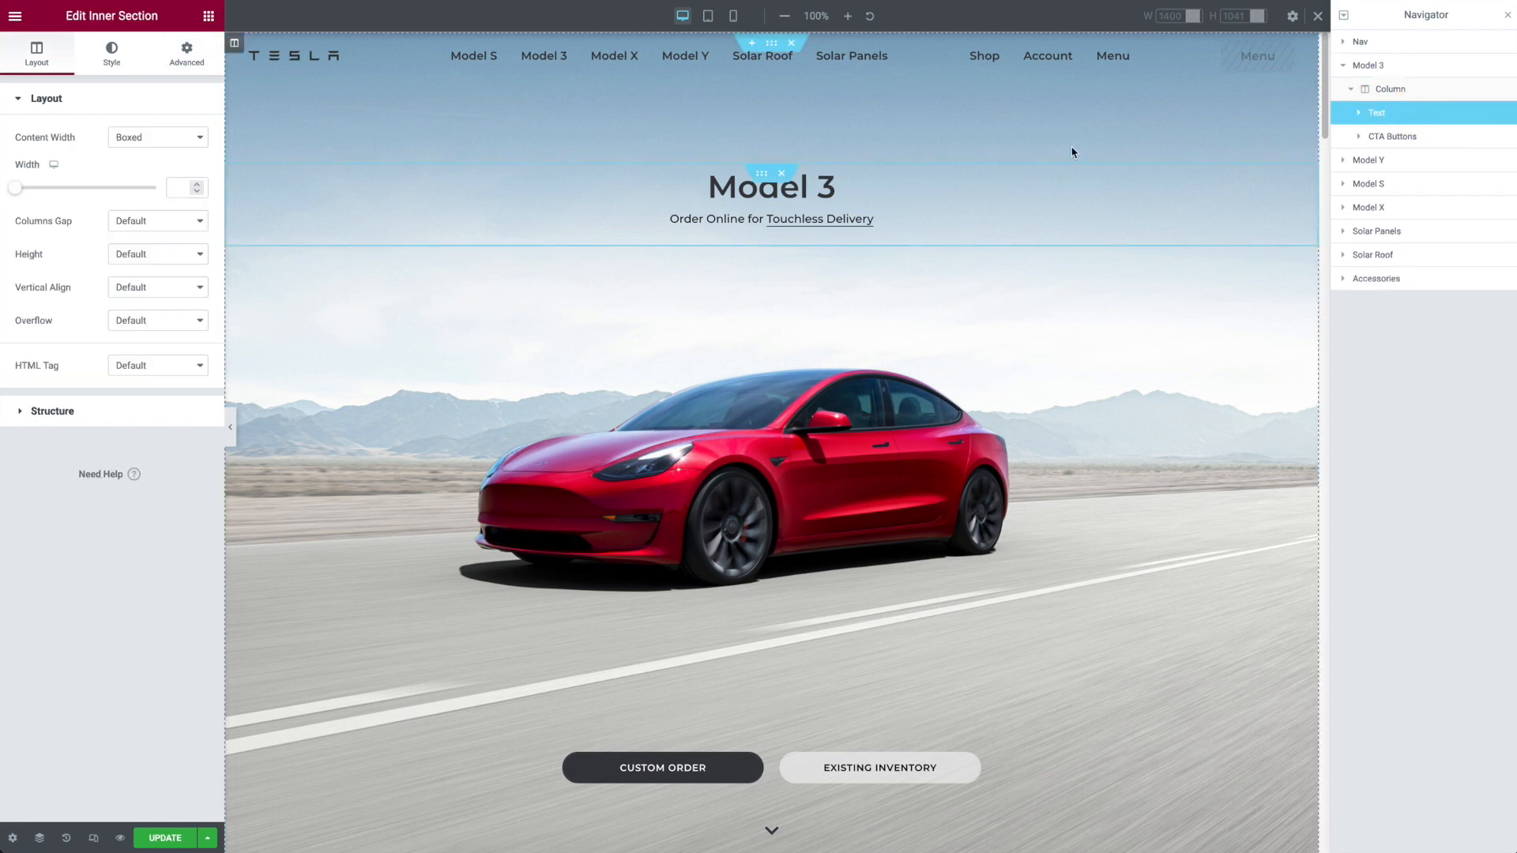
{"action": "left_click", "coordinate": [1424, 145]}
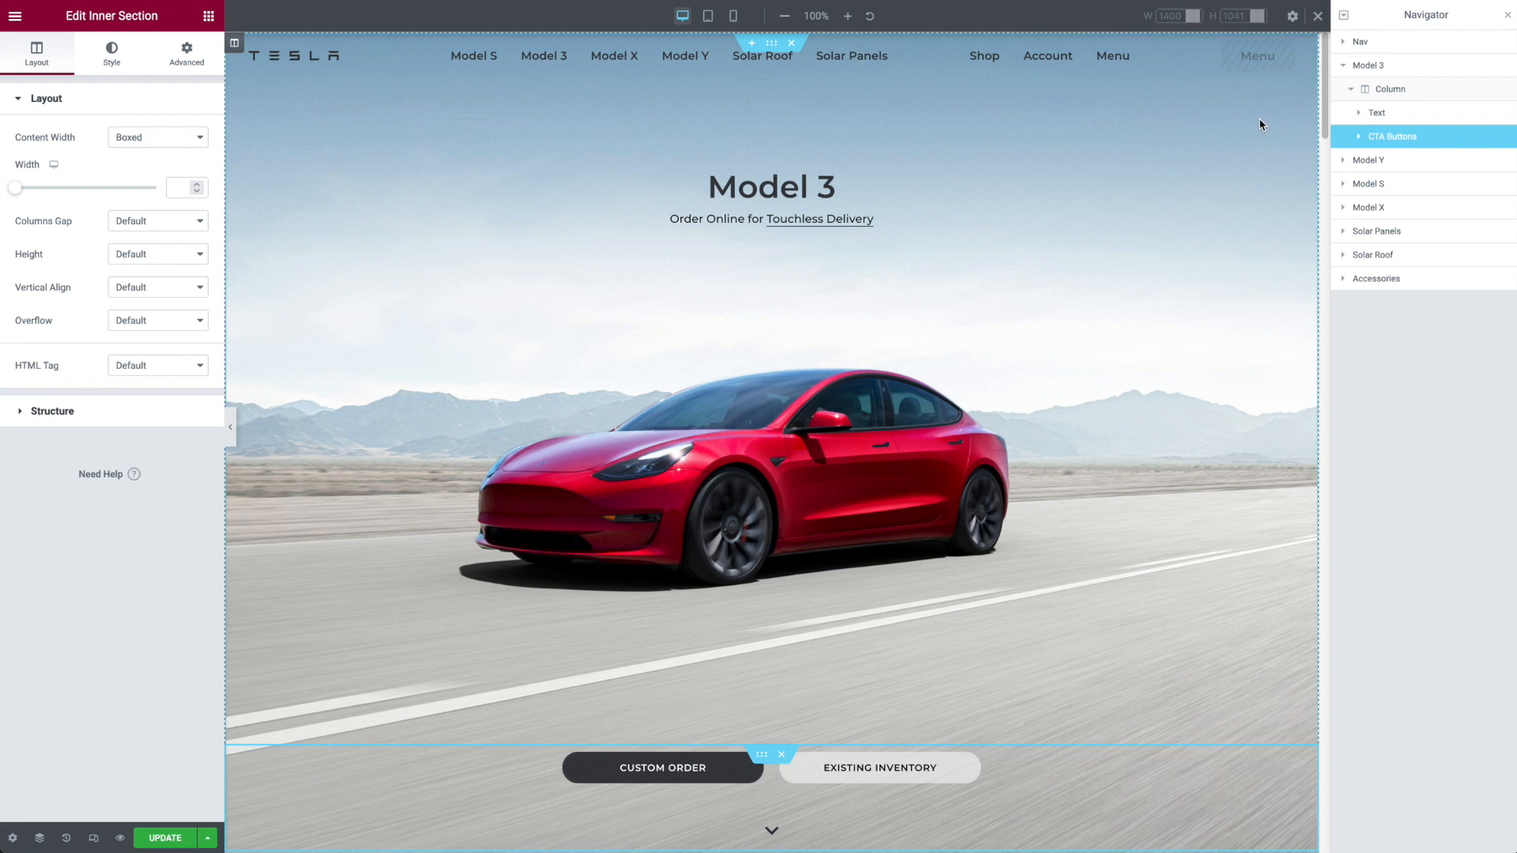
Step: Try the Space Around, Space Evenly and Top vertical alignments on the Model 3 section's main column, ending with Space Between
{"action": "left_click", "coordinate": [1395, 97]}
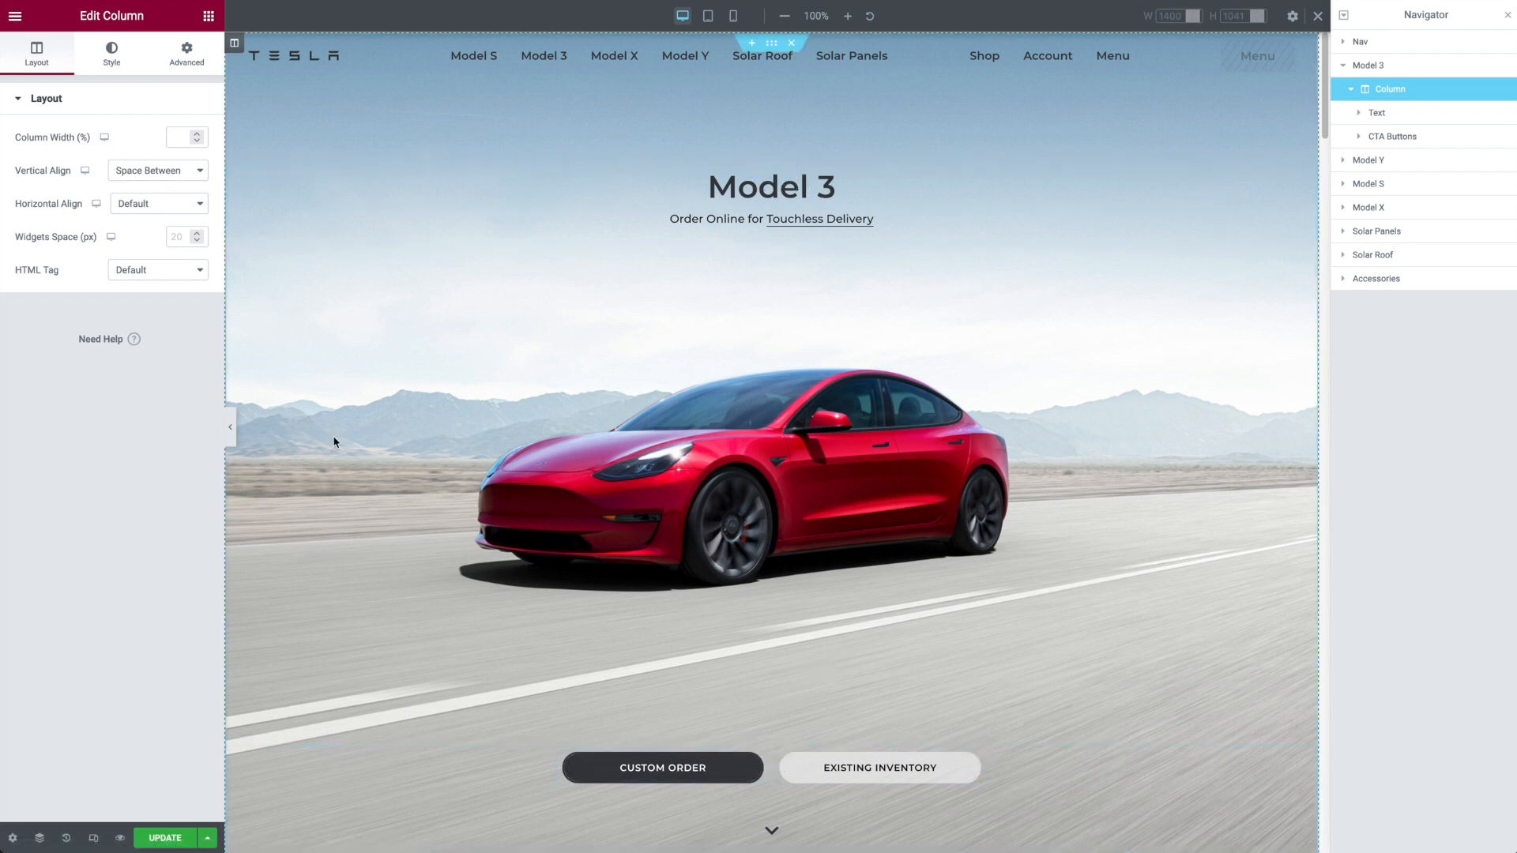
{"action": "left_click", "coordinate": [154, 176]}
{"action": "left_click", "coordinate": [158, 187]}
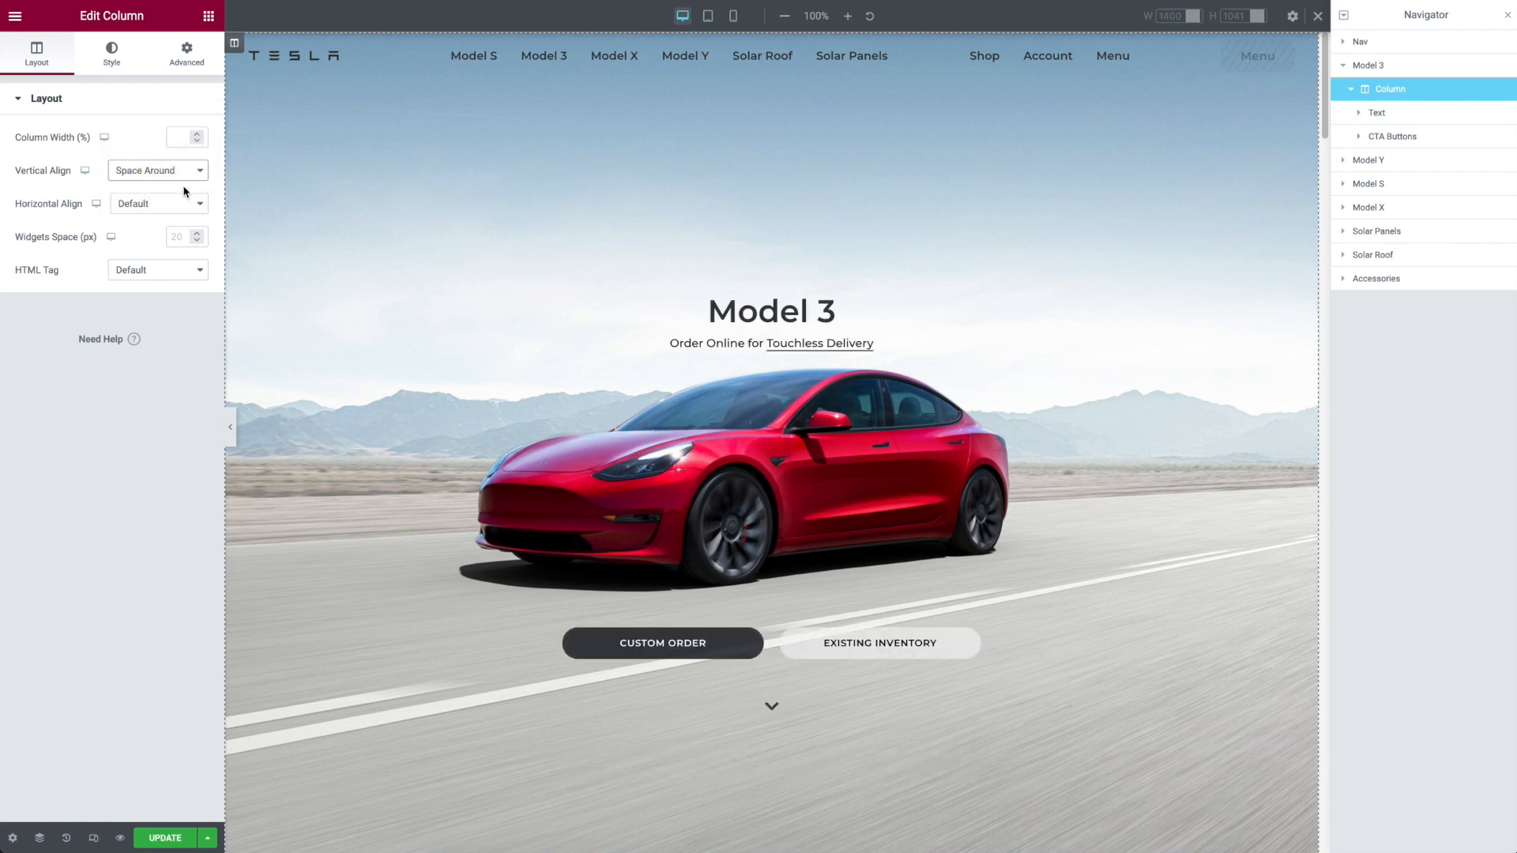
{"action": "left_click", "coordinate": [180, 176]}
{"action": "left_click", "coordinate": [180, 185]}
{"action": "left_click", "coordinate": [167, 171]}
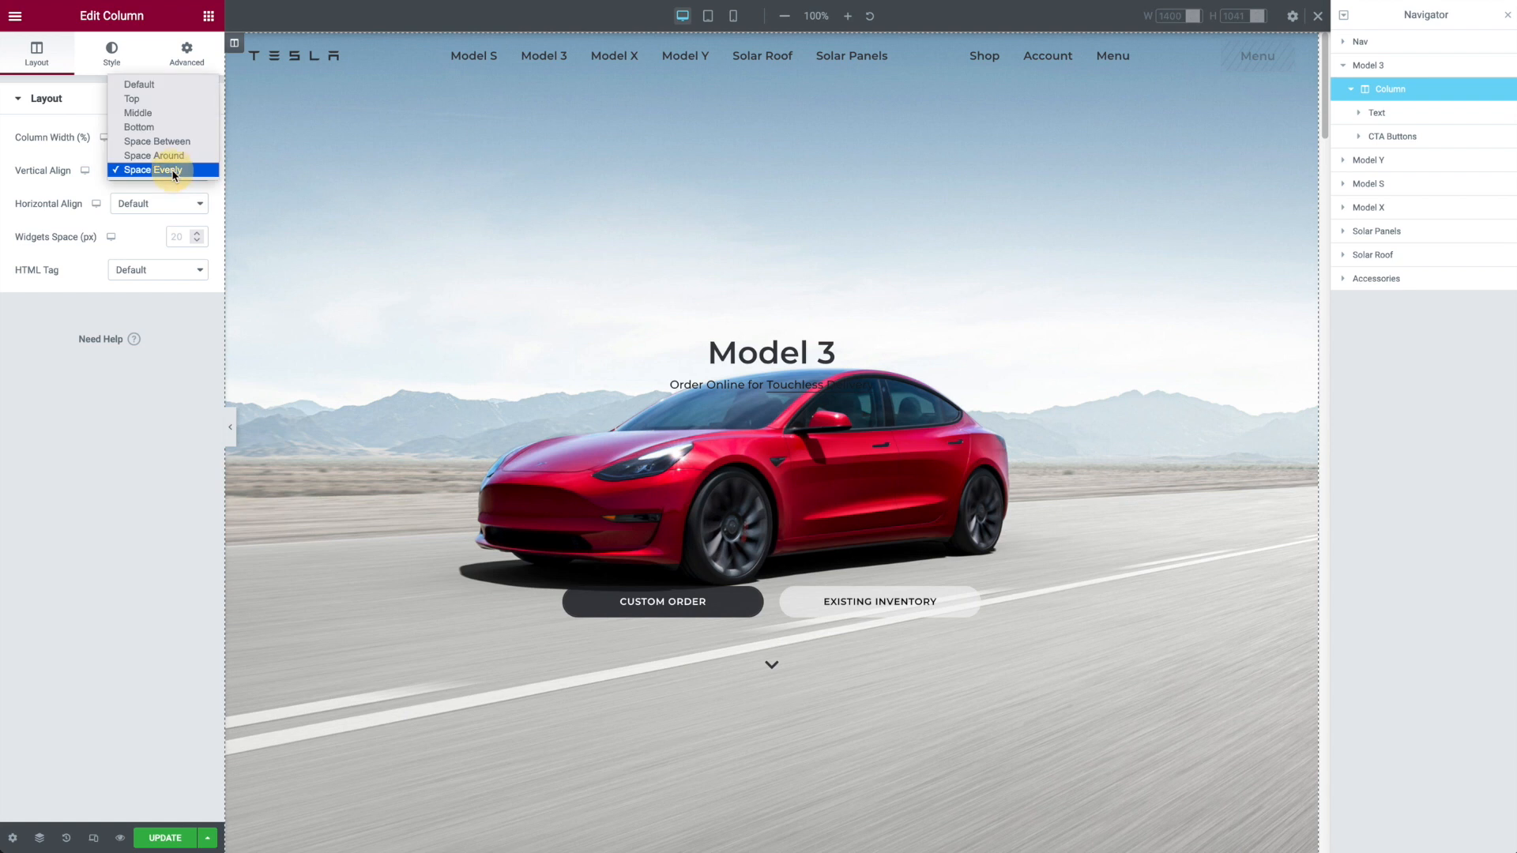
{"action": "left_click", "coordinate": [157, 101]}
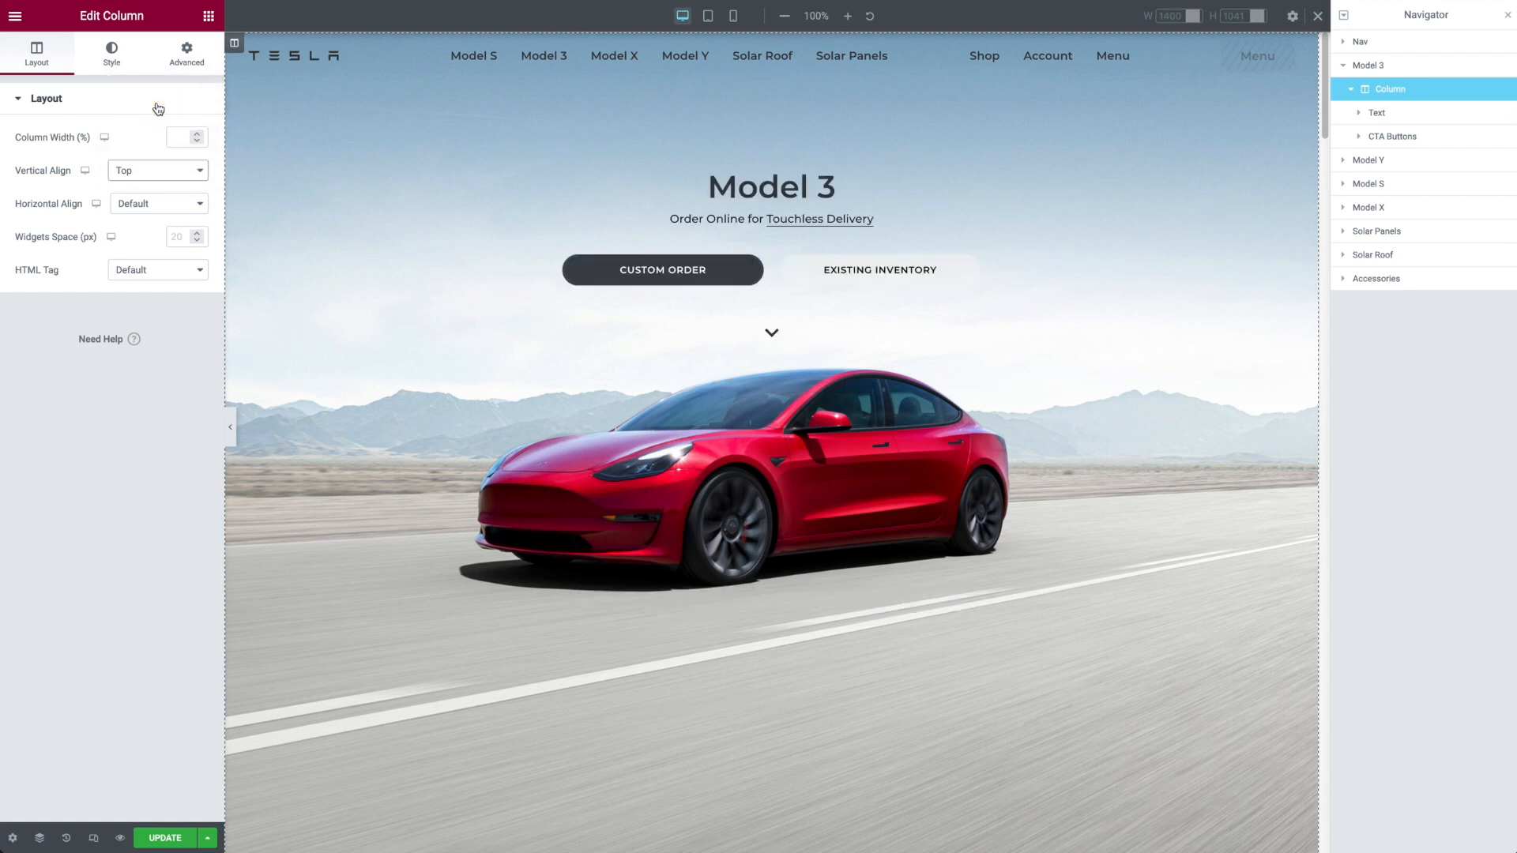
{"action": "left_click", "coordinate": [163, 170]}
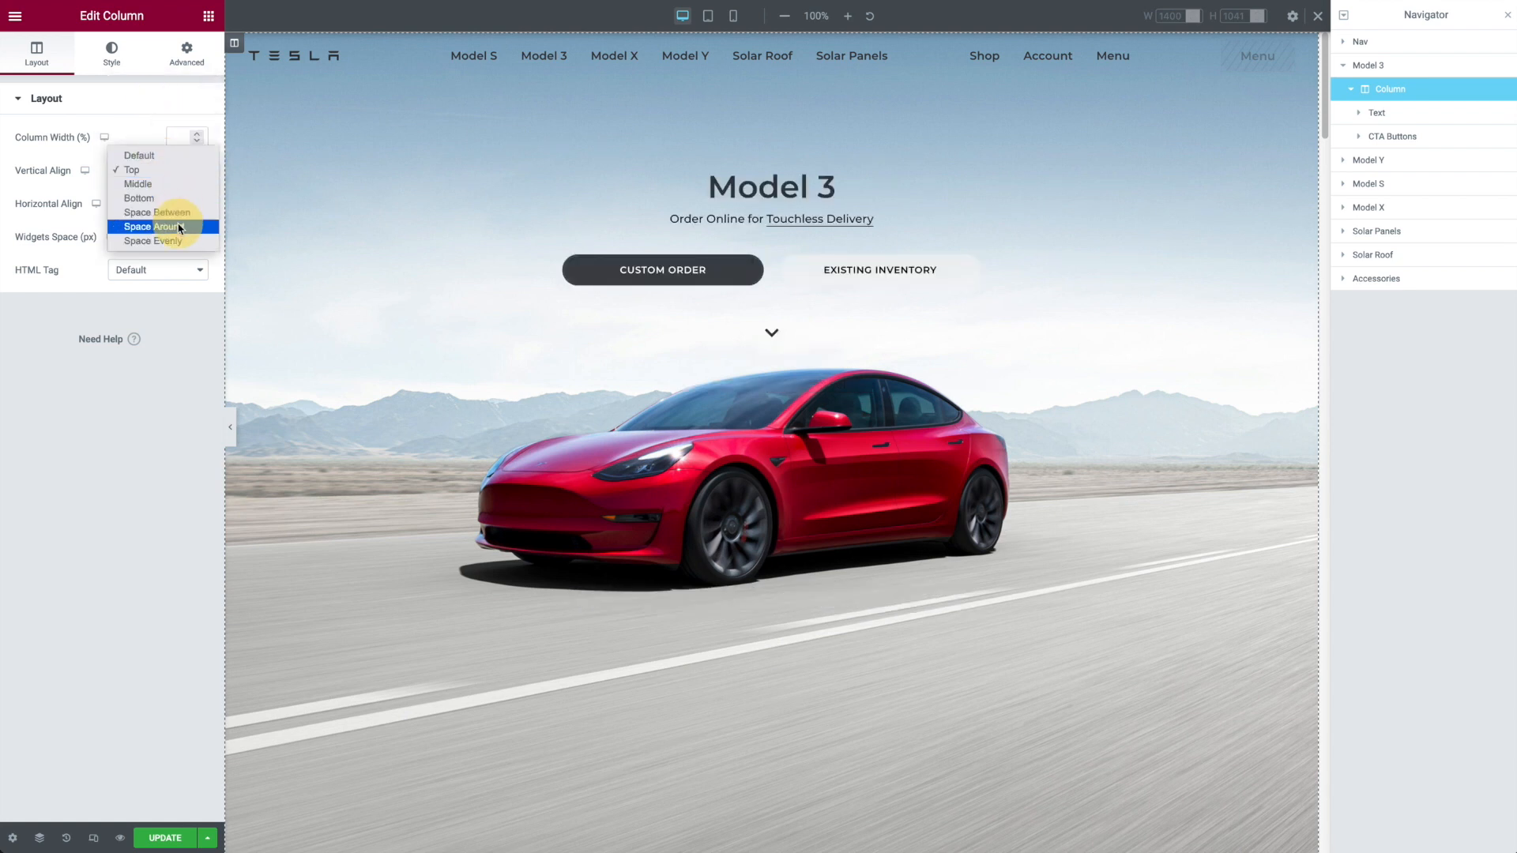
{"action": "left_click", "coordinate": [177, 212]}
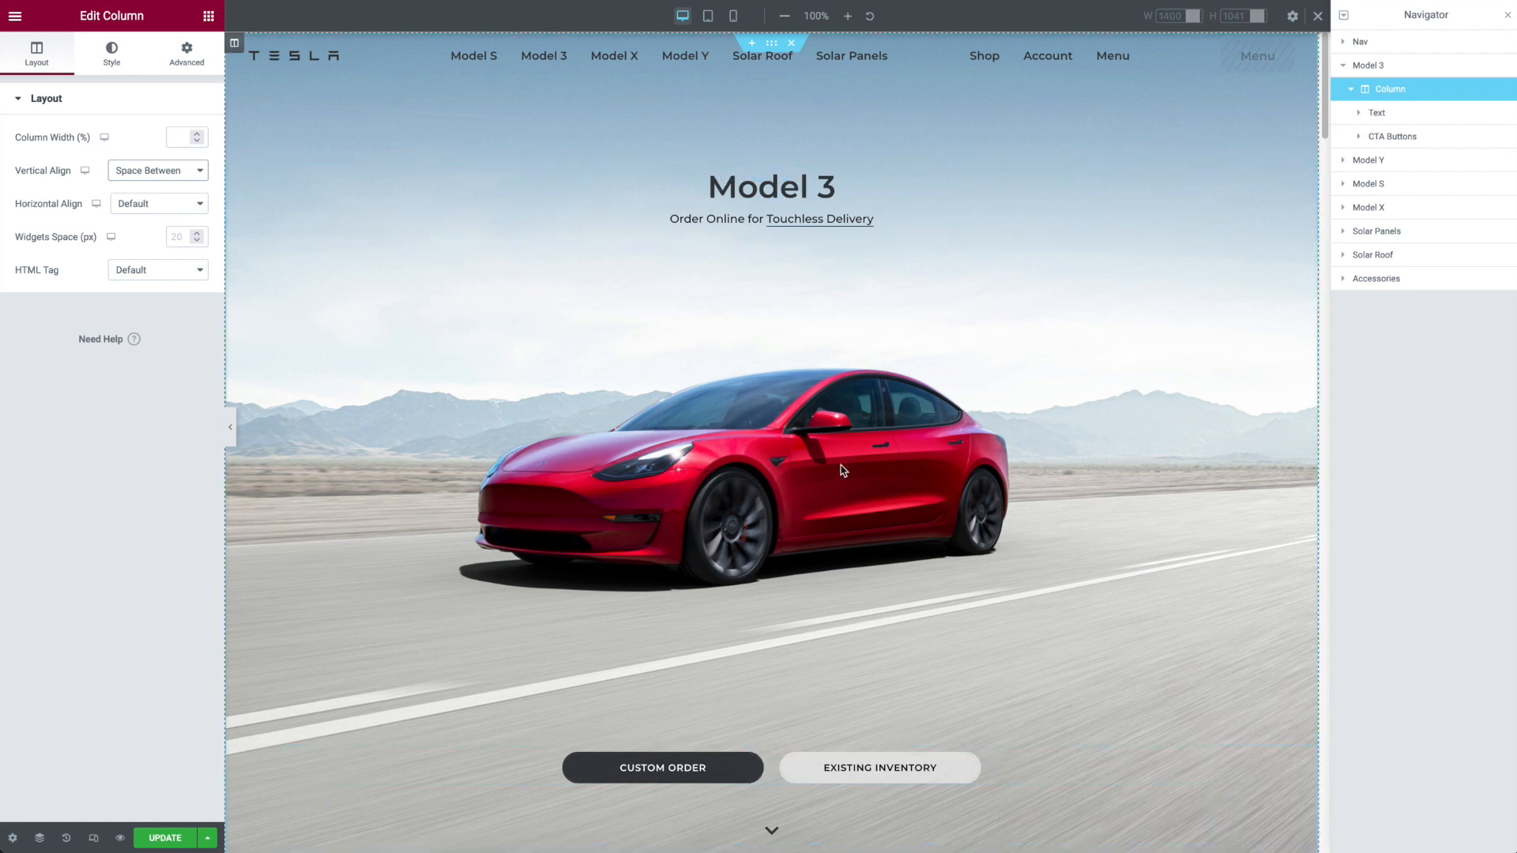
Step: Check the top and bottom padding in the Model 3 column's advanced settings
{"action": "left_click", "coordinate": [189, 56]}
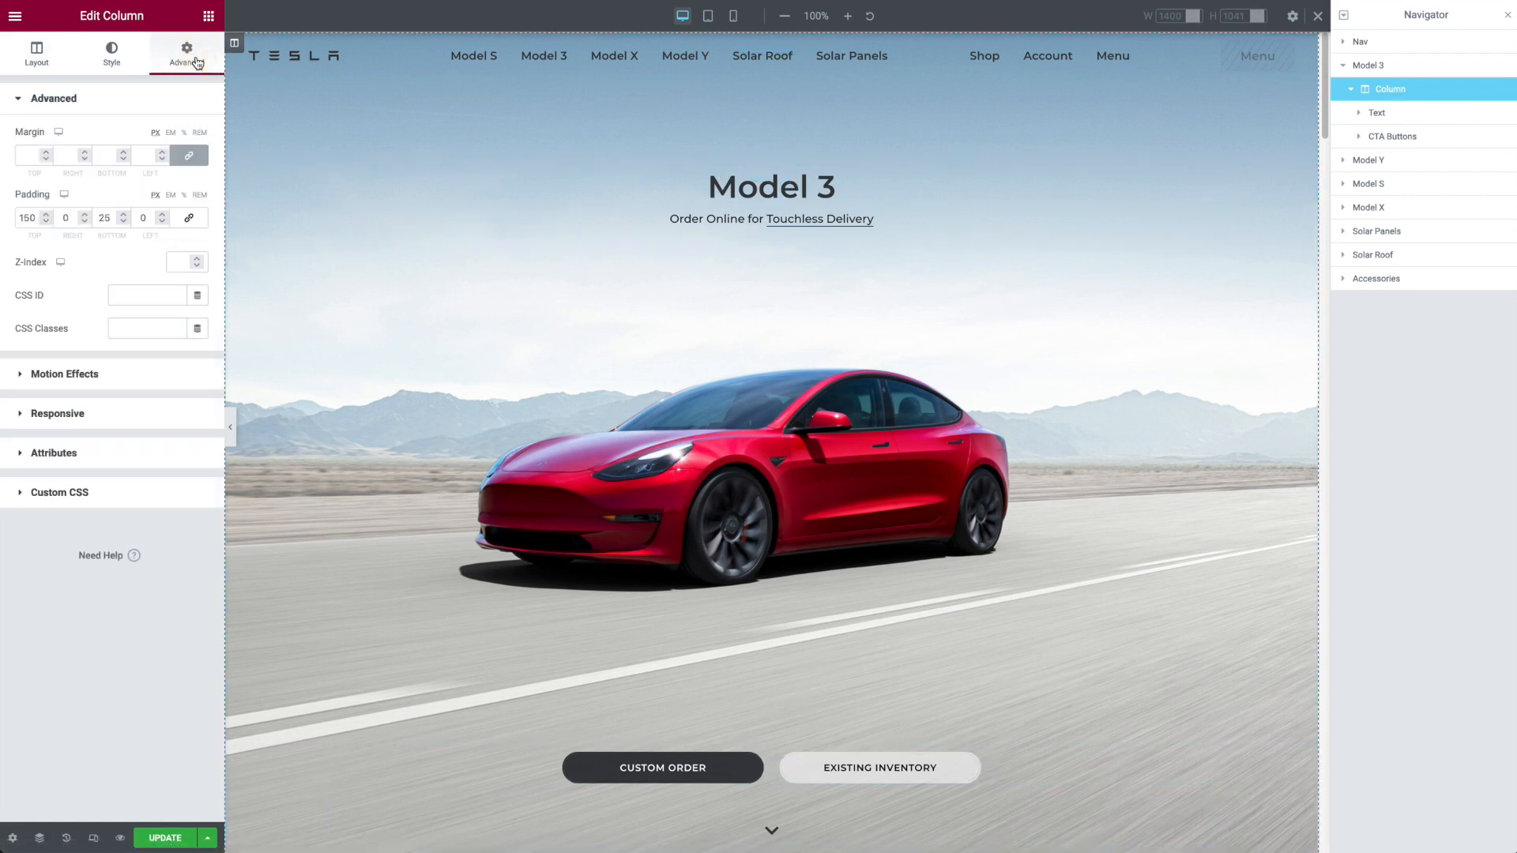
{"action": "left_click_drag", "start_coordinate": [34, 218], "coordinate": [14, 214]}
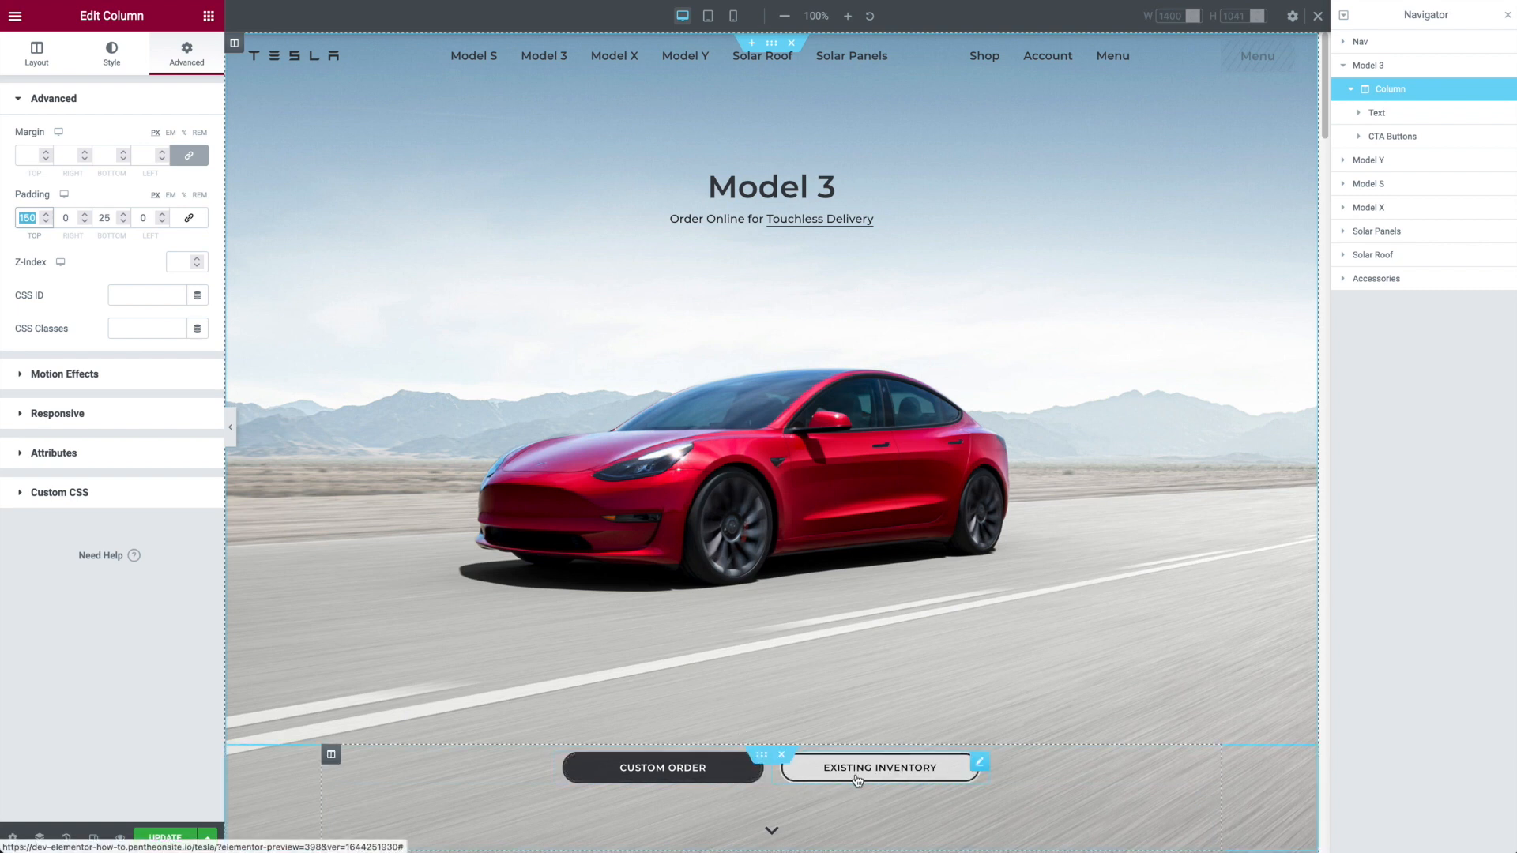
Step: View the content settings of the arrow icon below the Model 3 buttons and its selection in the icon library
{"action": "left_click", "coordinate": [819, 832]}
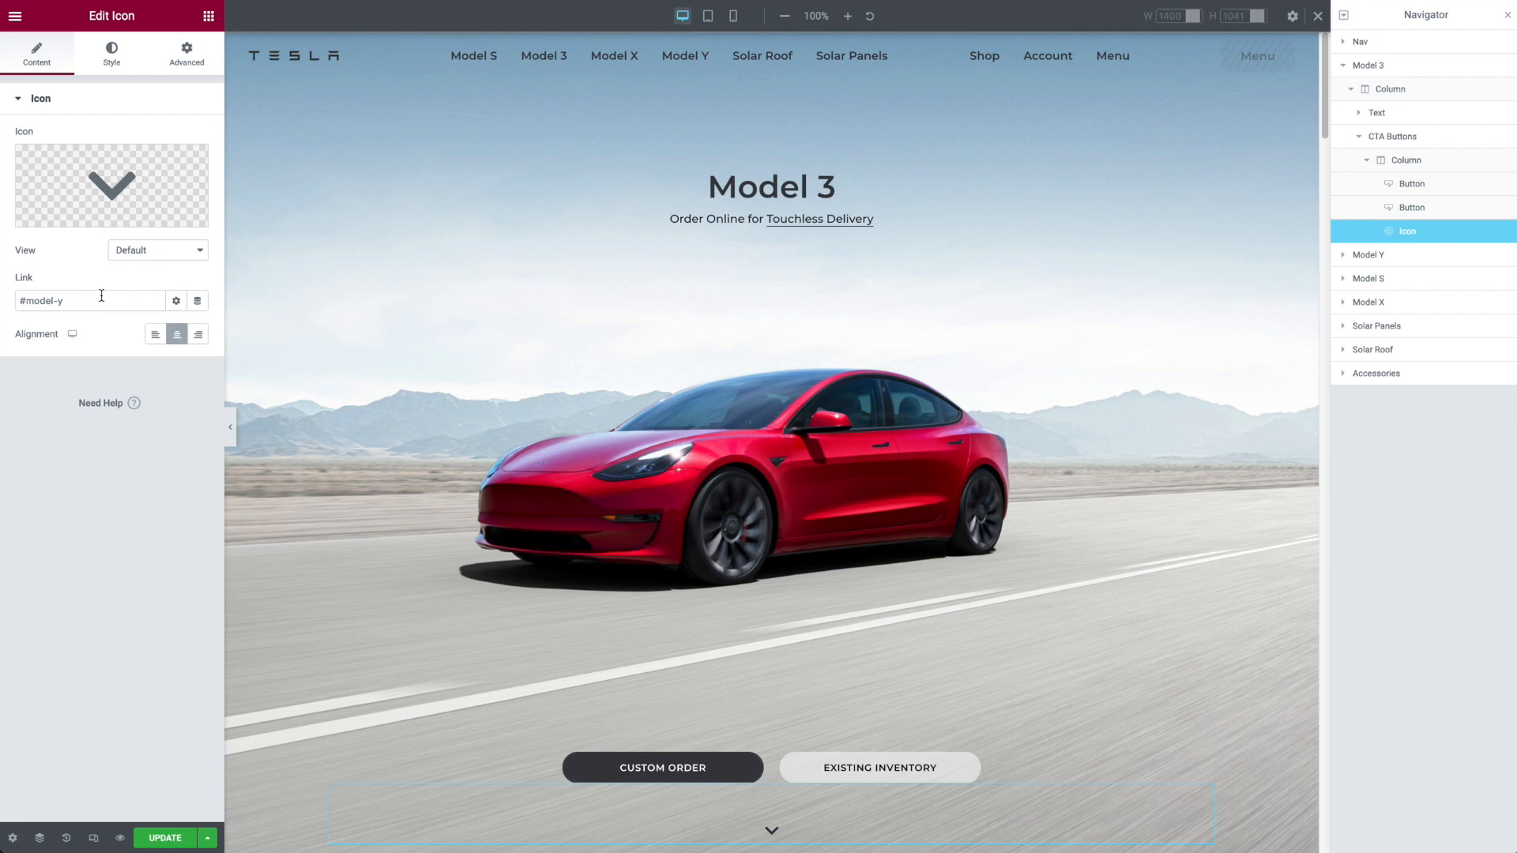
{"action": "mouse_move", "coordinate": [161, 173]}
{"action": "left_click", "coordinate": [86, 162]}
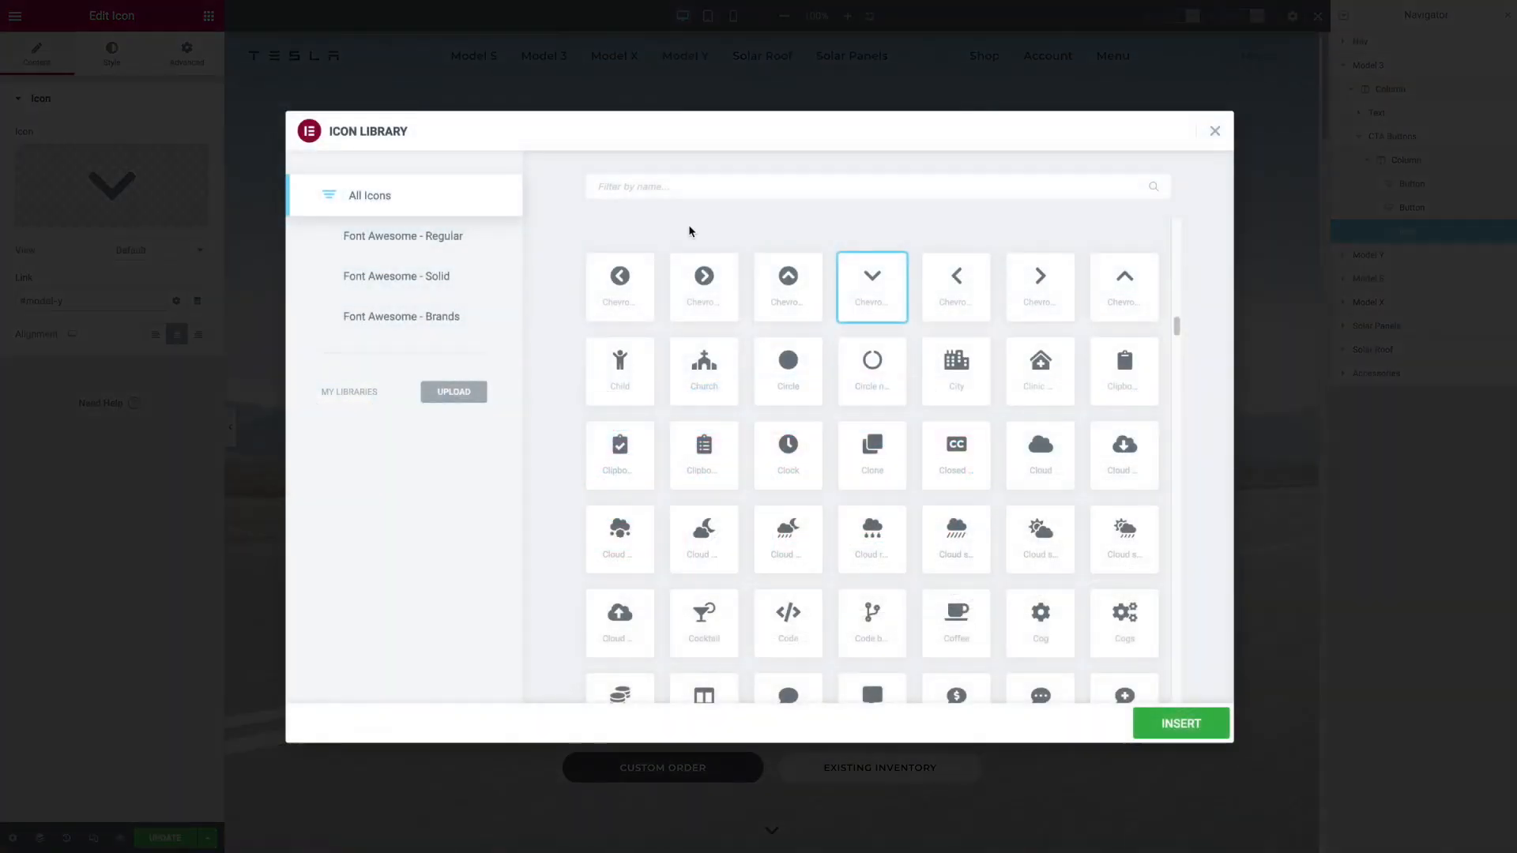
{"action": "left_click", "coordinate": [1216, 132]}
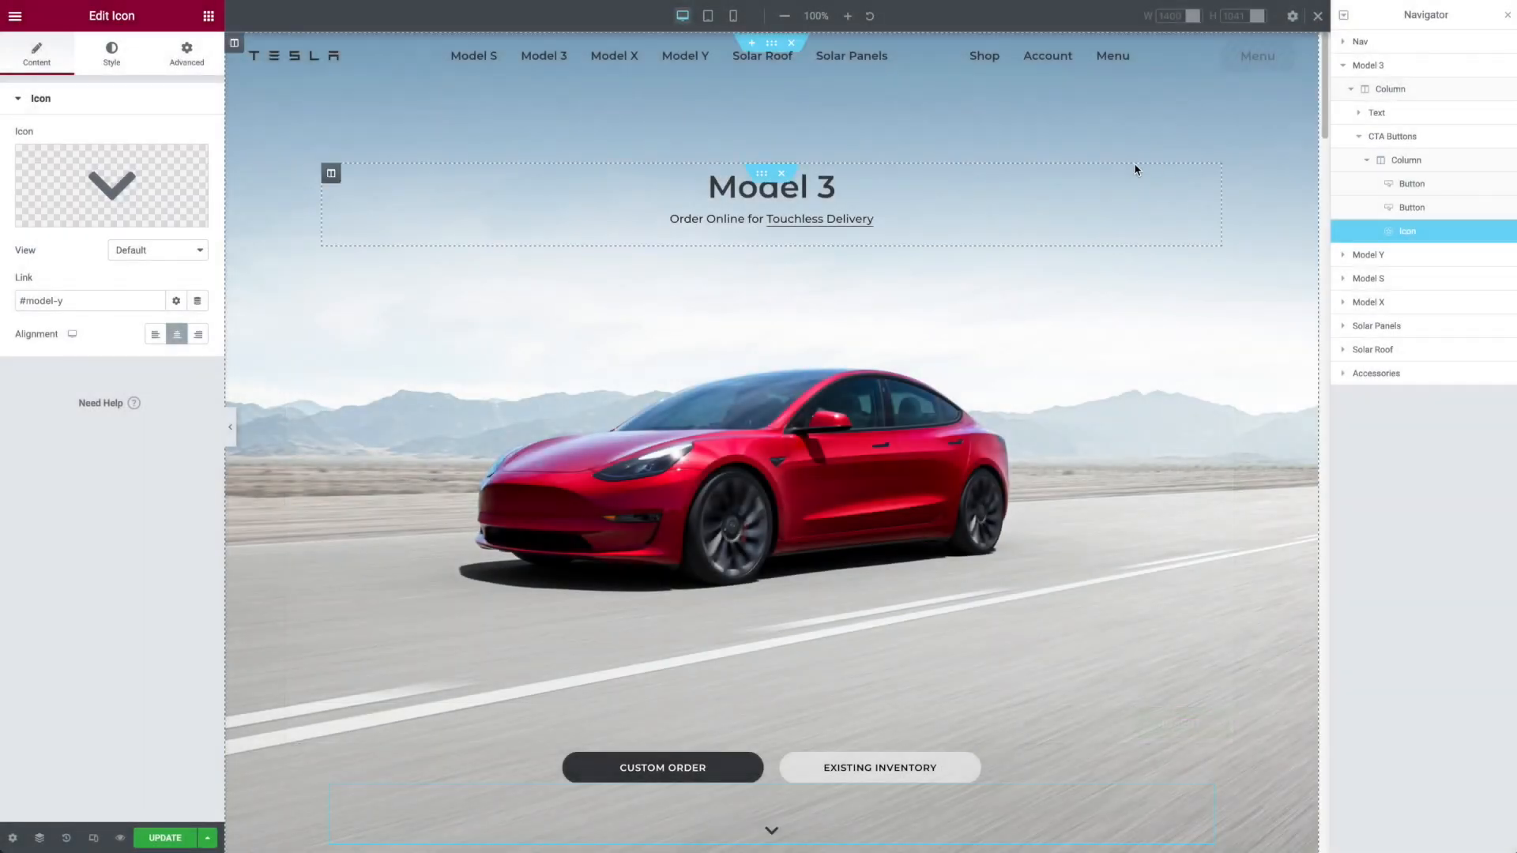
Step: Try the Flash entrance animation on the Model 3 arrow icon, ending with Bounce
{"action": "left_click", "coordinate": [188, 68]}
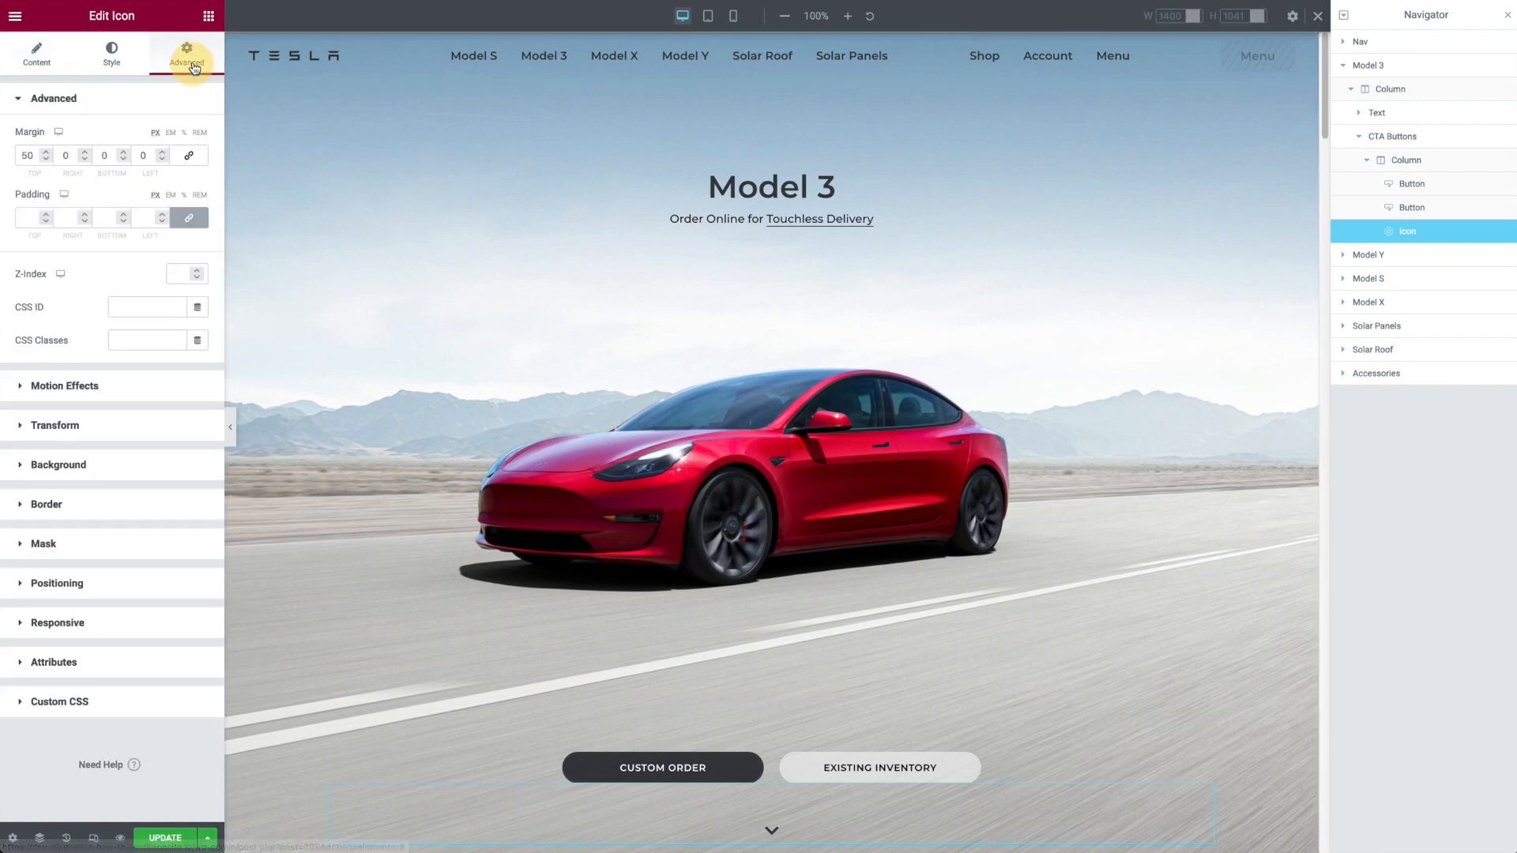
{"action": "left_click", "coordinate": [93, 397]}
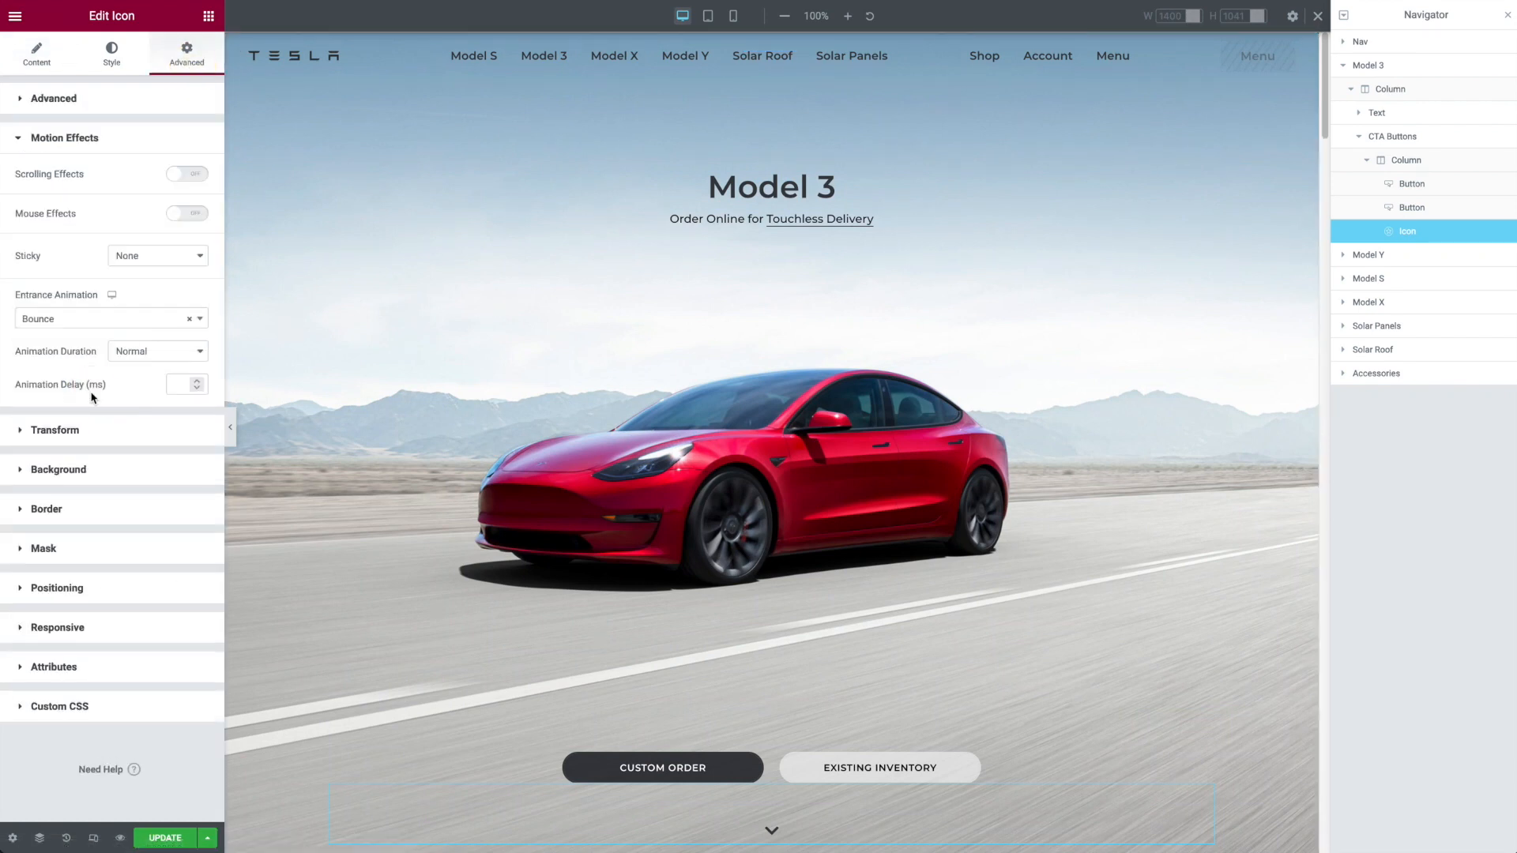
{"action": "left_click", "coordinate": [63, 320]}
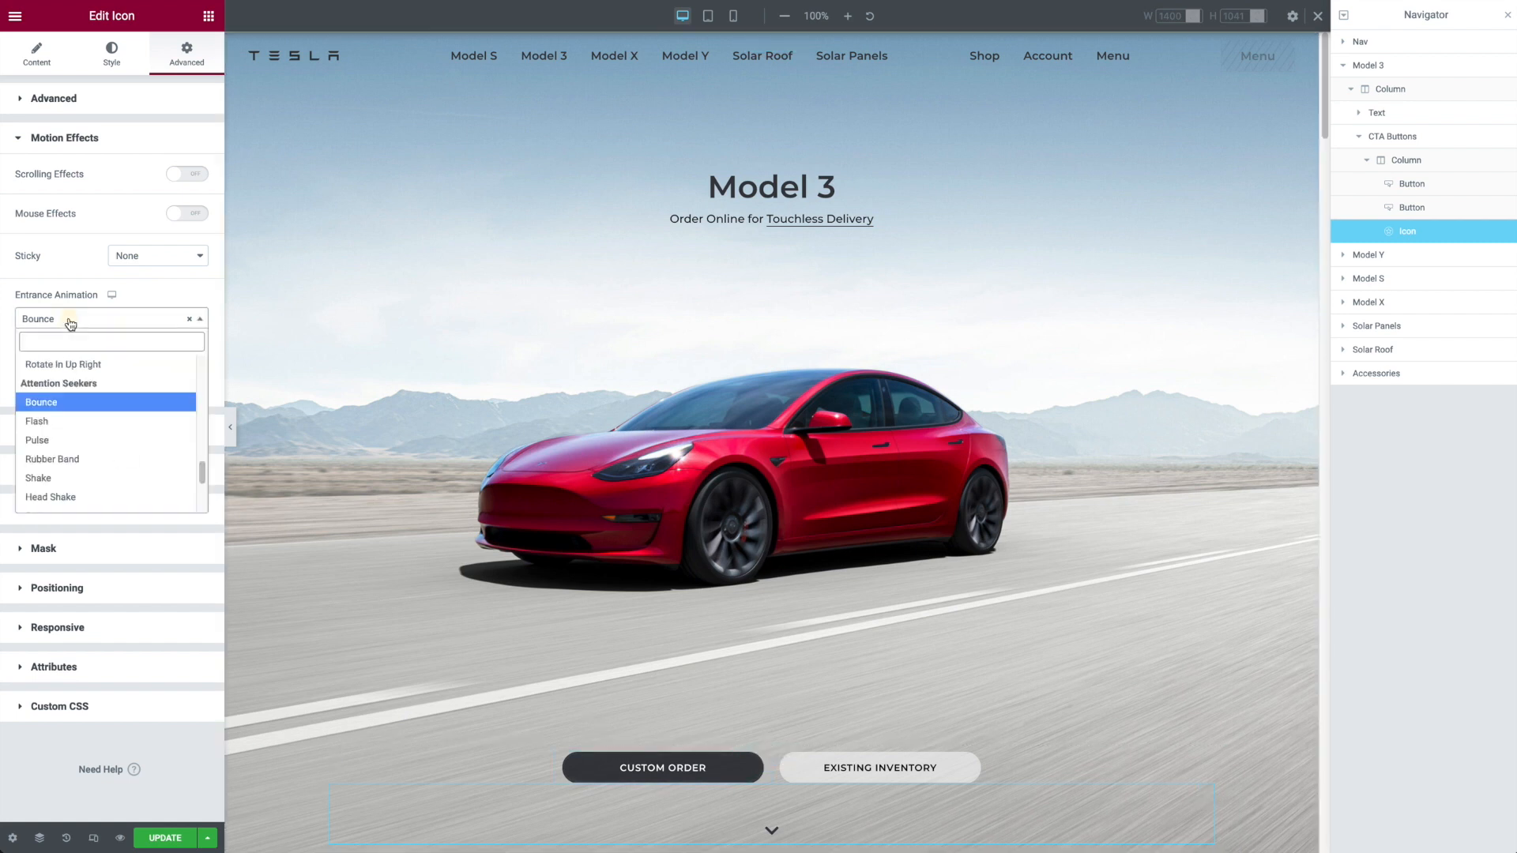
{"action": "left_click", "coordinate": [59, 421]}
{"action": "left_click", "coordinate": [56, 319]}
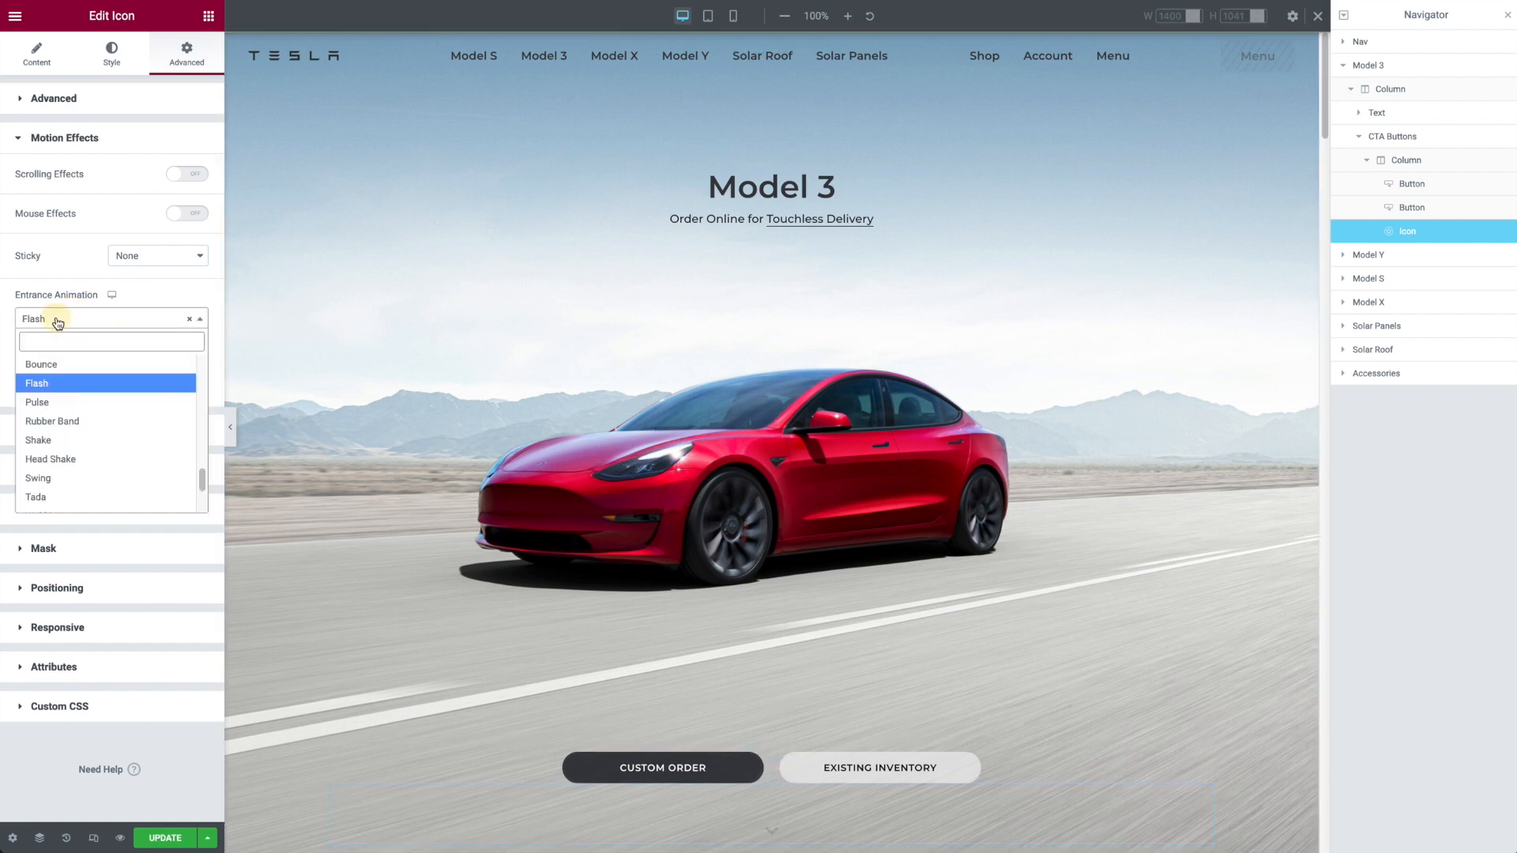
{"action": "left_click", "coordinate": [55, 365]}
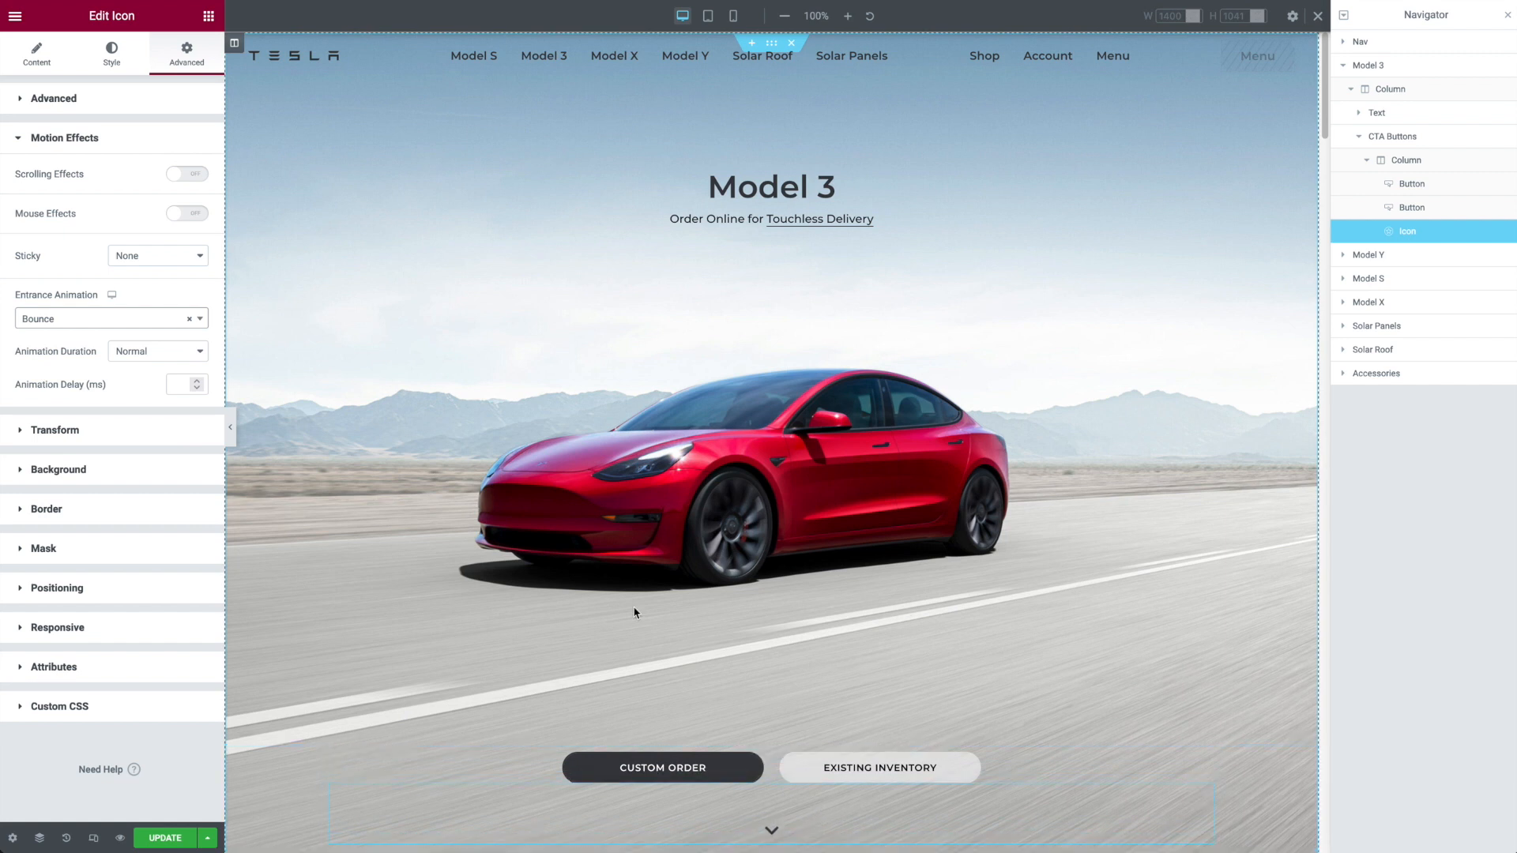
Step: Examine the arrow icon's normal and hover style settings, including its hover animation
{"action": "left_click", "coordinate": [102, 57]}
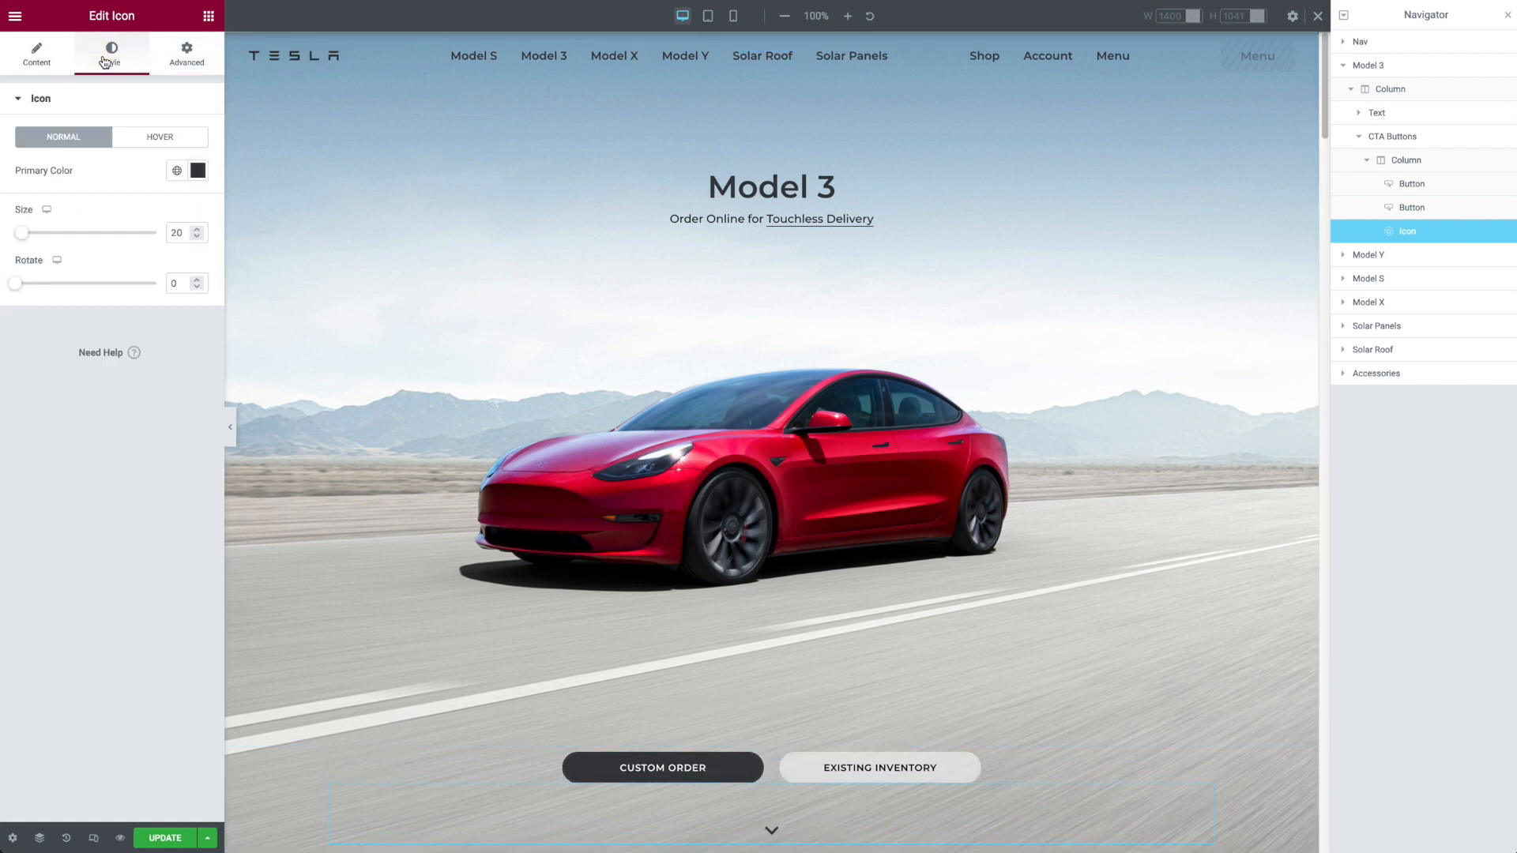
{"action": "left_click", "coordinate": [136, 134]}
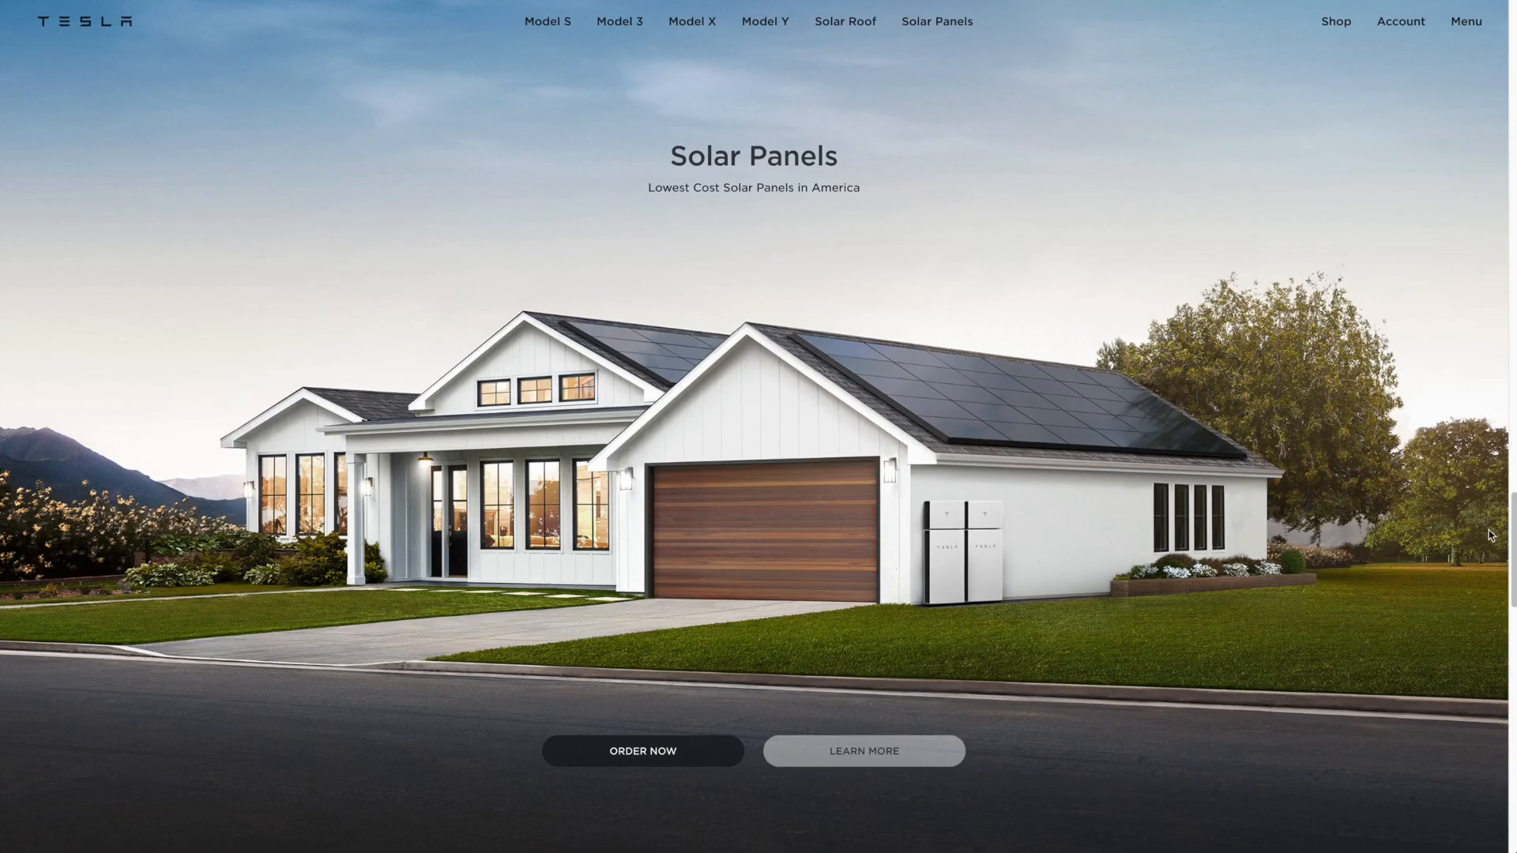
{"action": "left_click_drag", "start_coordinate": [1512, 533], "coordinate": [1505, 6]}
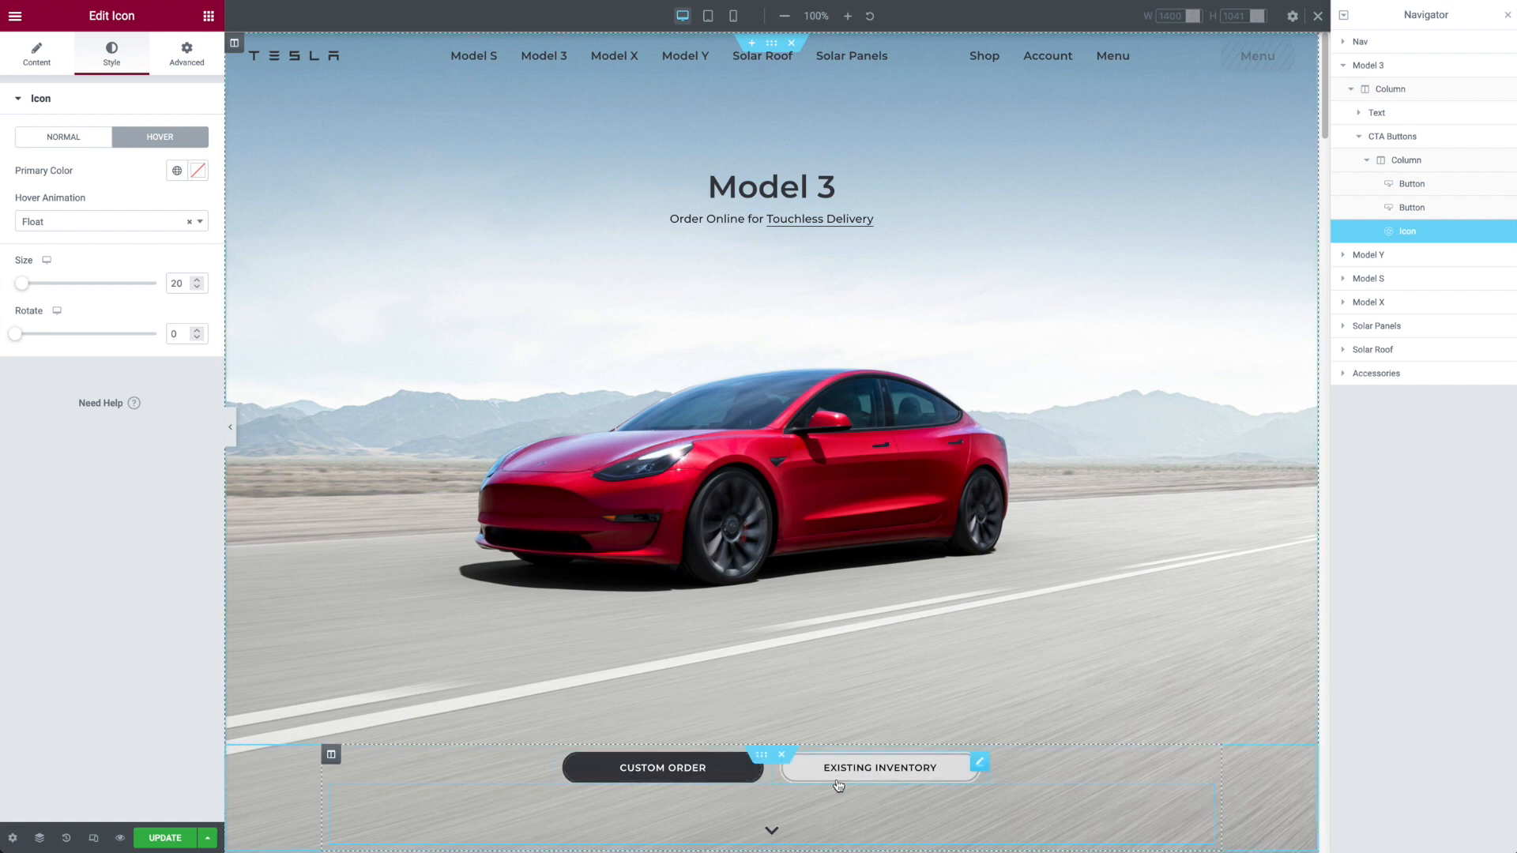
Step: Review the Custom Order button's content settings and its typography, normal and hover styling
{"action": "left_click", "coordinate": [762, 767]}
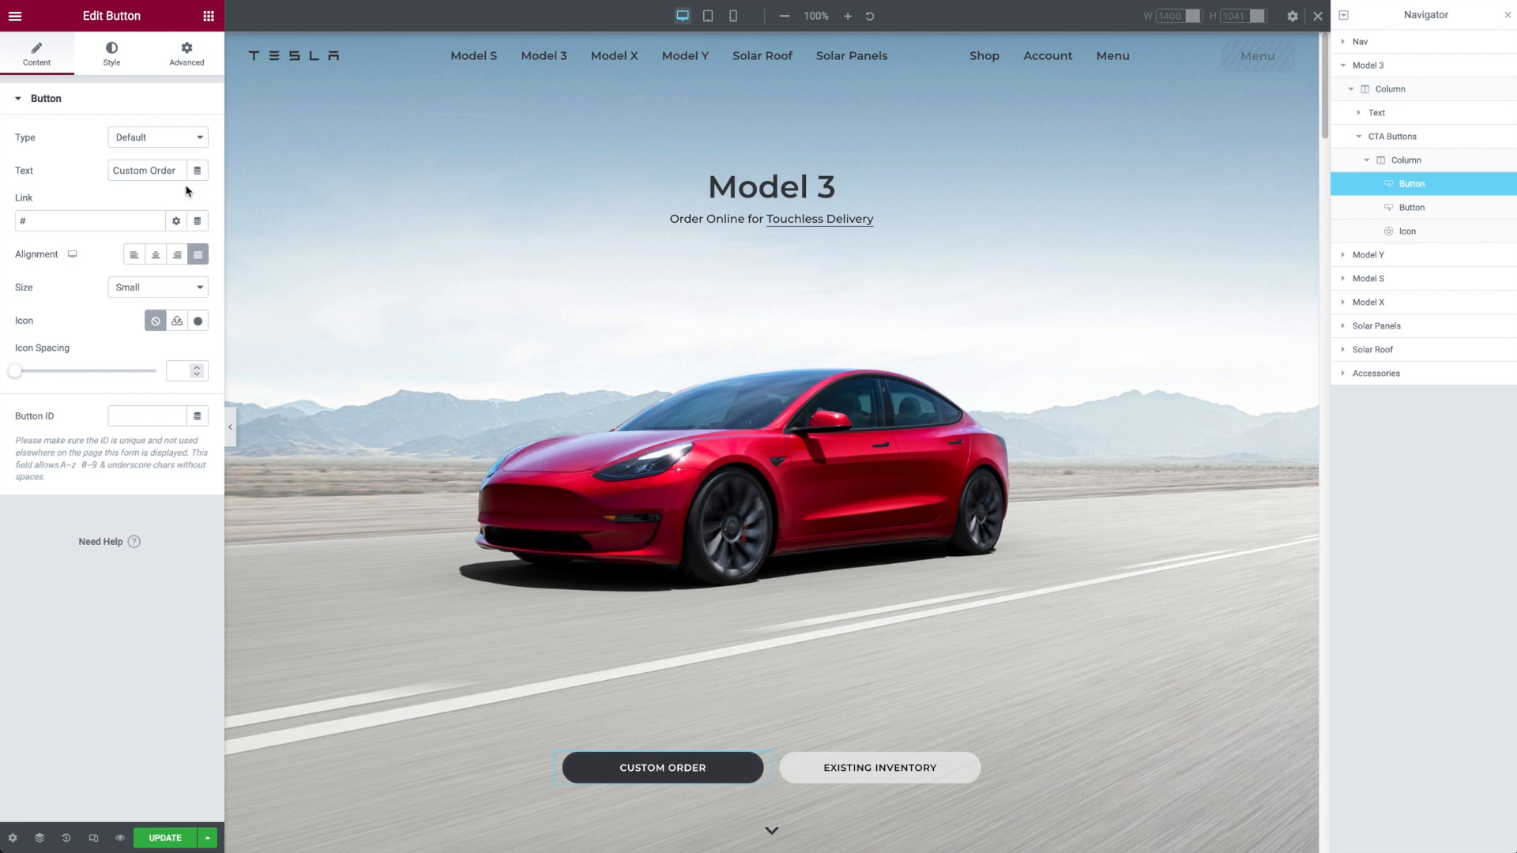
{"action": "left_click_drag", "start_coordinate": [178, 170], "coordinate": [81, 162]}
{"action": "left_click", "coordinate": [103, 59]}
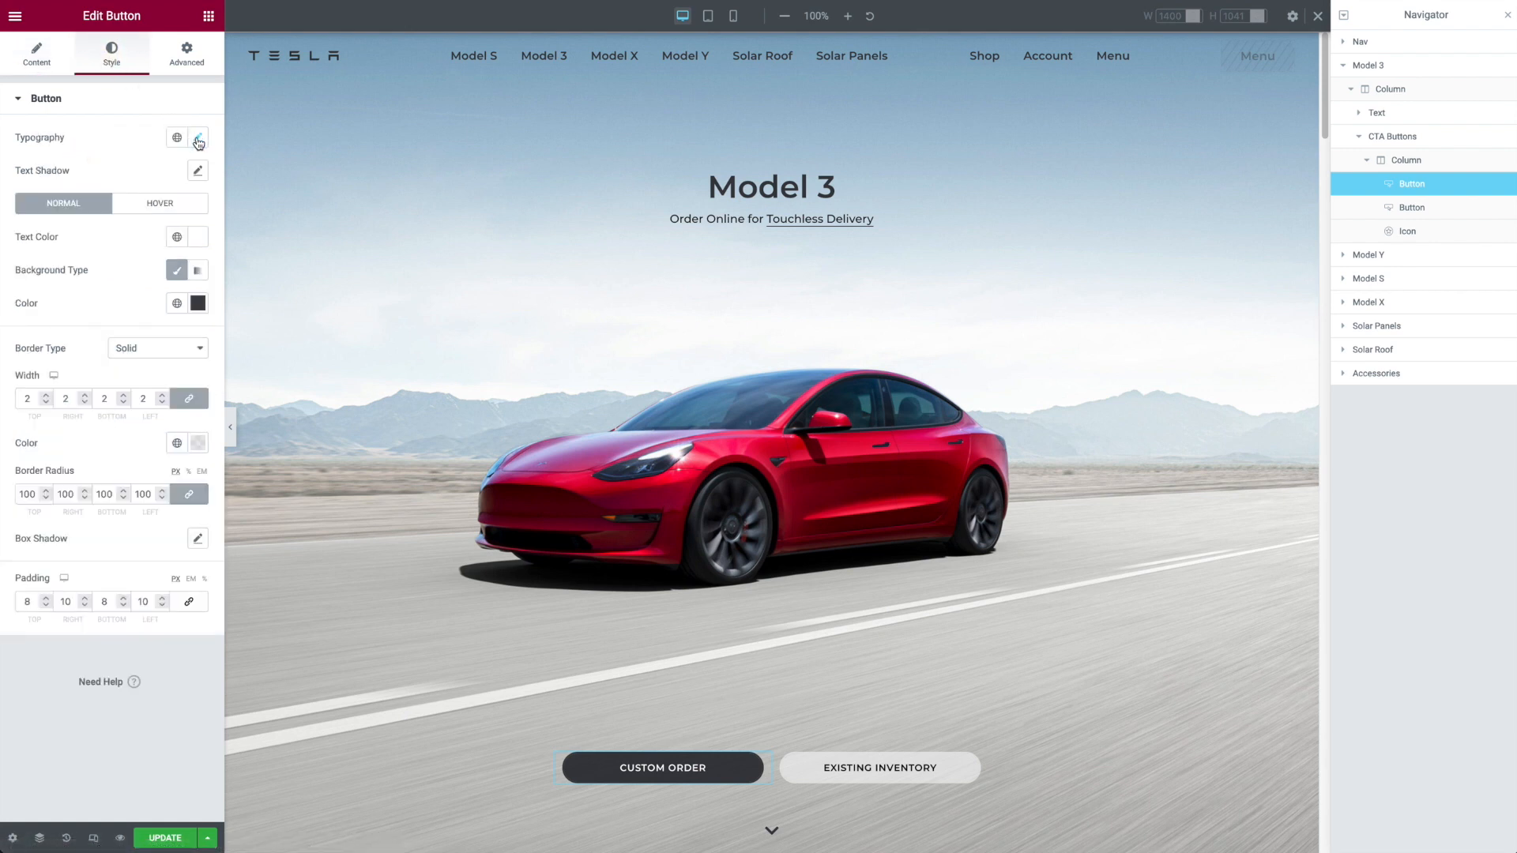
{"action": "left_click", "coordinate": [198, 139]}
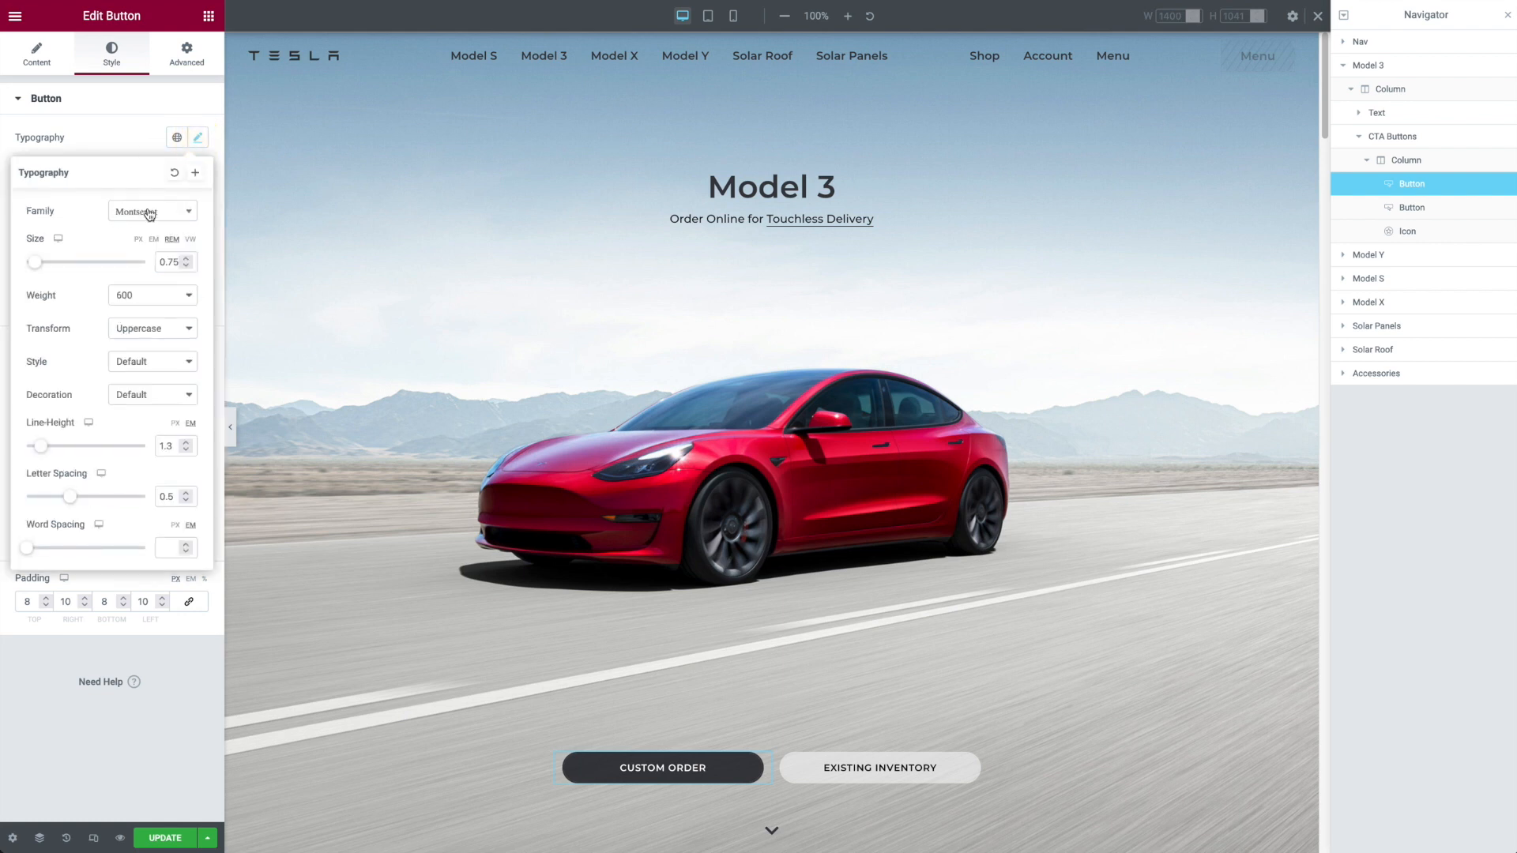
{"action": "left_click", "coordinate": [144, 123]}
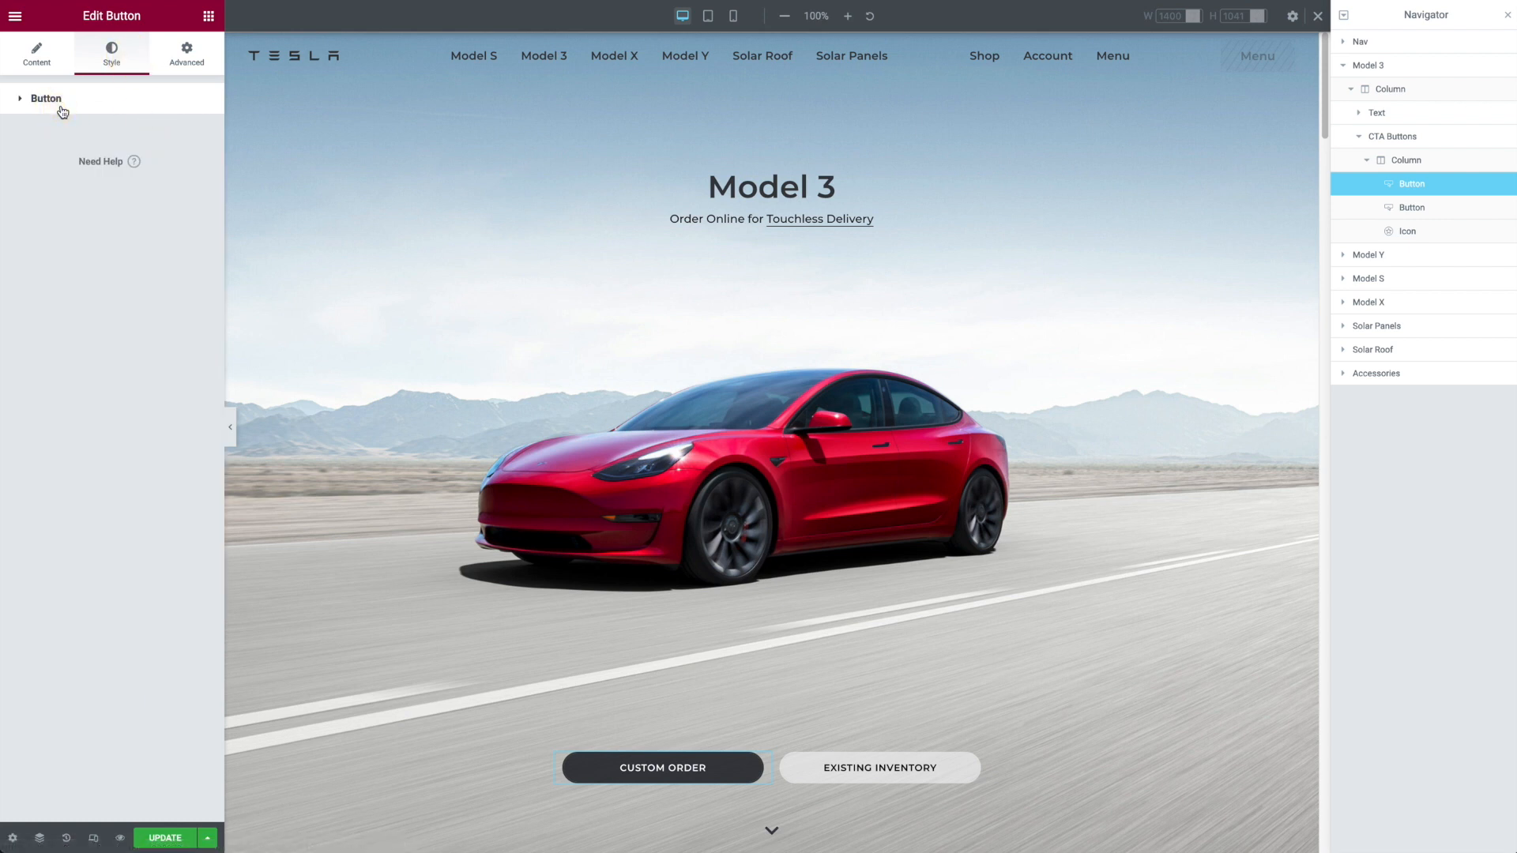
{"action": "left_click", "coordinate": [32, 108]}
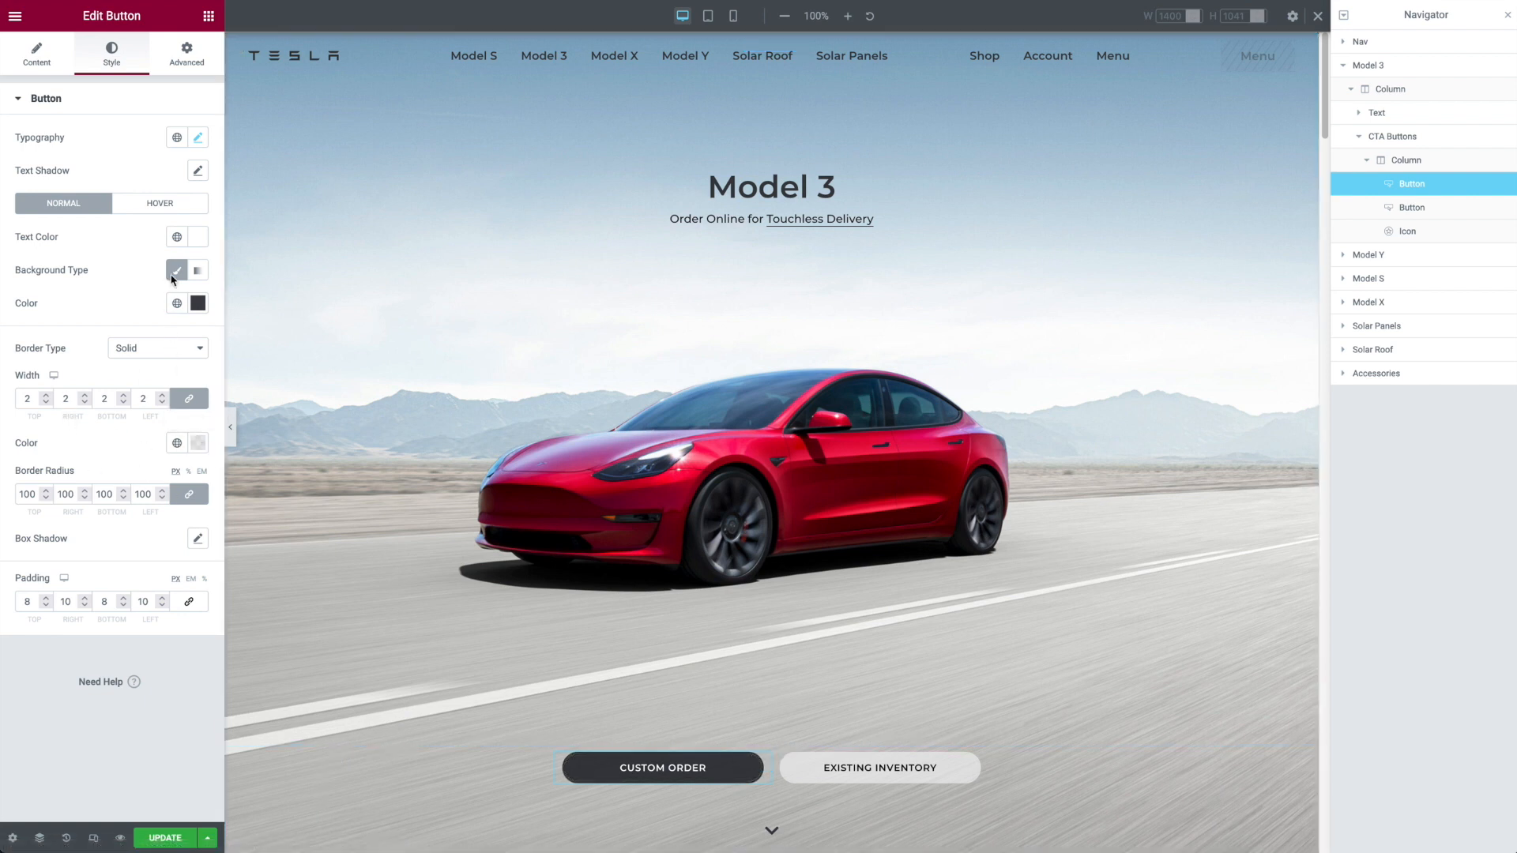
{"action": "left_click", "coordinate": [167, 206]}
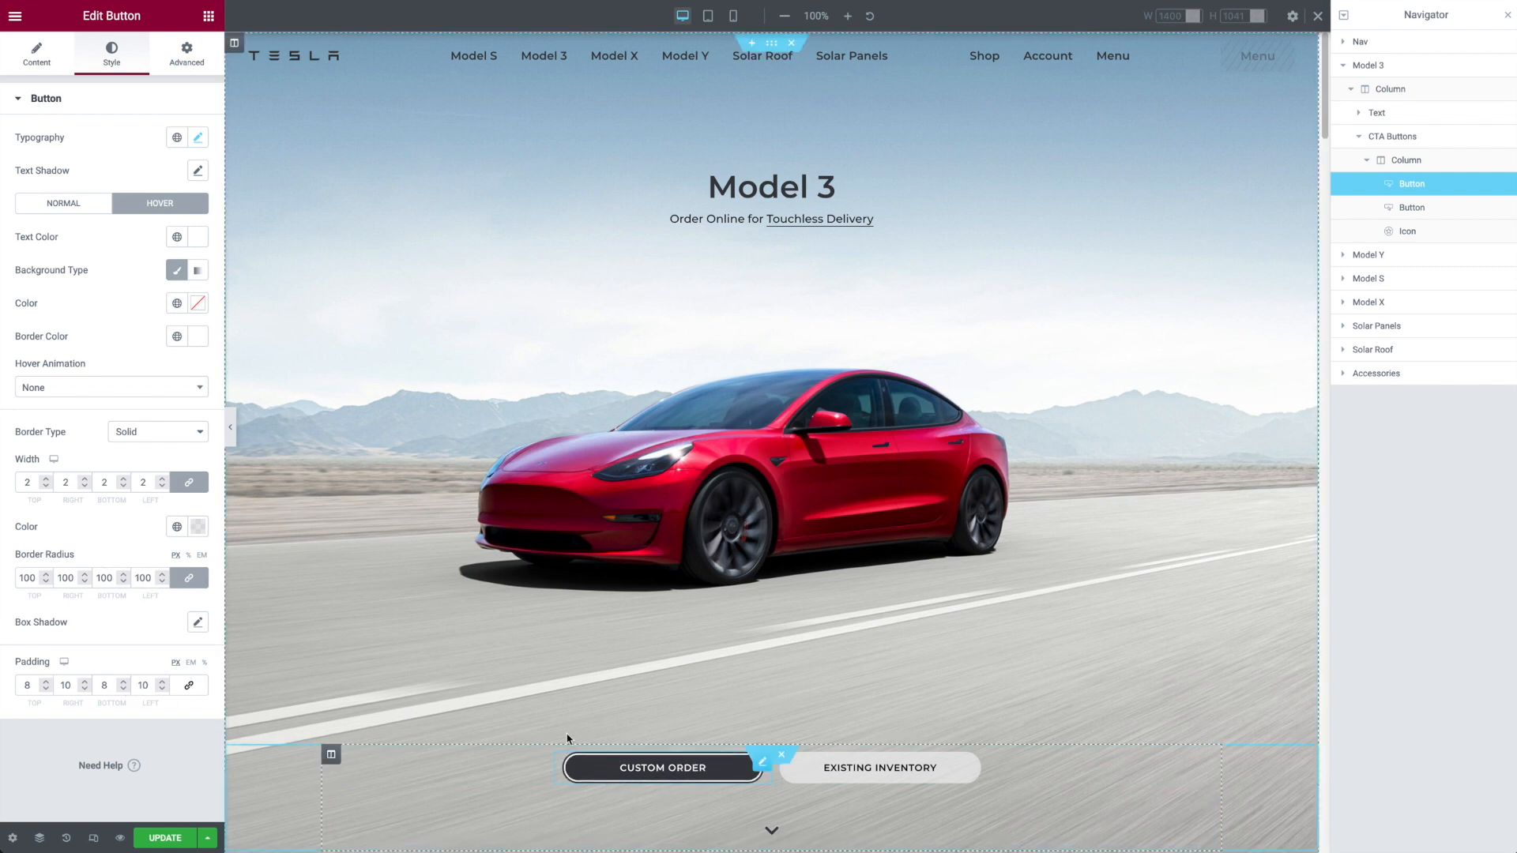
Step: Compare the normal and hover border settings in the Custom Order button's advanced options
{"action": "left_click", "coordinate": [186, 62]}
{"action": "left_click", "coordinate": [40, 505]}
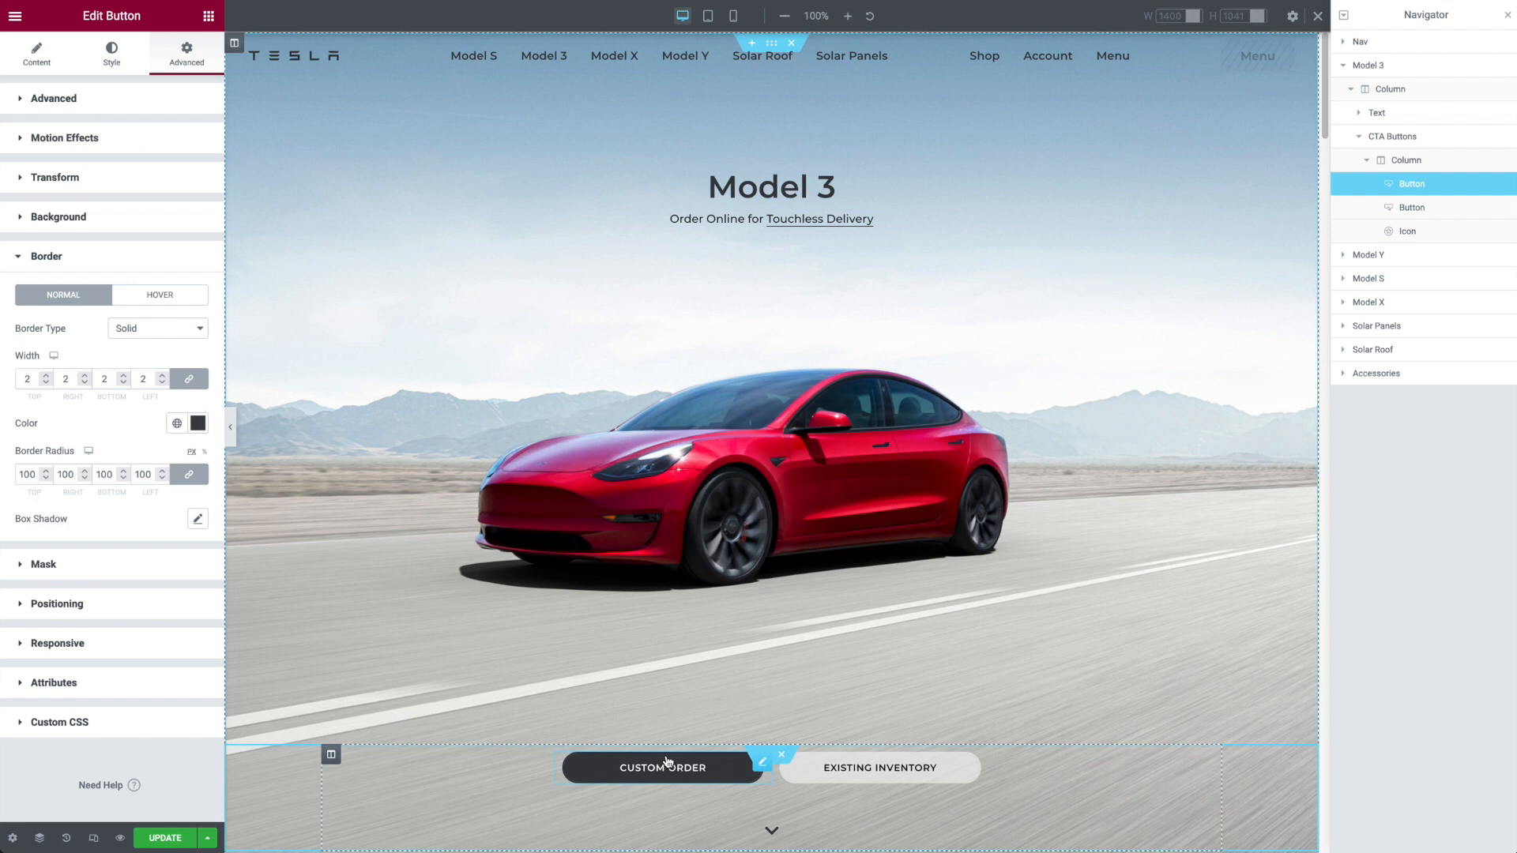
{"action": "left_click", "coordinate": [172, 302]}
{"action": "left_click", "coordinate": [87, 302]}
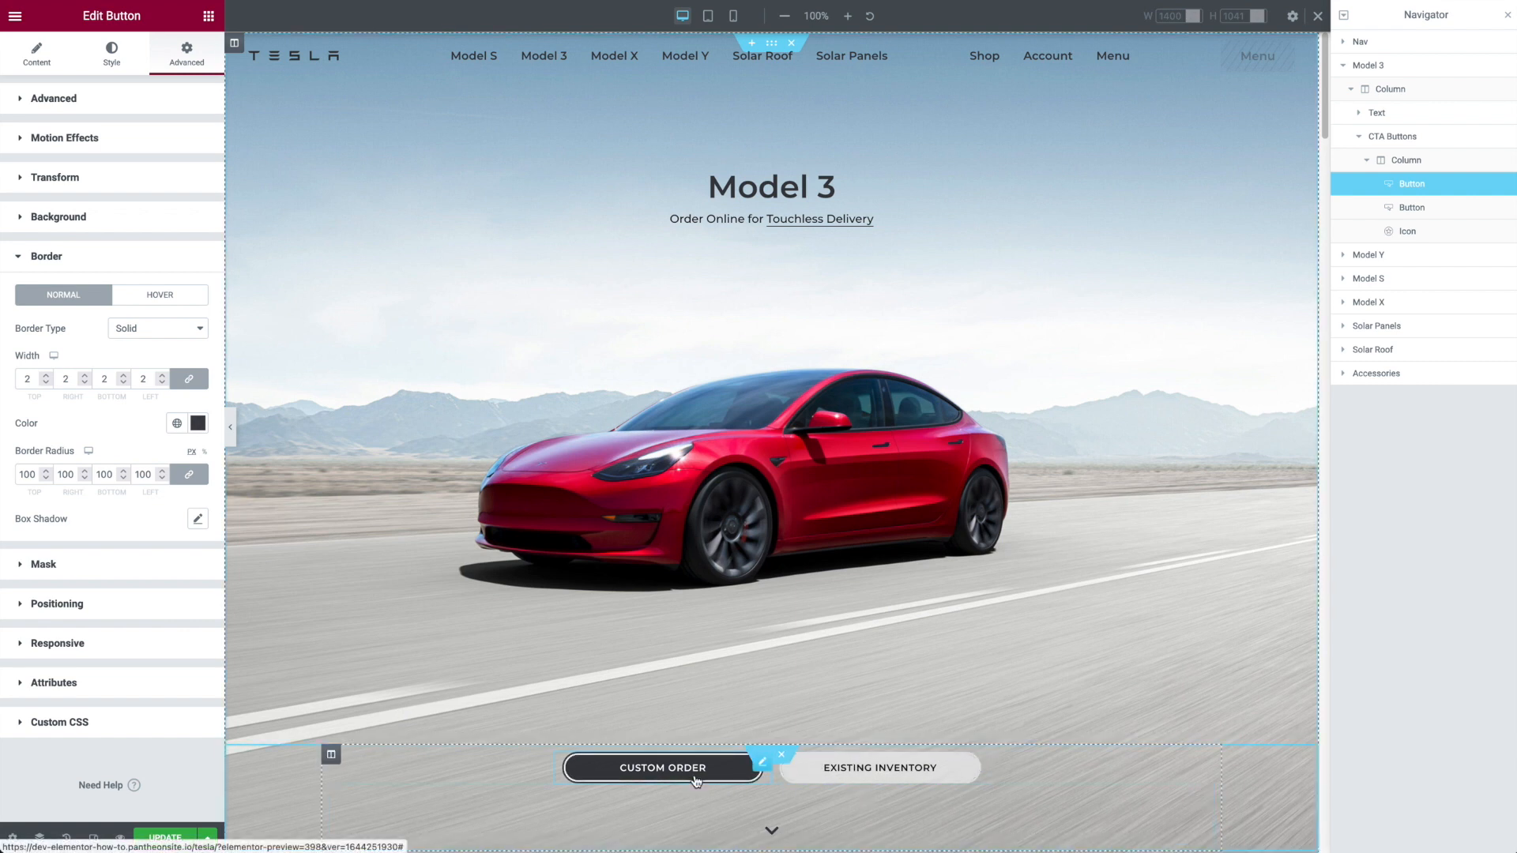
Step: Compare the Custom Order button's margins in the mobile and desktop views
{"action": "left_click", "coordinate": [734, 17]}
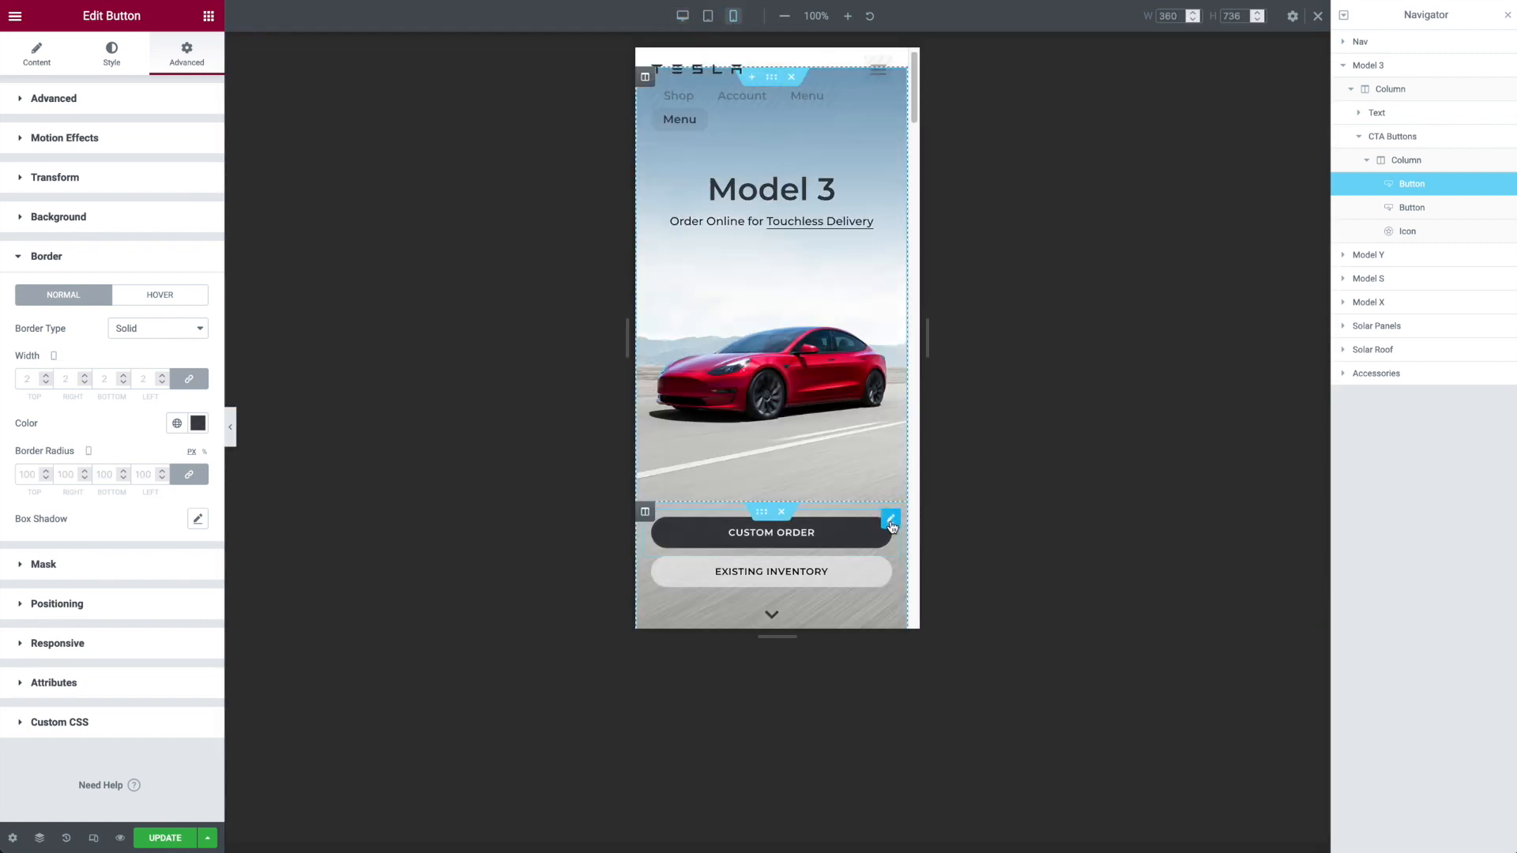
{"action": "left_click", "coordinate": [107, 56]}
{"action": "left_click", "coordinate": [28, 61]}
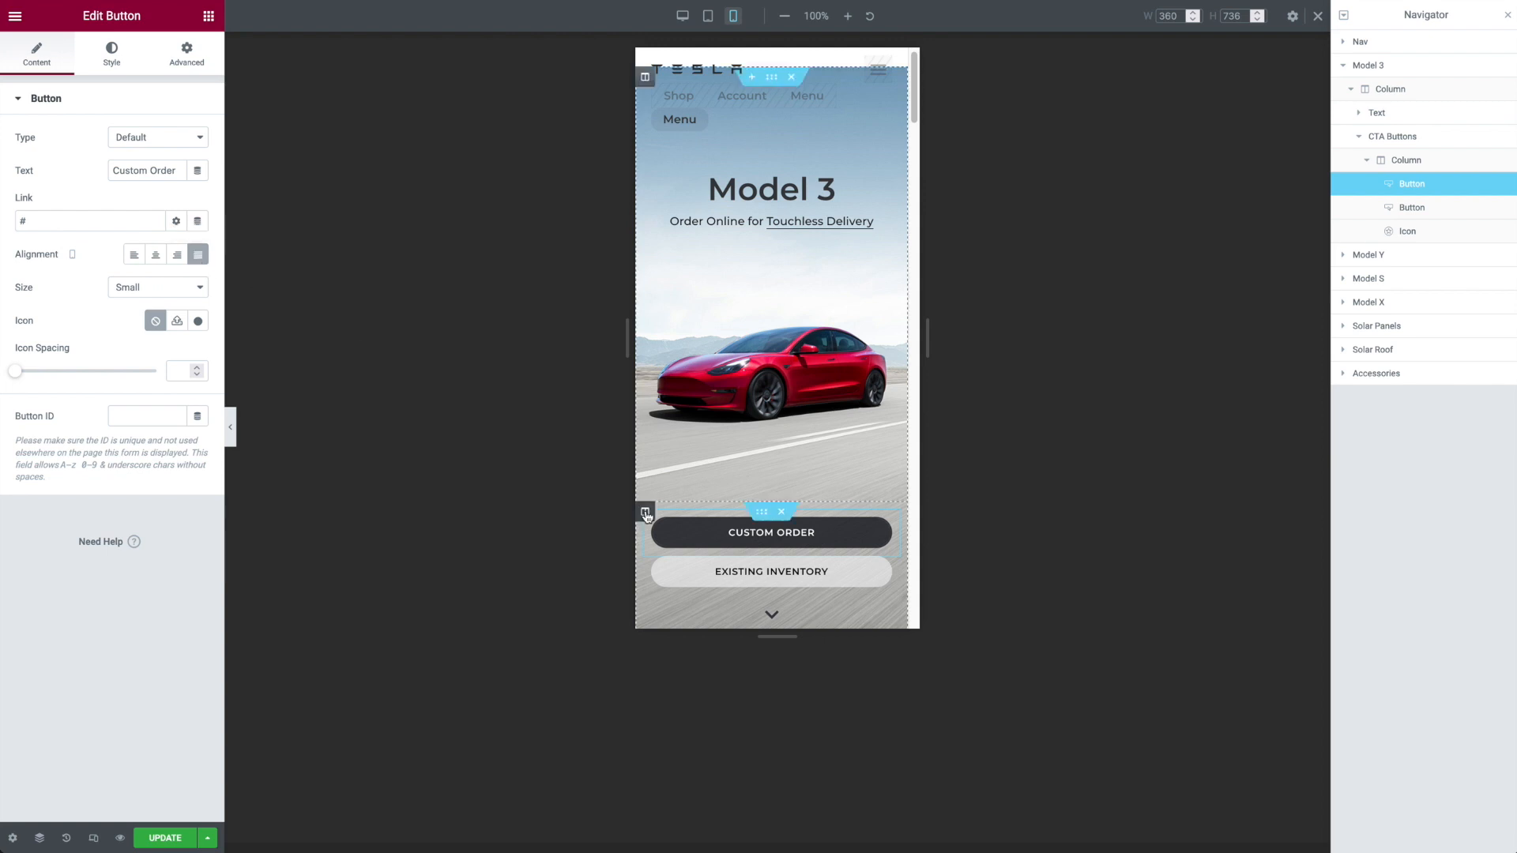
{"action": "left_click", "coordinate": [197, 64]}
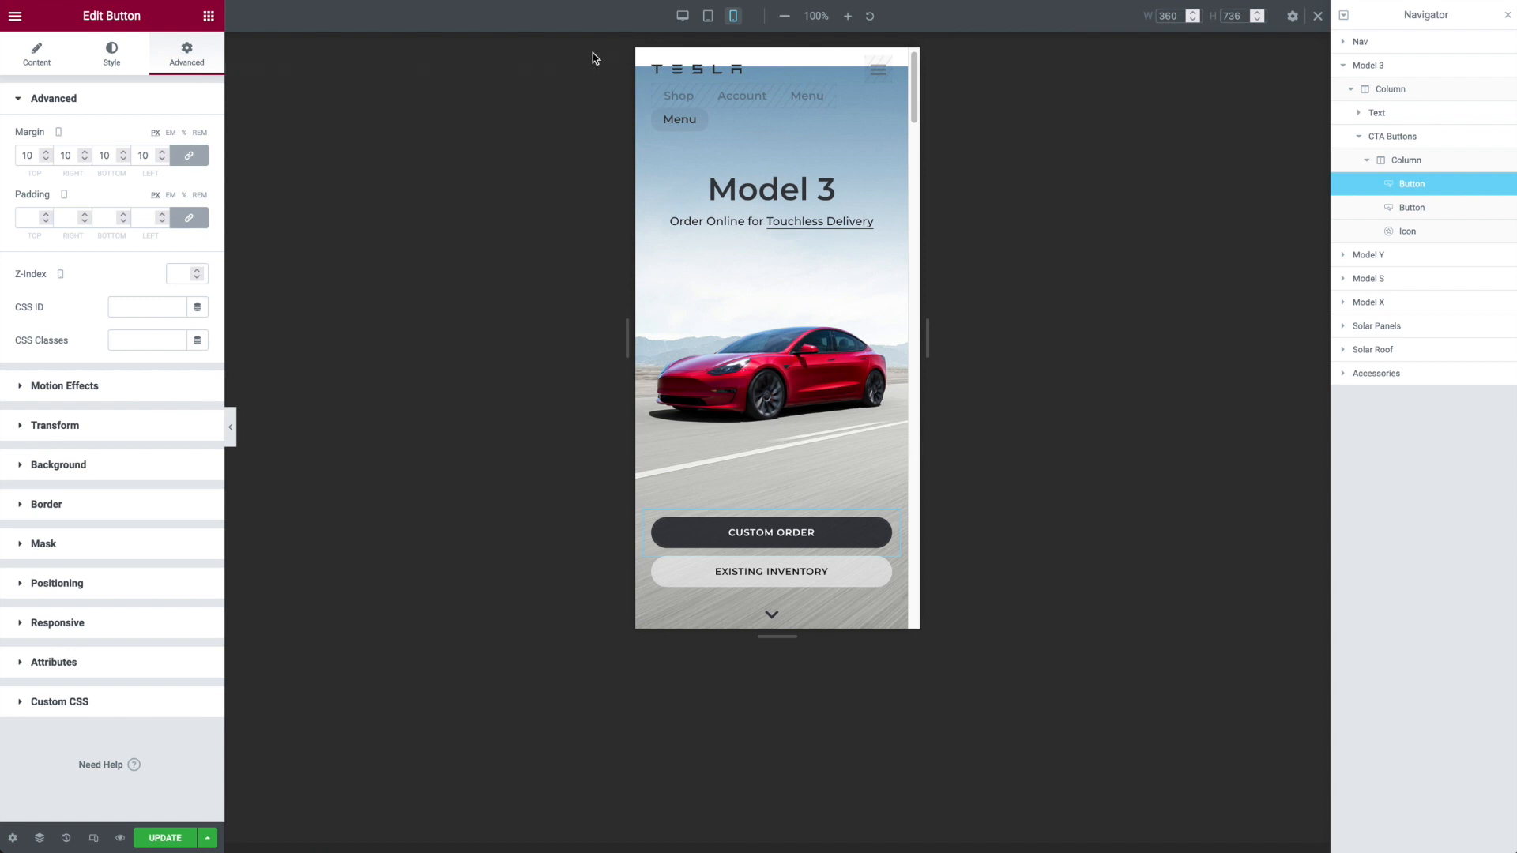
{"action": "left_click", "coordinate": [682, 16]}
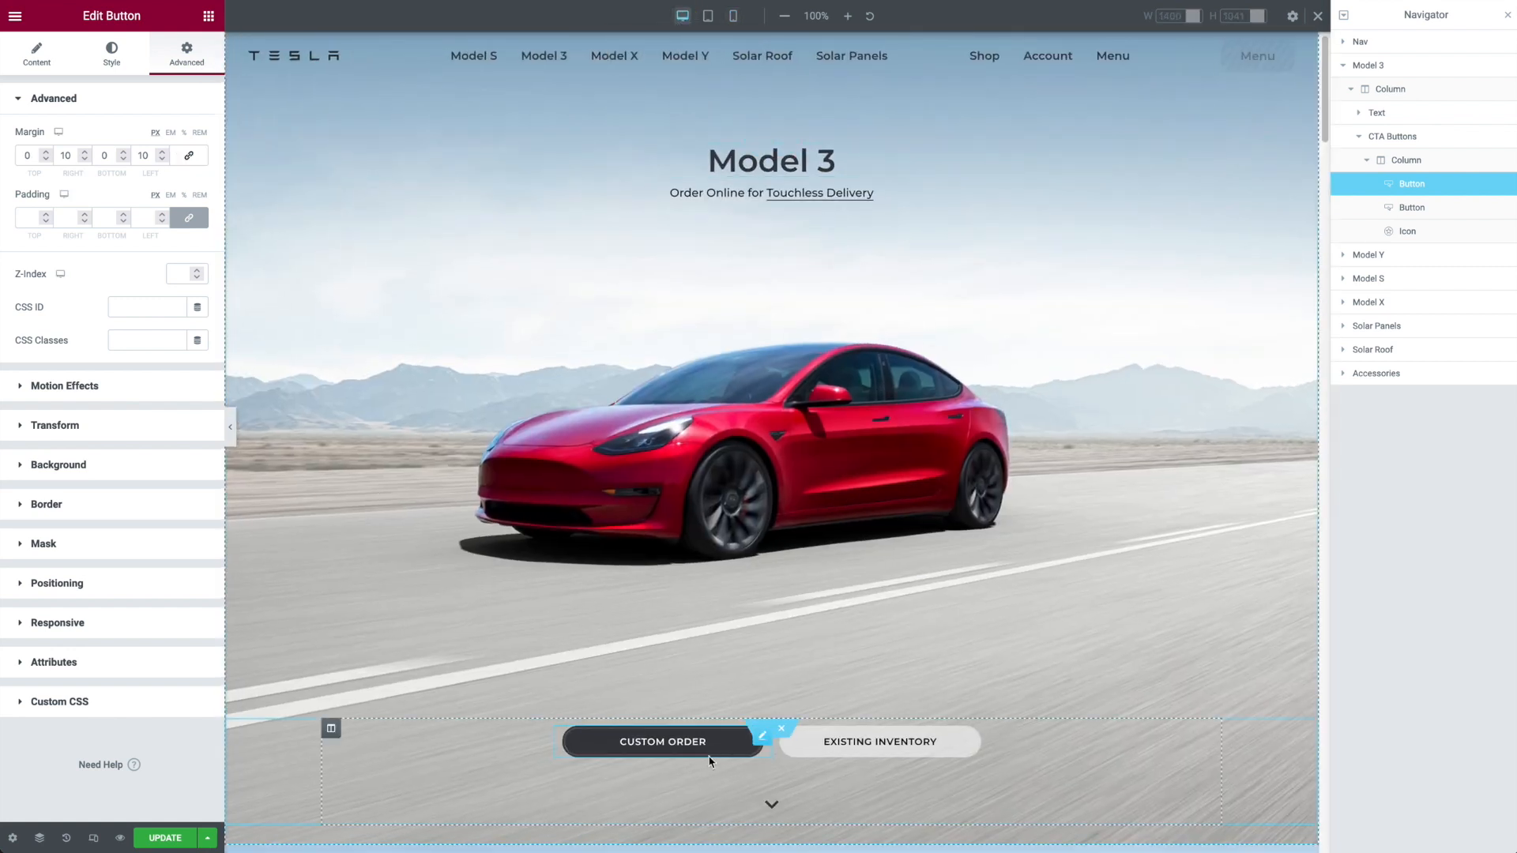
Step: Try the Default width on the Custom Order button and return it to the Custom width of 275 px
{"action": "left_click", "coordinate": [93, 586]}
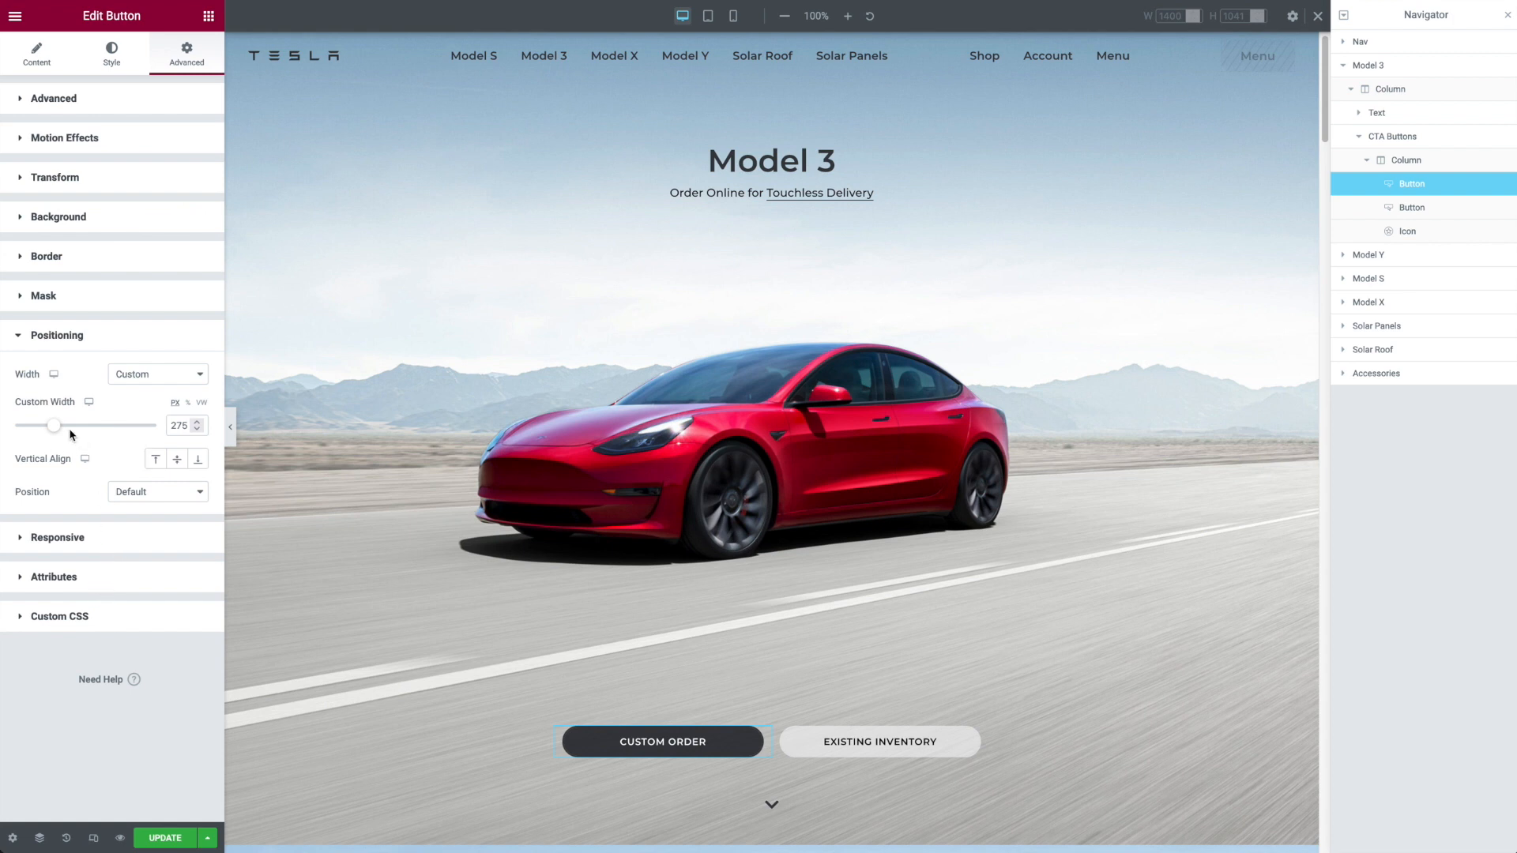
{"action": "left_click", "coordinate": [161, 377]}
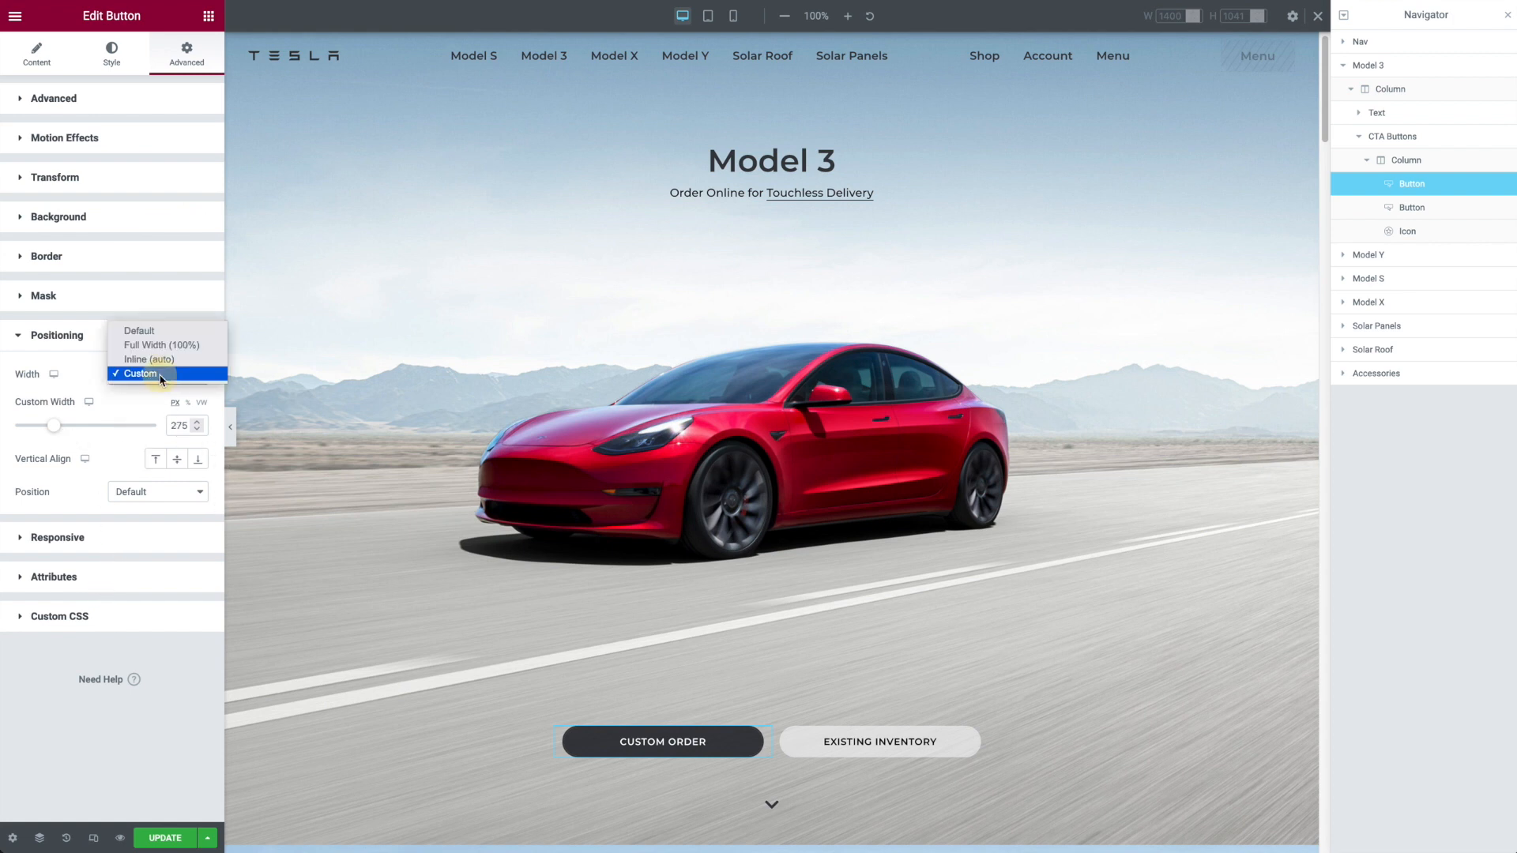
{"action": "left_click", "coordinate": [158, 330]}
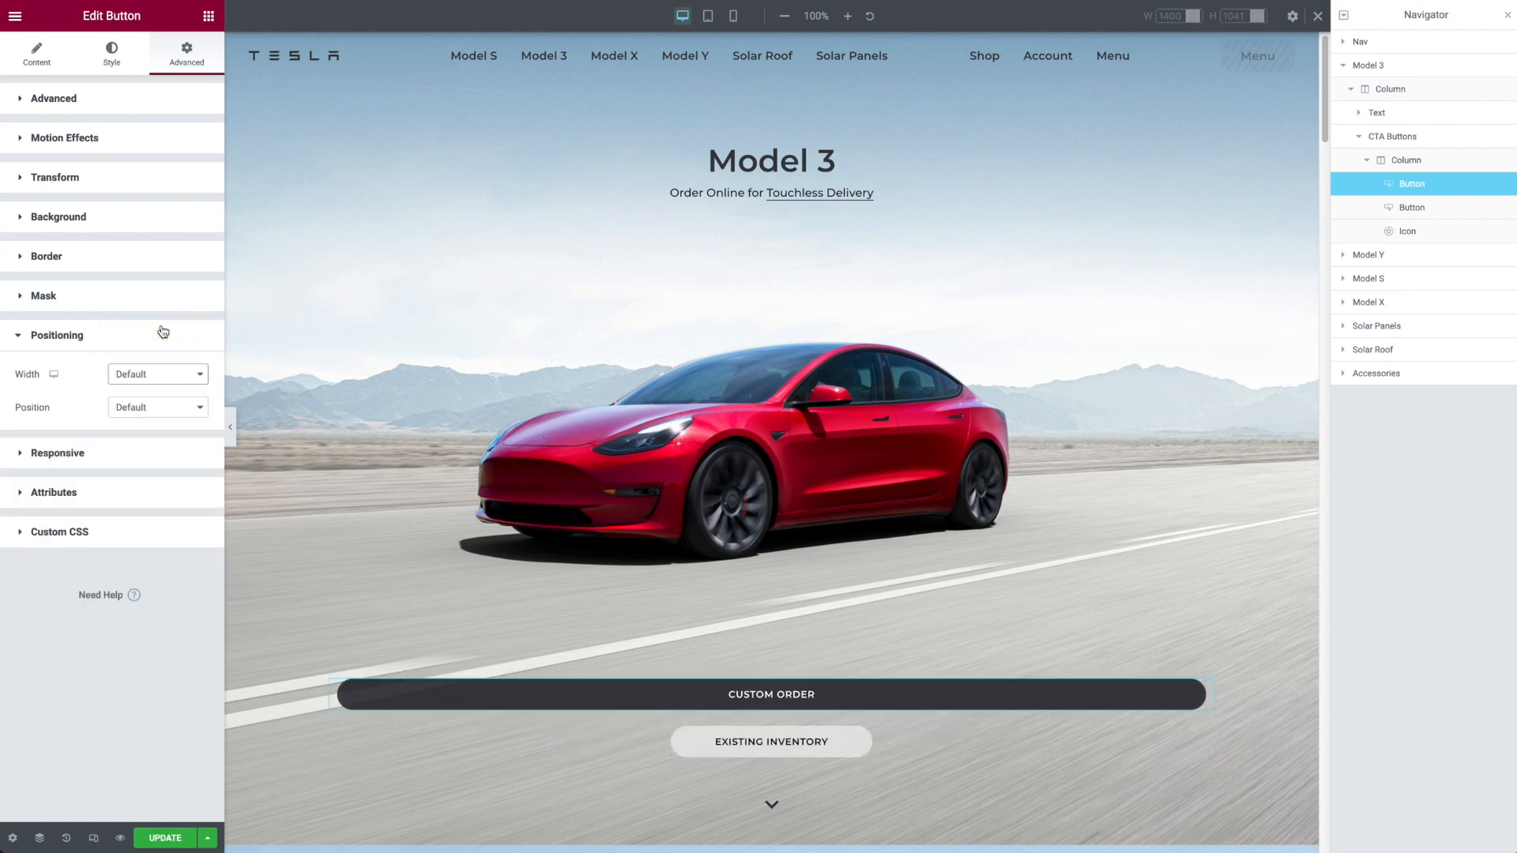
{"action": "left_click", "coordinate": [166, 384]}
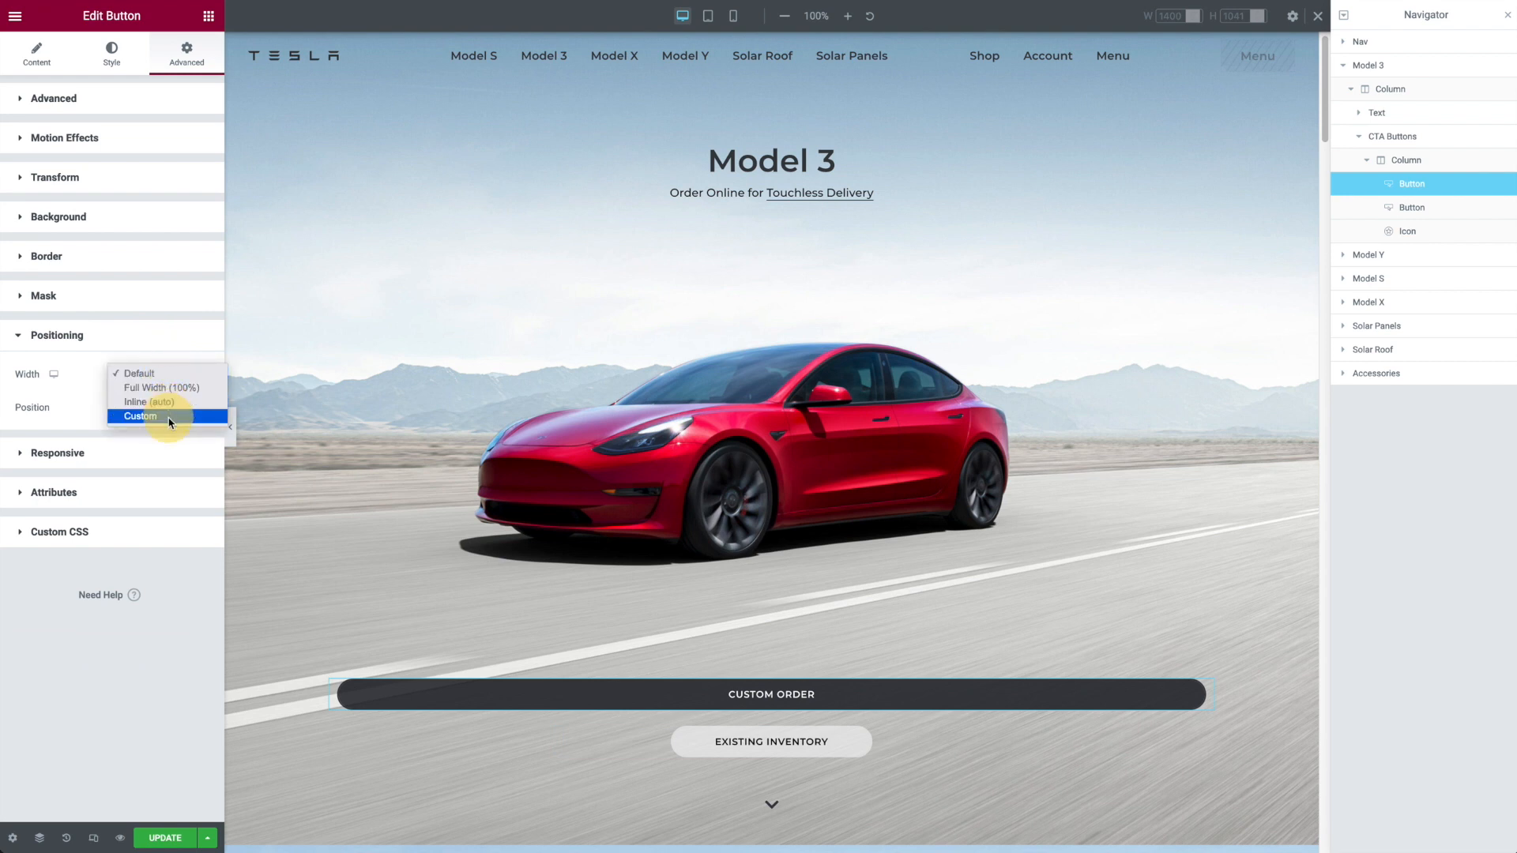
{"action": "left_click", "coordinate": [169, 415]}
{"action": "double_click", "coordinate": [174, 426]}
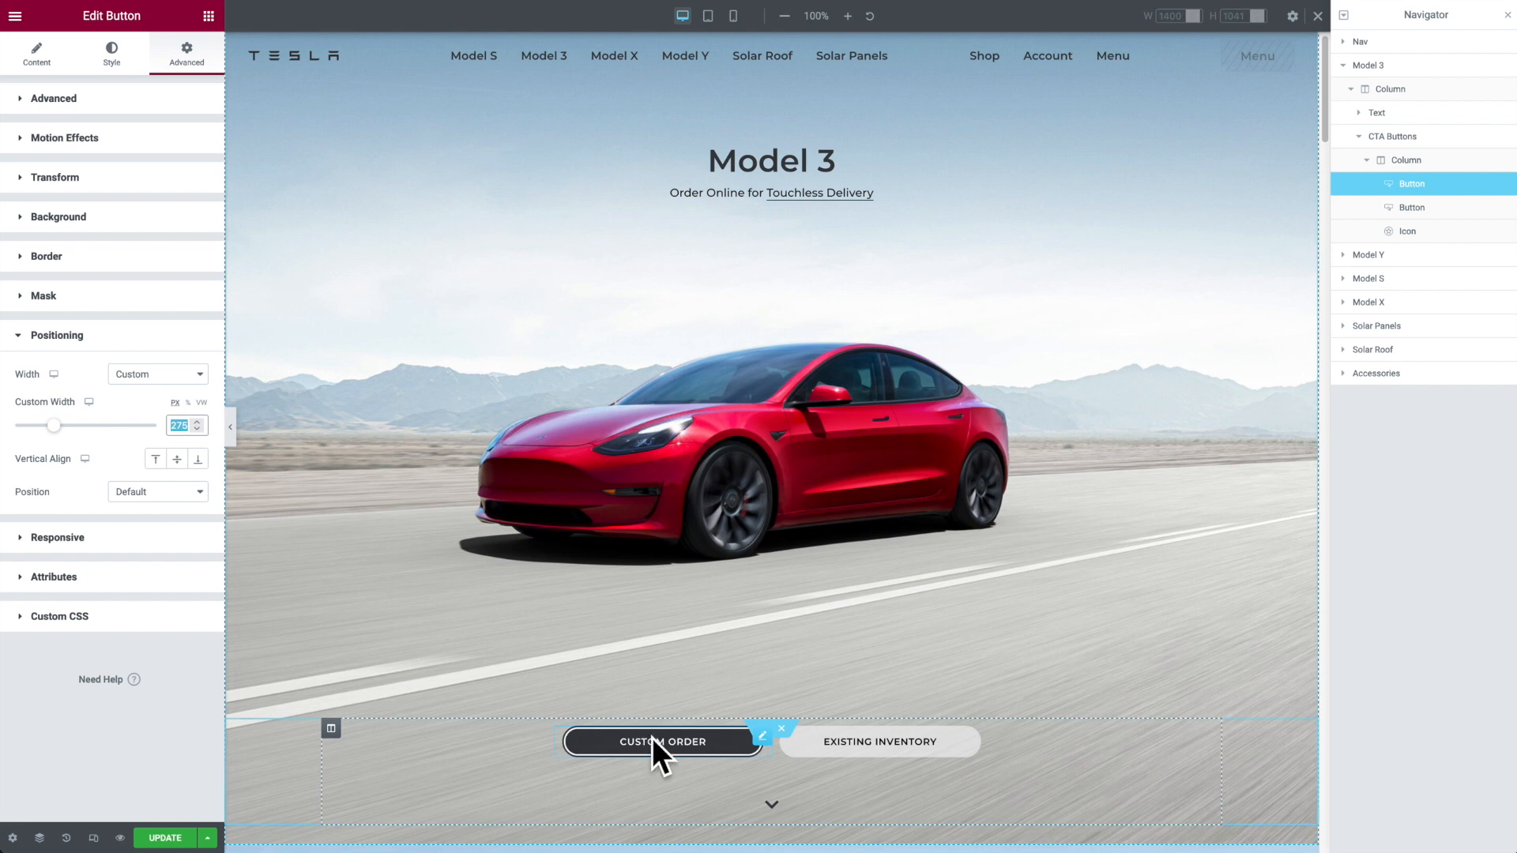
Step: Examine the Custom Order button's width setting in the mobile view, preview the mobile page without the side panels, and return to desktop view
{"action": "left_click", "coordinate": [733, 16]}
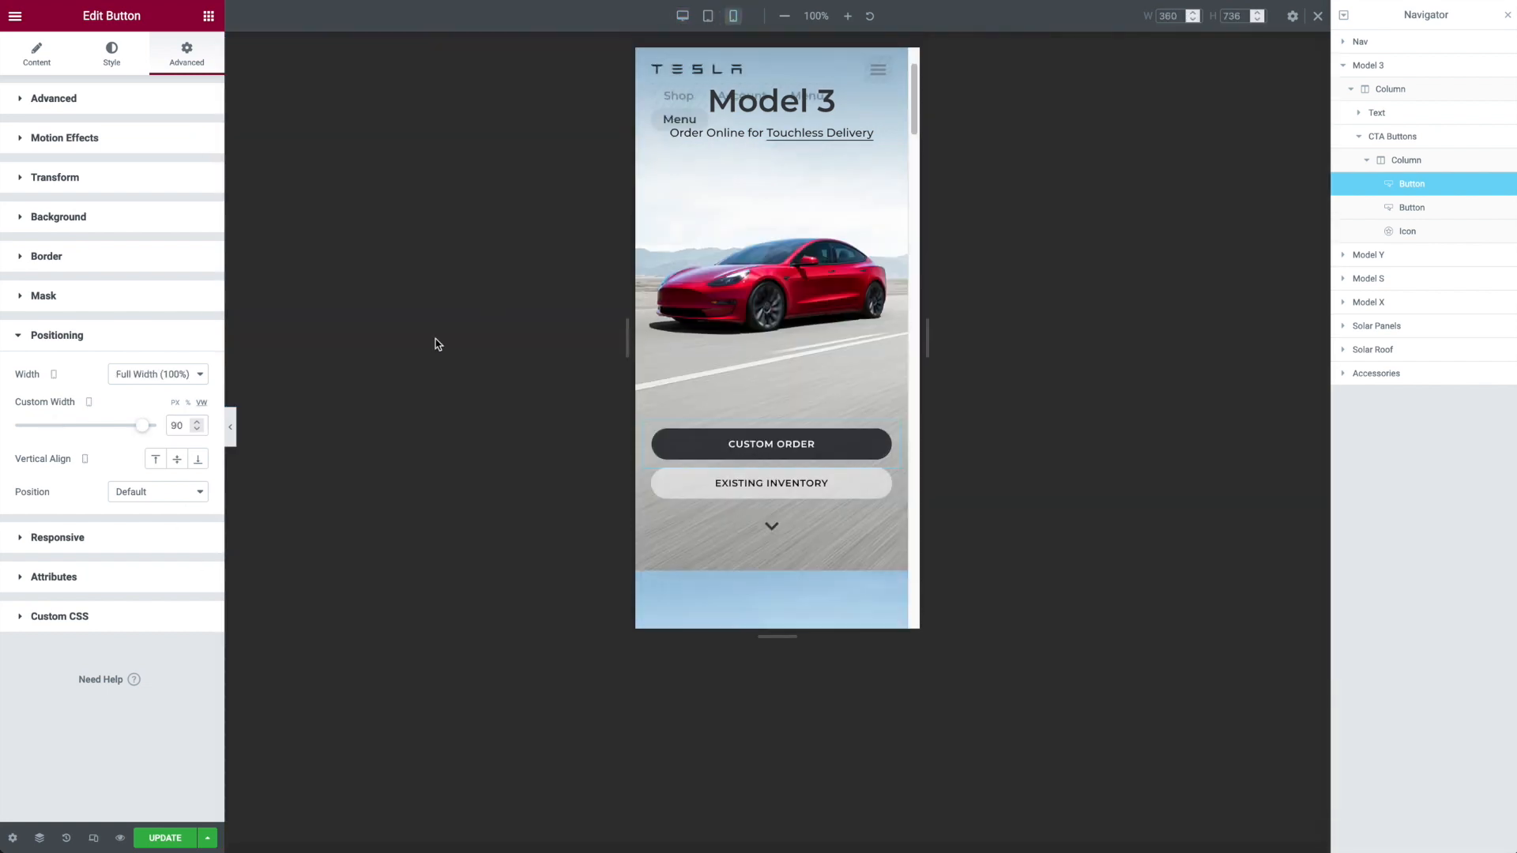
{"action": "double_click", "coordinate": [176, 424]}
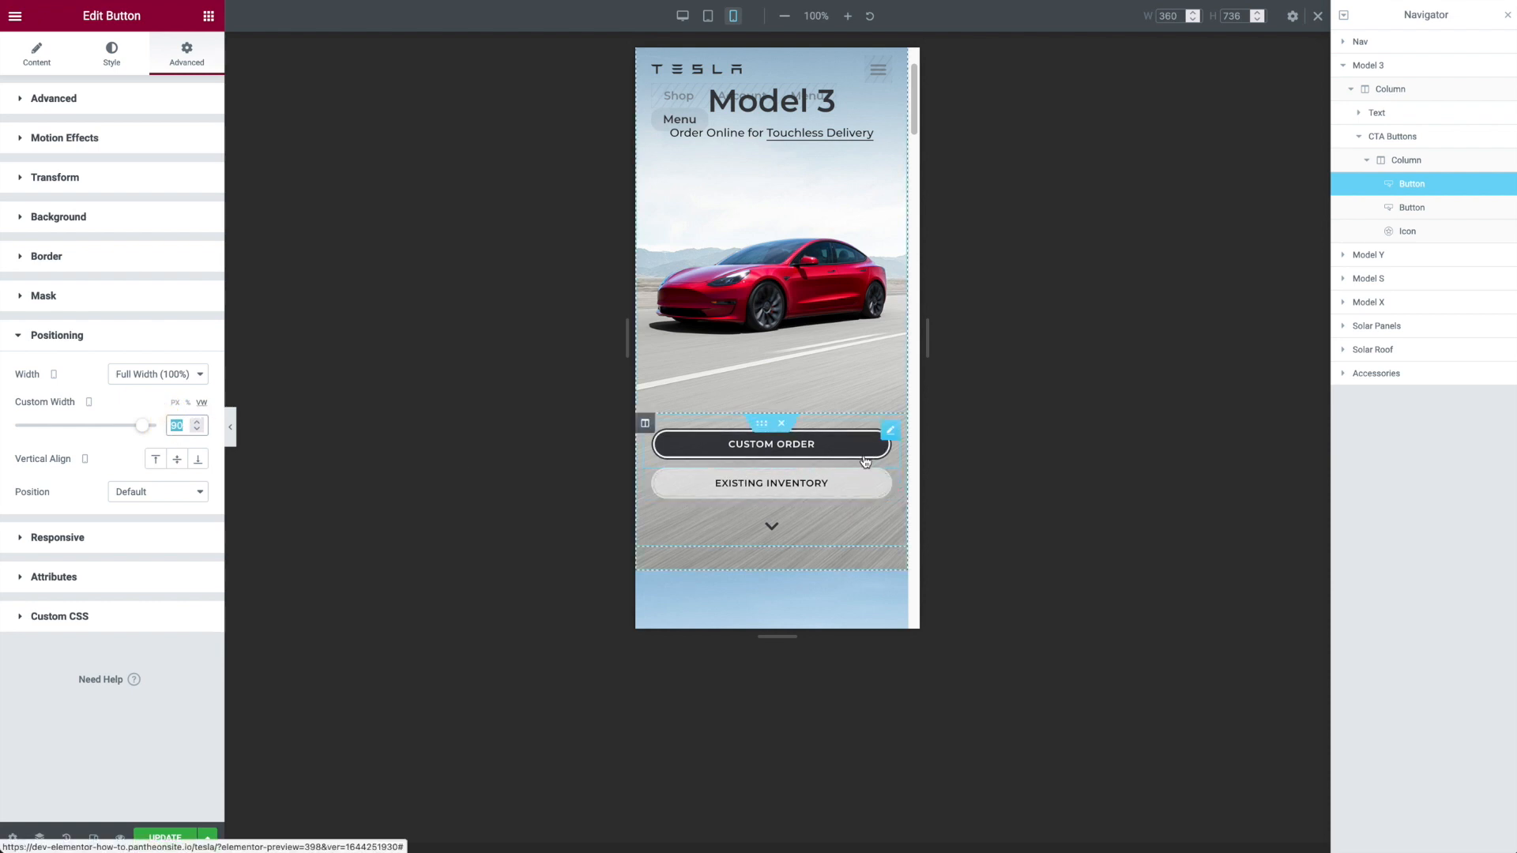
{"action": "left_click", "coordinate": [230, 427]}
{"action": "scroll", "coordinate": [701, 357], "scroll_direction": "up", "scroll_amount": 1}
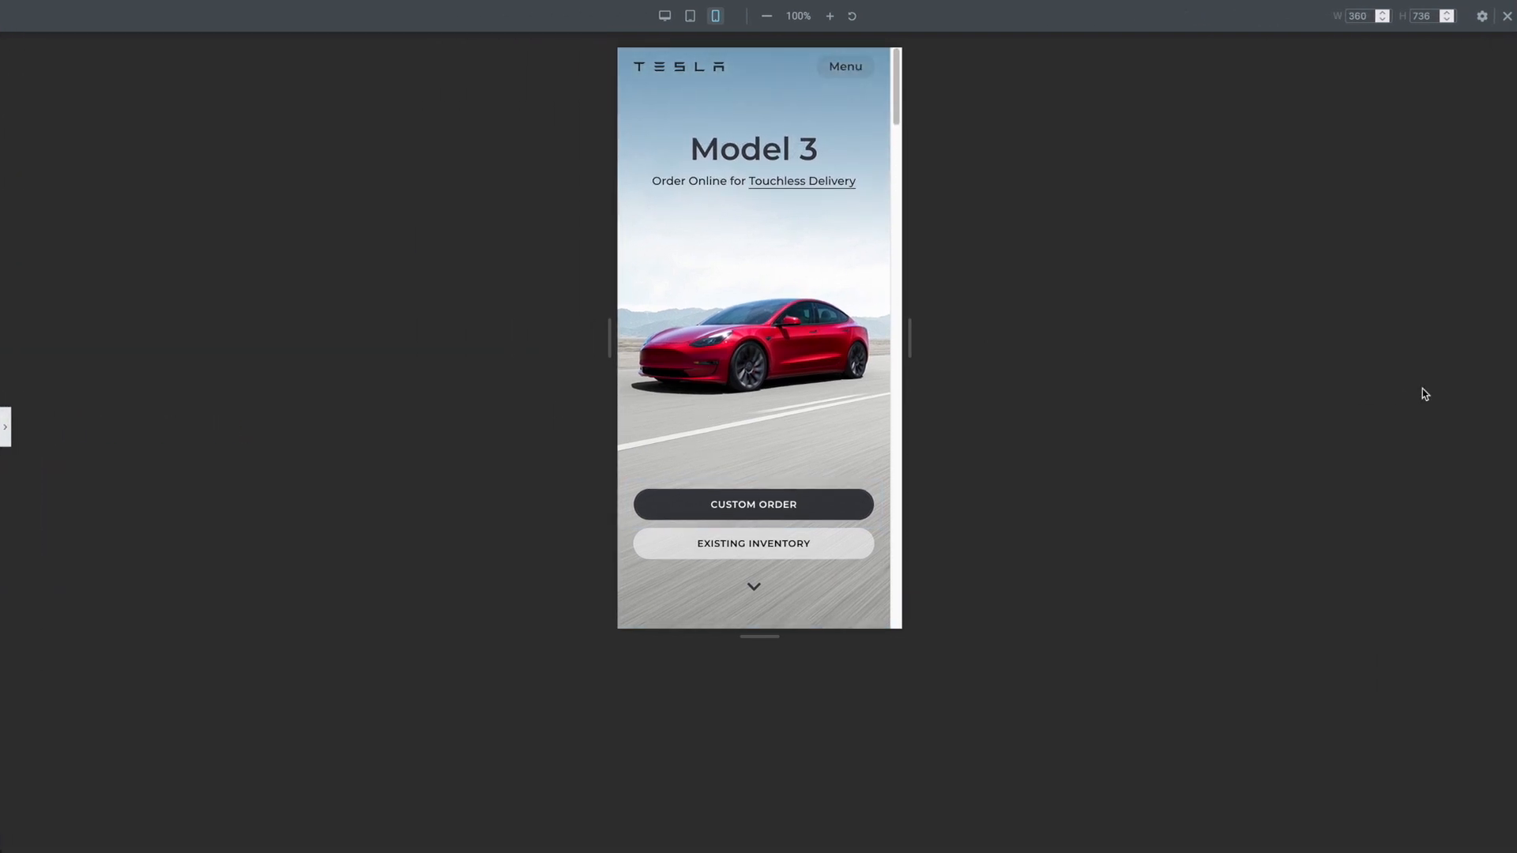
{"action": "left_click", "coordinate": [10, 427]}
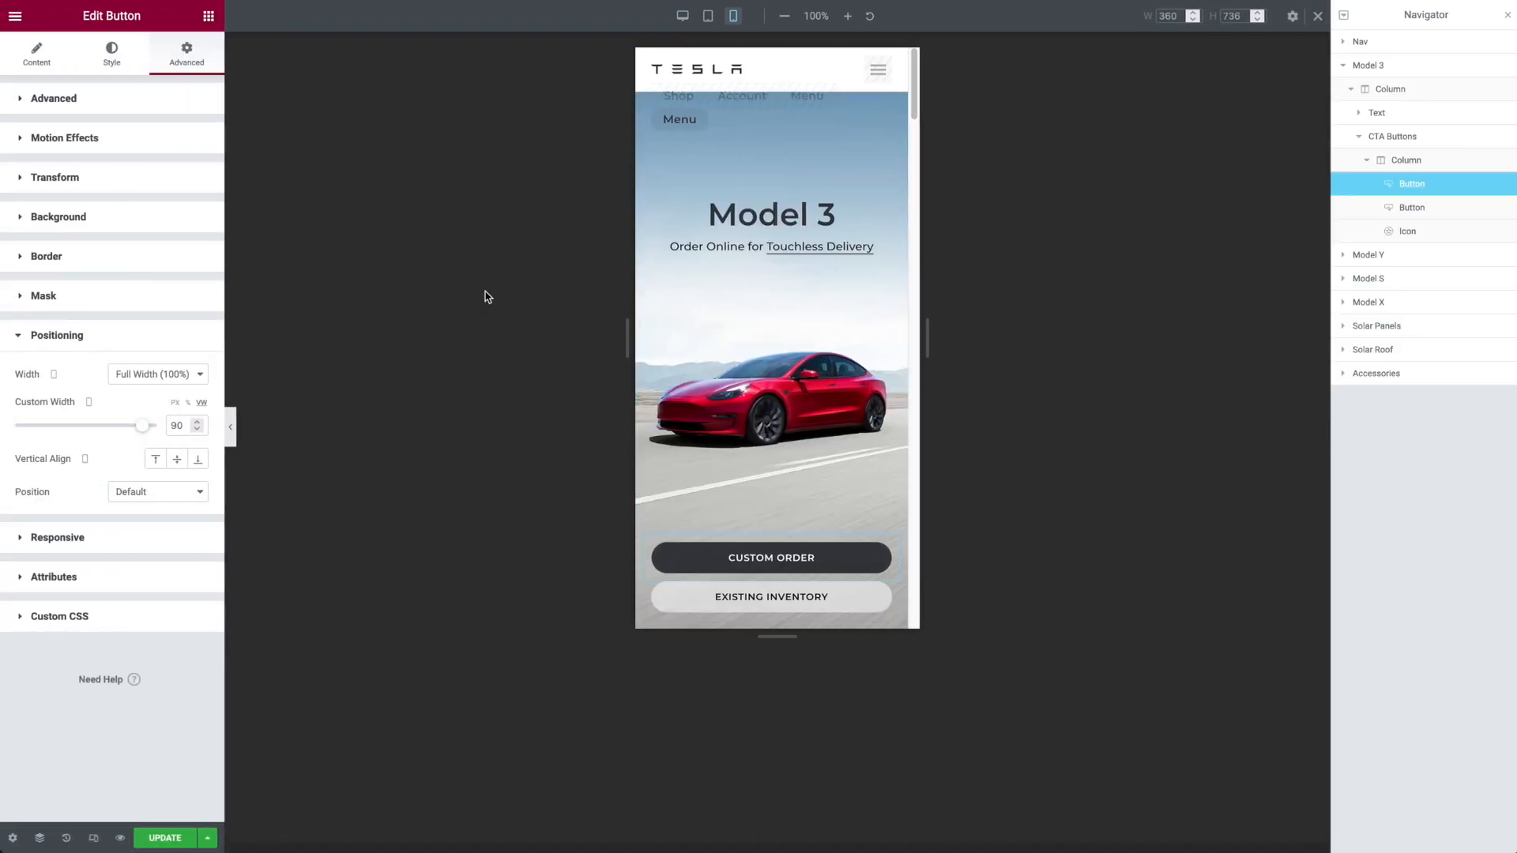
{"action": "left_click", "coordinate": [683, 15]}
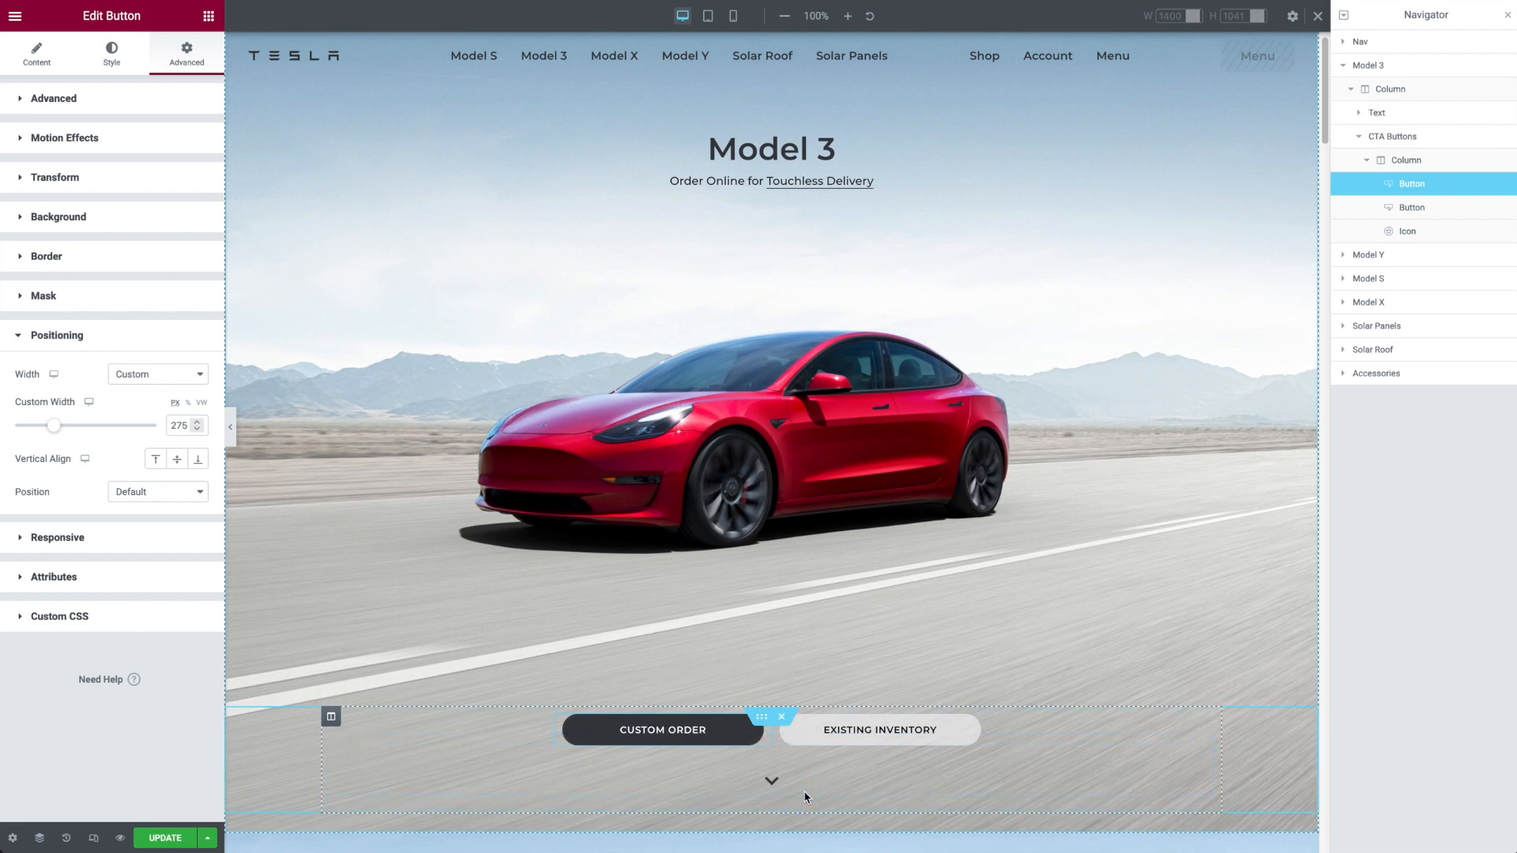
Step: Examine the content settings of the Custom Order button and the arrow icon, including the icon's link
{"action": "left_click", "coordinate": [35, 67]}
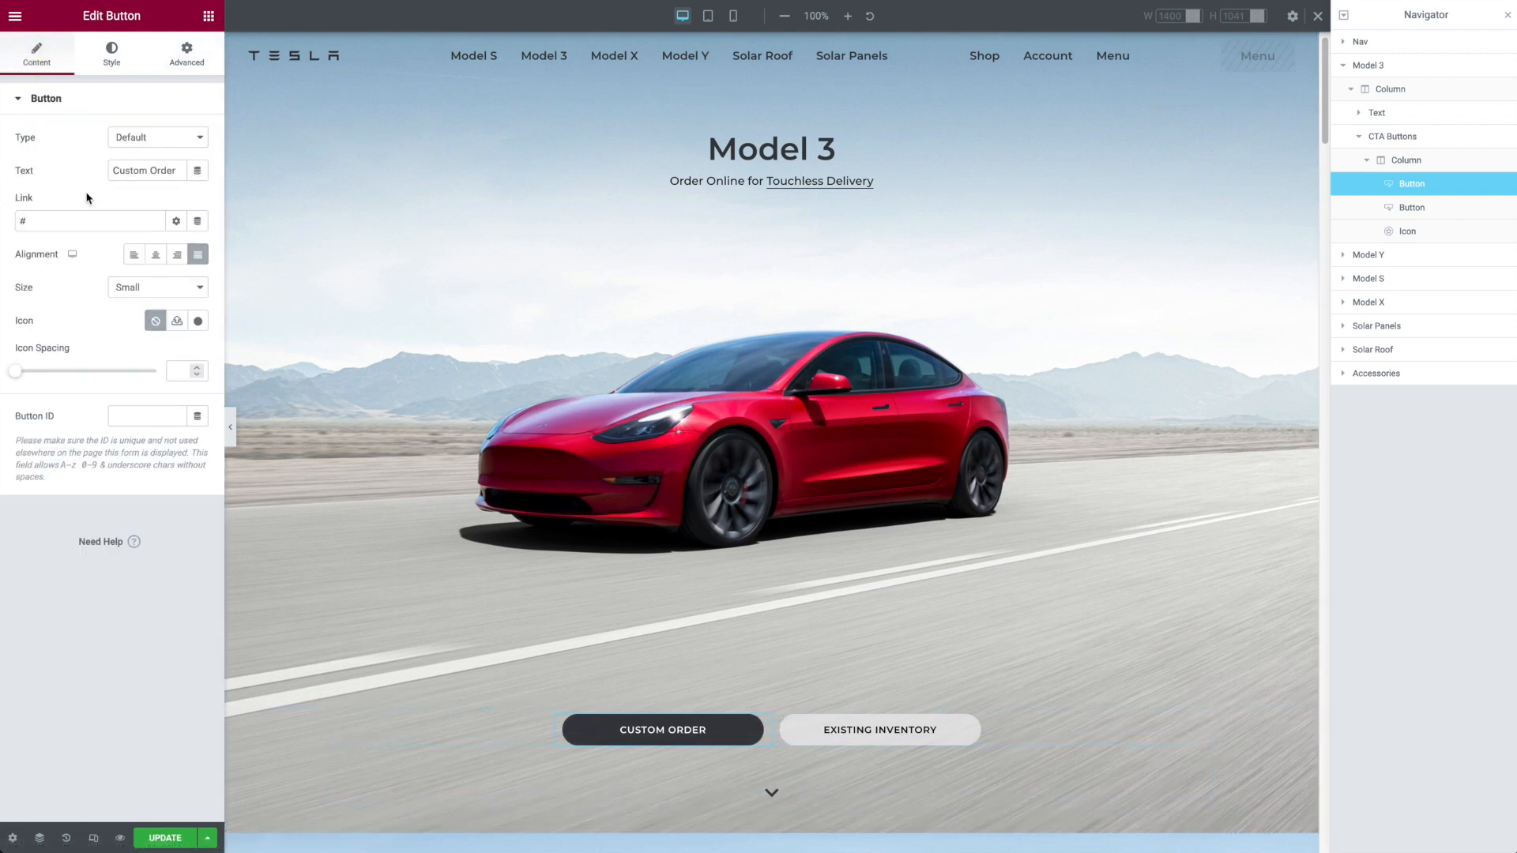
{"action": "left_click", "coordinate": [818, 786]}
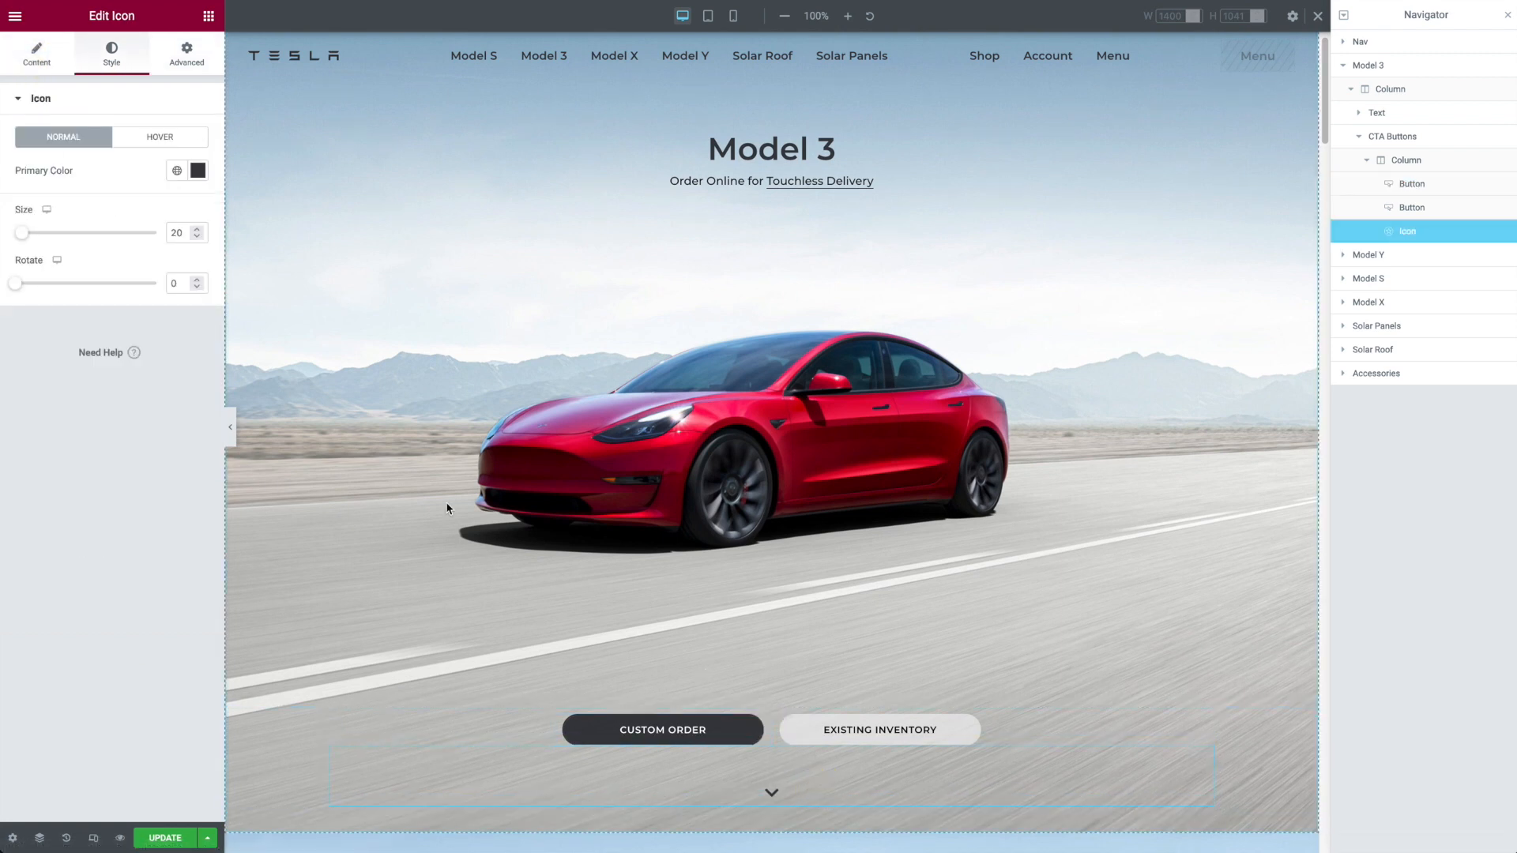
{"action": "left_click", "coordinate": [37, 56]}
{"action": "triple_click", "coordinate": [79, 305]}
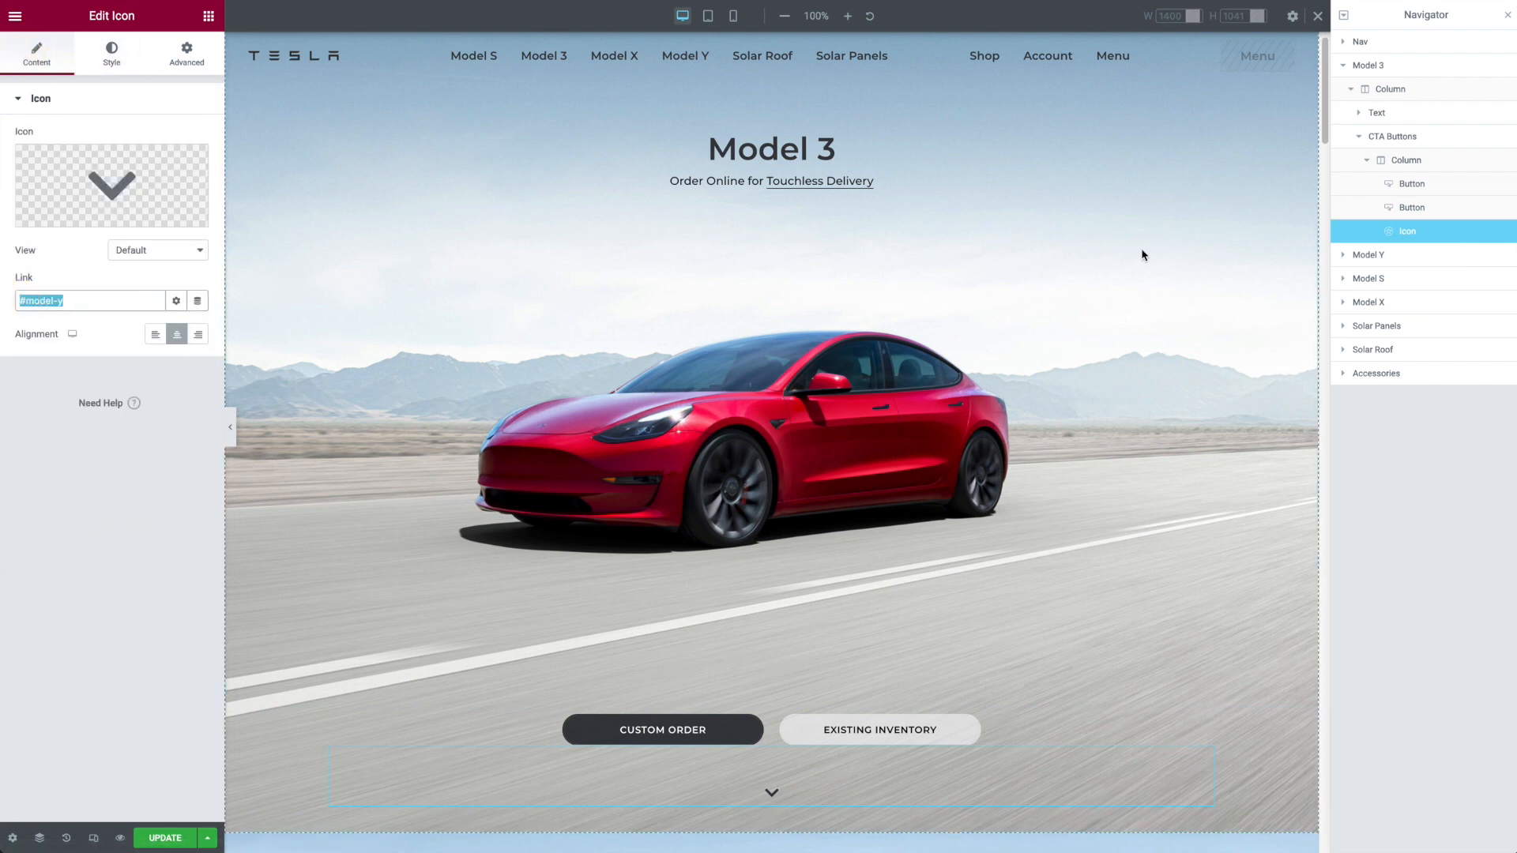
Step: Review the Model Y section's CSS ID and CSS class in its advanced settings
{"action": "left_click", "coordinate": [1342, 65]}
{"action": "left_click", "coordinate": [1371, 88]}
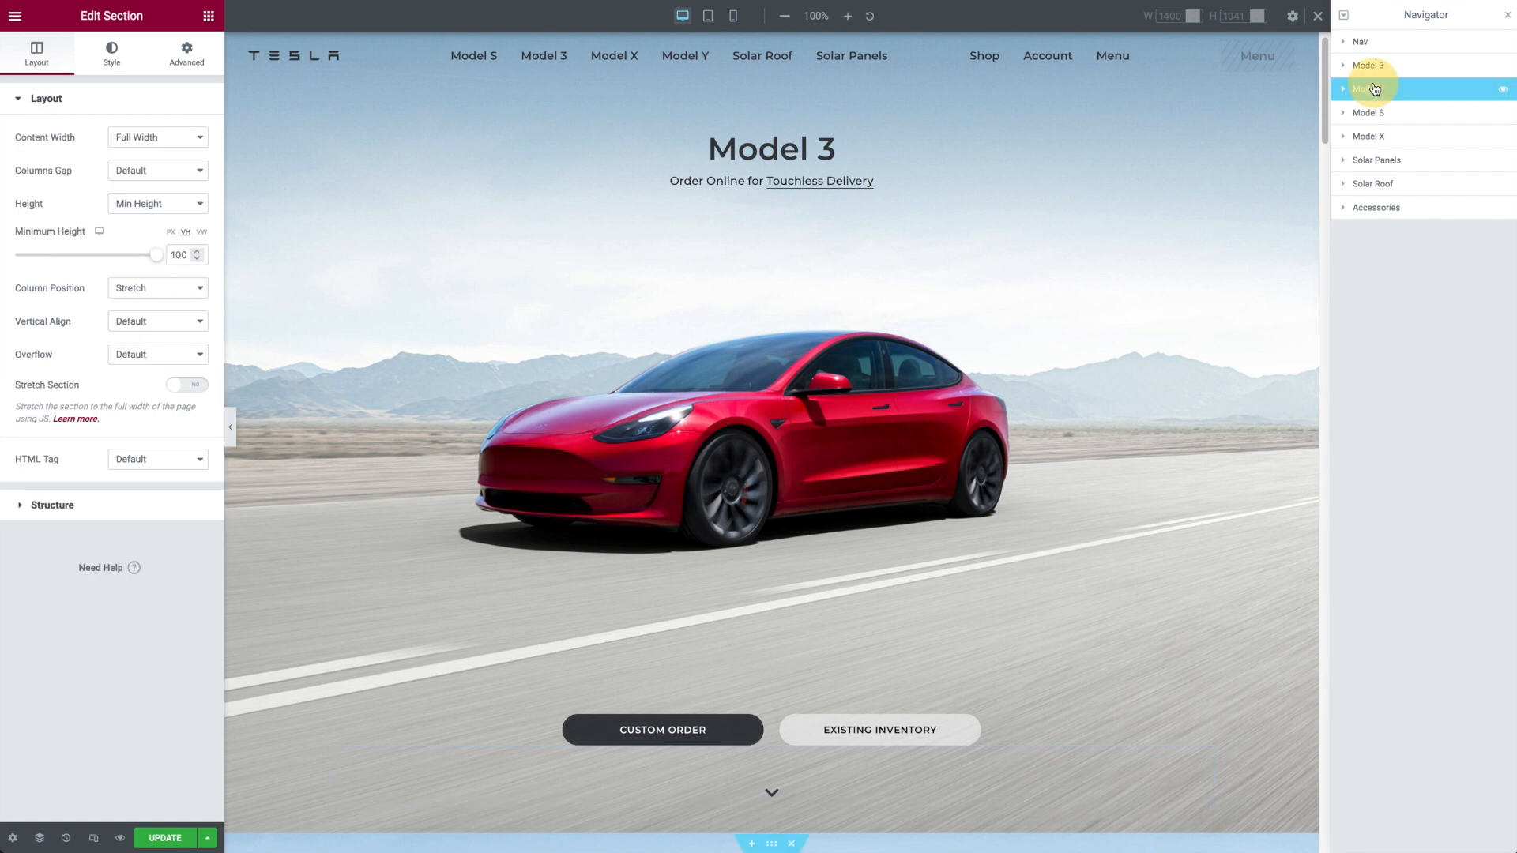
{"action": "left_click", "coordinate": [167, 54]}
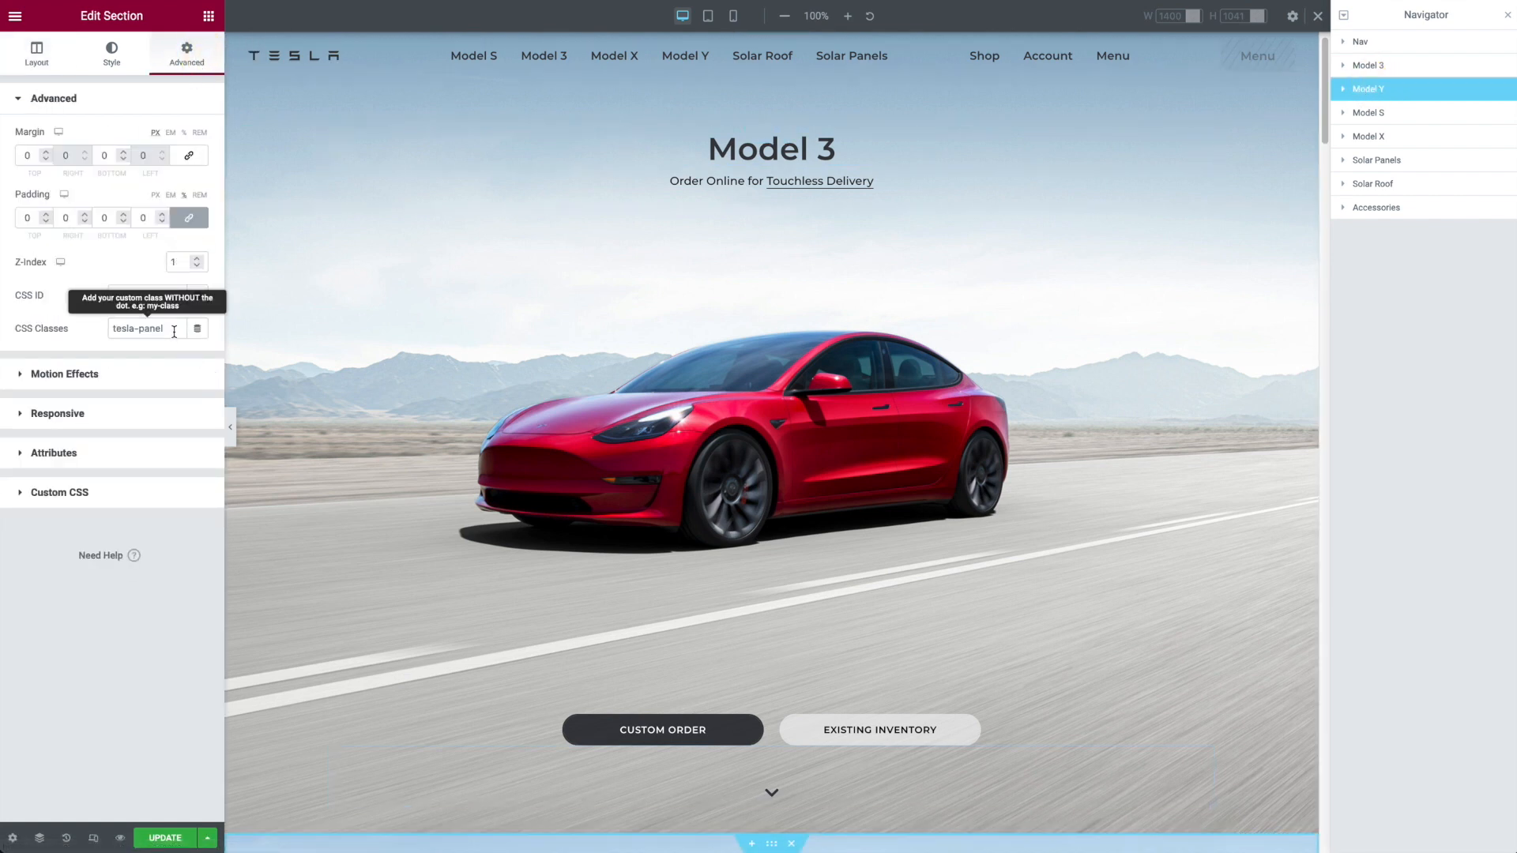
{"action": "left_click", "coordinate": [162, 296]}
{"action": "type", "text": "model-y"}
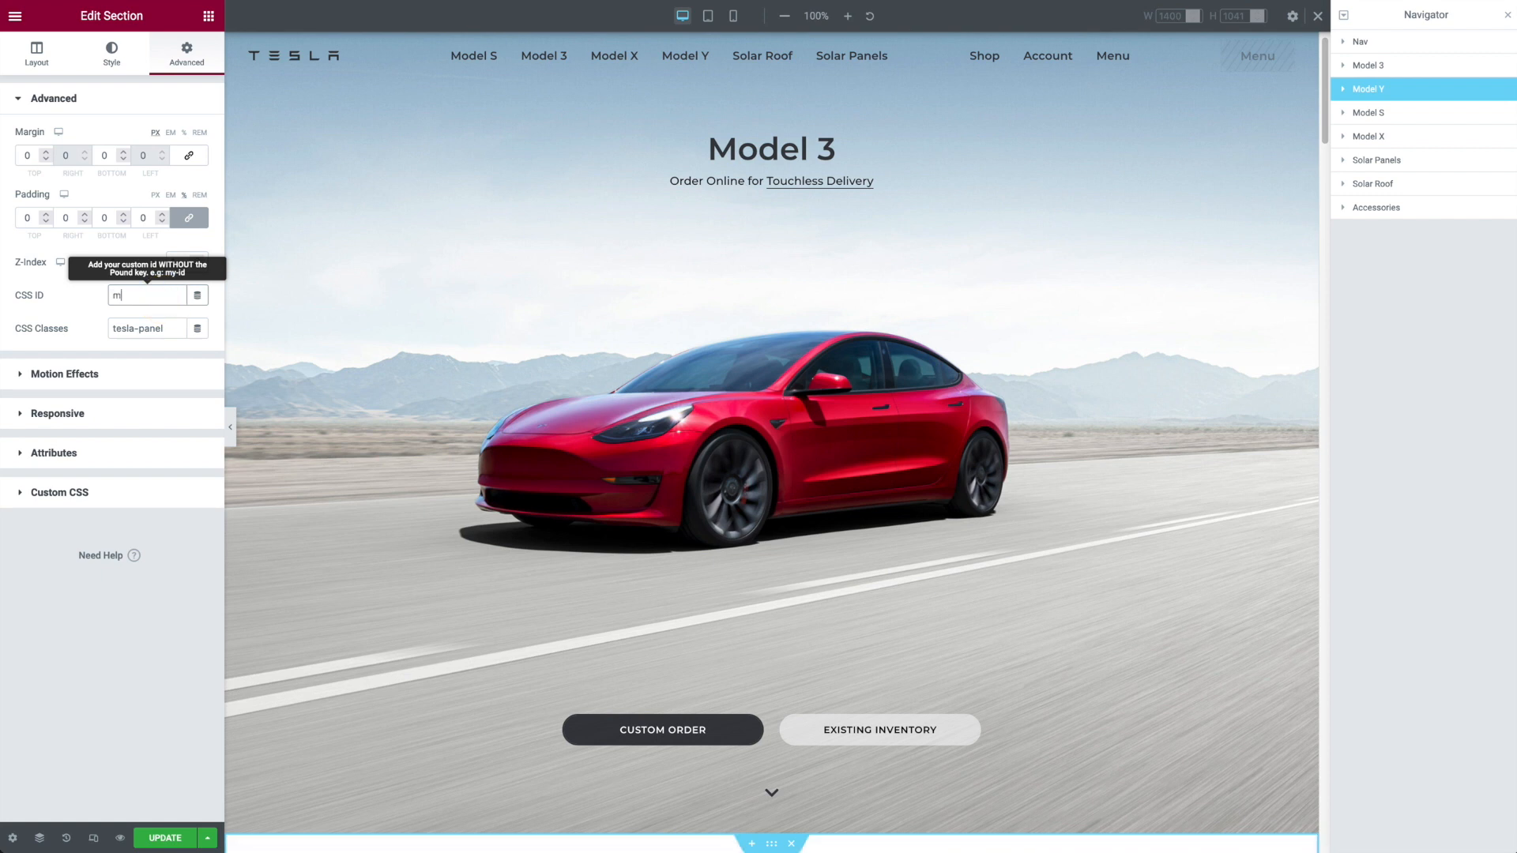
{"action": "left_click", "coordinate": [85, 292]}
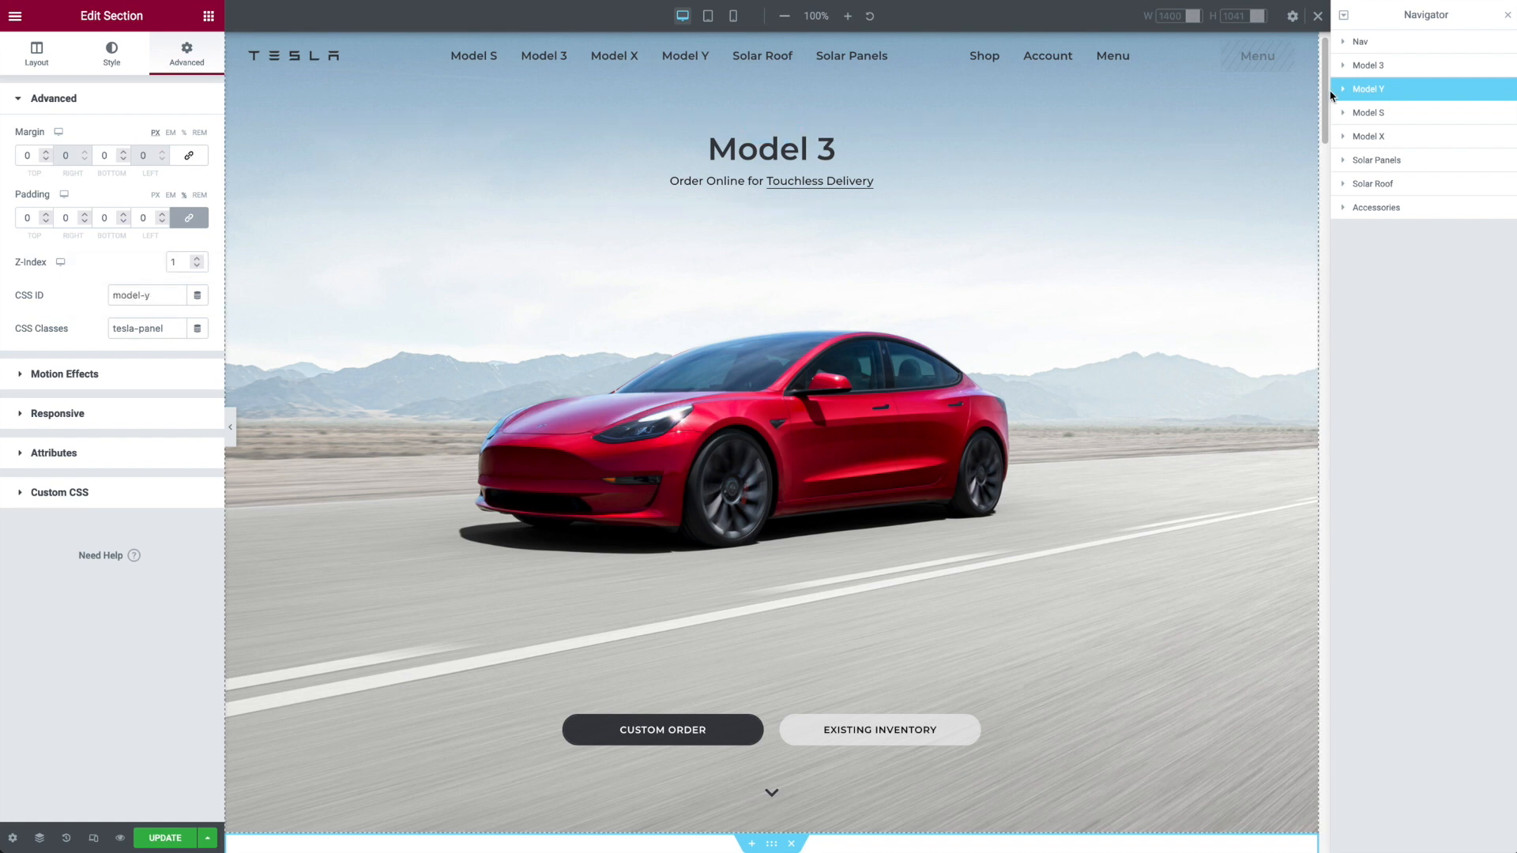
Step: Review the Model 3 section's advanced settings and available actions, and compare it with the Model Y section on the page
{"action": "left_click", "coordinate": [1395, 67]}
{"action": "right_click", "coordinate": [1405, 70]}
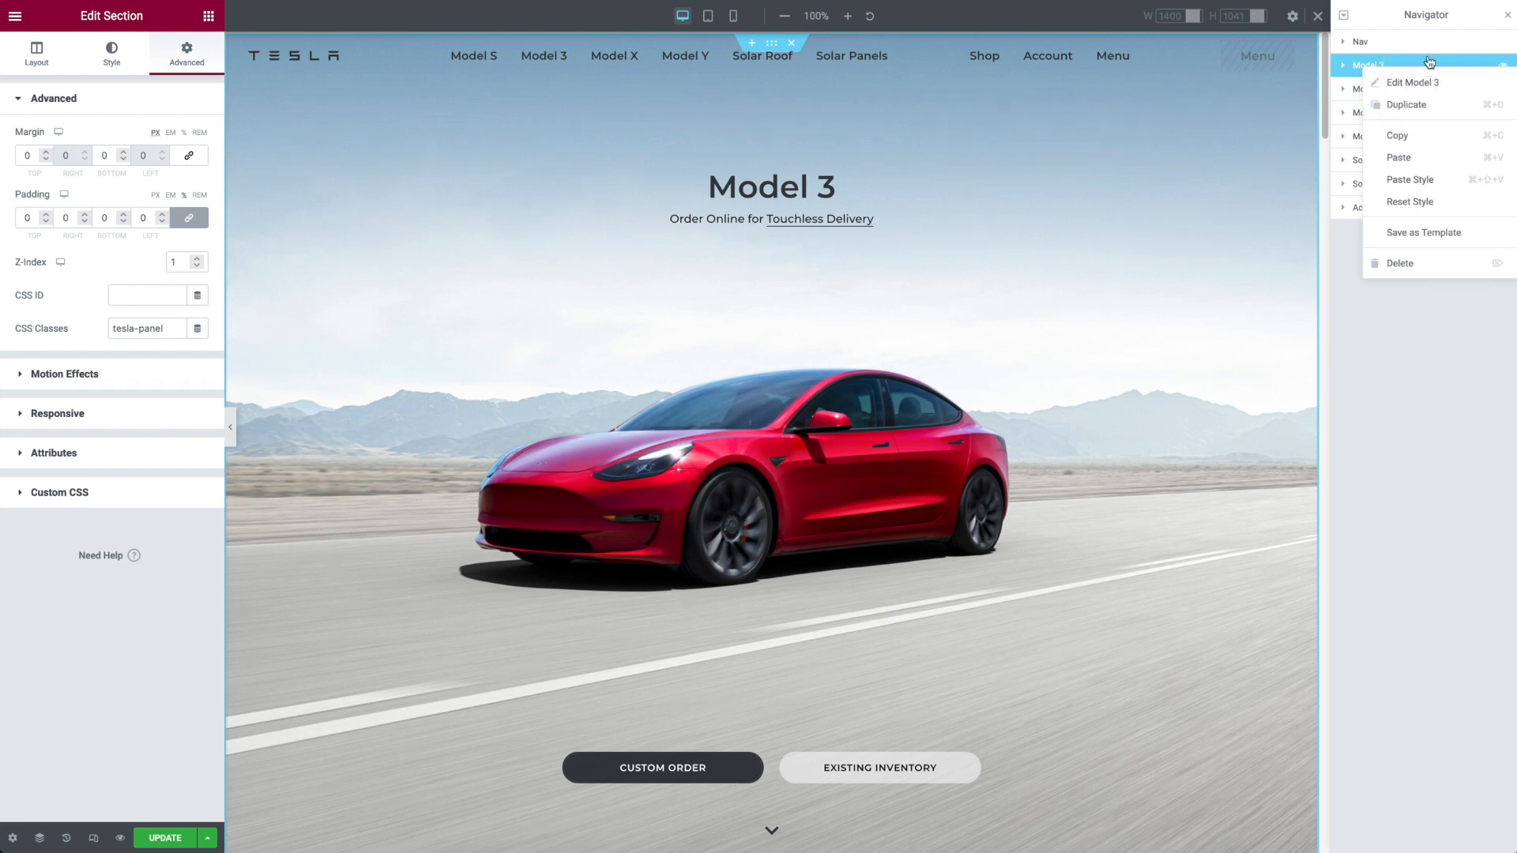
{"action": "left_click", "coordinate": [1418, 95]}
{"action": "left_click", "coordinate": [1416, 95]}
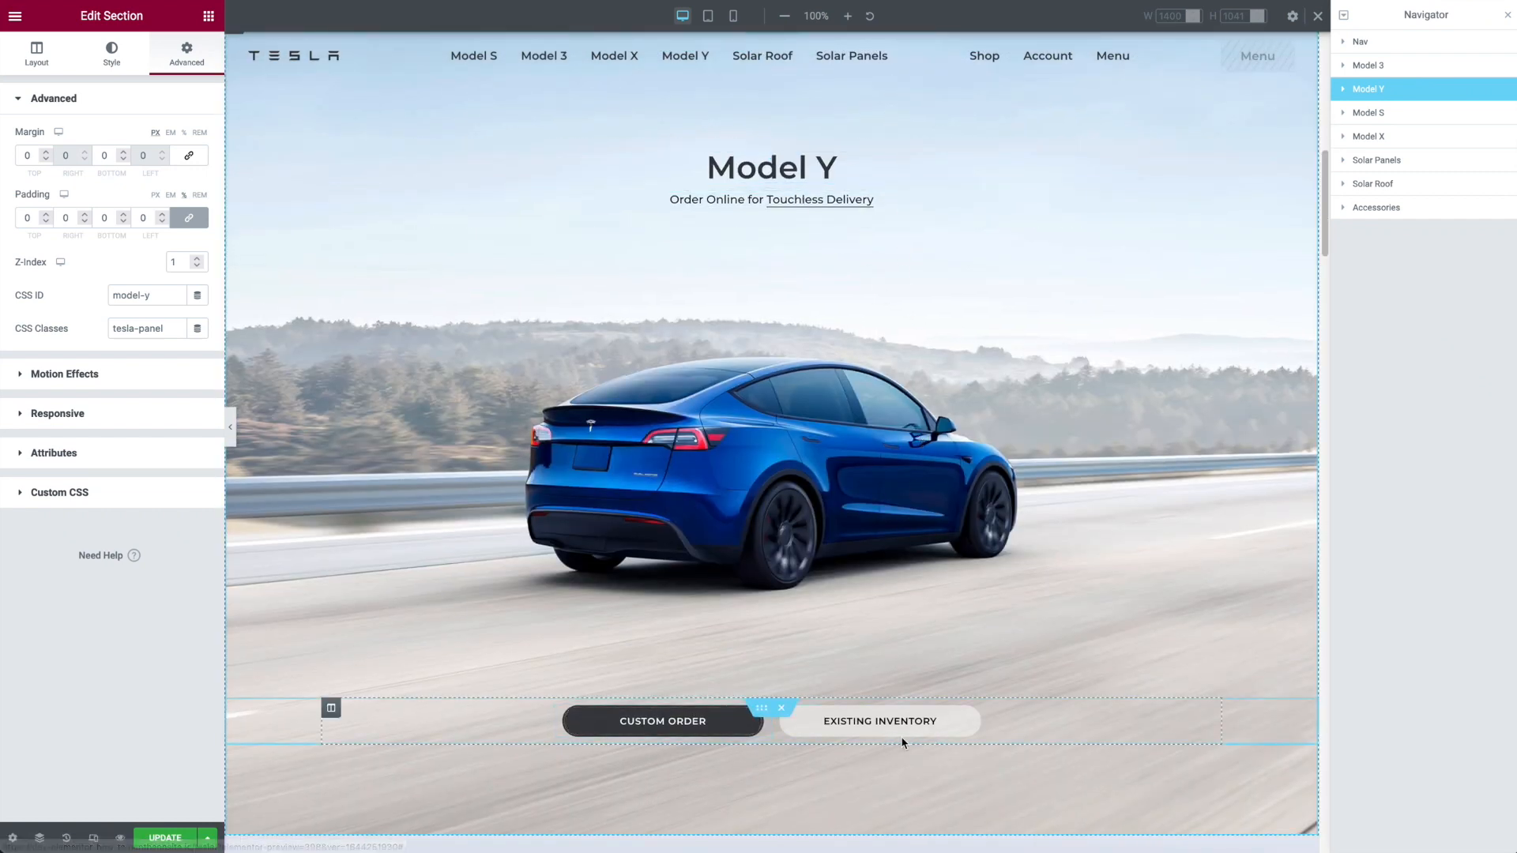
{"action": "scroll", "coordinate": [970, 442], "scroll_direction": "up", "scroll_amount": 1}
{"action": "scroll", "coordinate": [970, 442], "scroll_direction": "up", "scroll_amount": 2}
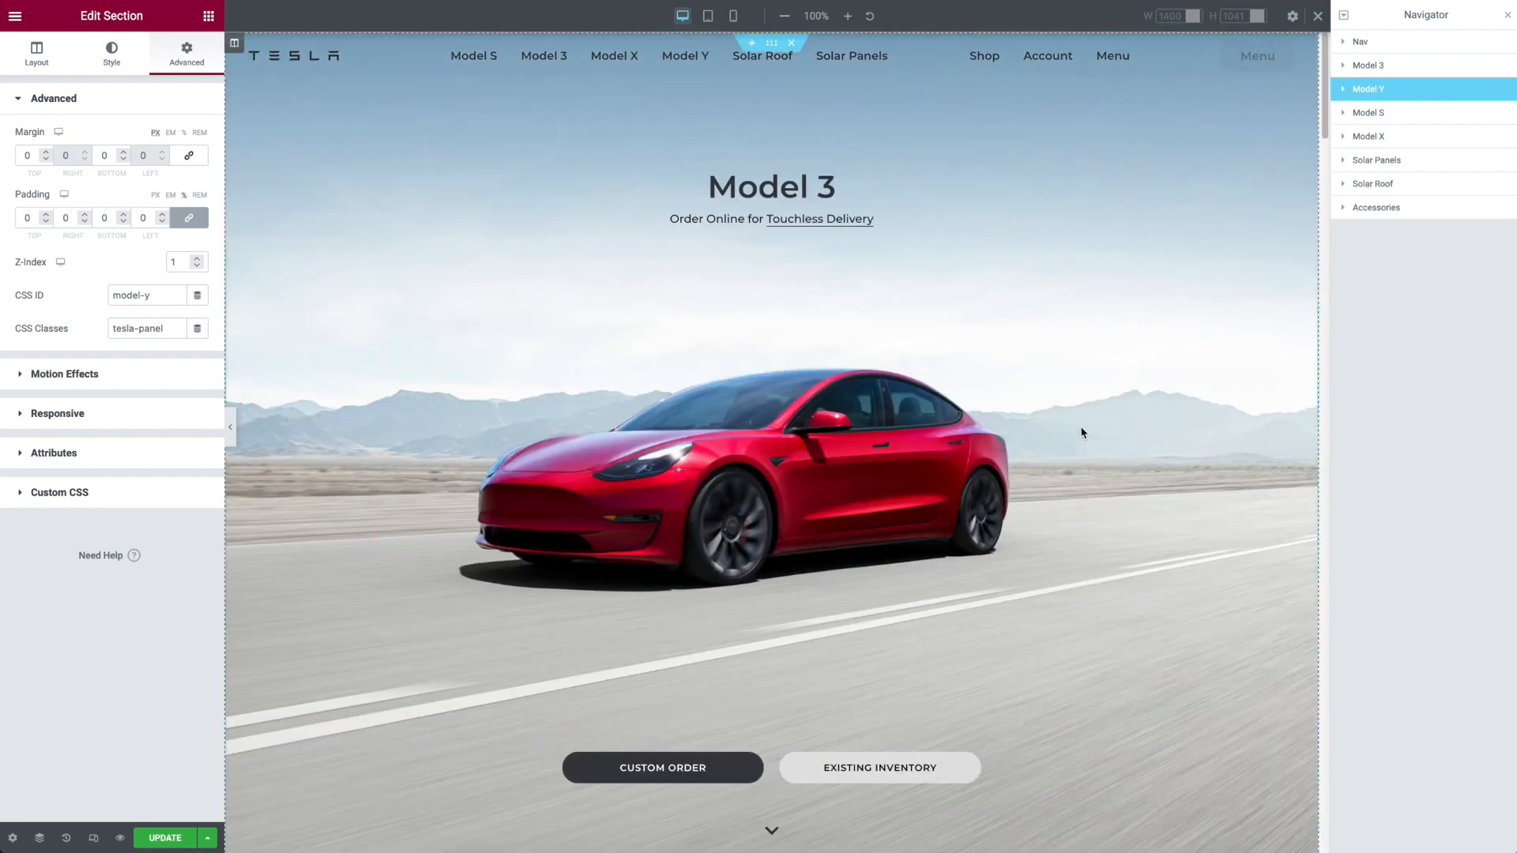
Step: Try top margins of 0 and -7 px on the Nav section and restore -60 px
{"action": "left_click", "coordinate": [1388, 41]}
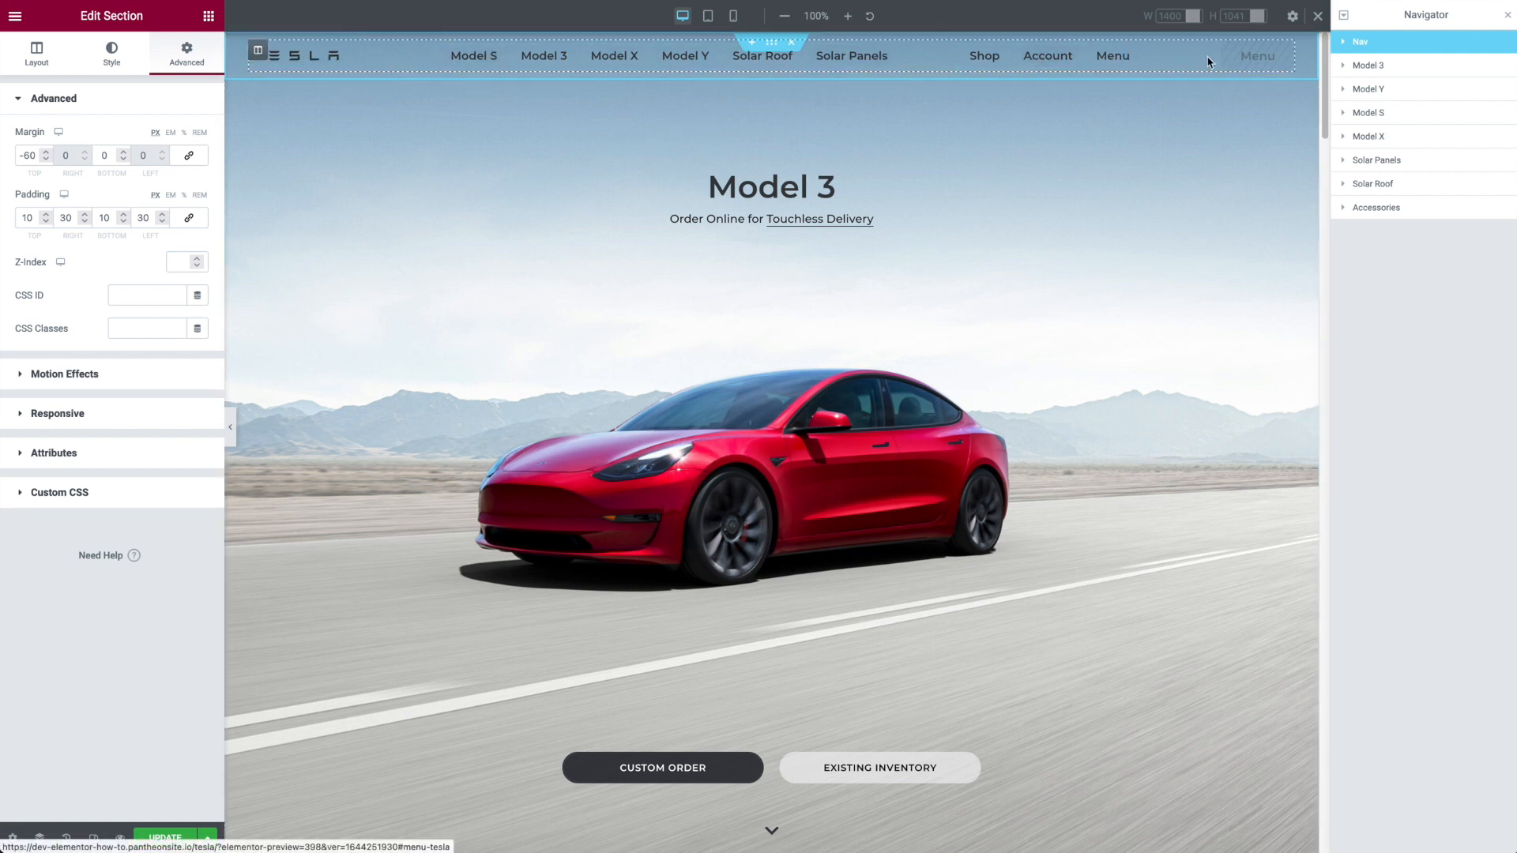
{"action": "left_click", "coordinate": [32, 155]}
{"action": "key", "text": "BackSpace"}
{"action": "key", "text": "BackSpace"}
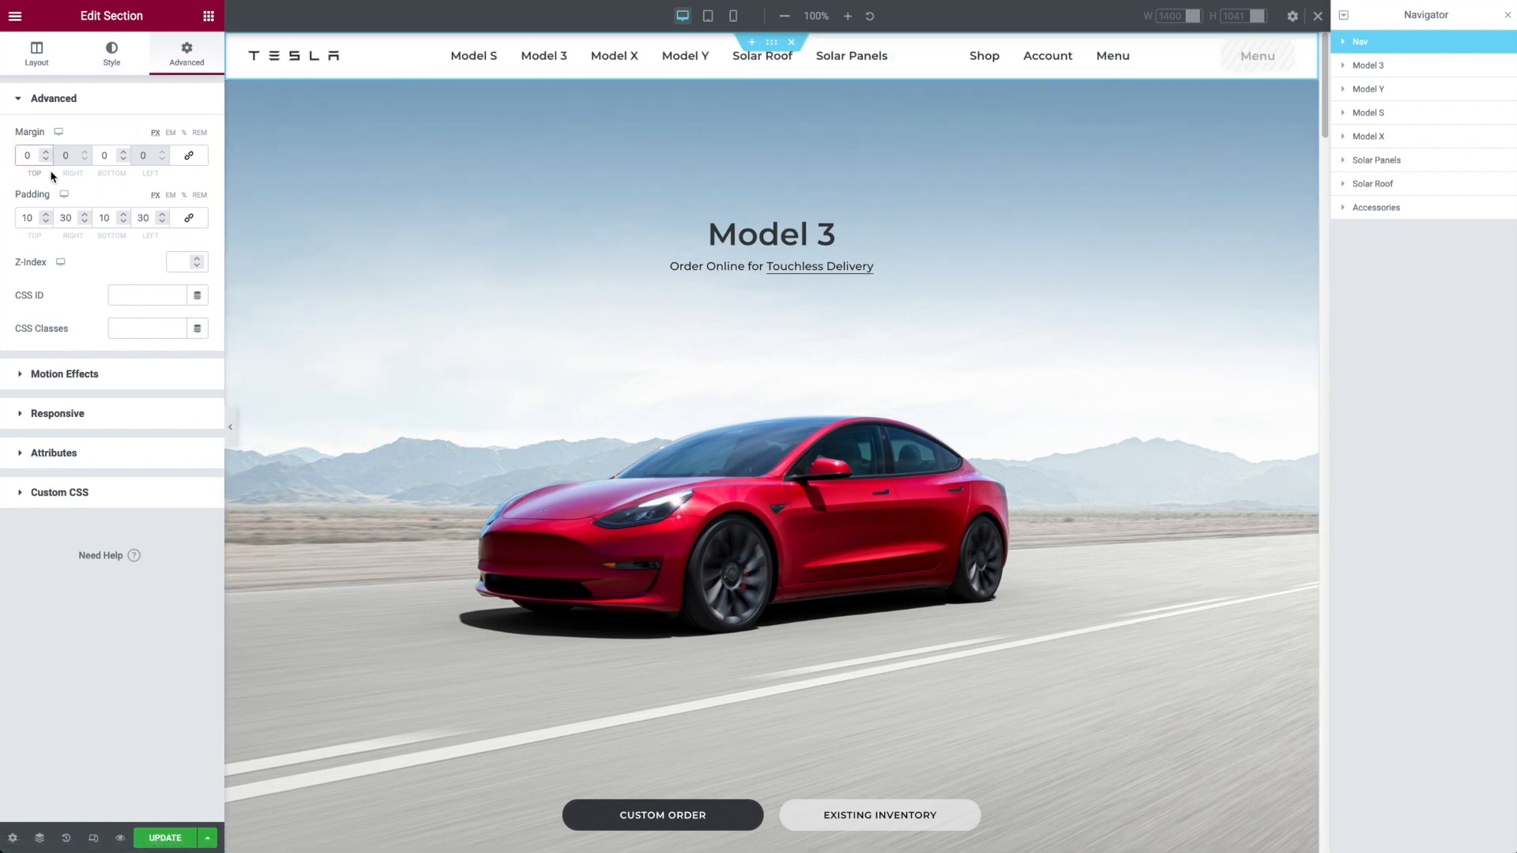
{"action": "type", "text": "-1"}
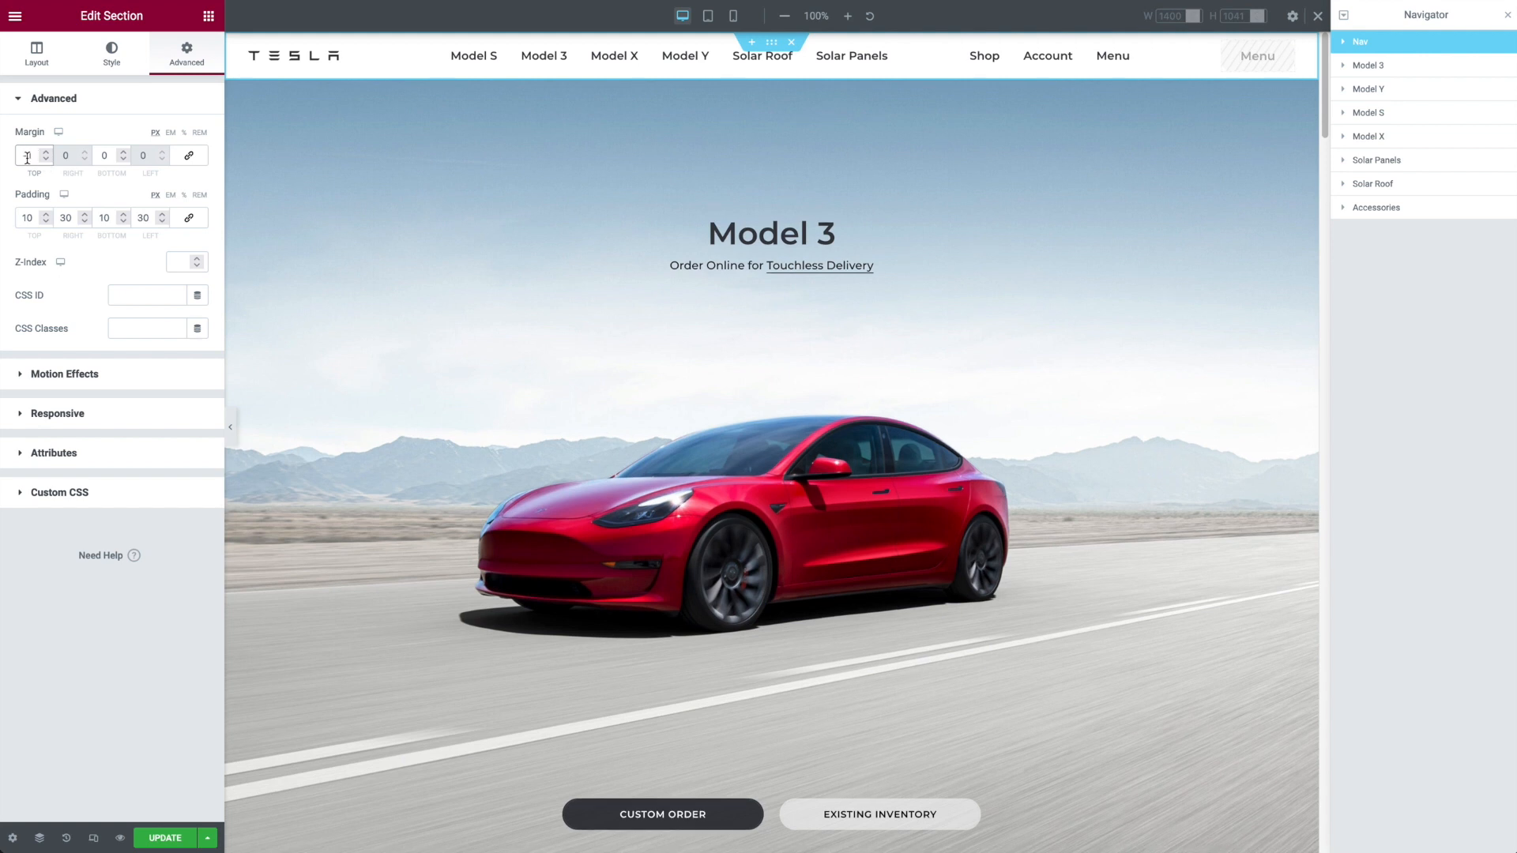
{"action": "key", "text": "Down"}
{"action": "key", "text": "Down"}
{"action": "key", "text": "Down"}
{"action": "key", "text": "Down"}
{"action": "key", "text": "Down"}
{"action": "key", "text": "Down"}
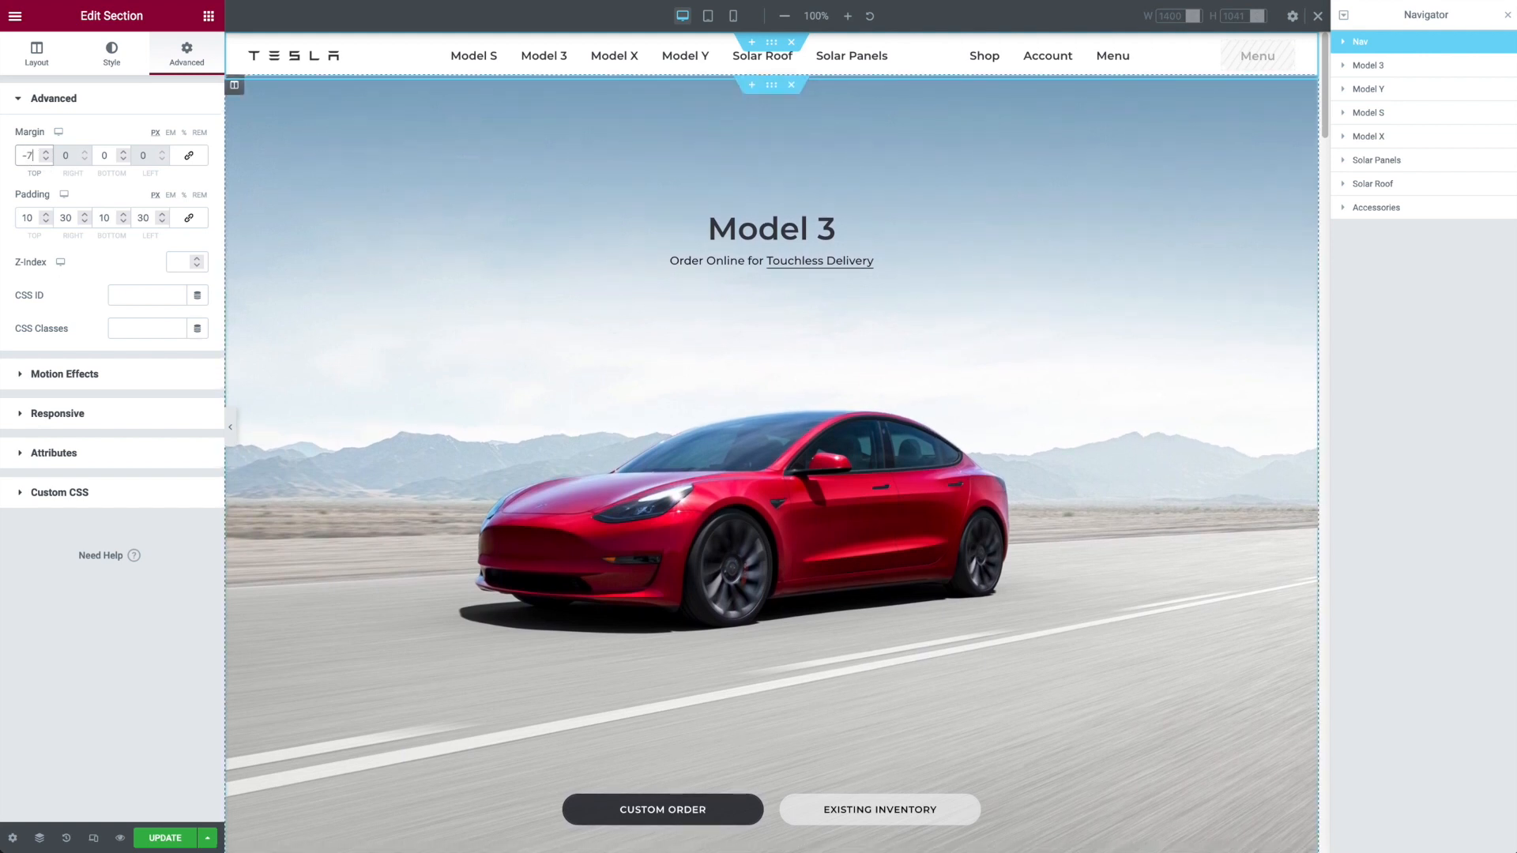
{"action": "key", "text": "BackSpace"}
{"action": "key", "text": "BackSpace"}
{"action": "type", "text": "-60"}
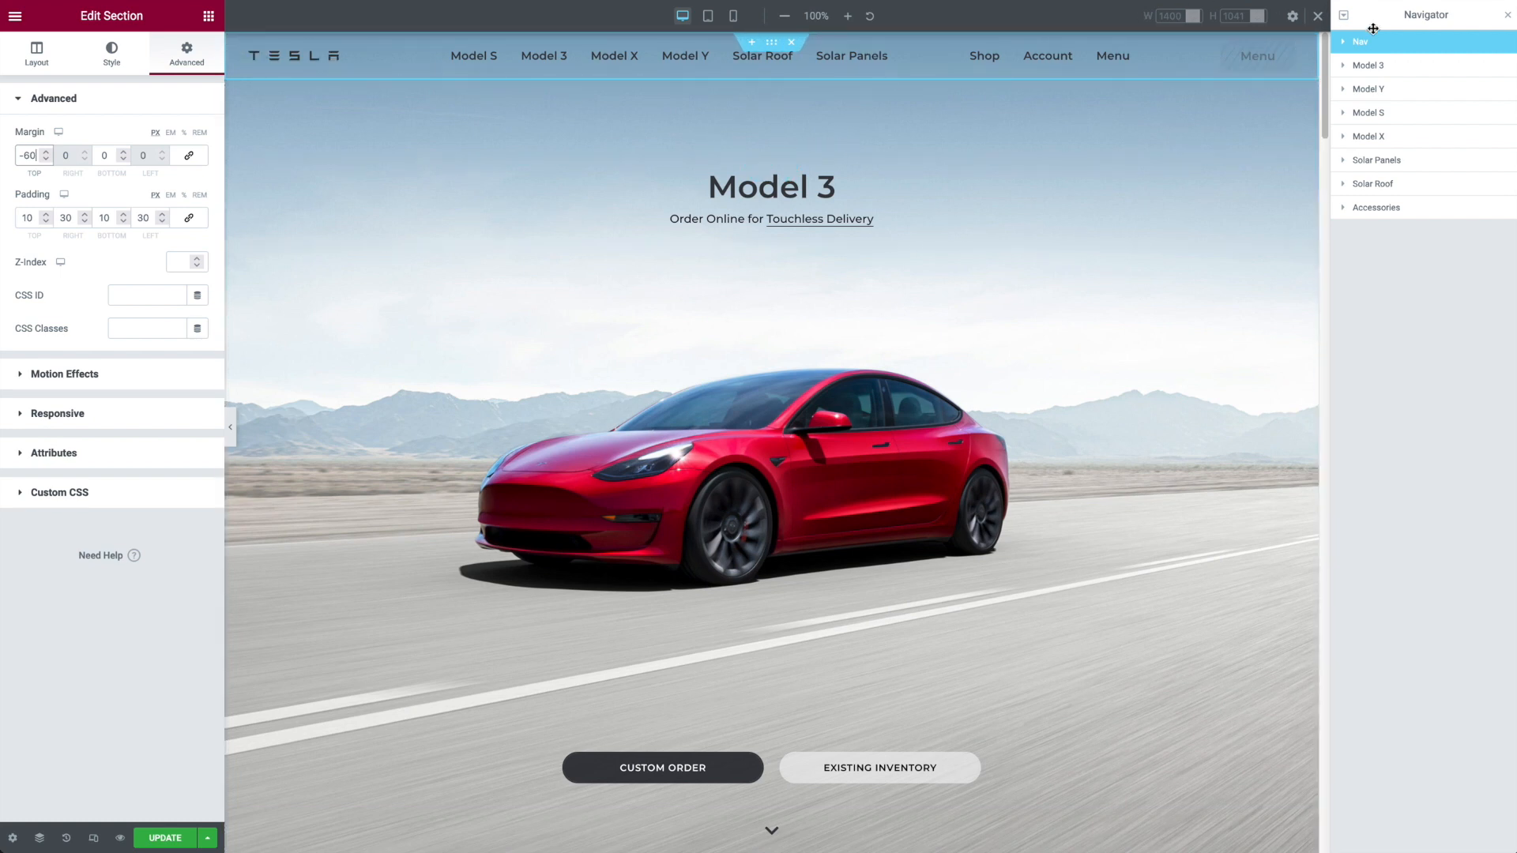
Step: Try the Top and Bottom vertical alignments on the Nav section and restore Middle
{"action": "left_click", "coordinate": [36, 54]}
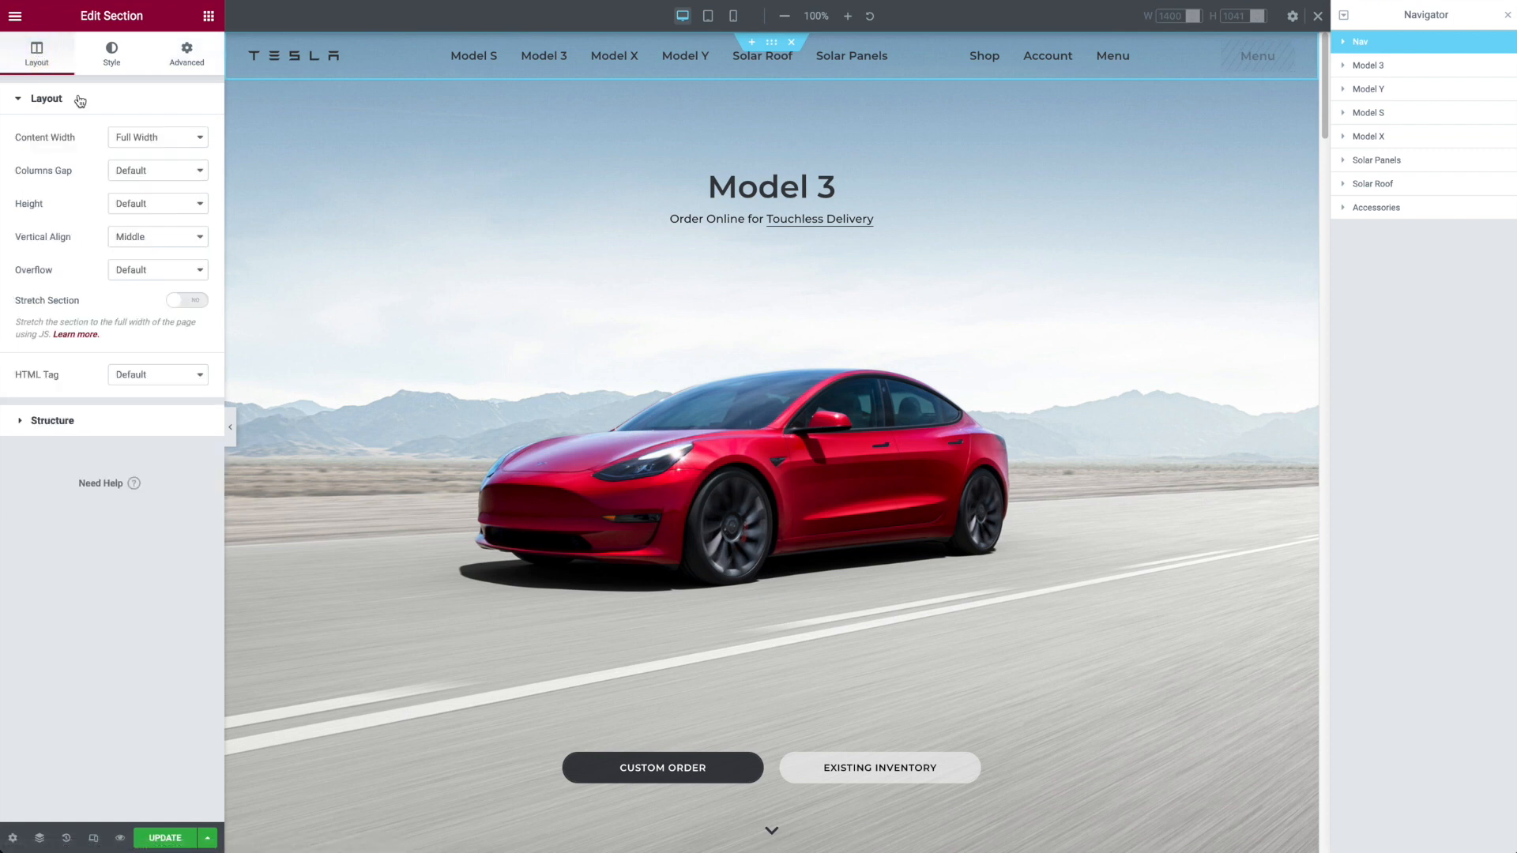
{"action": "left_click", "coordinate": [146, 241]}
{"action": "left_click", "coordinate": [144, 227]}
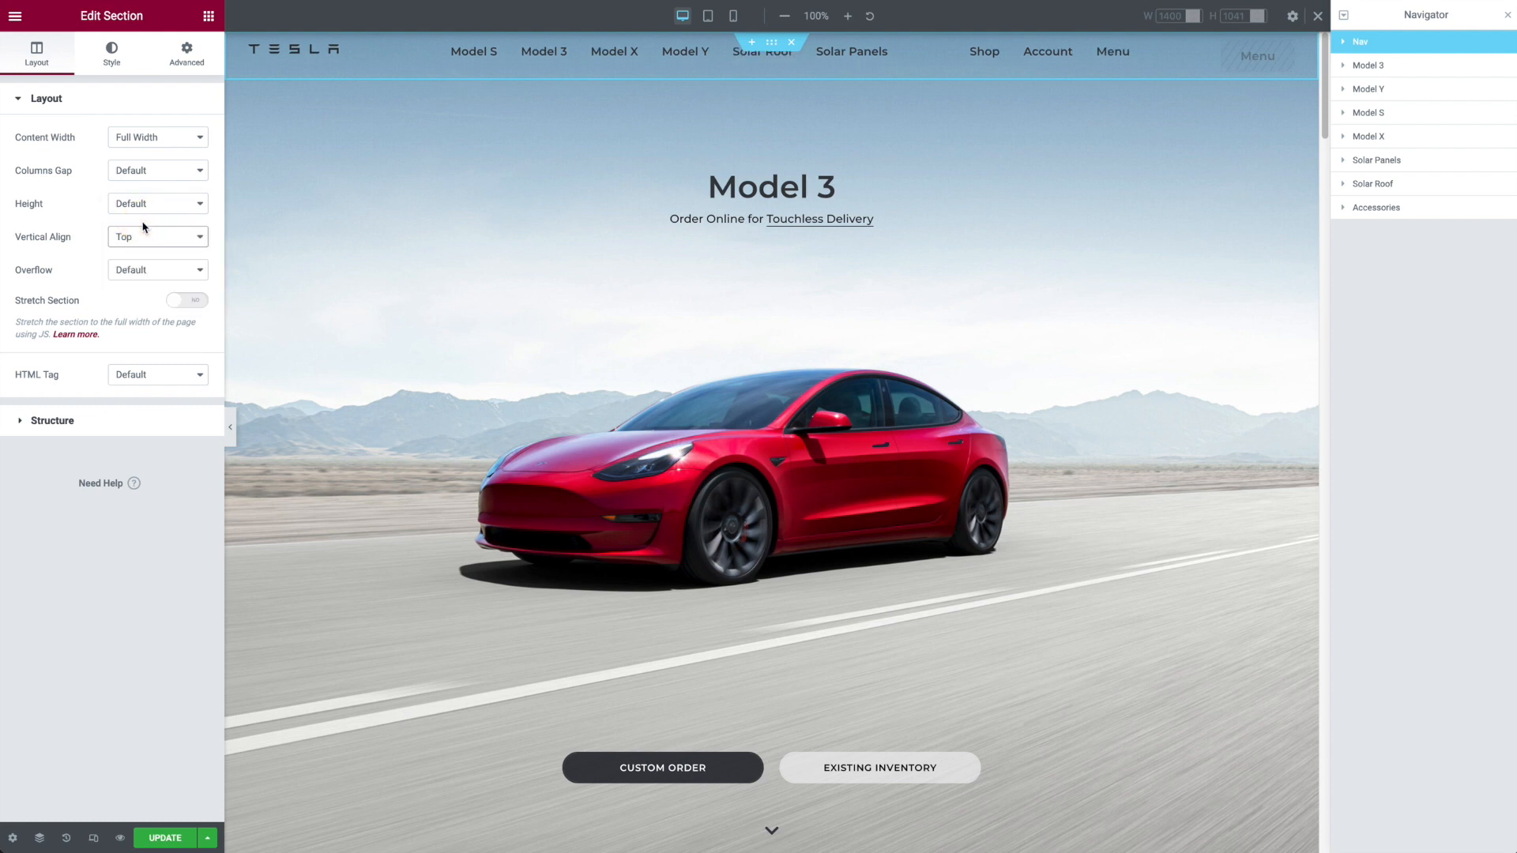
{"action": "left_click", "coordinate": [145, 241]}
{"action": "left_click", "coordinate": [147, 266]}
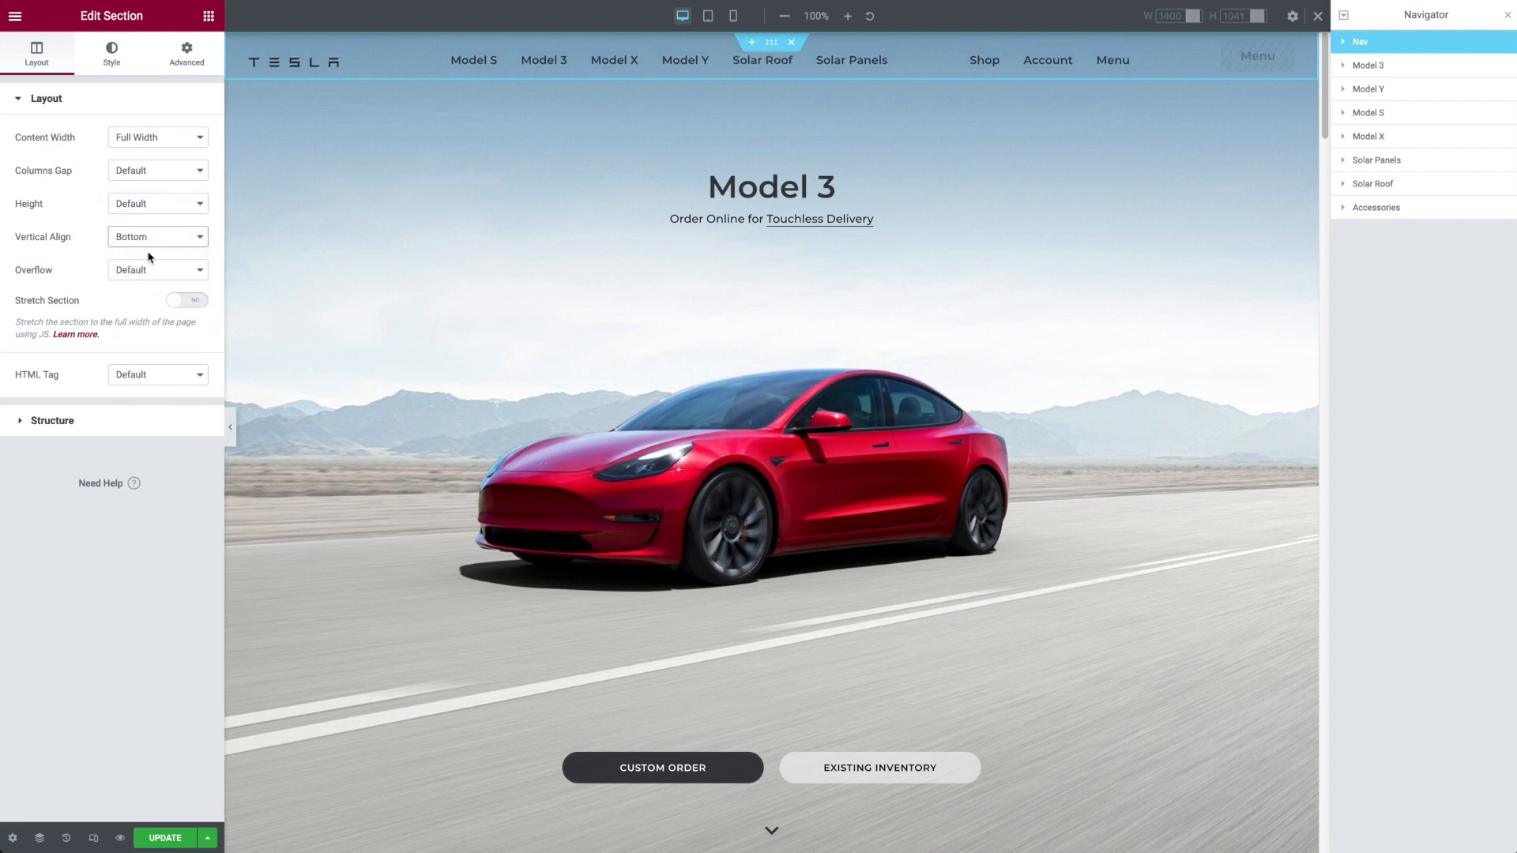
{"action": "left_click", "coordinate": [153, 237]}
{"action": "left_click", "coordinate": [152, 222]}
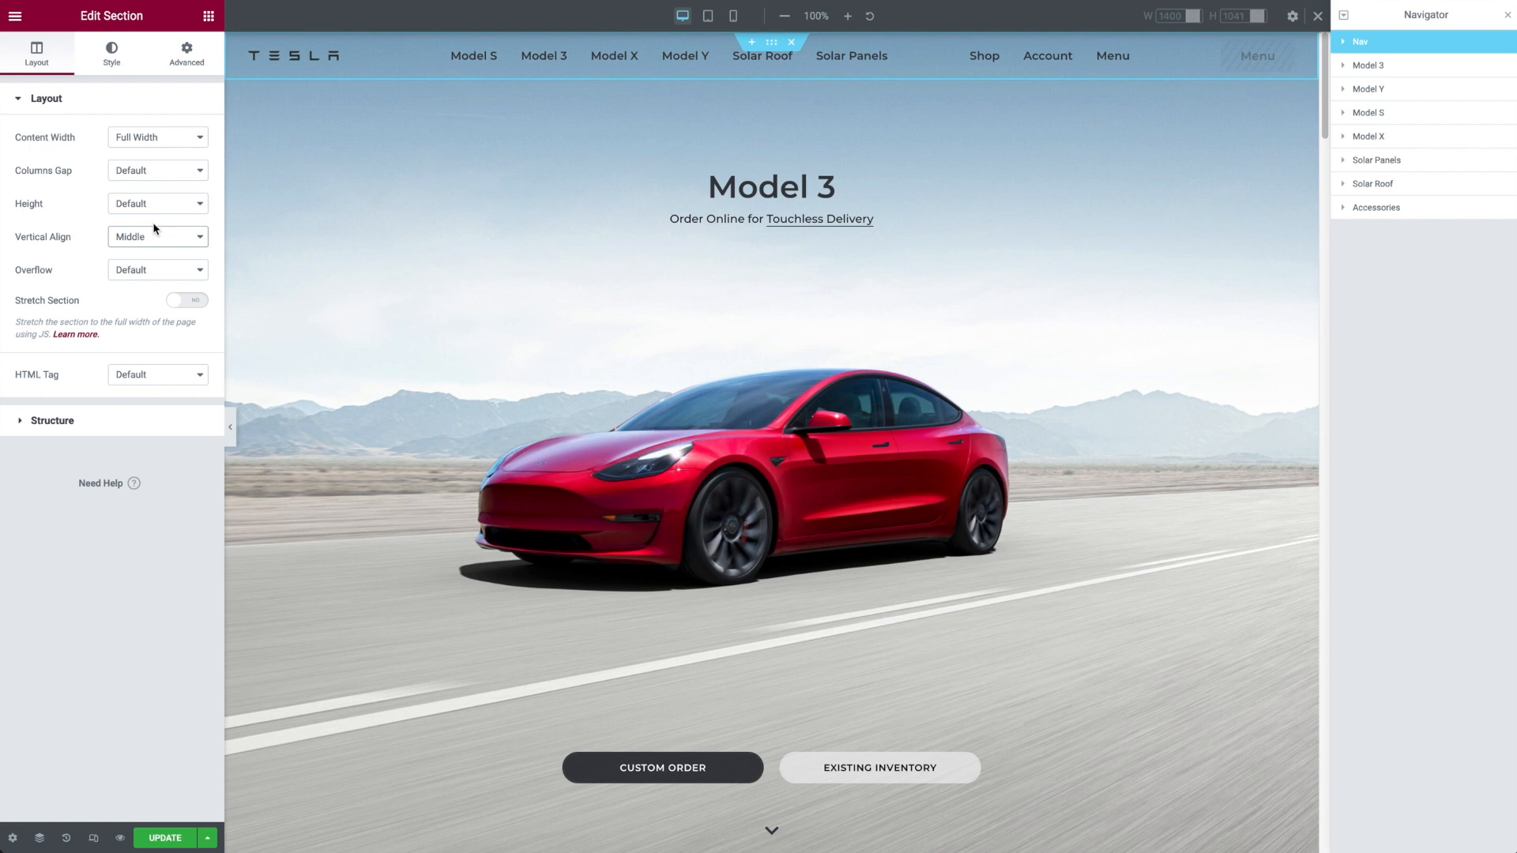
Step: Review the Nav section's background style options and its layout settings
{"action": "left_click", "coordinate": [101, 49]}
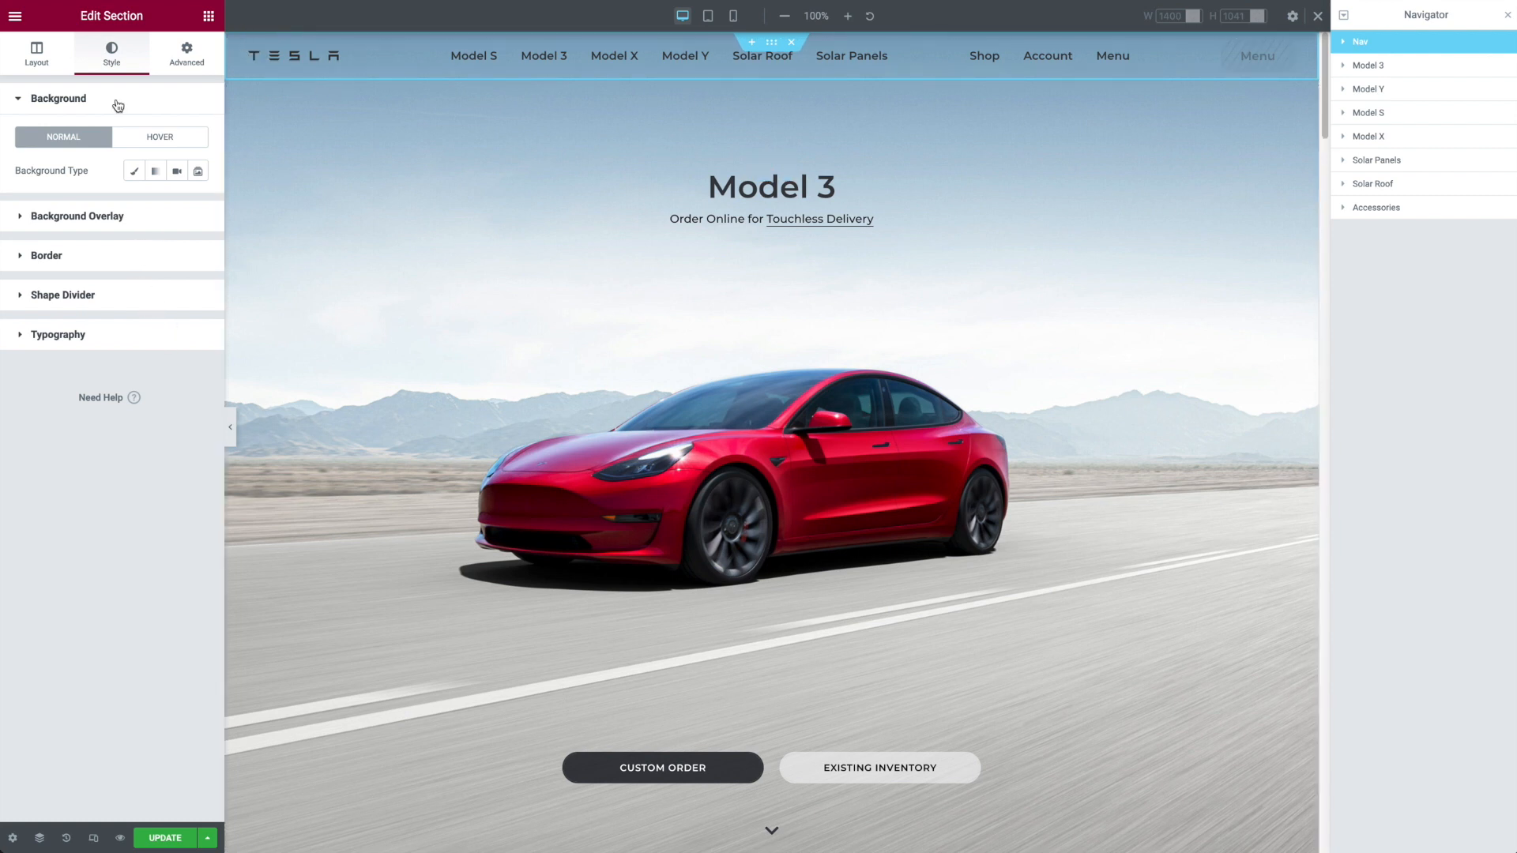
{"action": "left_click", "coordinate": [15, 15]}
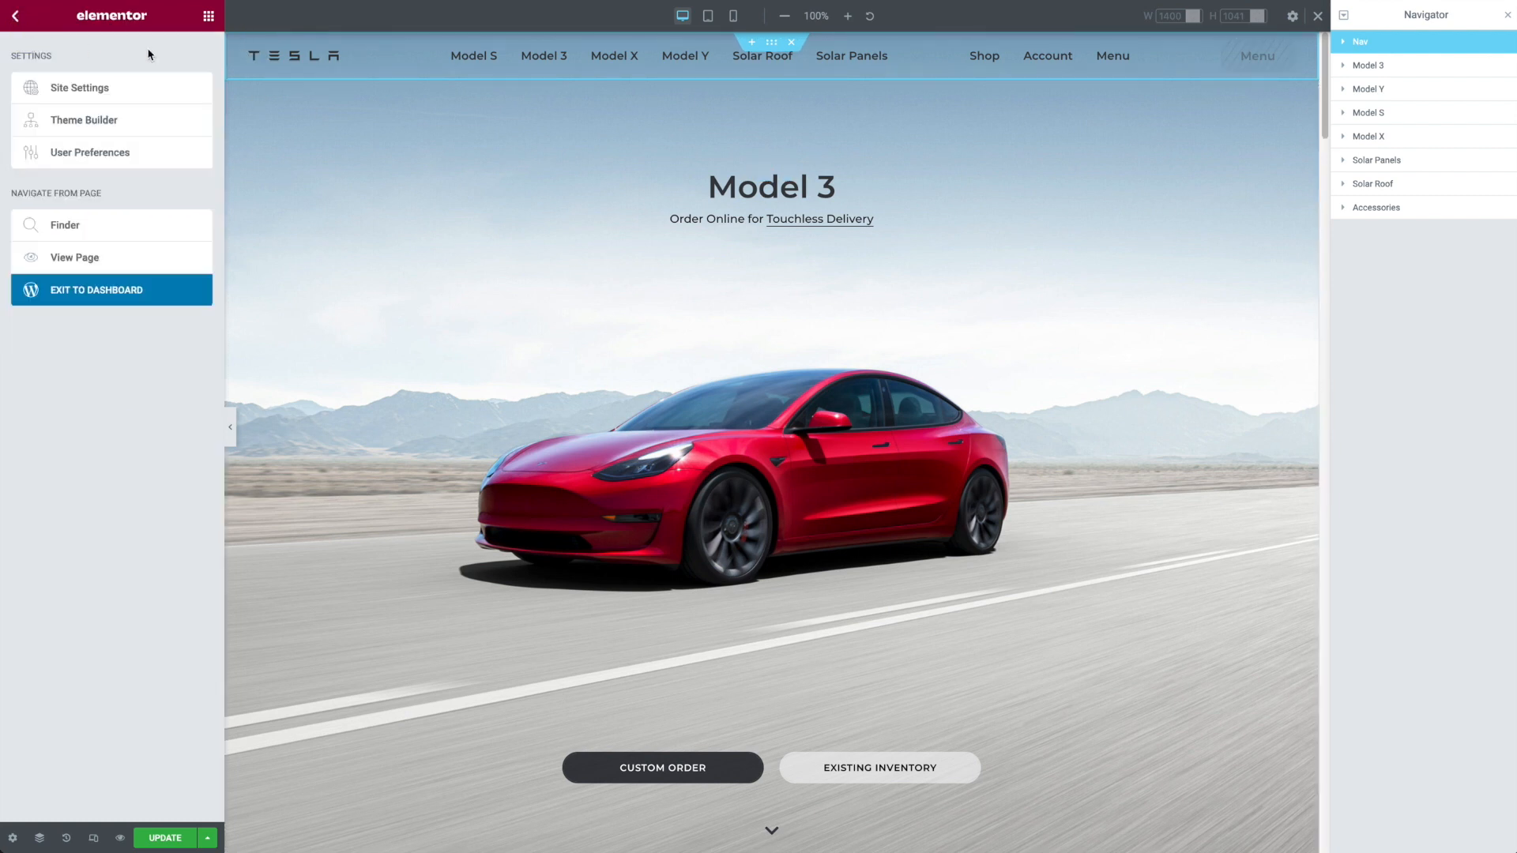
{"action": "left_click", "coordinate": [771, 42]}
{"action": "left_click", "coordinate": [40, 63]}
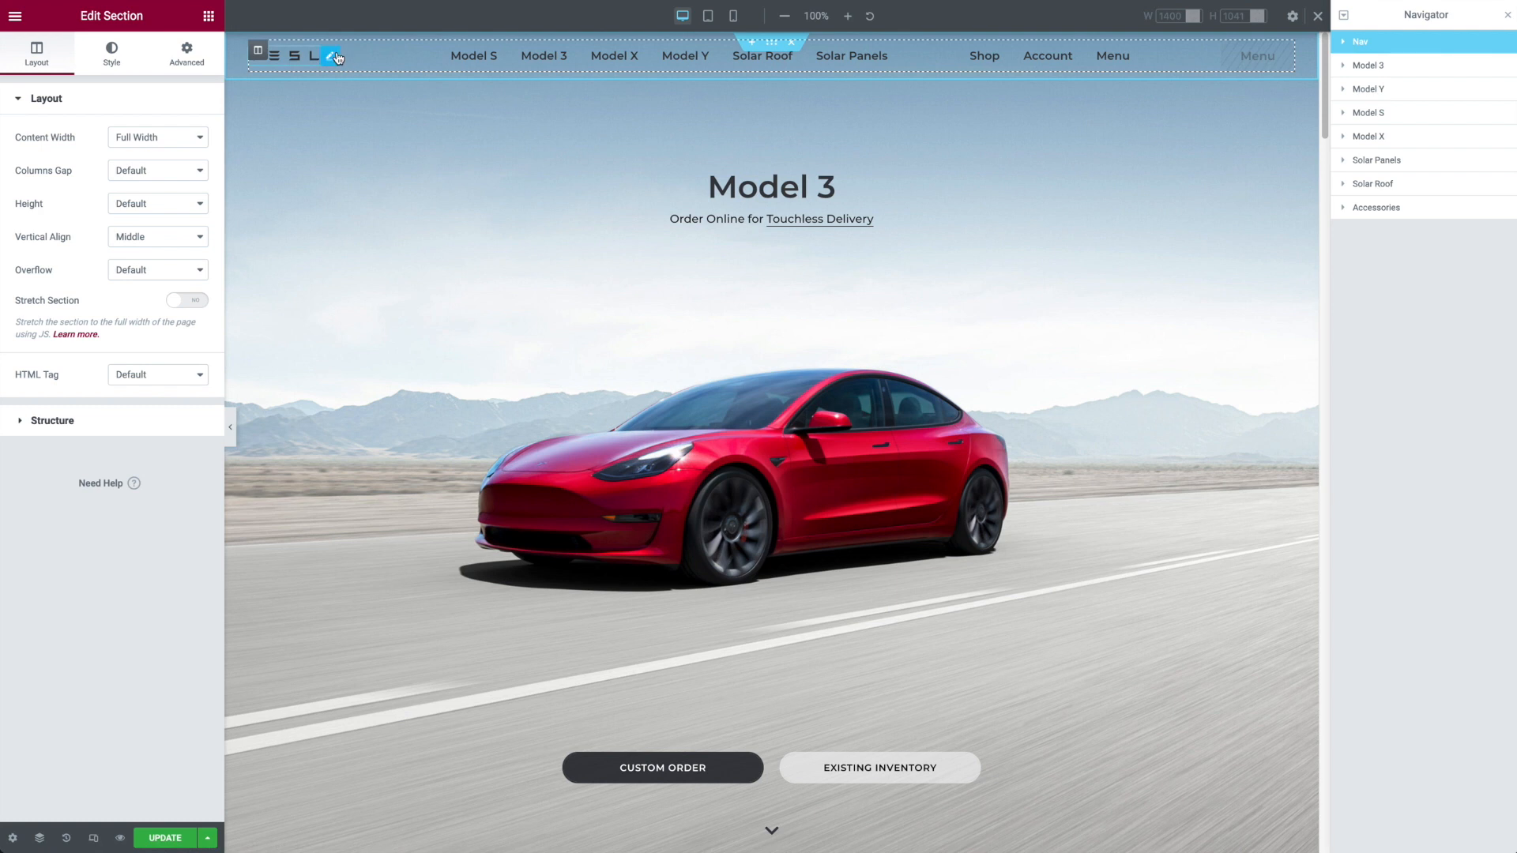
Step: Examine the SVG code of the navigation logo's HTML widget and look up that widget by searching the elements for "html"
{"action": "left_click", "coordinate": [333, 57]}
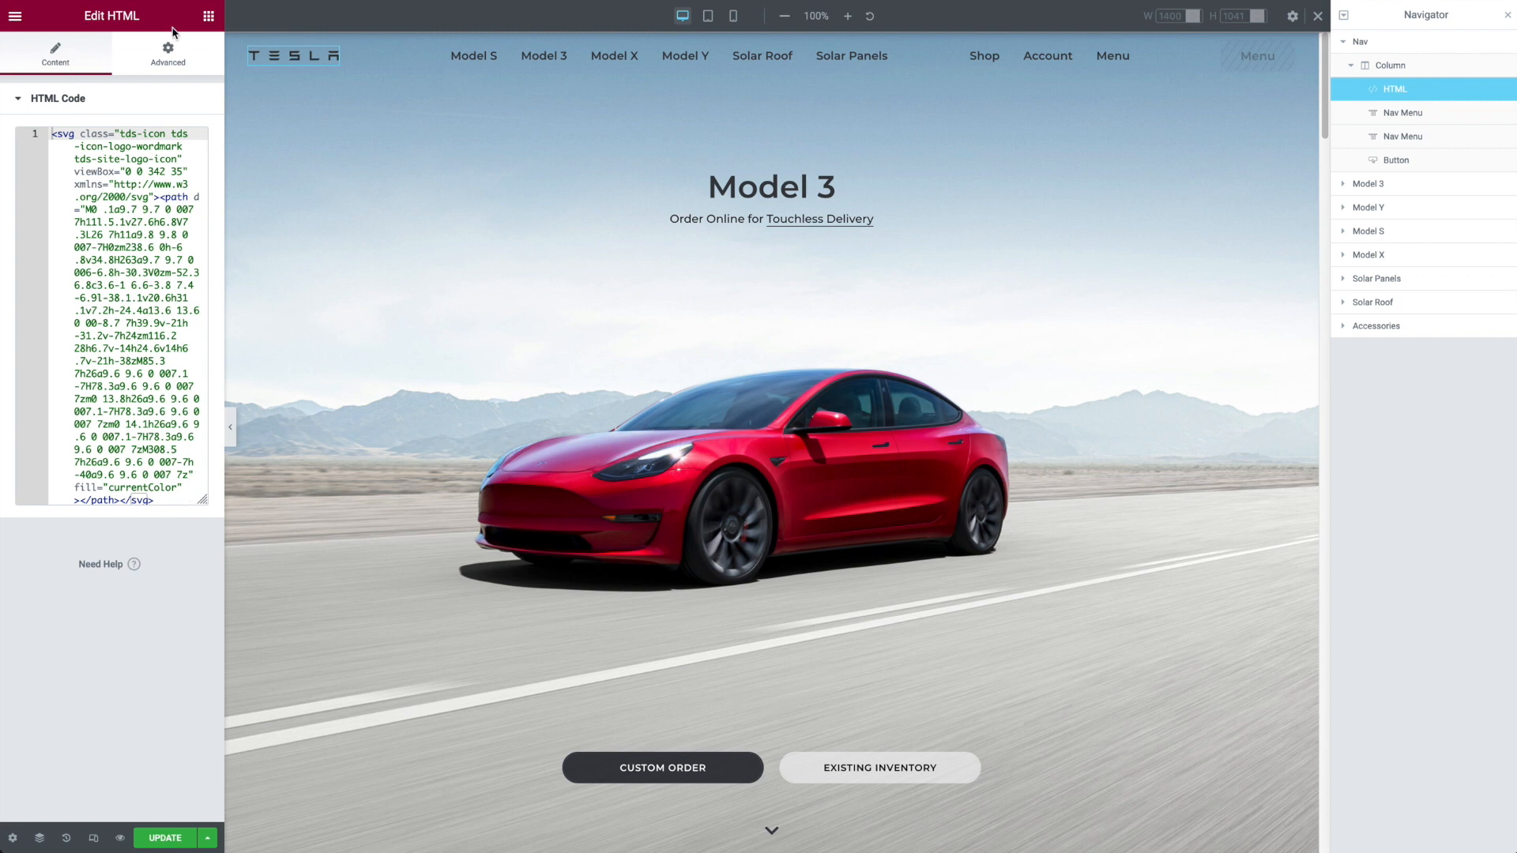
{"action": "left_click", "coordinate": [208, 16]}
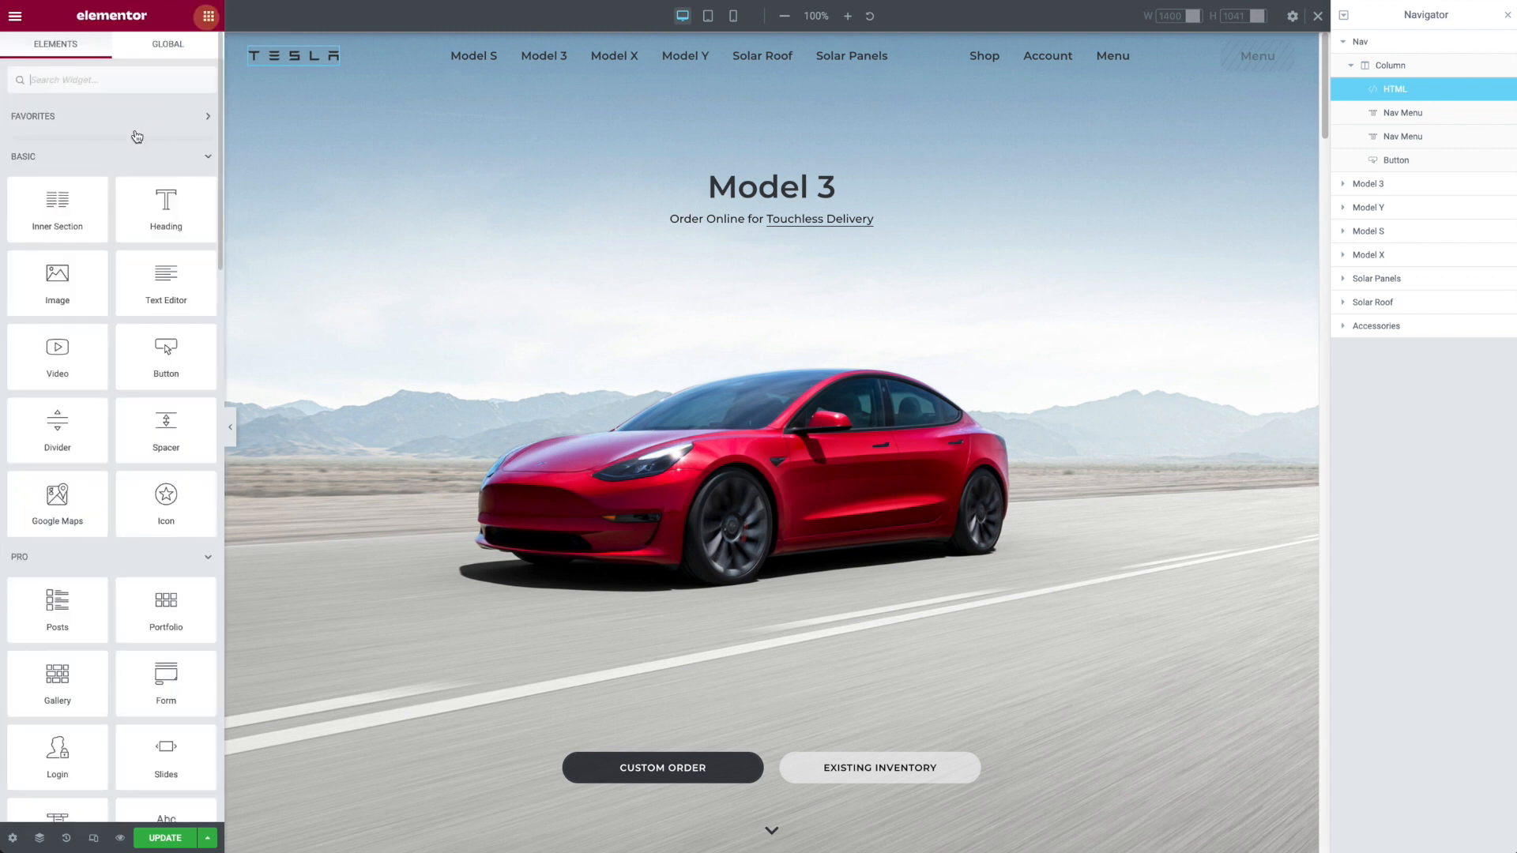
{"action": "left_click", "coordinate": [112, 82]}
{"action": "type", "text": "html"}
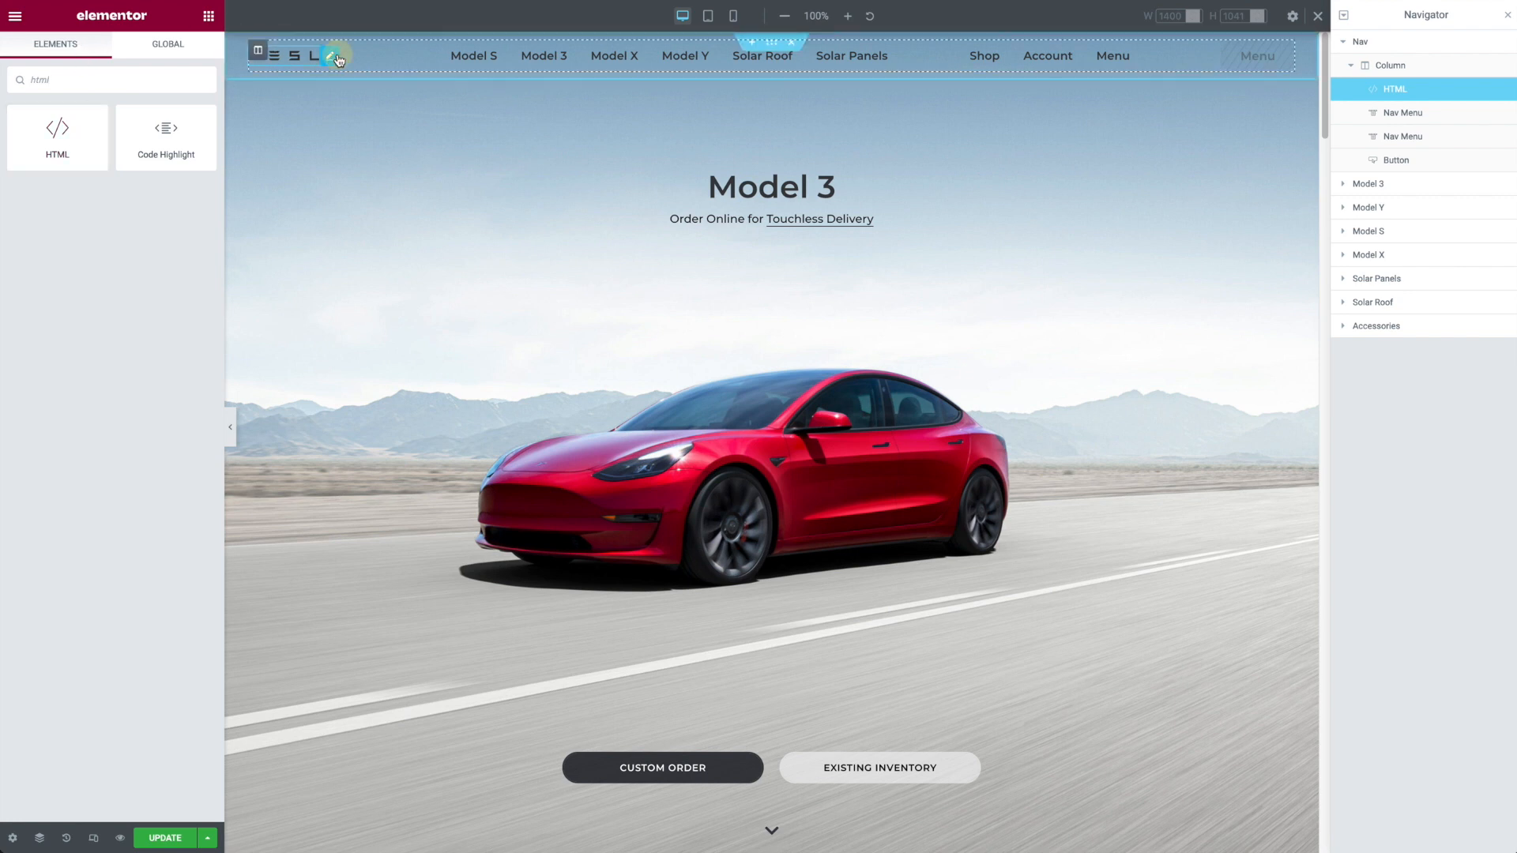
{"action": "left_click", "coordinate": [333, 57]}
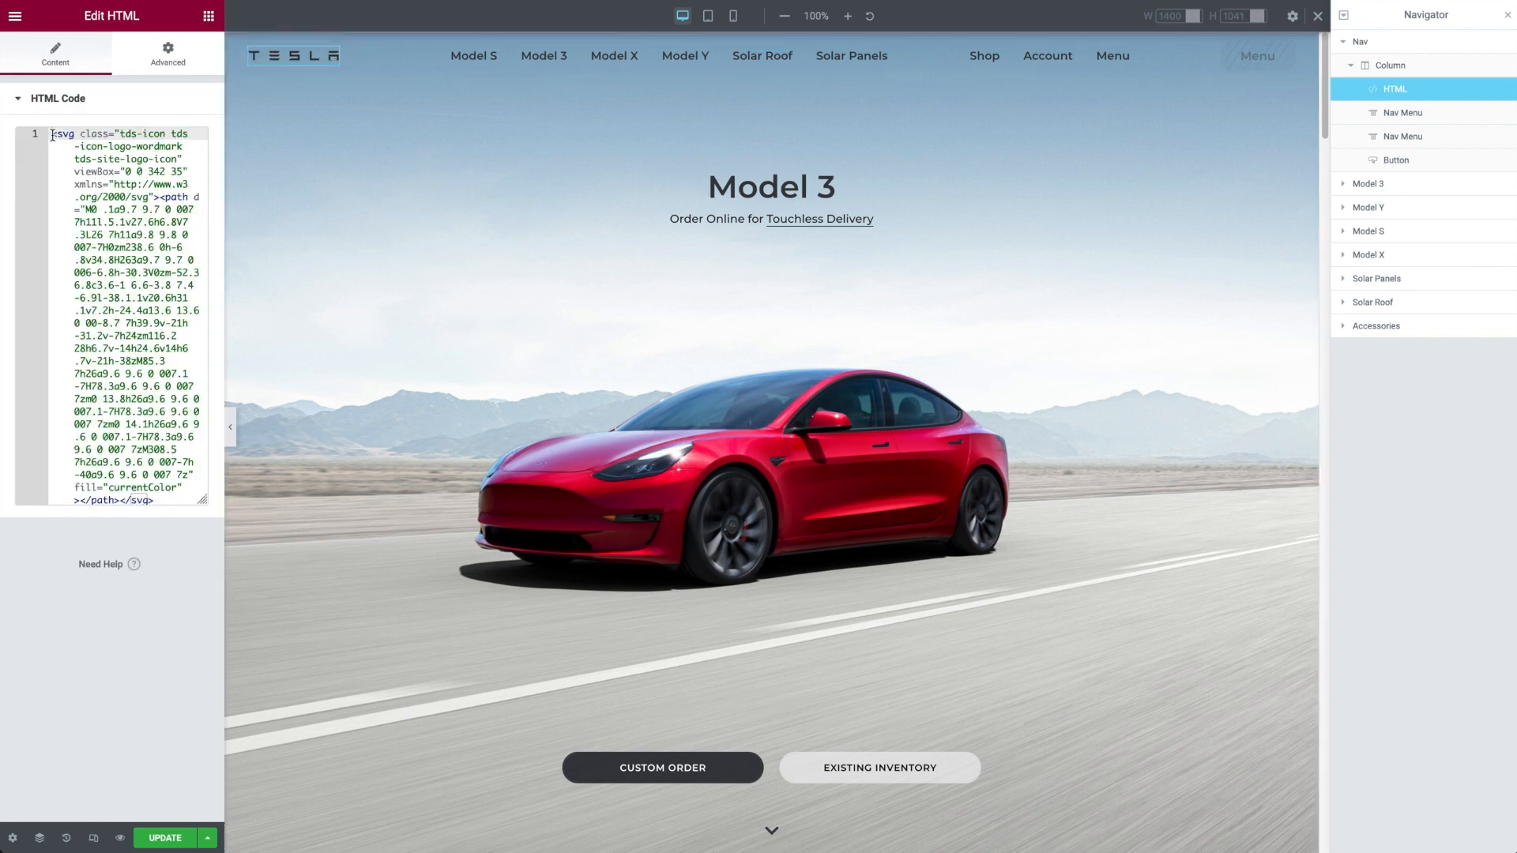
Step: Examine the full SVG code of the logo's HTML widget and its custom width under the positioning settings
{"action": "left_click_drag", "start_coordinate": [52, 135], "coordinate": [215, 524]}
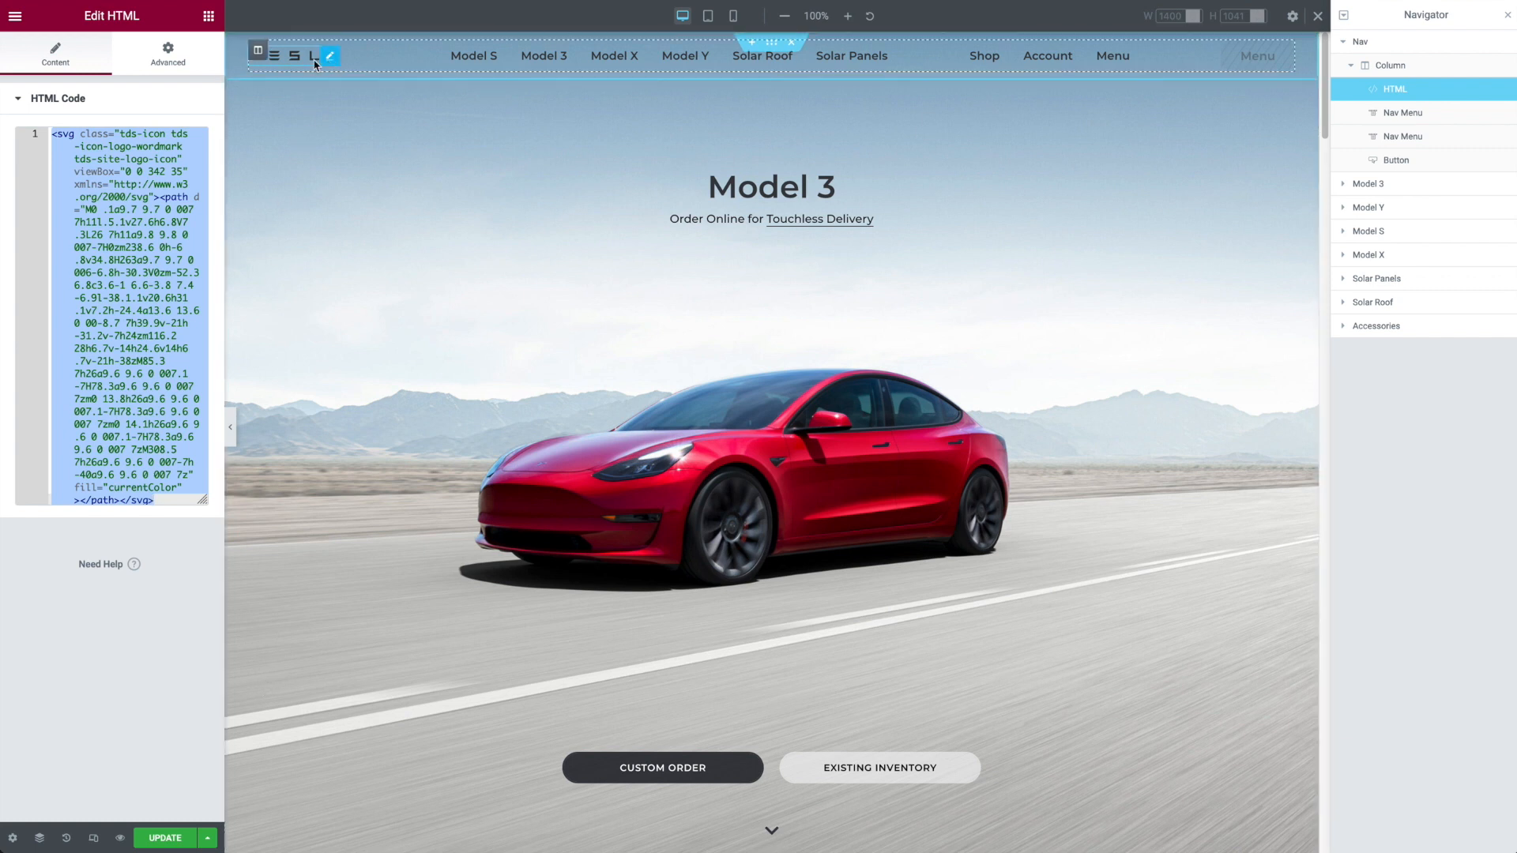
{"action": "left_click", "coordinate": [165, 59]}
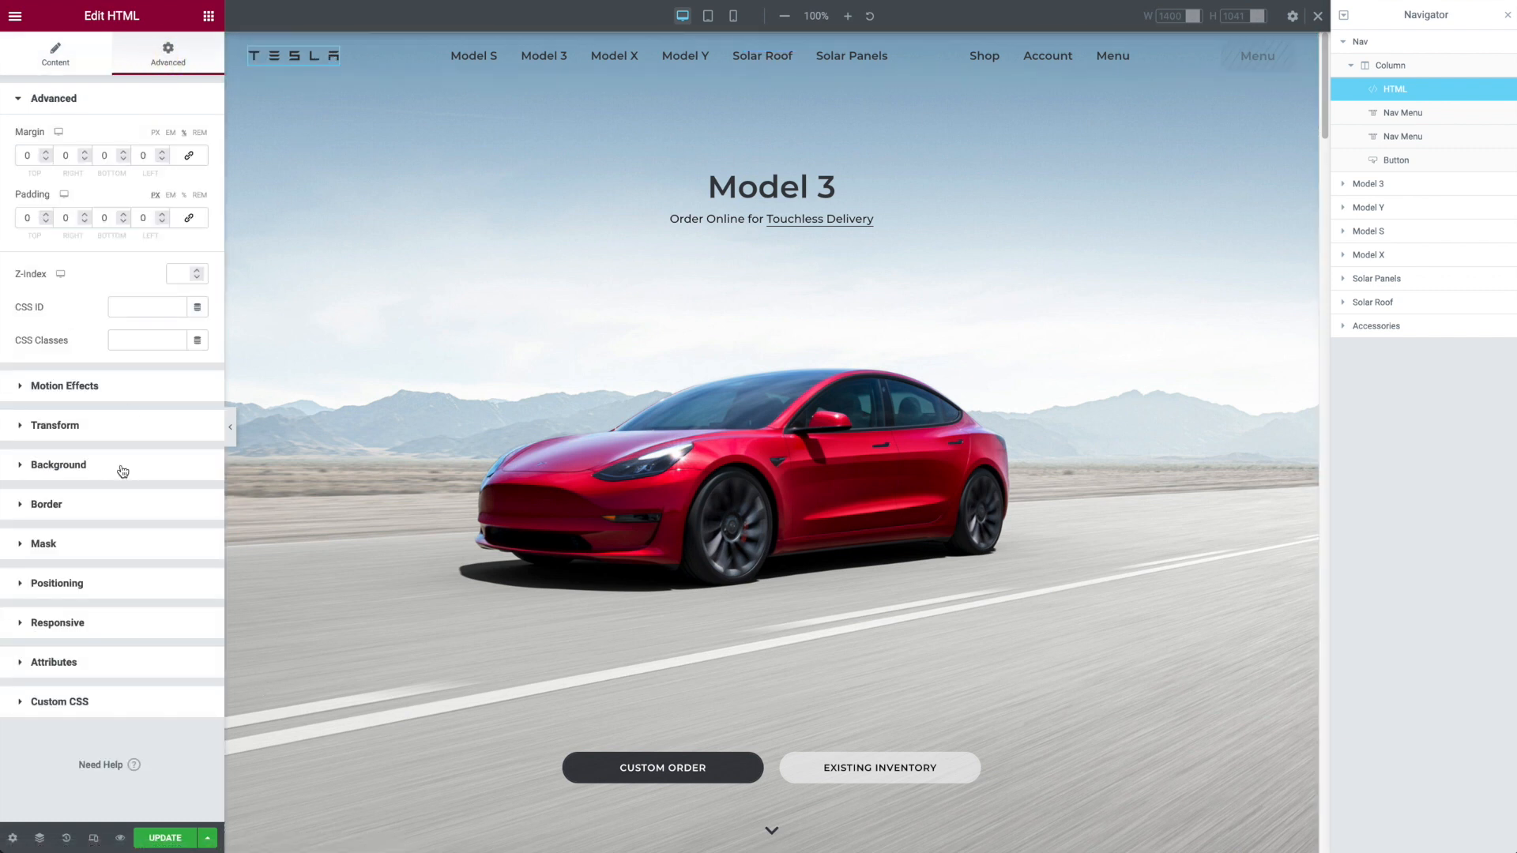
{"action": "left_click", "coordinate": [98, 593]}
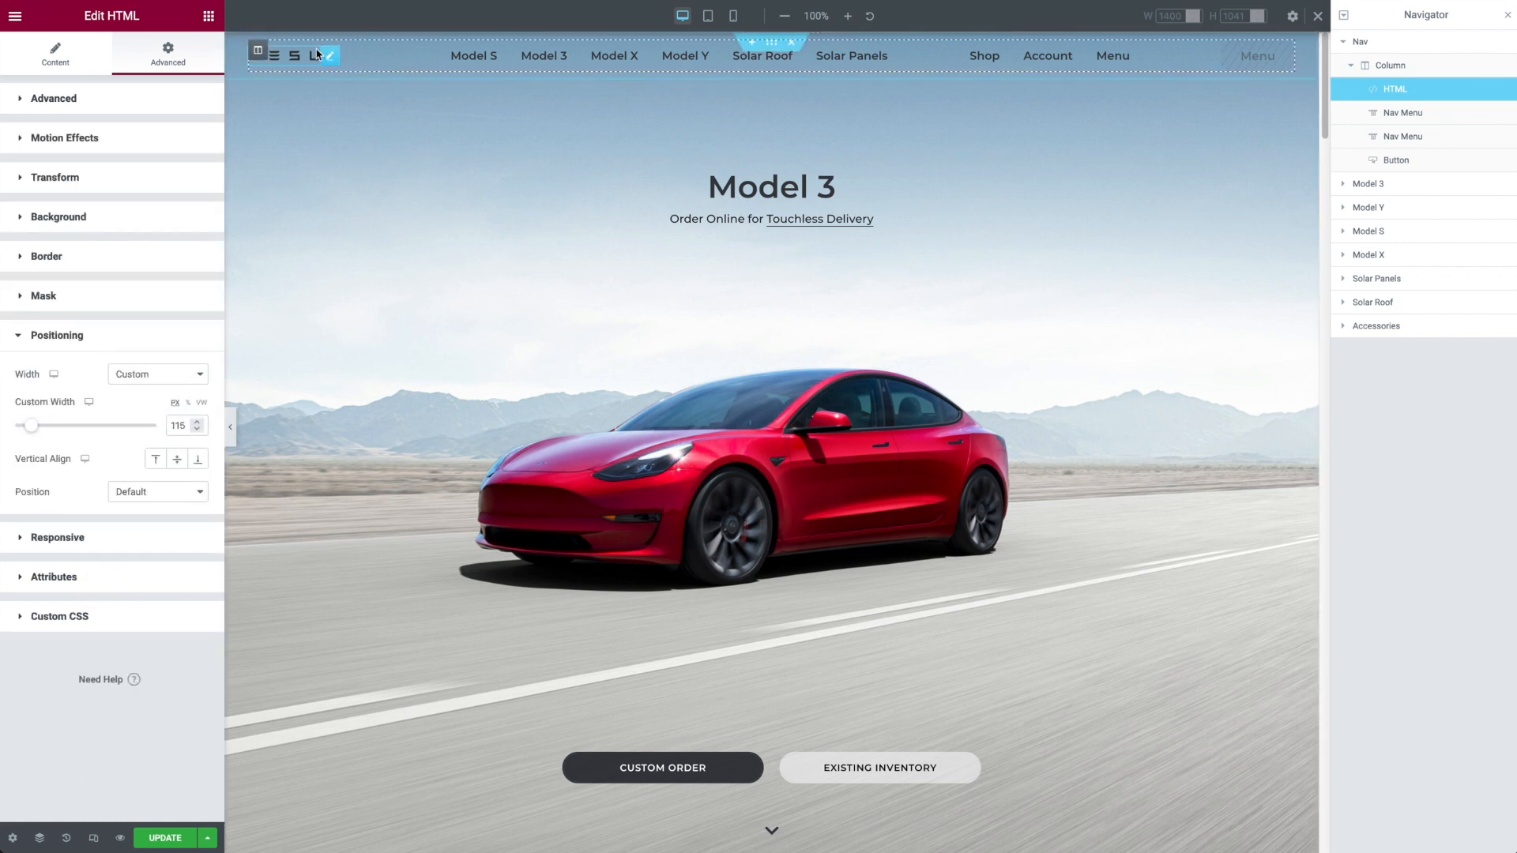
Step: Search the available widgets for "image" to look up the Image widget as an alternative for the logo
{"action": "left_click", "coordinate": [210, 19]}
{"action": "left_click", "coordinate": [85, 79]}
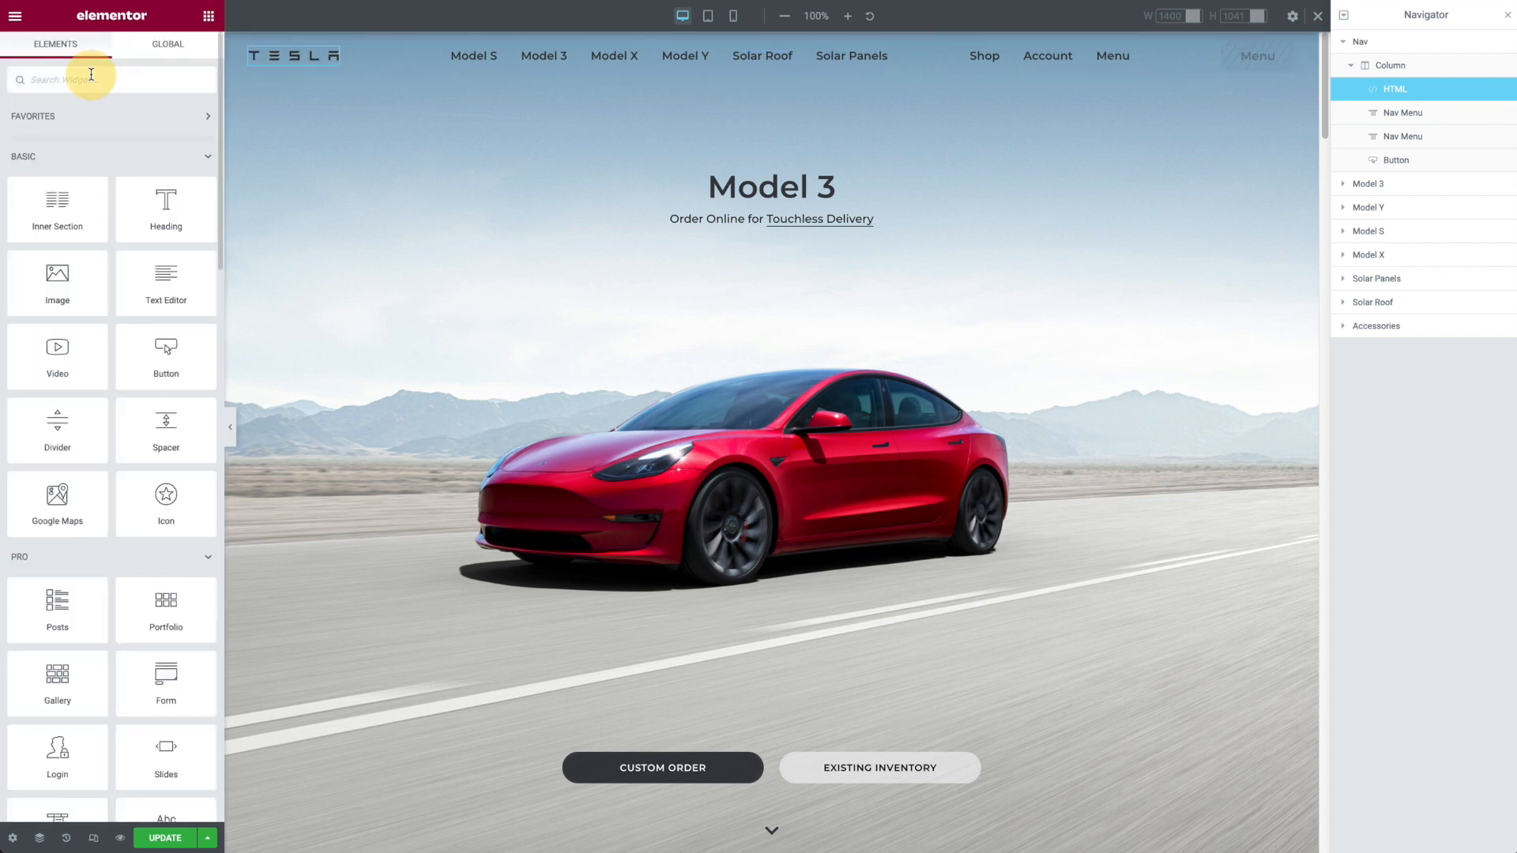
{"action": "type", "text": "image"}
{"action": "mouse_move", "coordinate": [57, 132]}
{"action": "left_mouse_down"}
{"action": "mouse_move", "coordinate": [352, 47]}
{"action": "mouse_move", "coordinate": [51, 135]}
{"action": "left_mouse_up"}
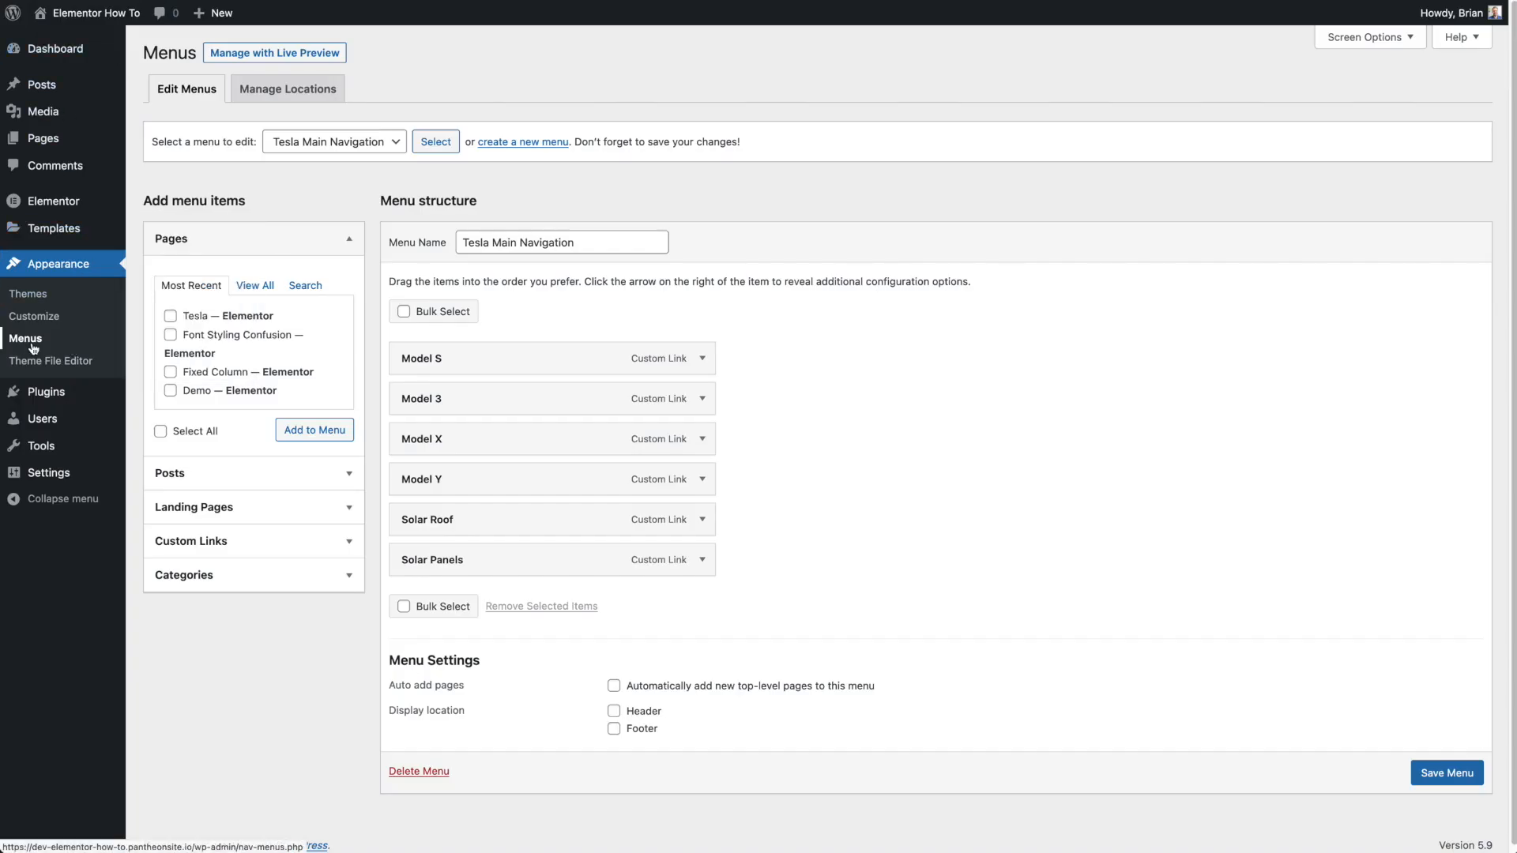
Step: Examine the Tesla Main Navigation items and the choice of menus to edit on the WordPress Menus screen
{"action": "left_click", "coordinate": [393, 146]}
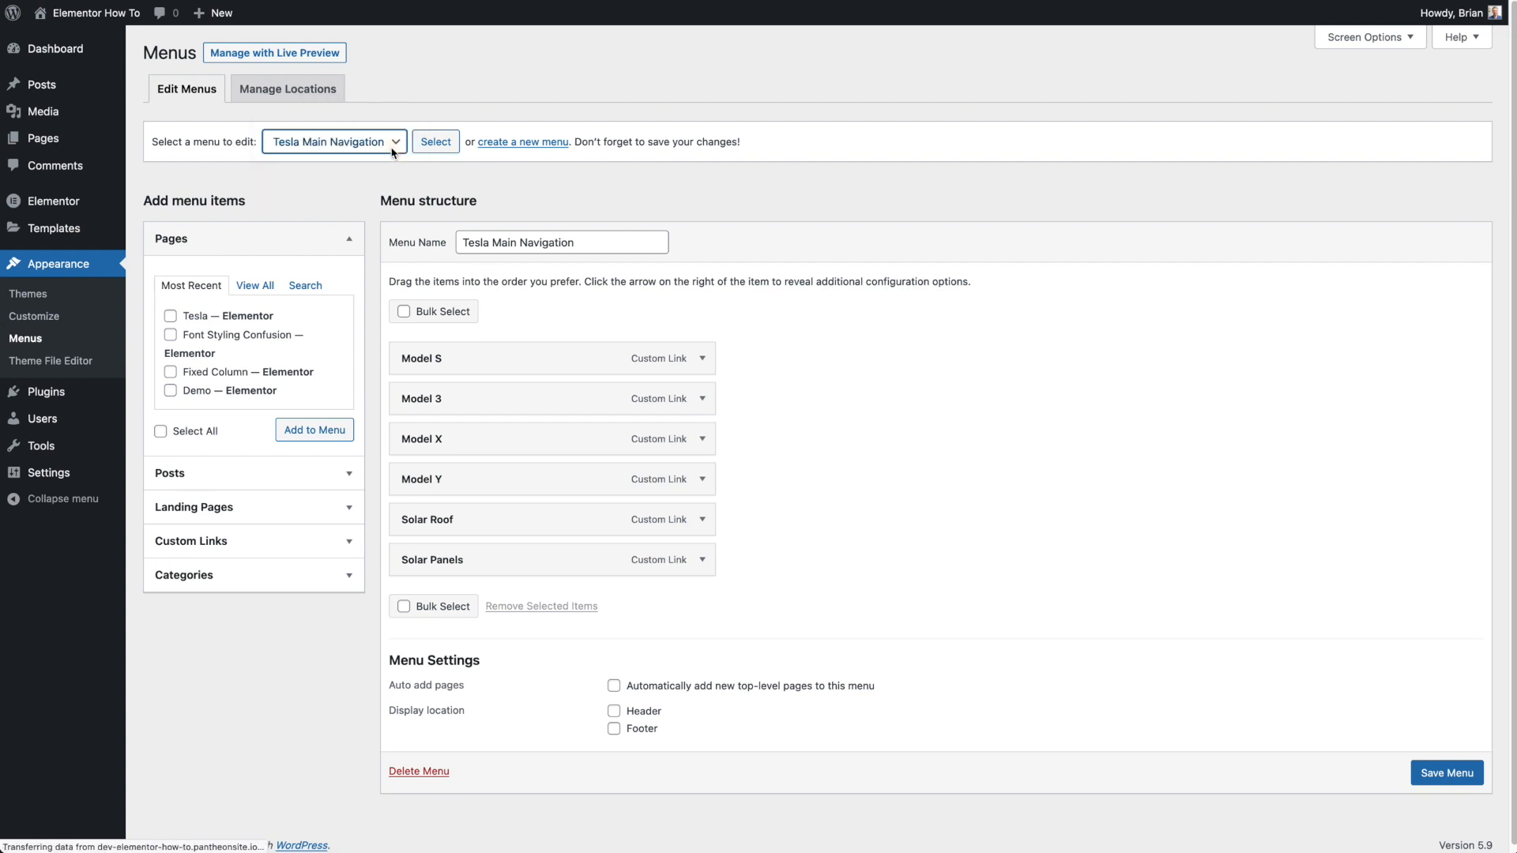
{"action": "left_click", "coordinate": [392, 145]}
{"action": "left_click", "coordinate": [390, 144]}
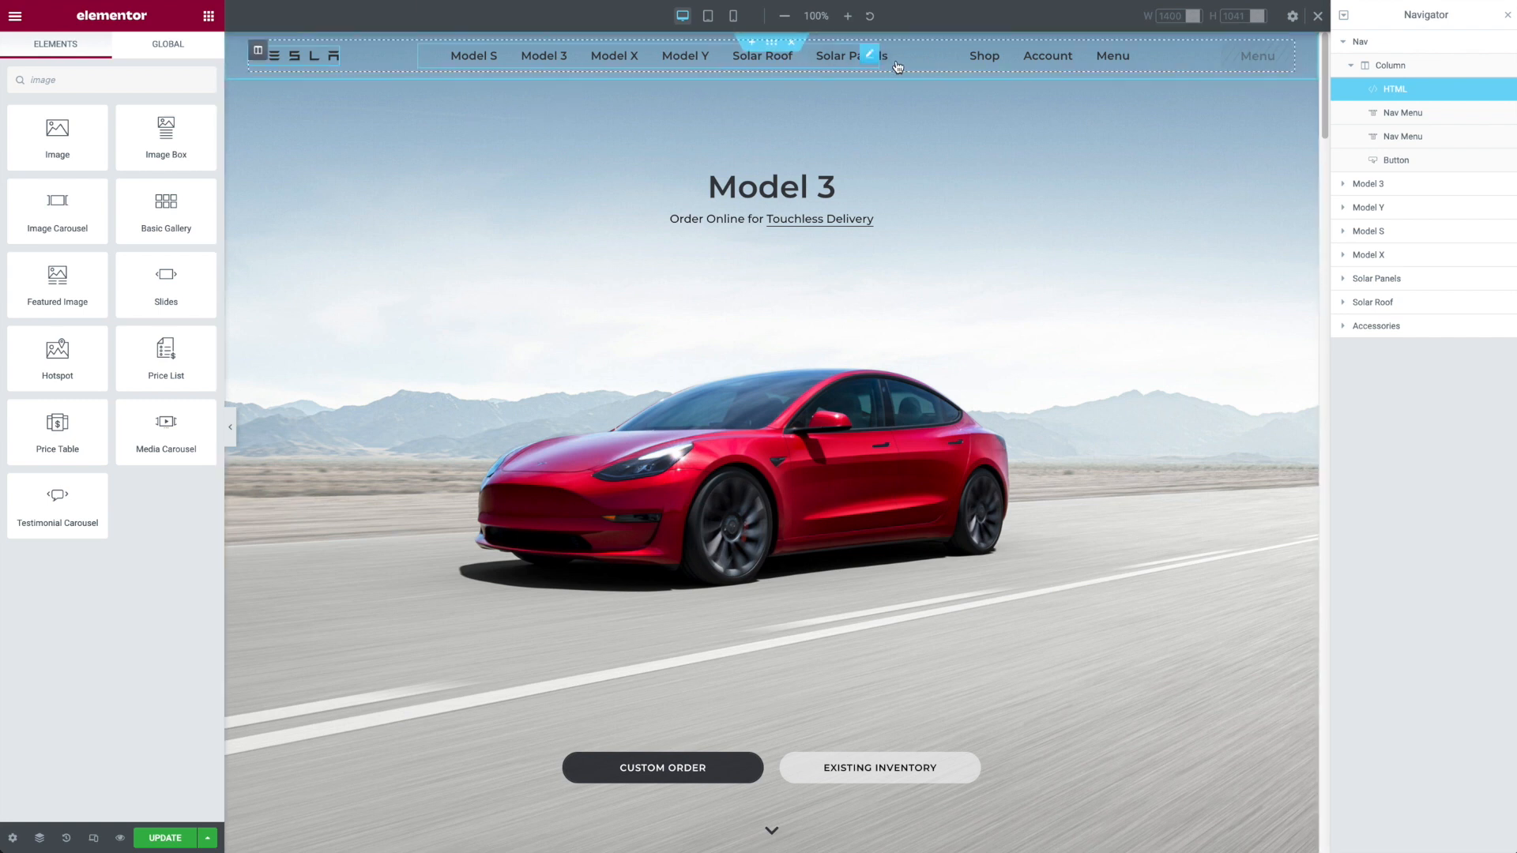
Step: Review the main Nav Menu widget's available menus, its pointer options and its style settings in Elementor
{"action": "left_click", "coordinate": [869, 57]}
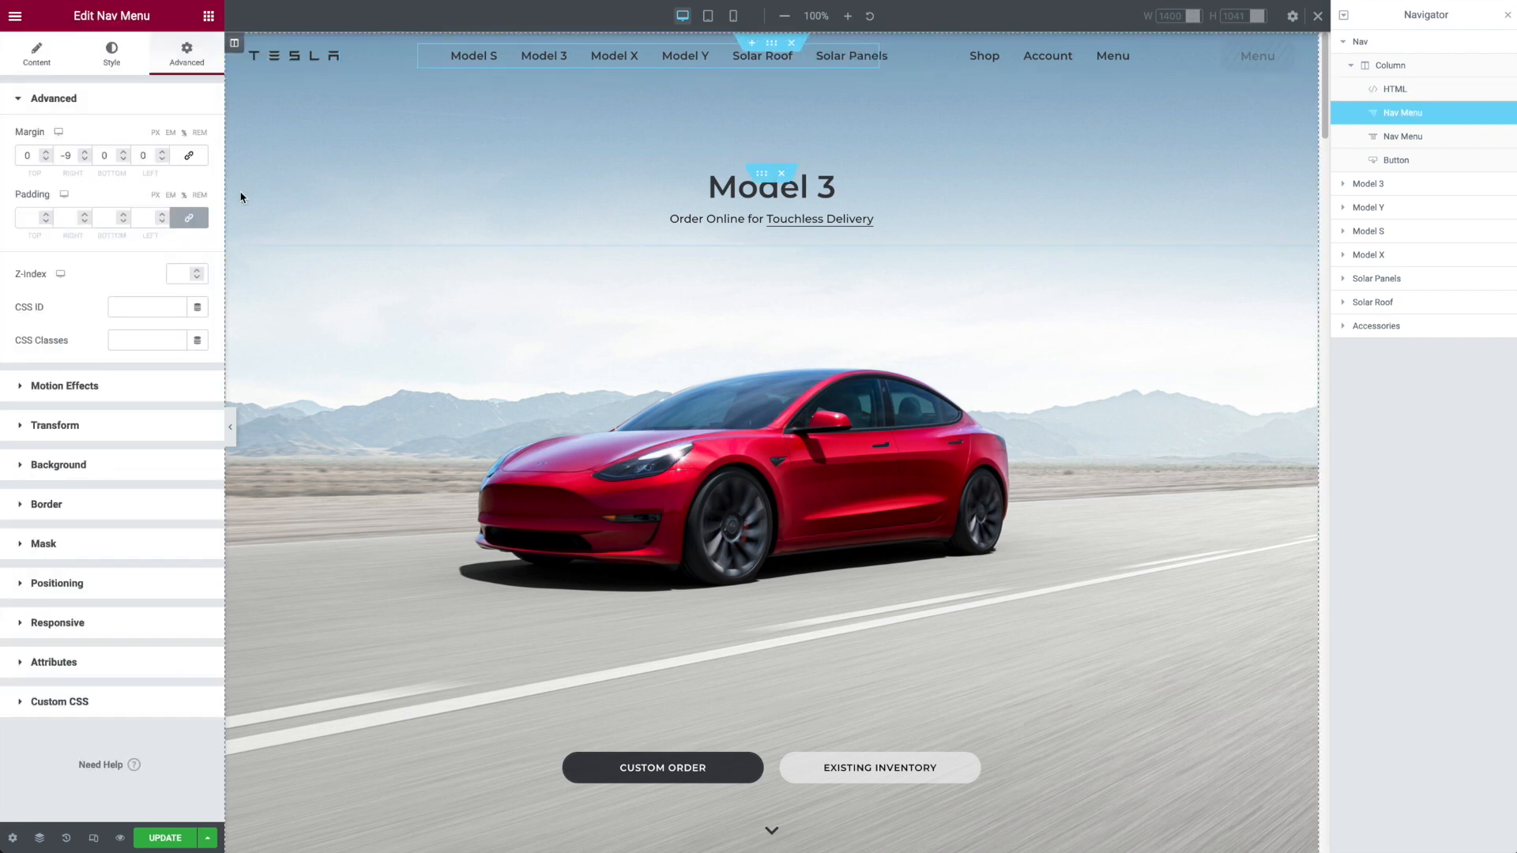
{"action": "left_click", "coordinate": [54, 55]}
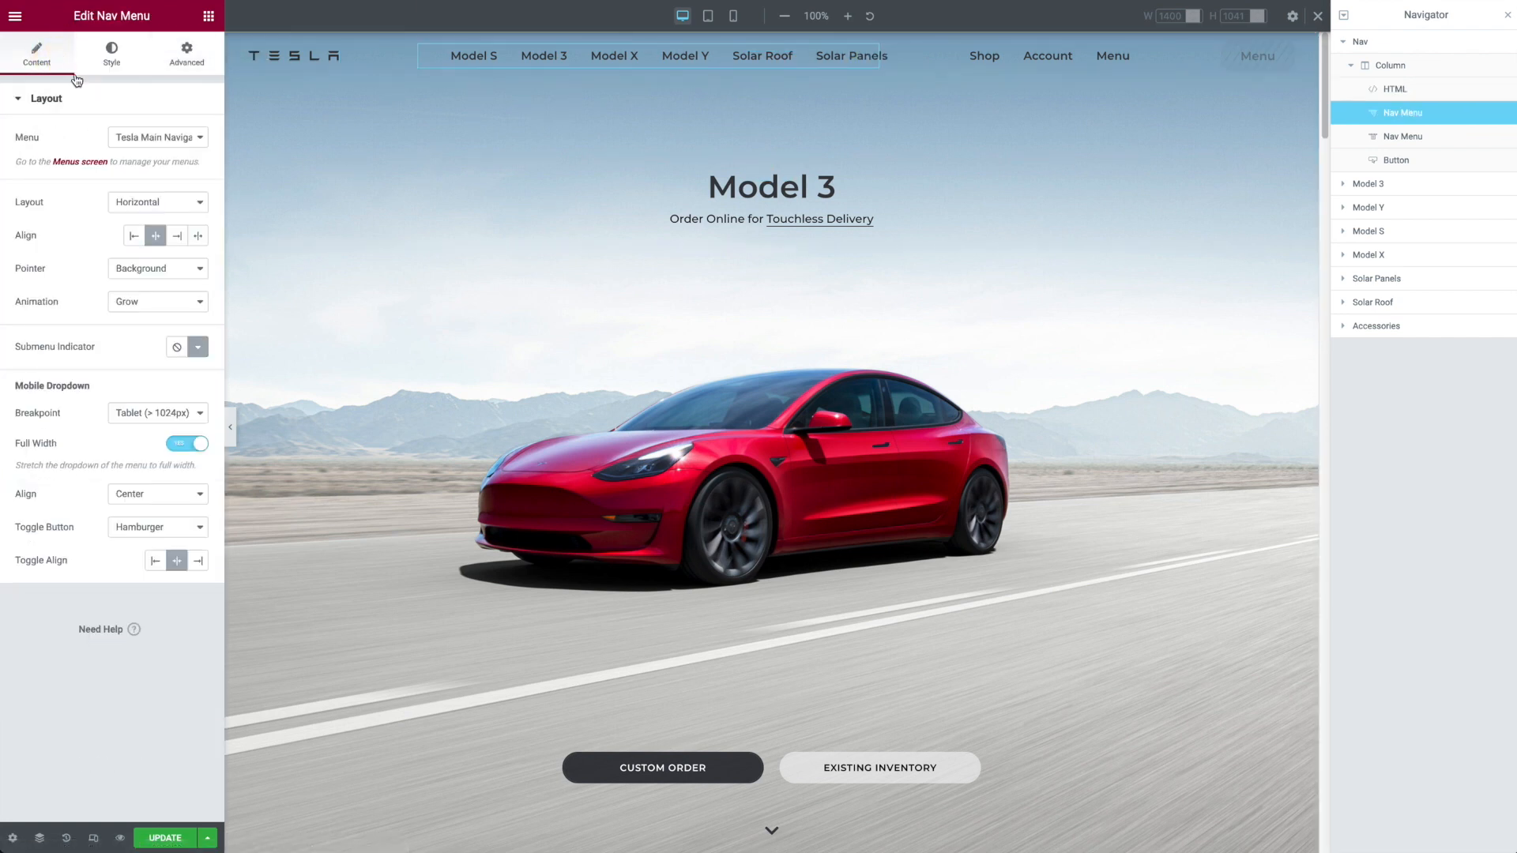
{"action": "left_click", "coordinate": [170, 143]}
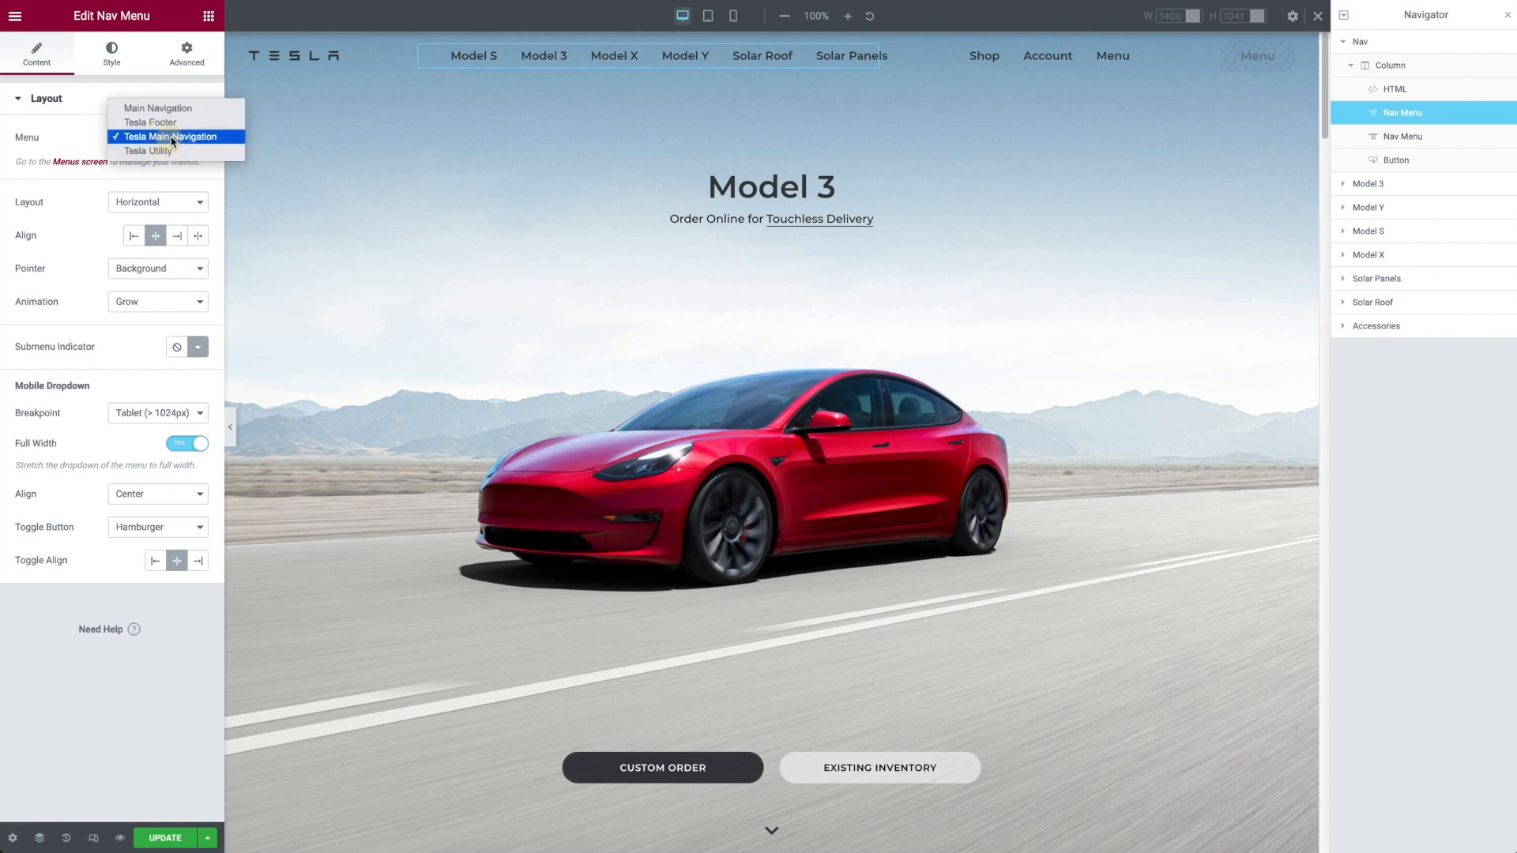
{"action": "left_click", "coordinate": [72, 139]}
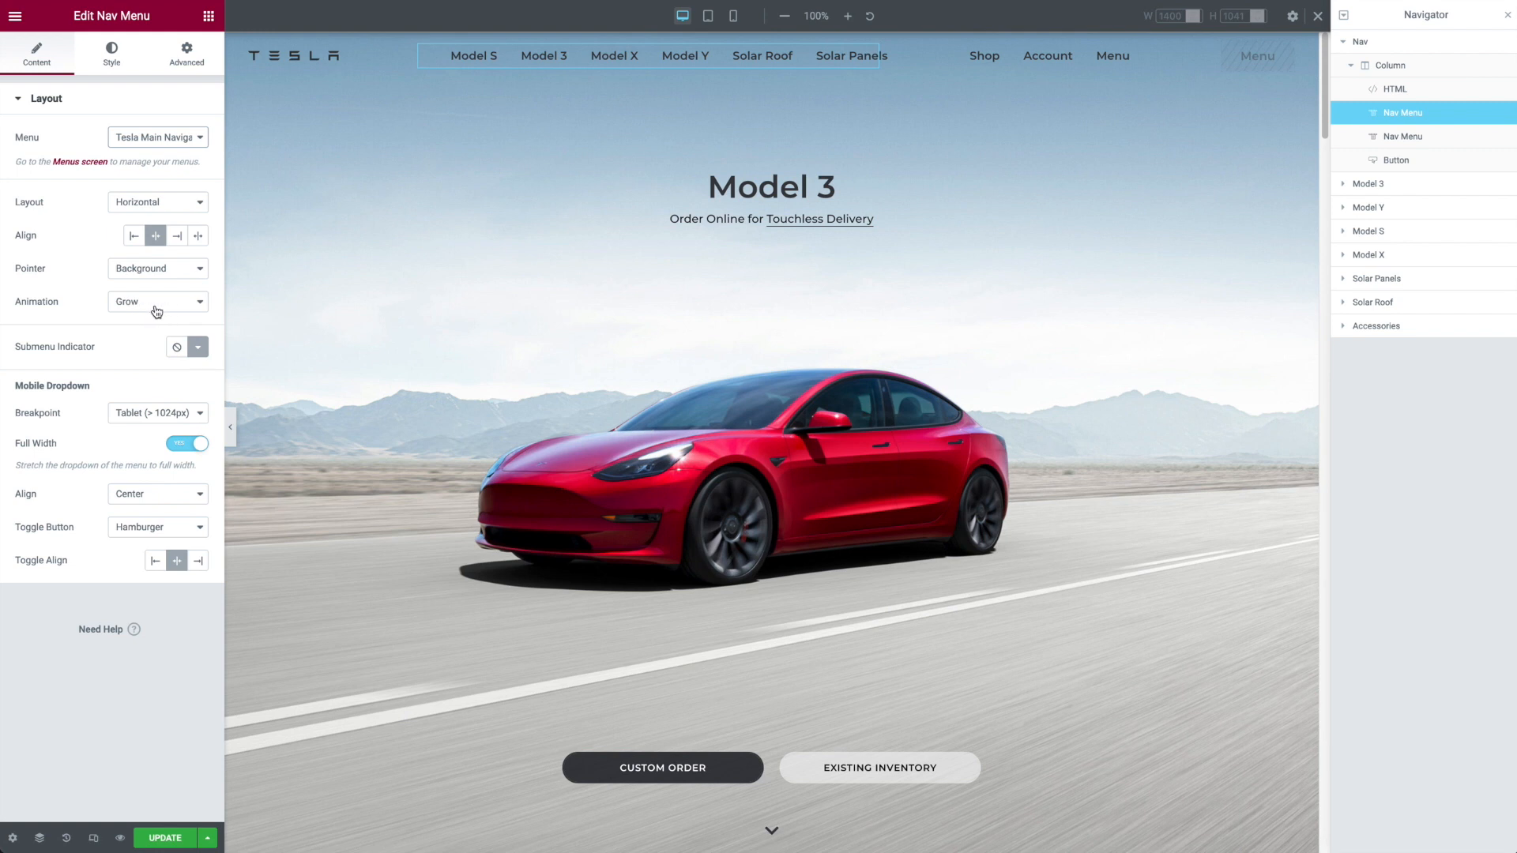
{"action": "left_click", "coordinate": [157, 270]}
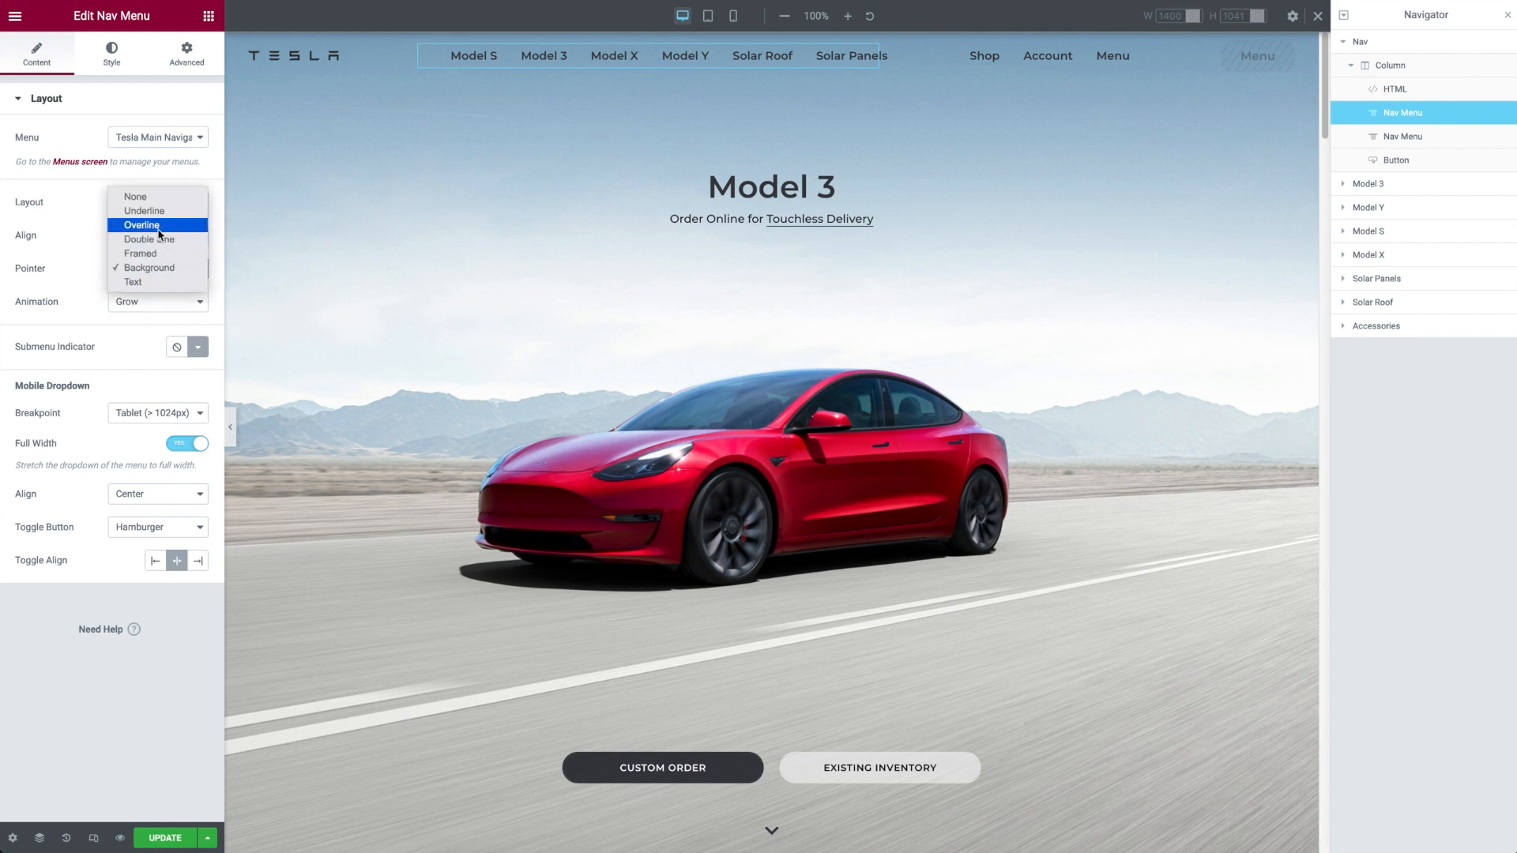
{"action": "left_click", "coordinate": [70, 266]}
{"action": "left_click", "coordinate": [107, 64]}
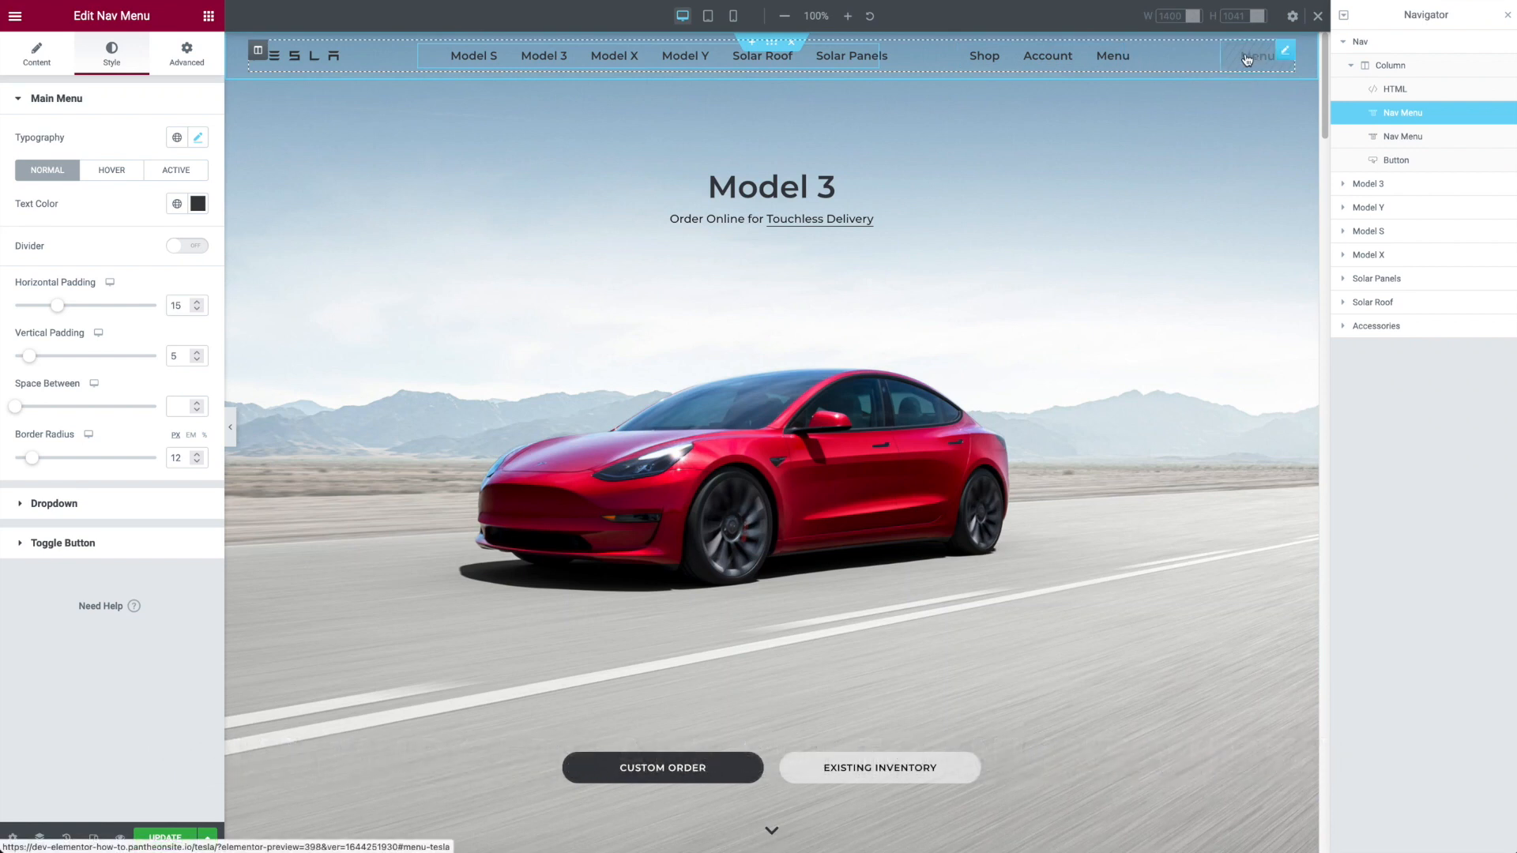
Step: Preview the navigation bar at mobile size with the editing panels hidden, and bring the panels back
{"action": "left_click", "coordinate": [734, 18]}
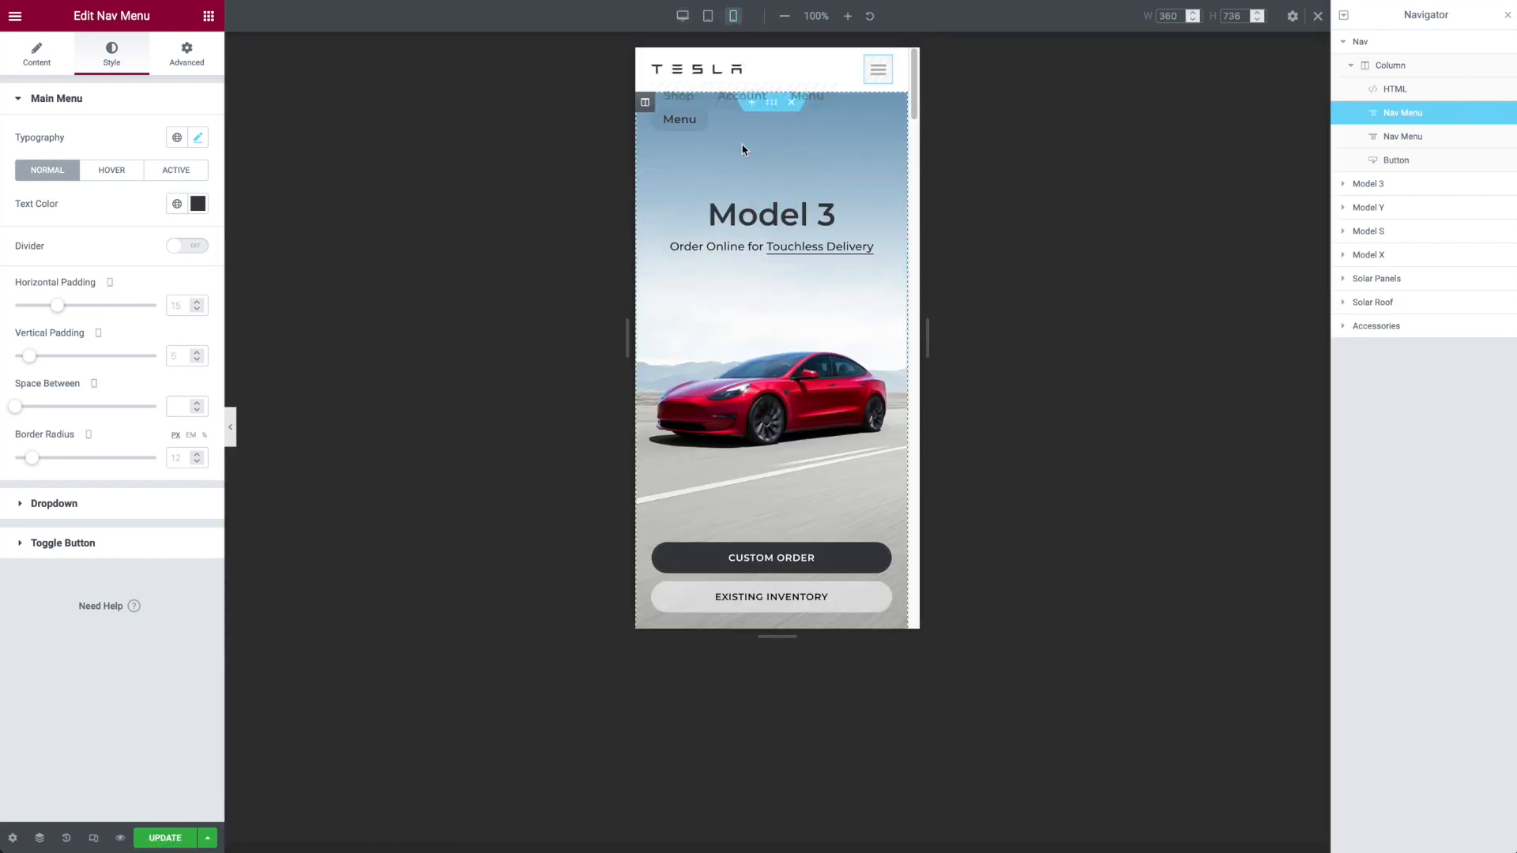
{"action": "left_click", "coordinate": [232, 439]}
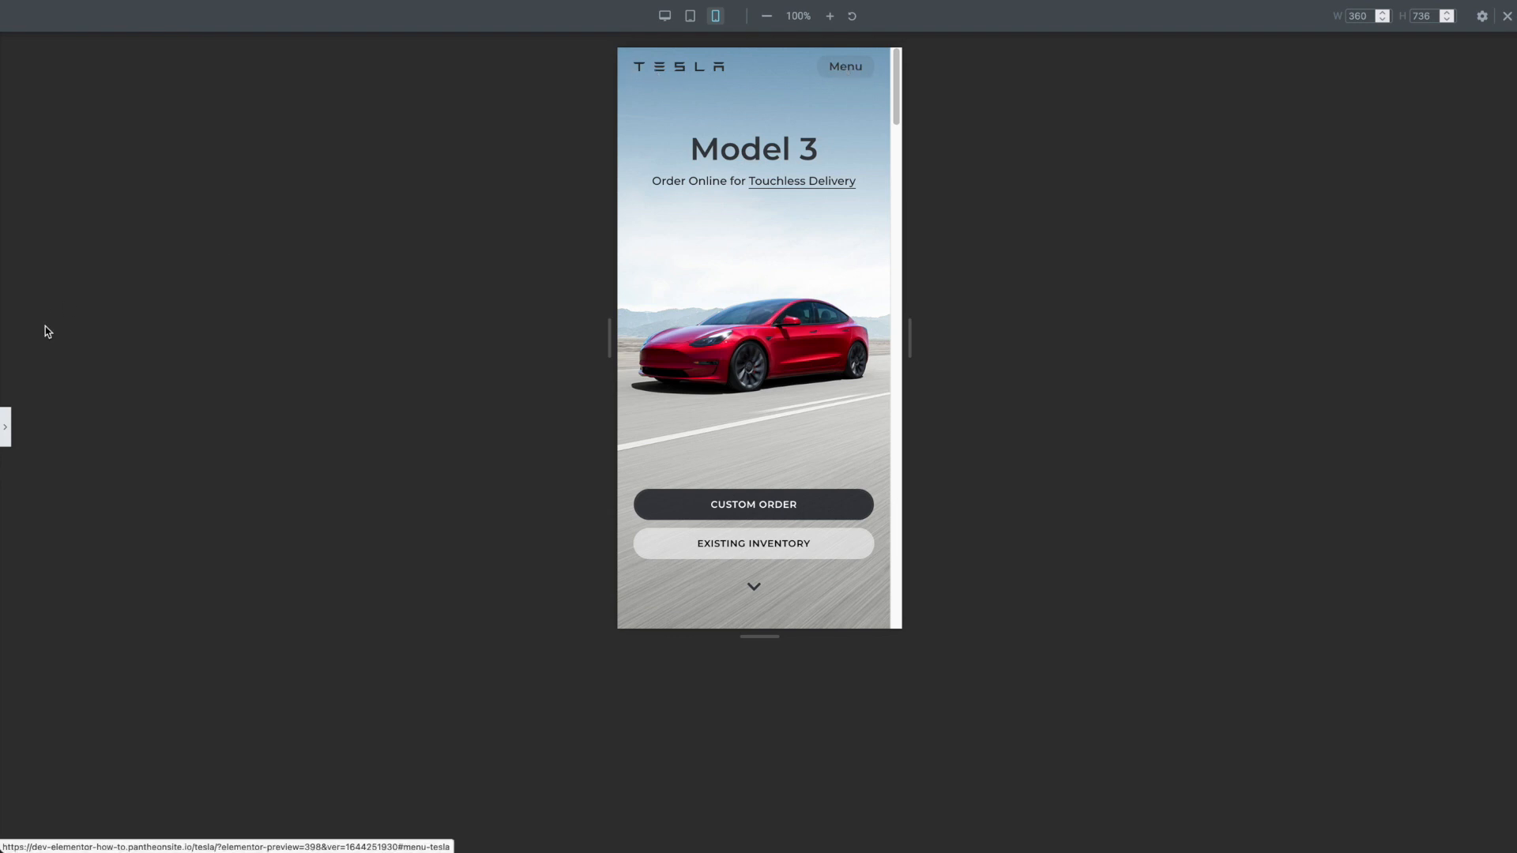
{"action": "left_click", "coordinate": [8, 429]}
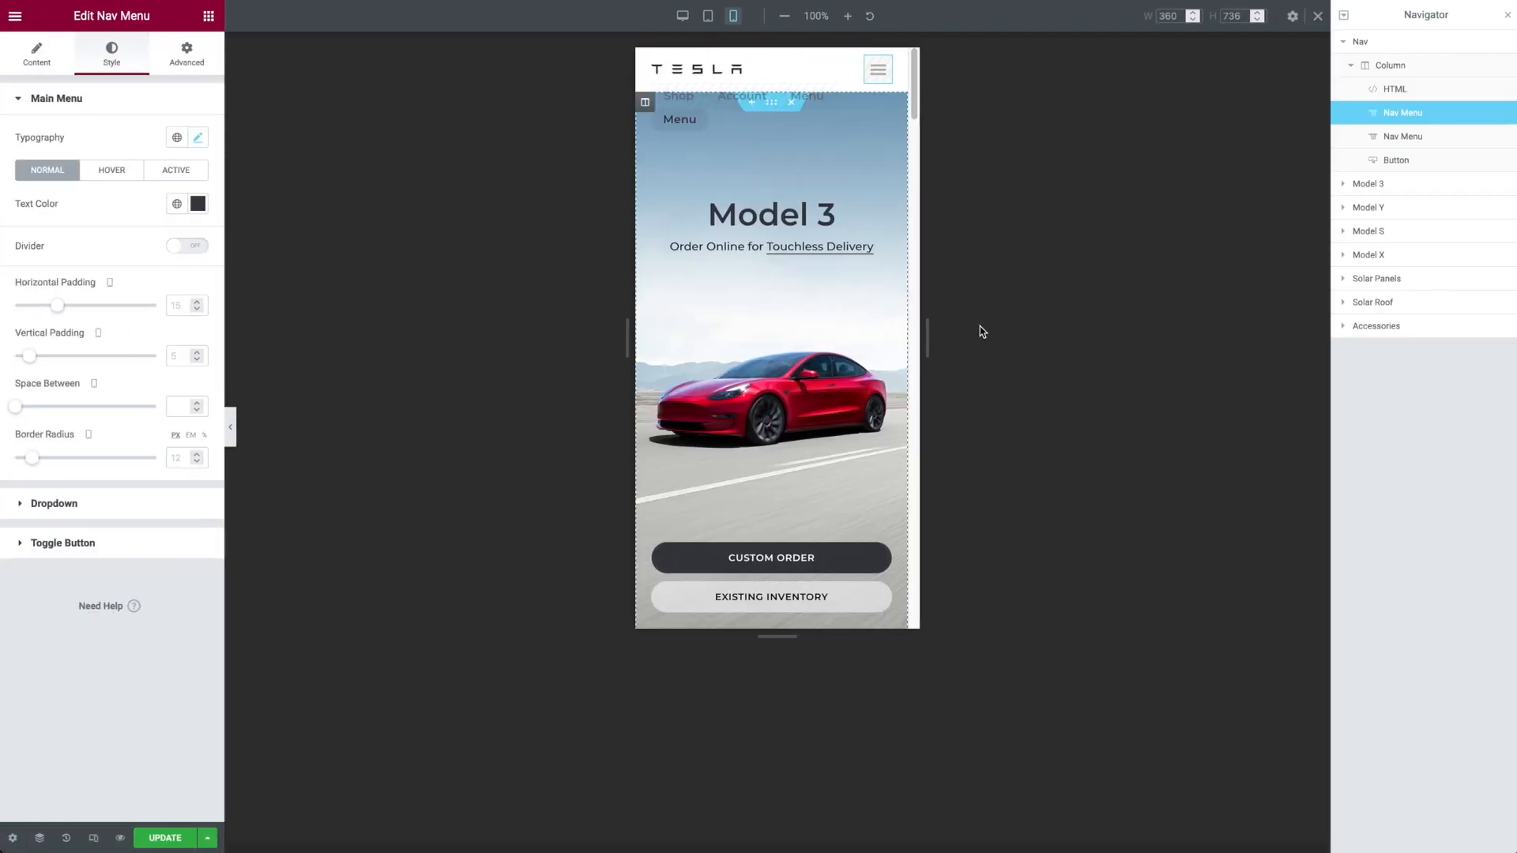
Step: Review the main Nav Menu's responsive visibility settings and return the page to the desktop view
{"action": "left_click", "coordinate": [189, 57]}
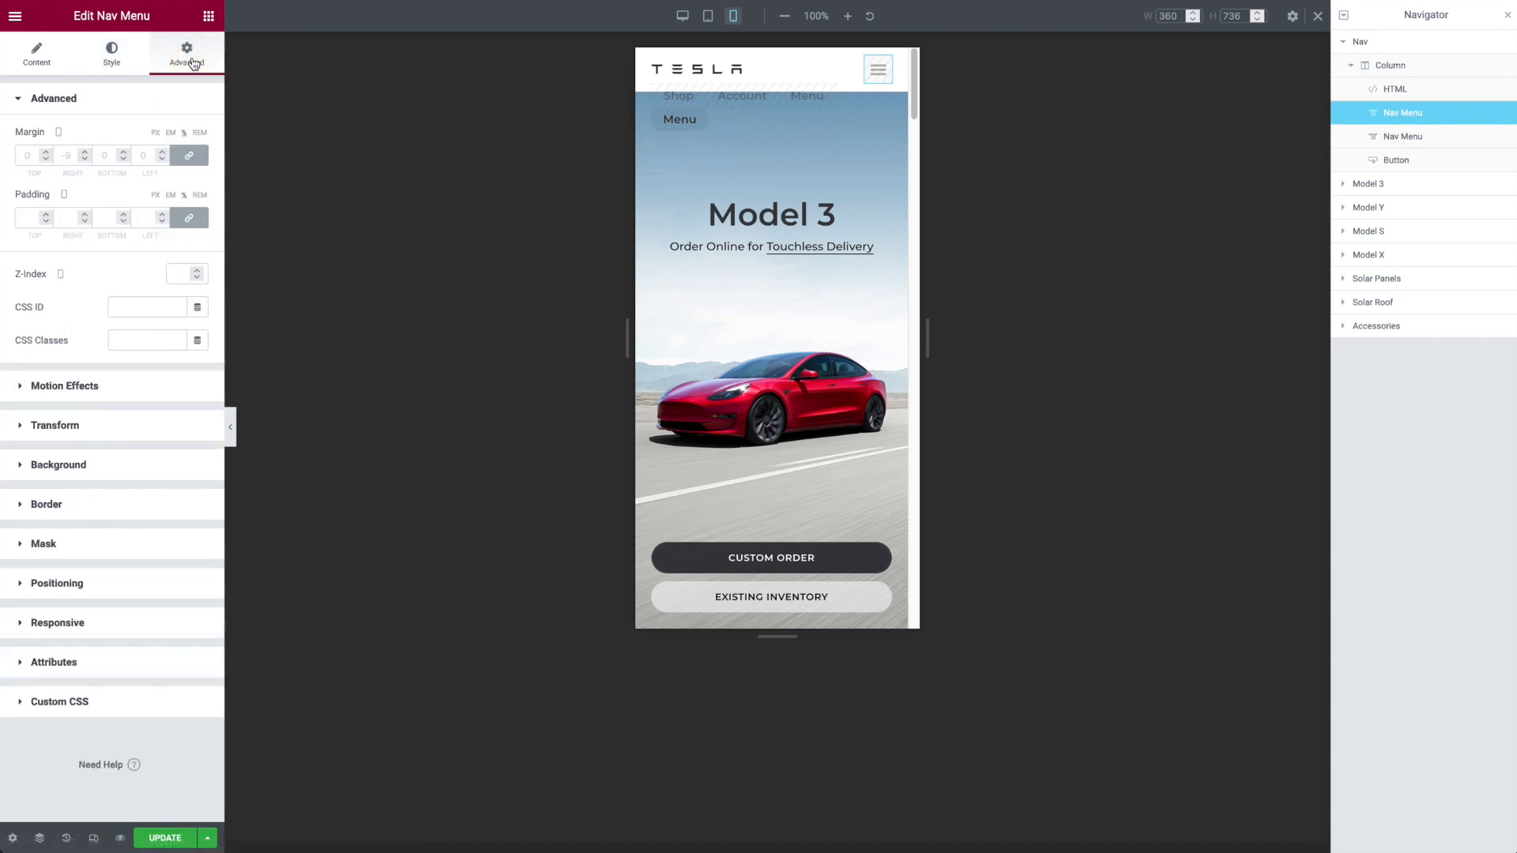
{"action": "left_click", "coordinate": [102, 623]}
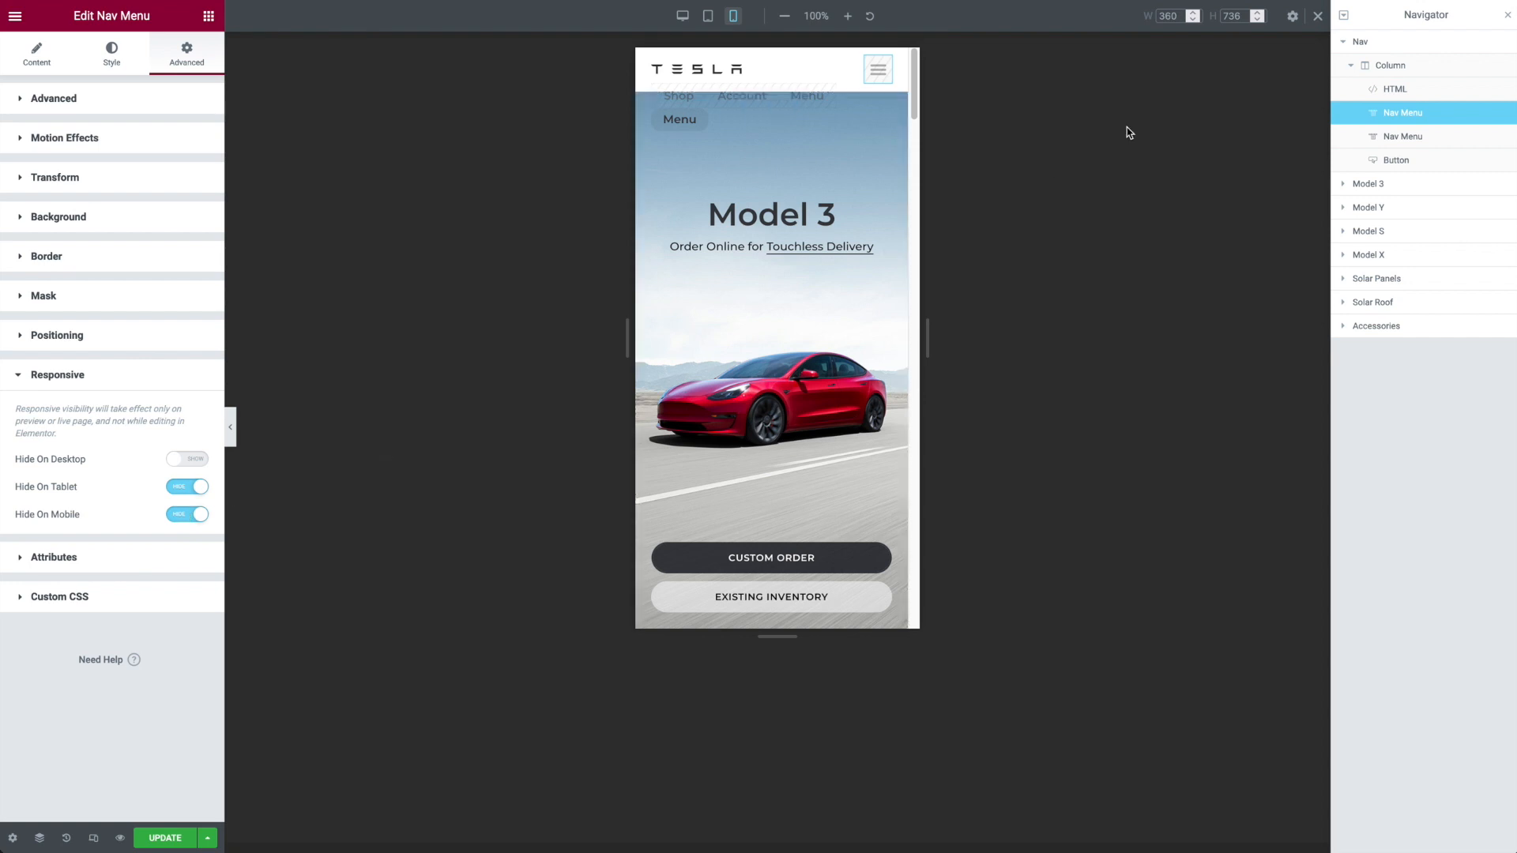
{"action": "left_click", "coordinate": [683, 16]}
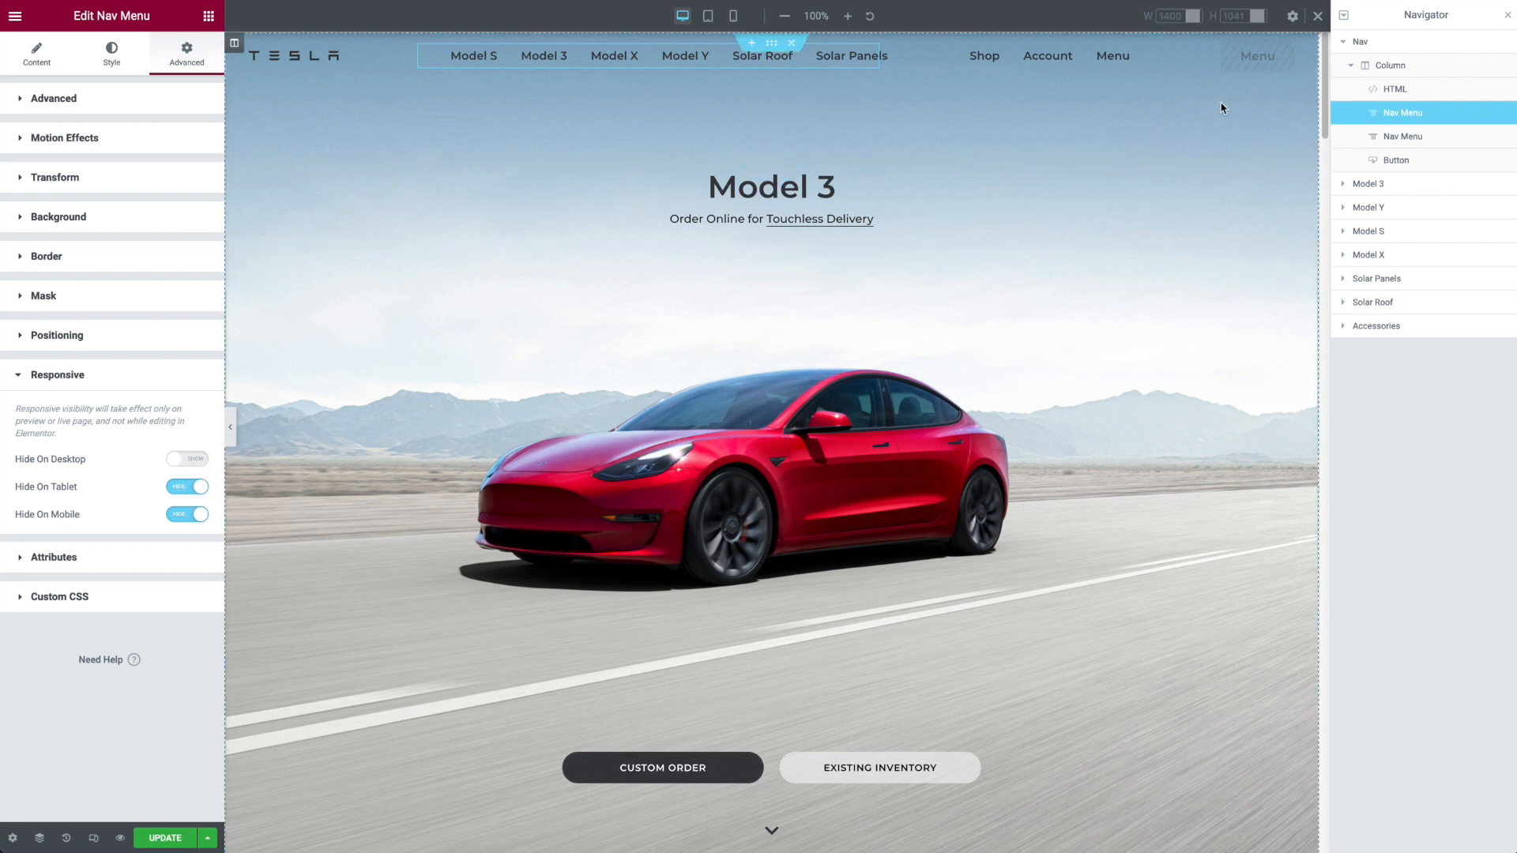
Step: Examine the navigation Button's link and its responsive visibility settings for desktop, tablet and mobile
{"action": "left_click", "coordinate": [1413, 163]}
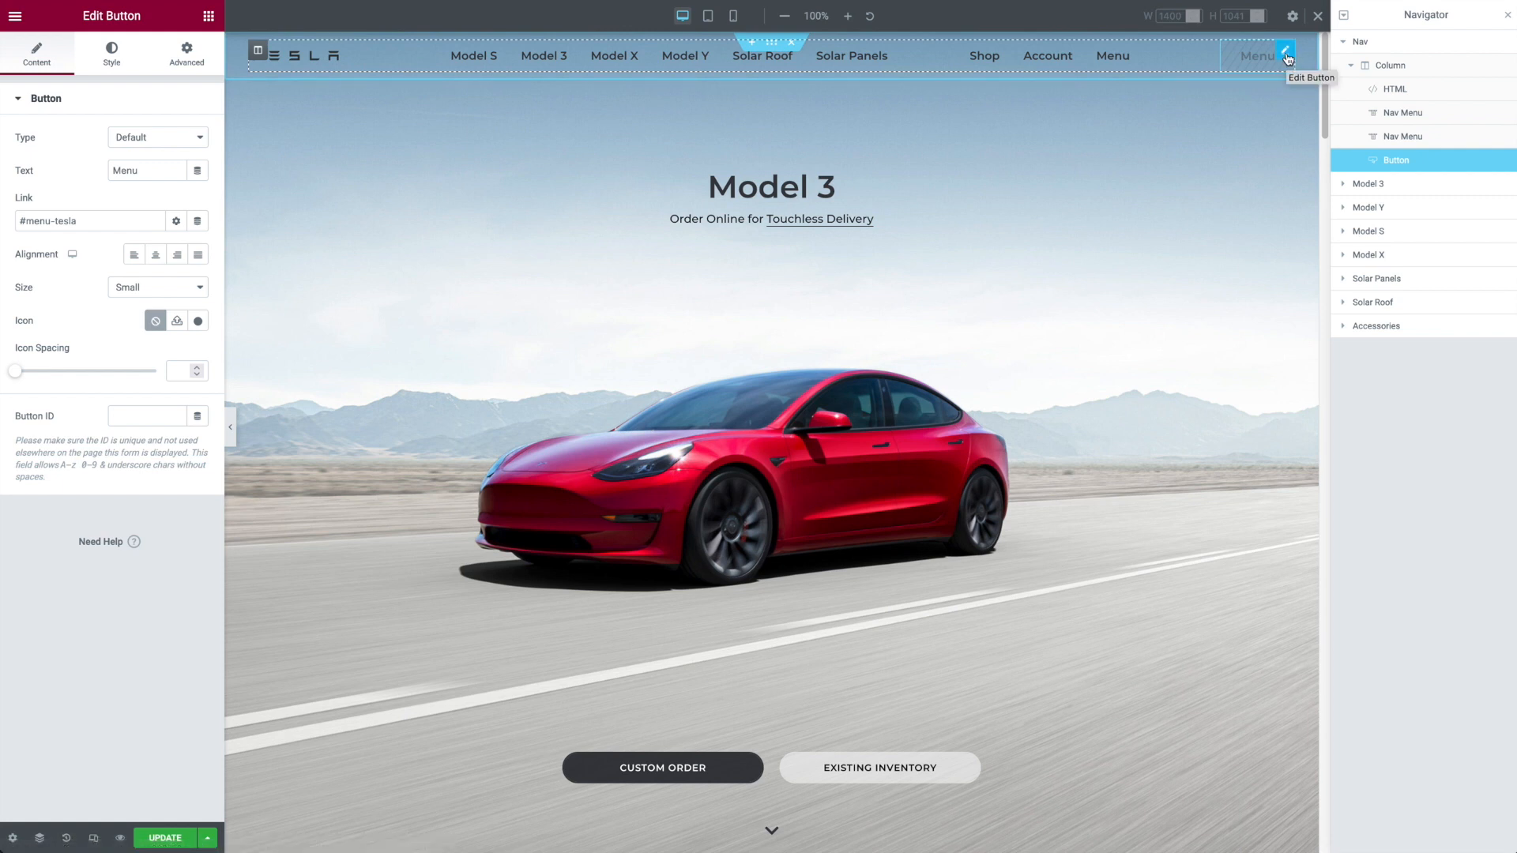
{"action": "left_click", "coordinate": [205, 67]}
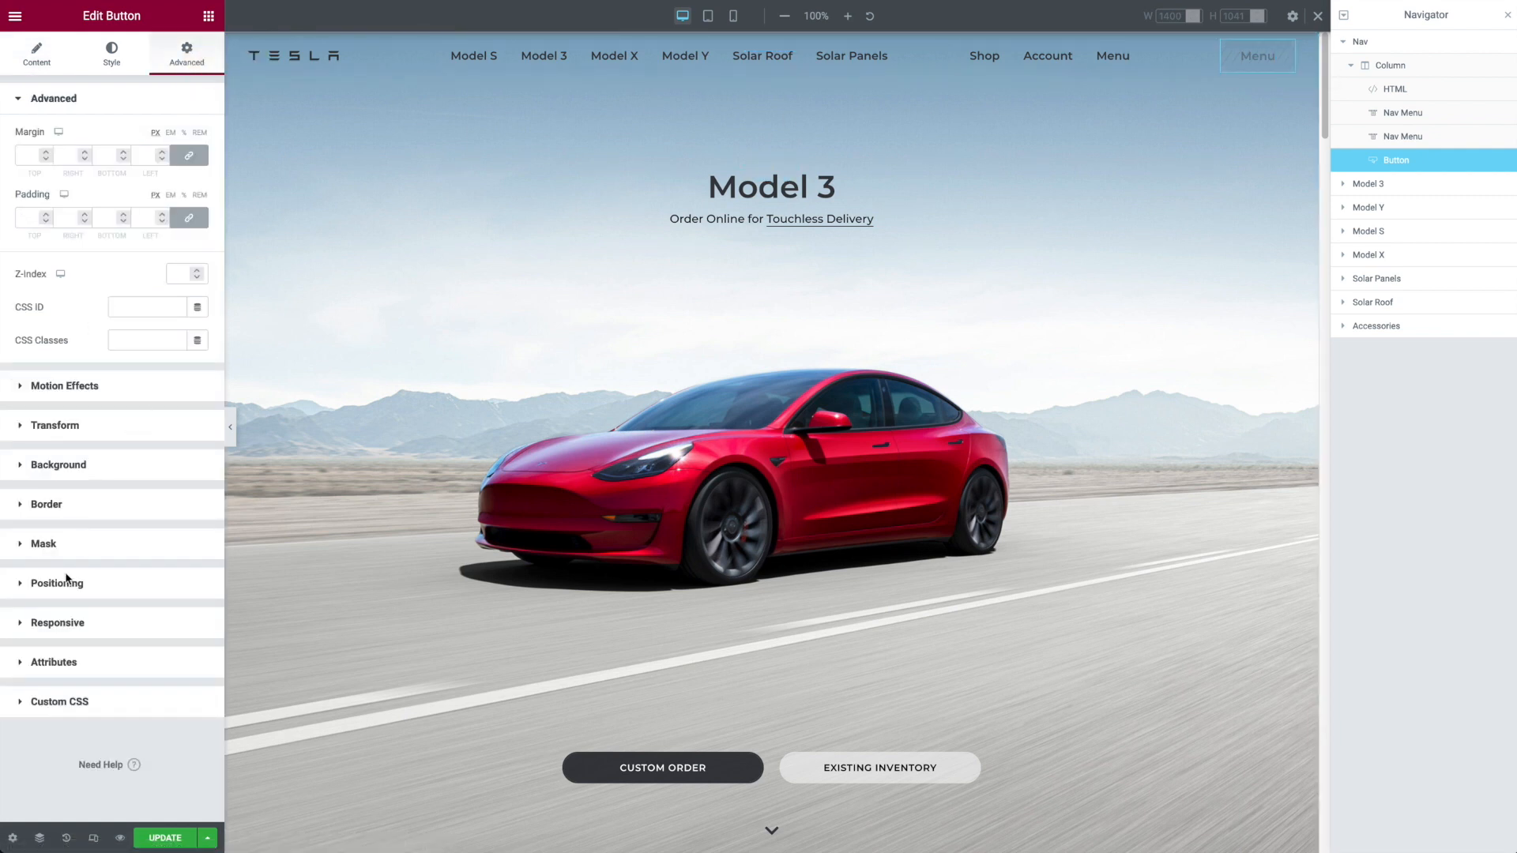
{"action": "left_click", "coordinate": [67, 622]}
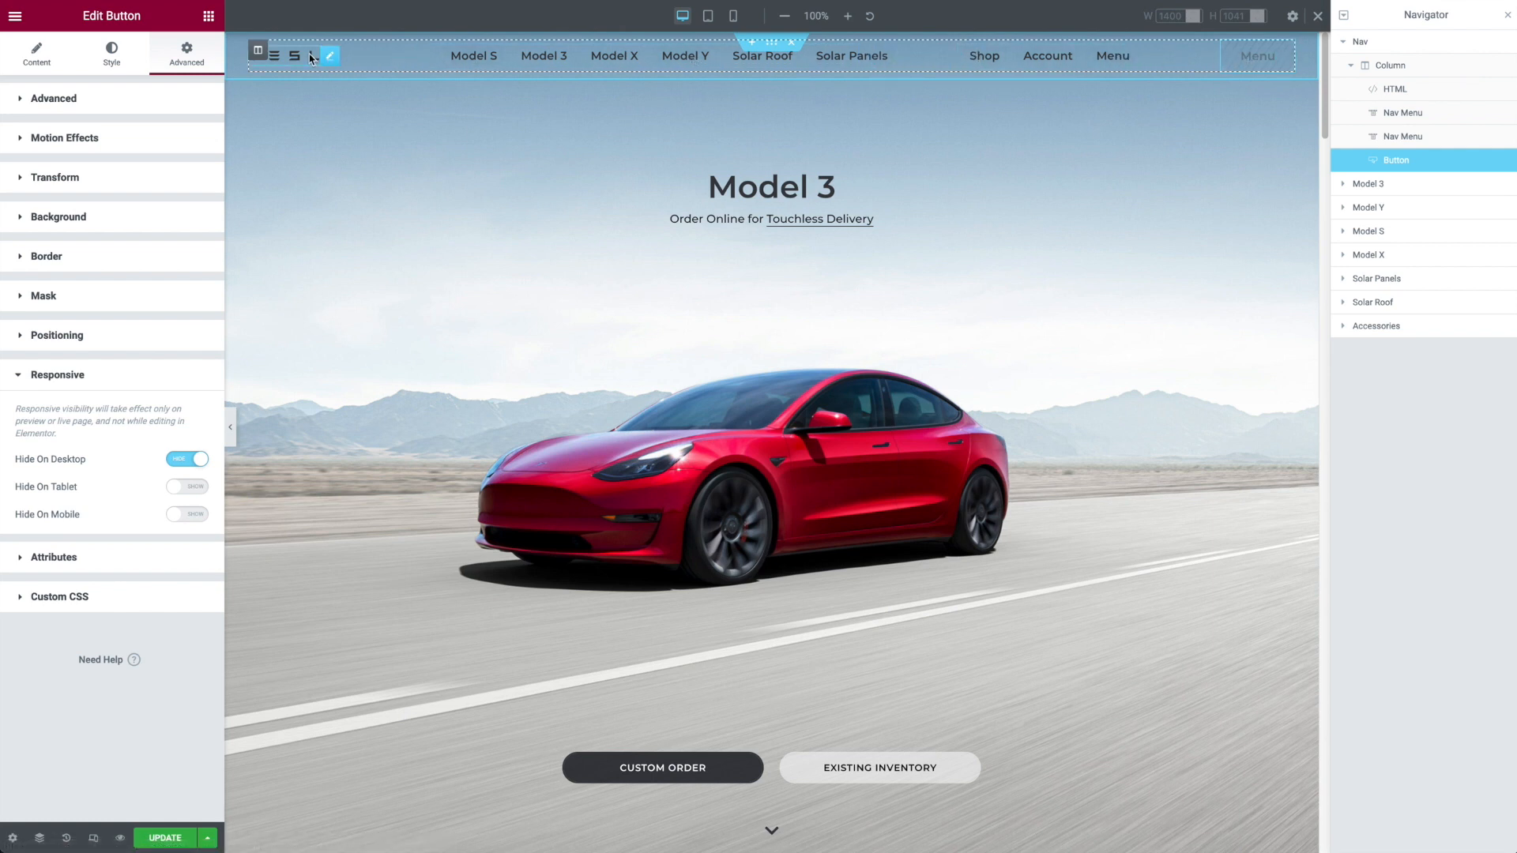
Step: Examine the navigation column's alignment settings and check its layout in a full-width desktop preview without the panels
{"action": "left_click", "coordinate": [1391, 66]}
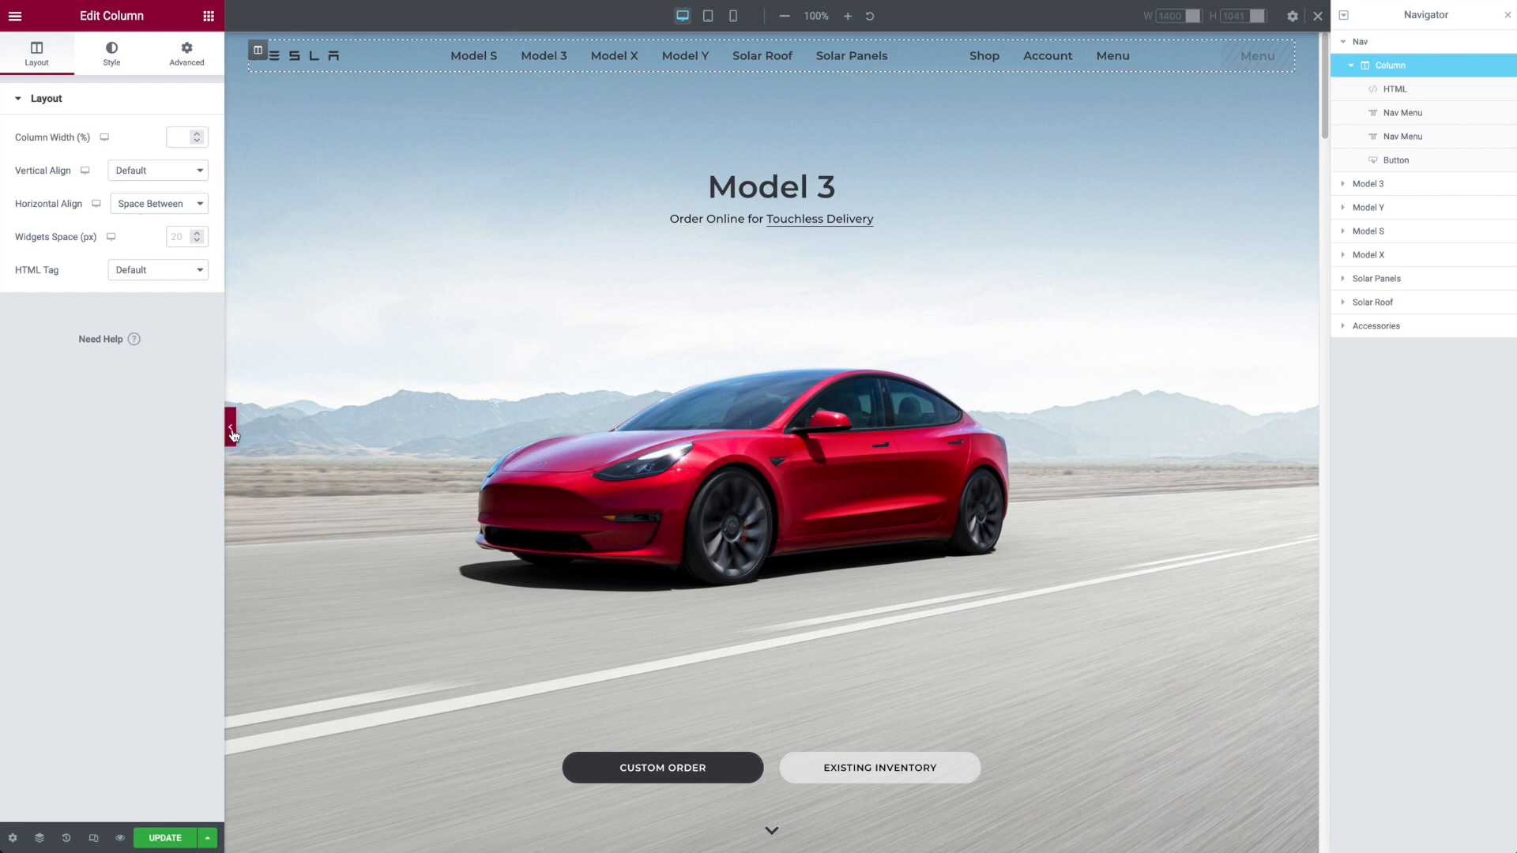
{"action": "left_click", "coordinate": [230, 428]}
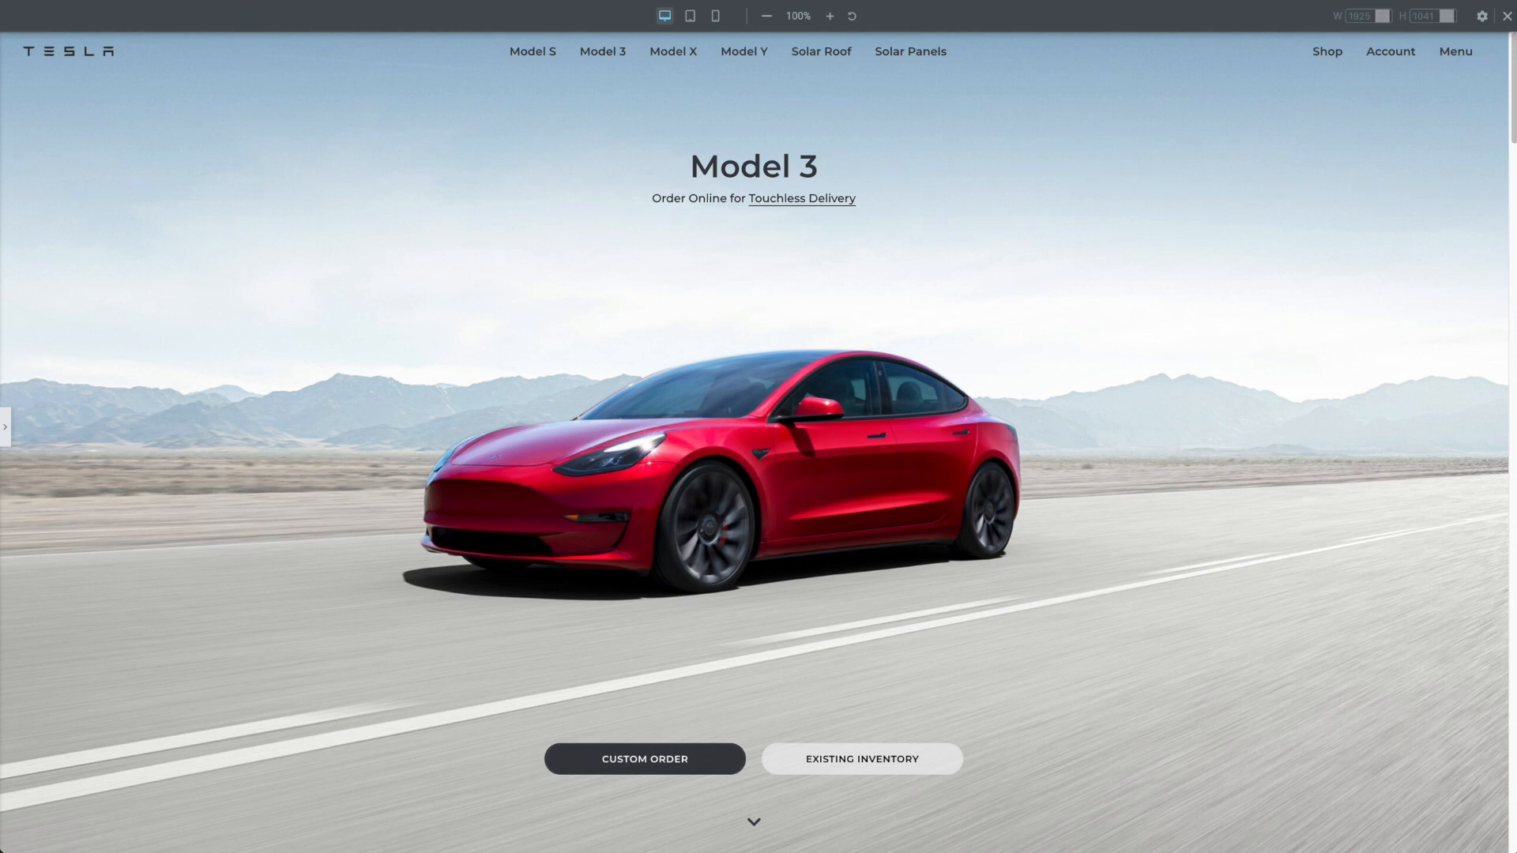
{"action": "left_click", "coordinate": [7, 431]}
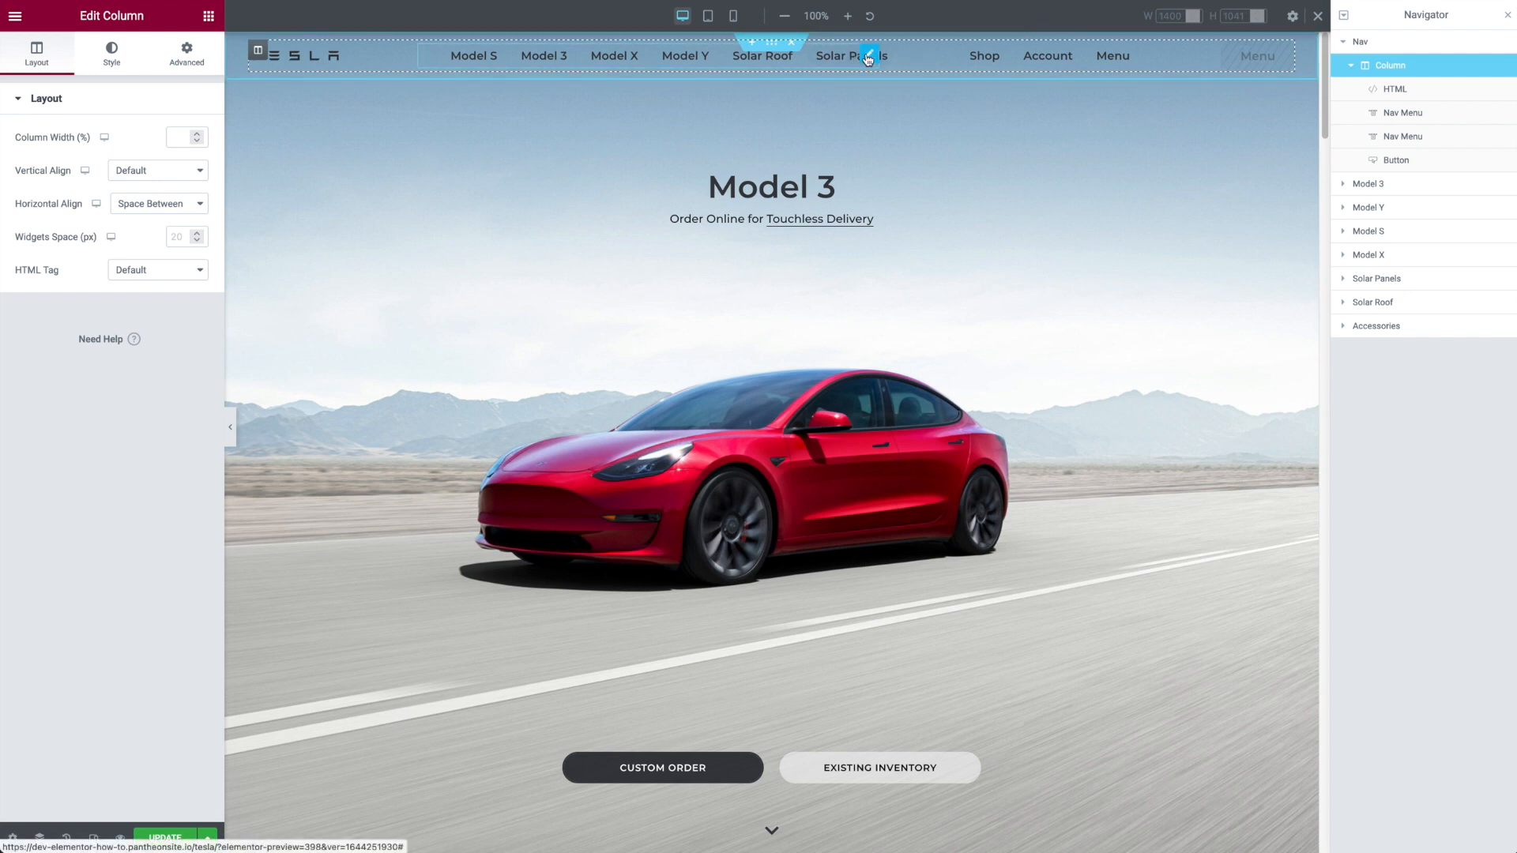
Step: Open the main Nav Menu's advanced settings, and test opening and closing the slide-in menu on the live page
{"action": "left_click", "coordinate": [869, 56]}
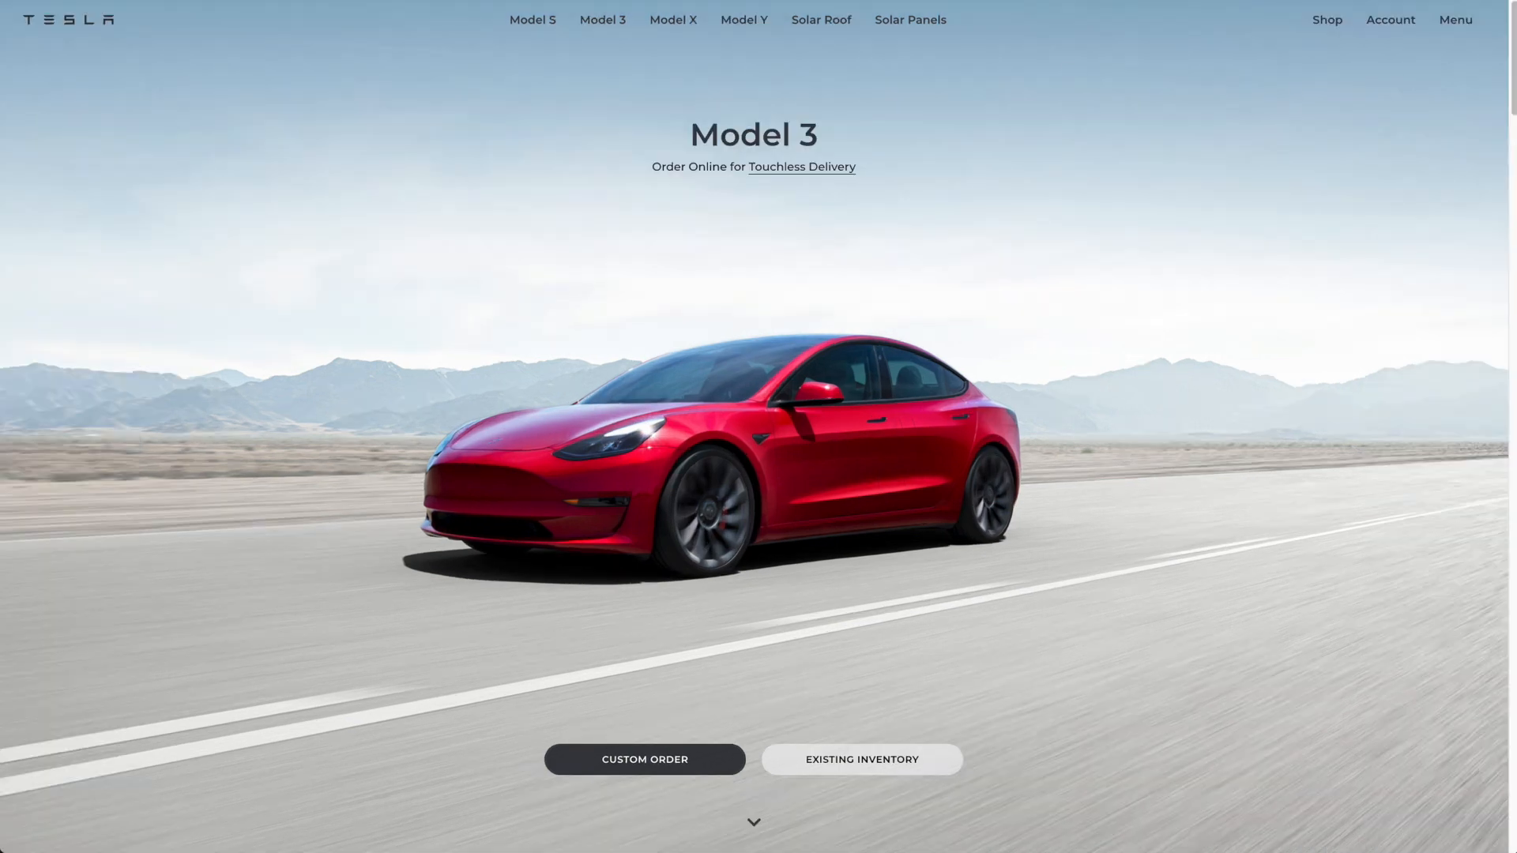
{"action": "left_click", "coordinate": [1445, 25]}
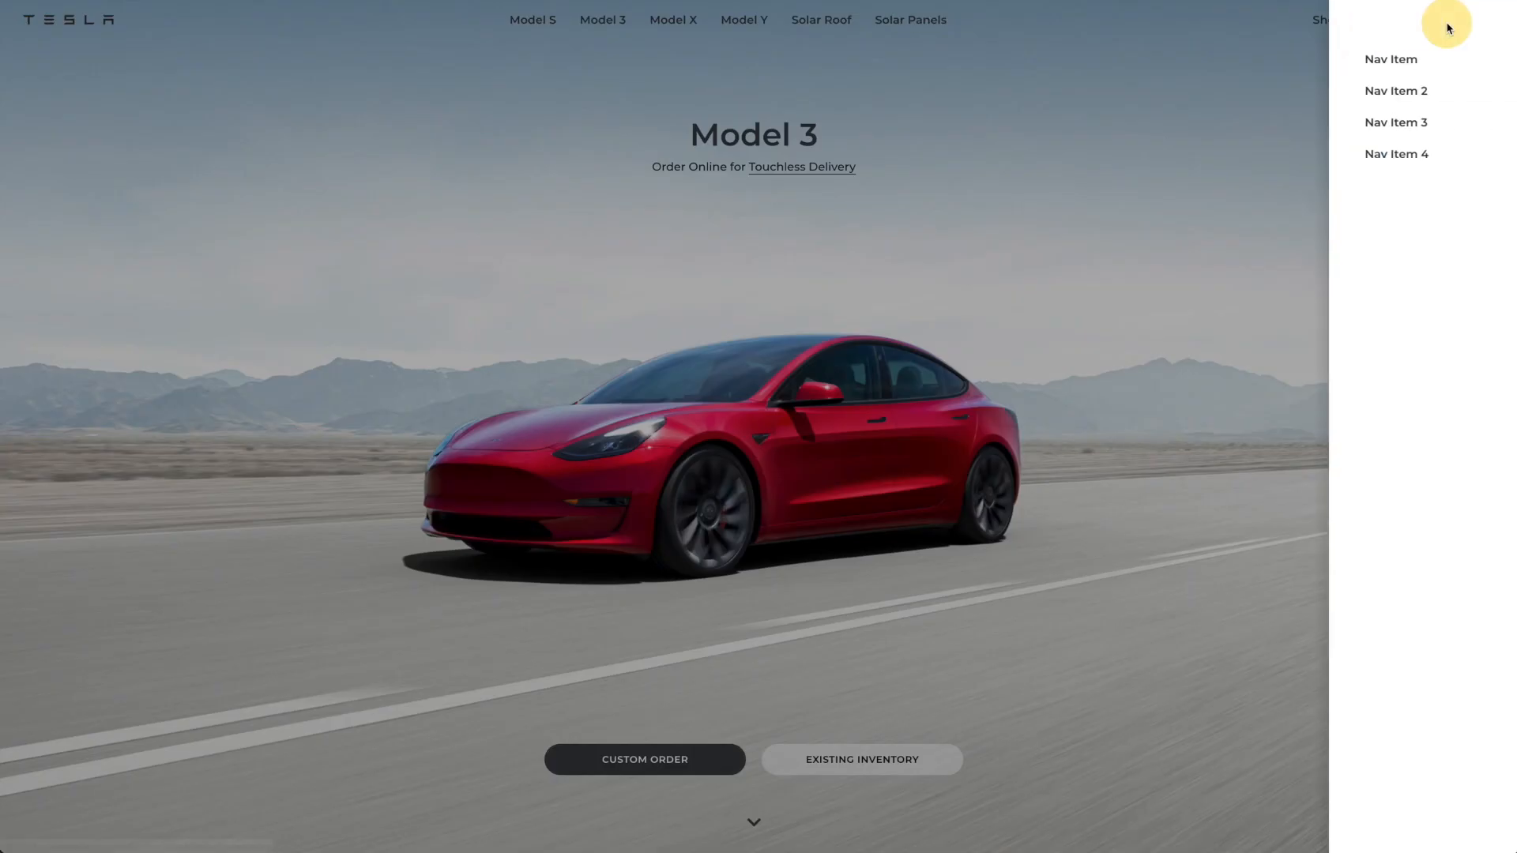
{"action": "left_click", "coordinate": [1495, 25]}
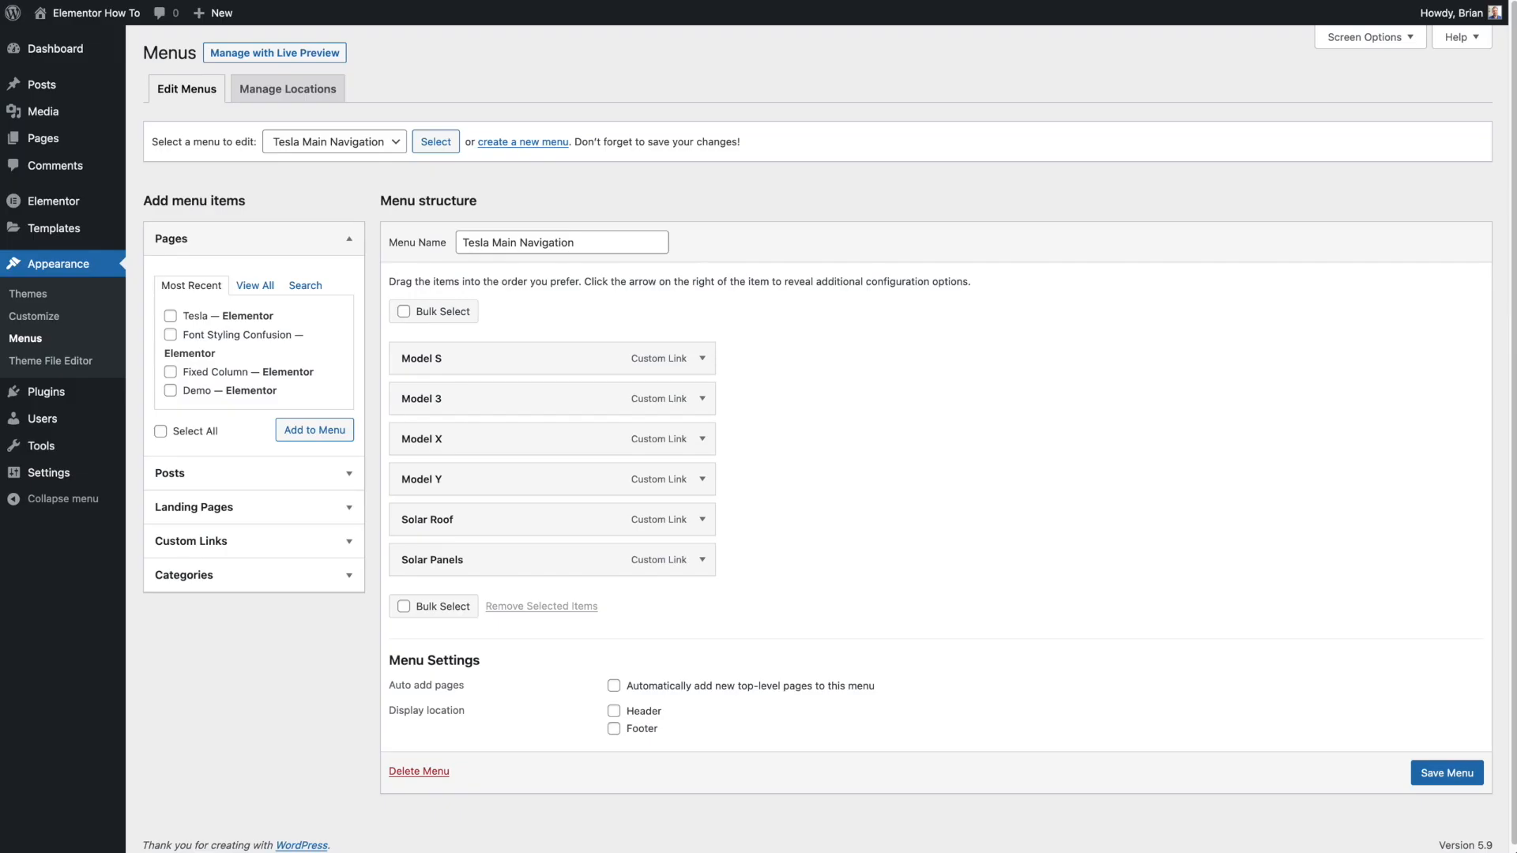
Step: Open the Tesla Menu popup from the WordPress popup templates in the Elementor editor and show its popup settings
{"action": "mouse_move", "coordinate": [62, 236]}
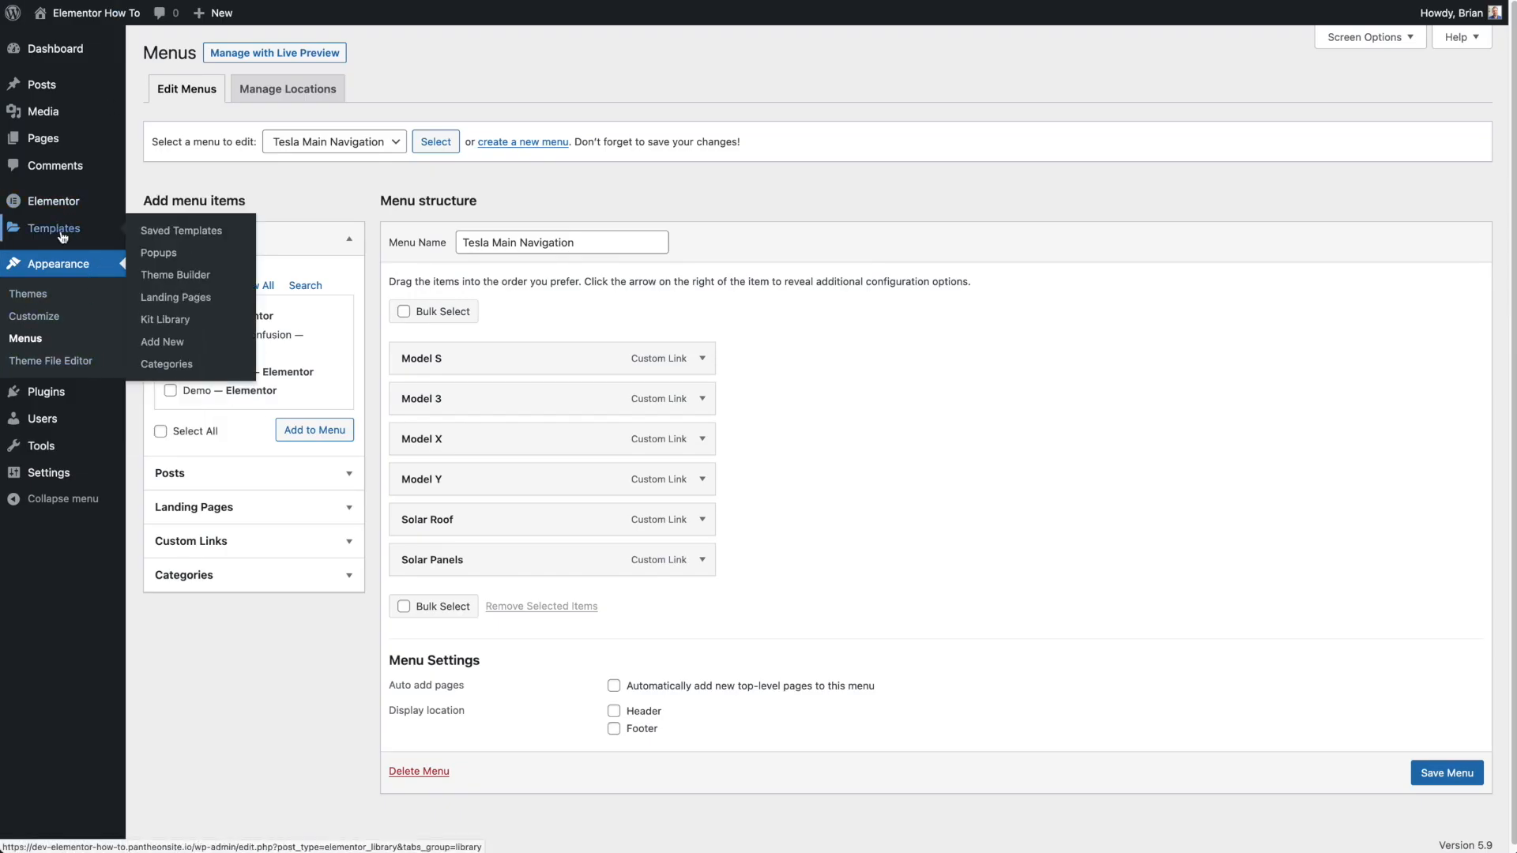
{"action": "left_click", "coordinate": [151, 258]}
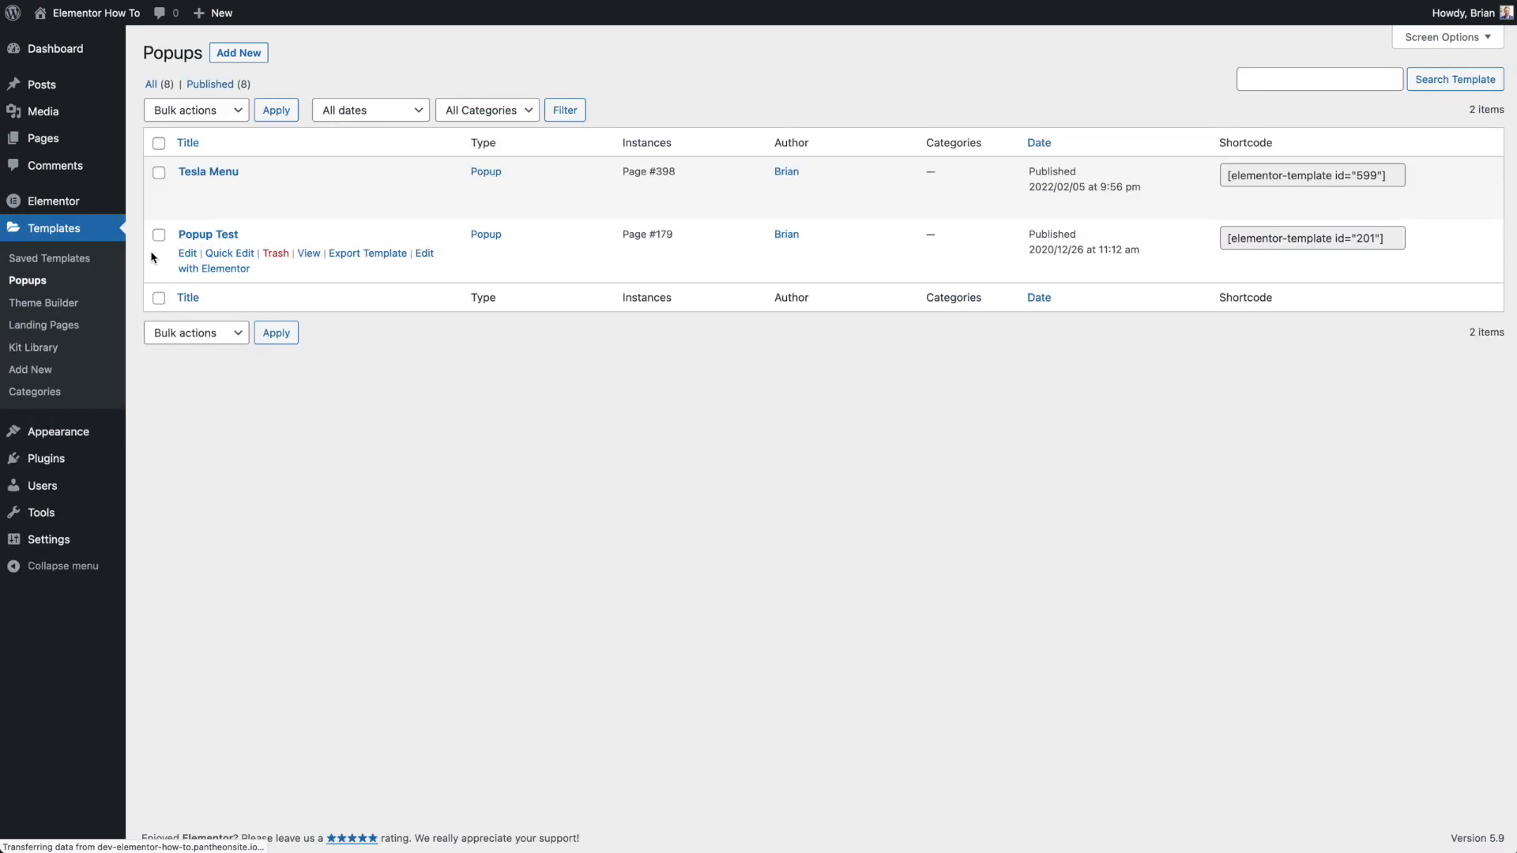
{"action": "mouse_move", "coordinate": [224, 173]}
{"action": "left_click", "coordinate": [226, 207]}
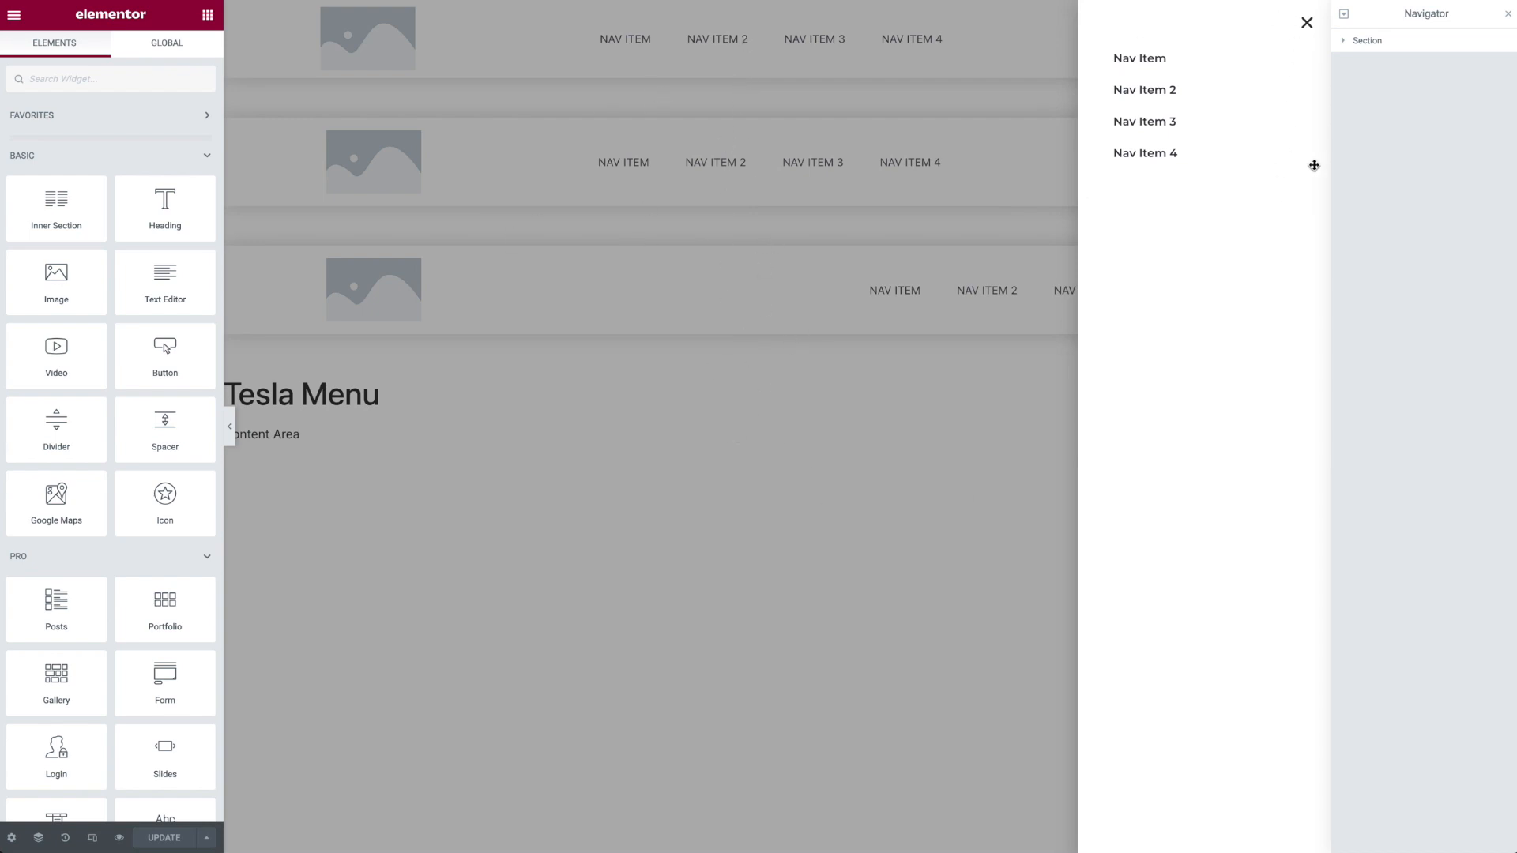
{"action": "left_click", "coordinate": [14, 840]}
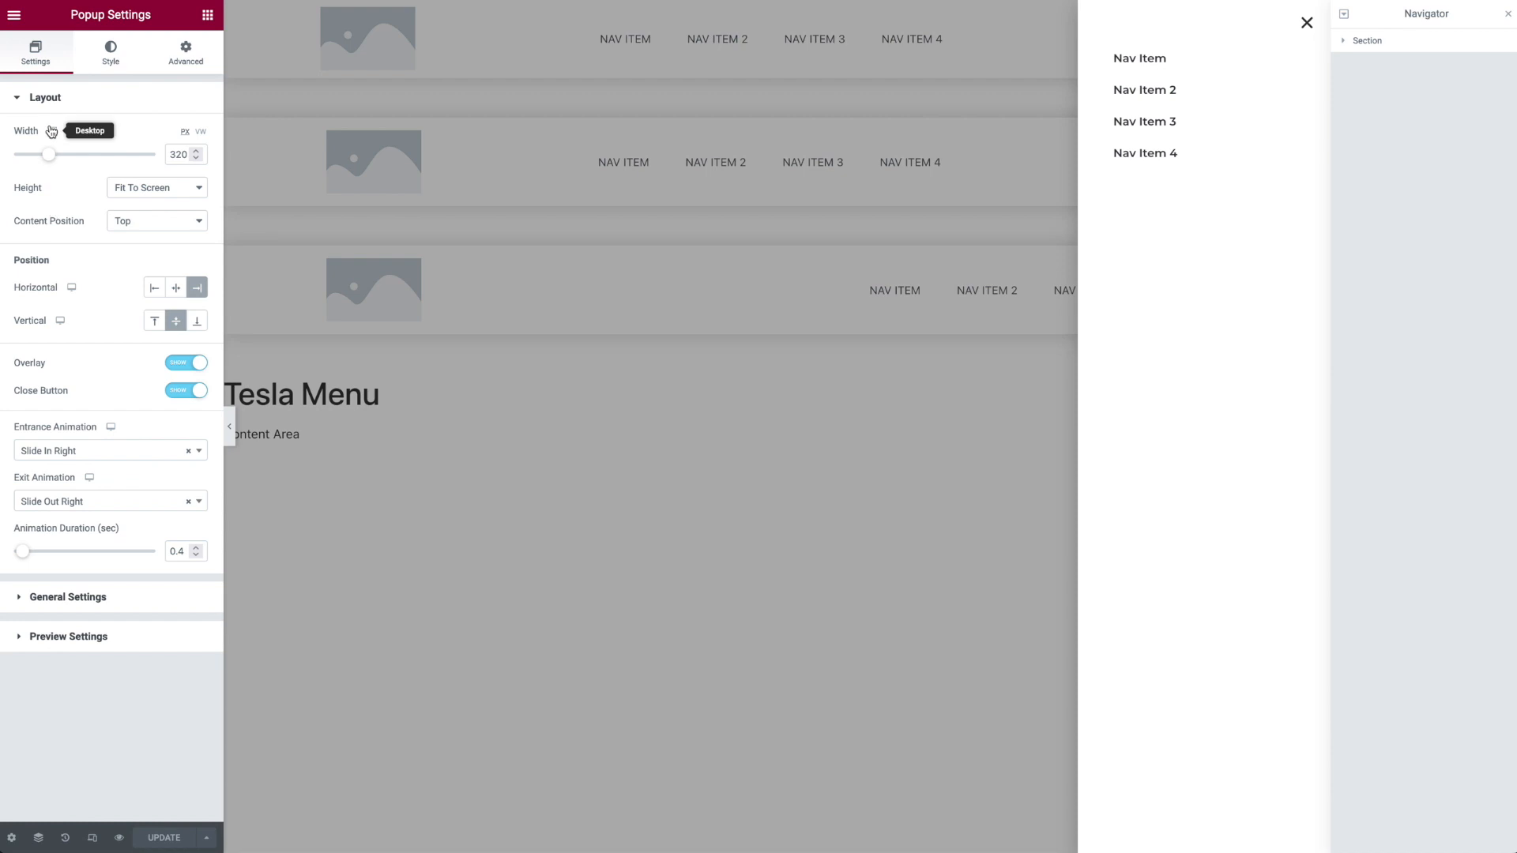
Step: Try the Center and Left horizontal positions for the popup and restore Right
{"action": "left_click", "coordinate": [175, 288]}
{"action": "left_click", "coordinate": [154, 287]}
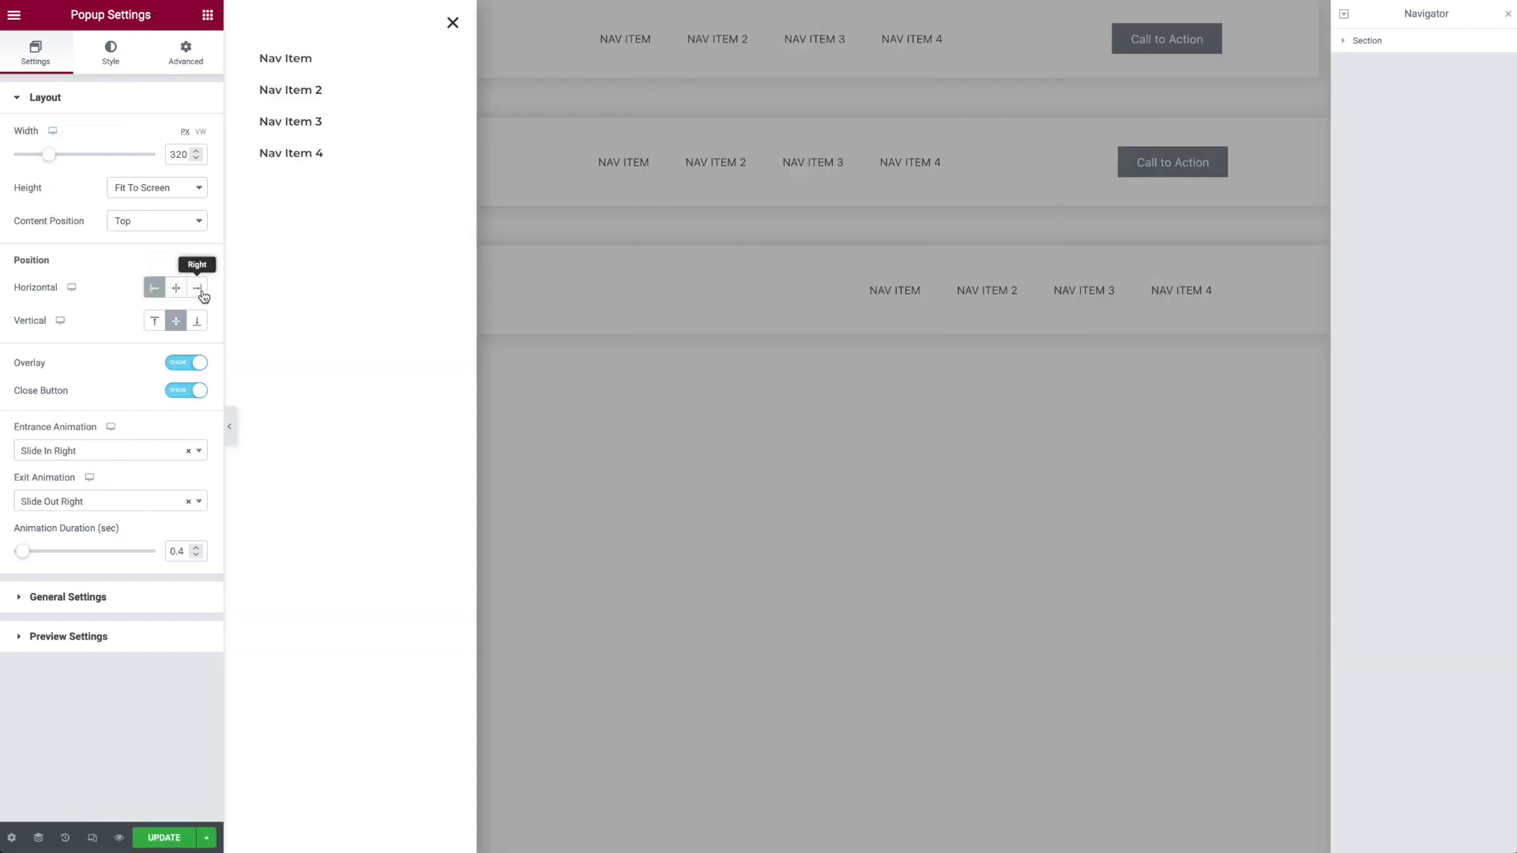
{"action": "left_click", "coordinate": [200, 289]}
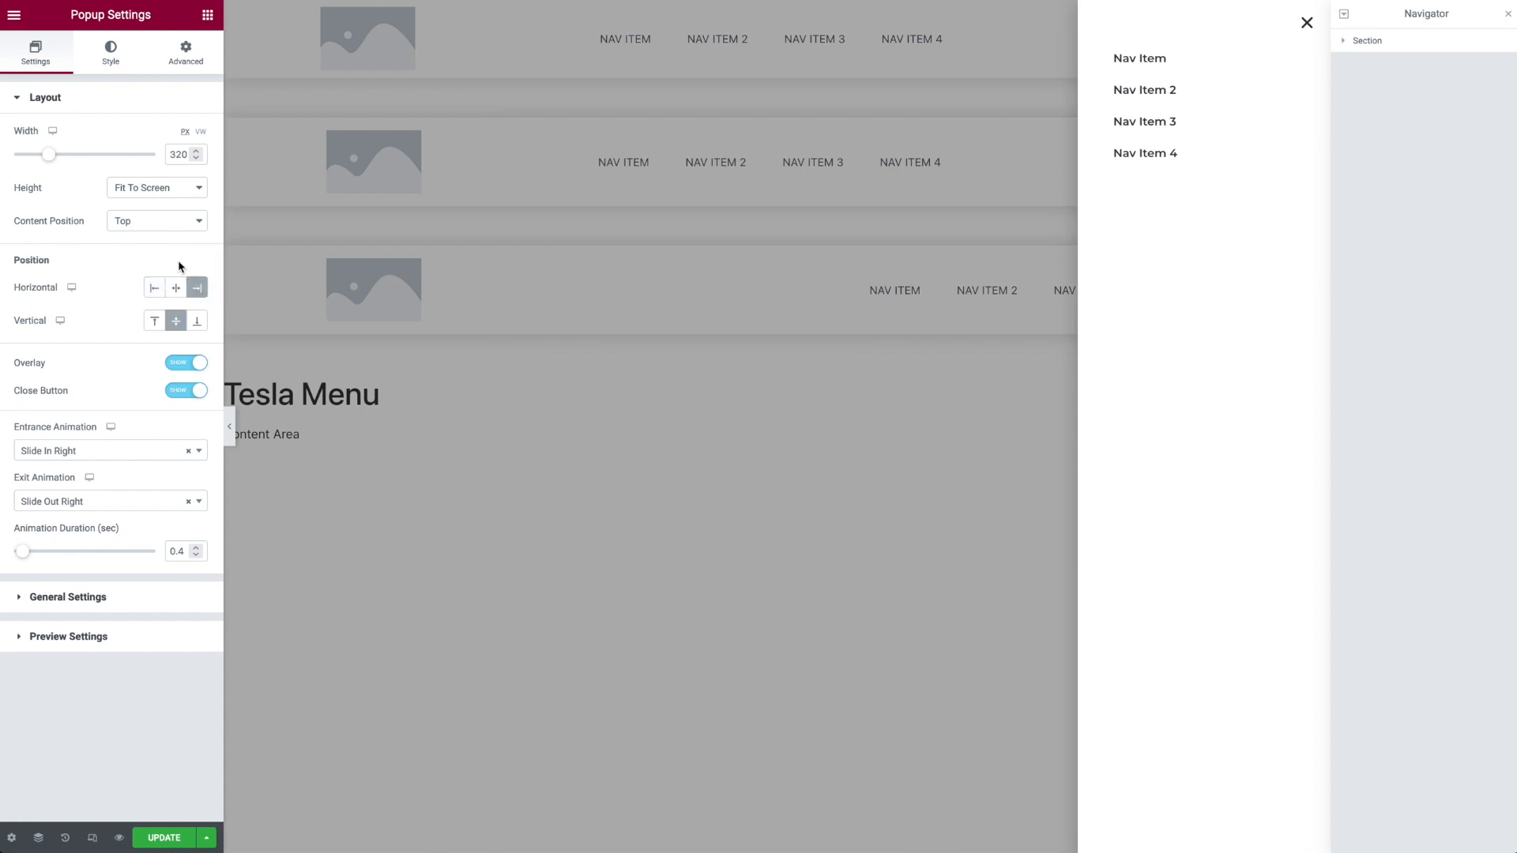
Step: Try the Center content position for the popup and restore Top
{"action": "left_click", "coordinate": [167, 226]}
{"action": "left_click", "coordinate": [164, 220]}
{"action": "left_click", "coordinate": [166, 223]}
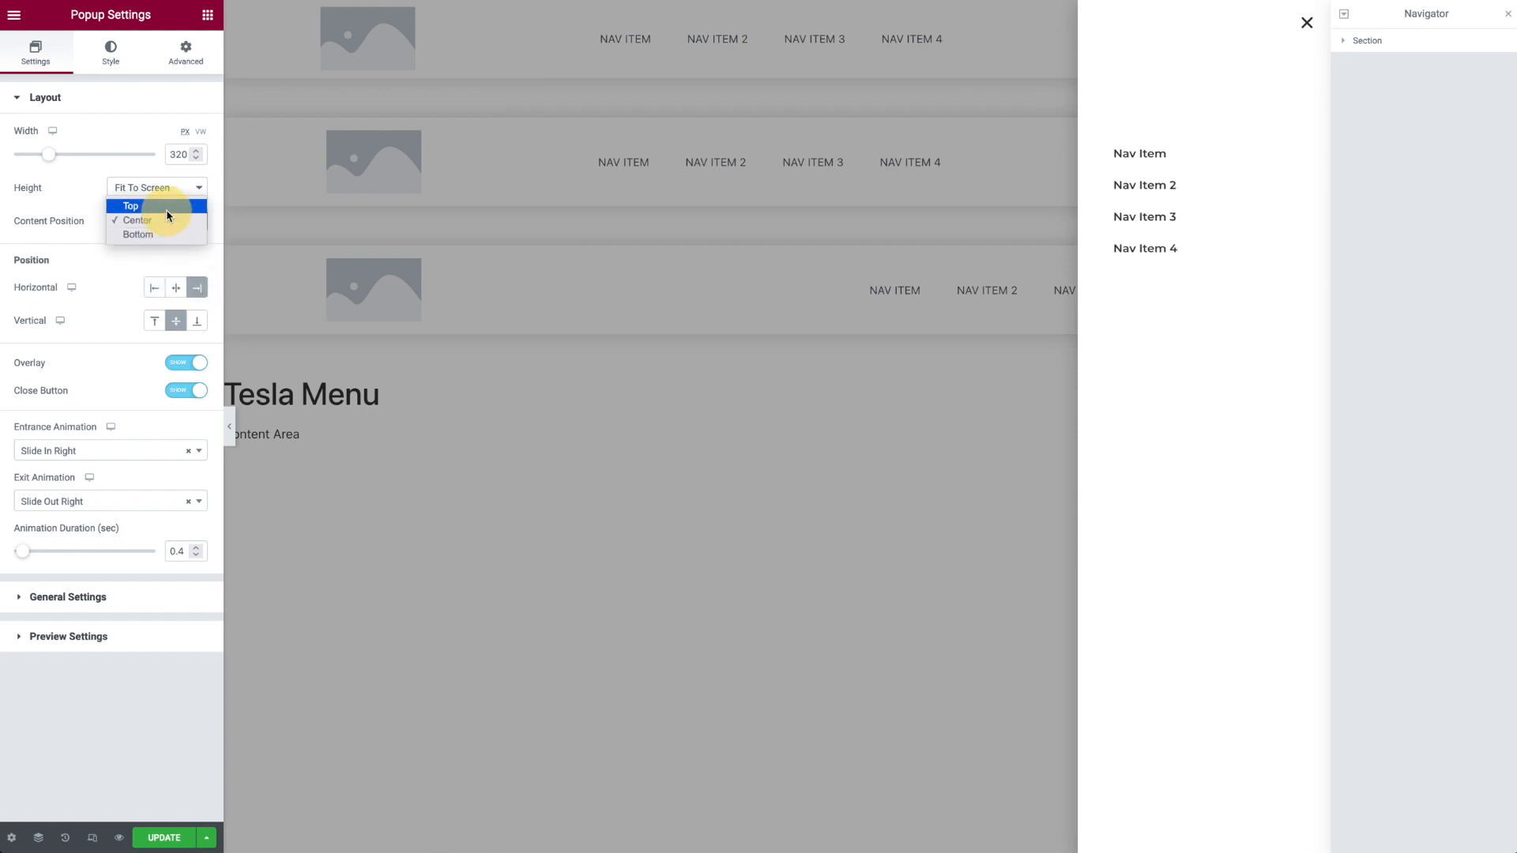
{"action": "left_click", "coordinate": [166, 208]}
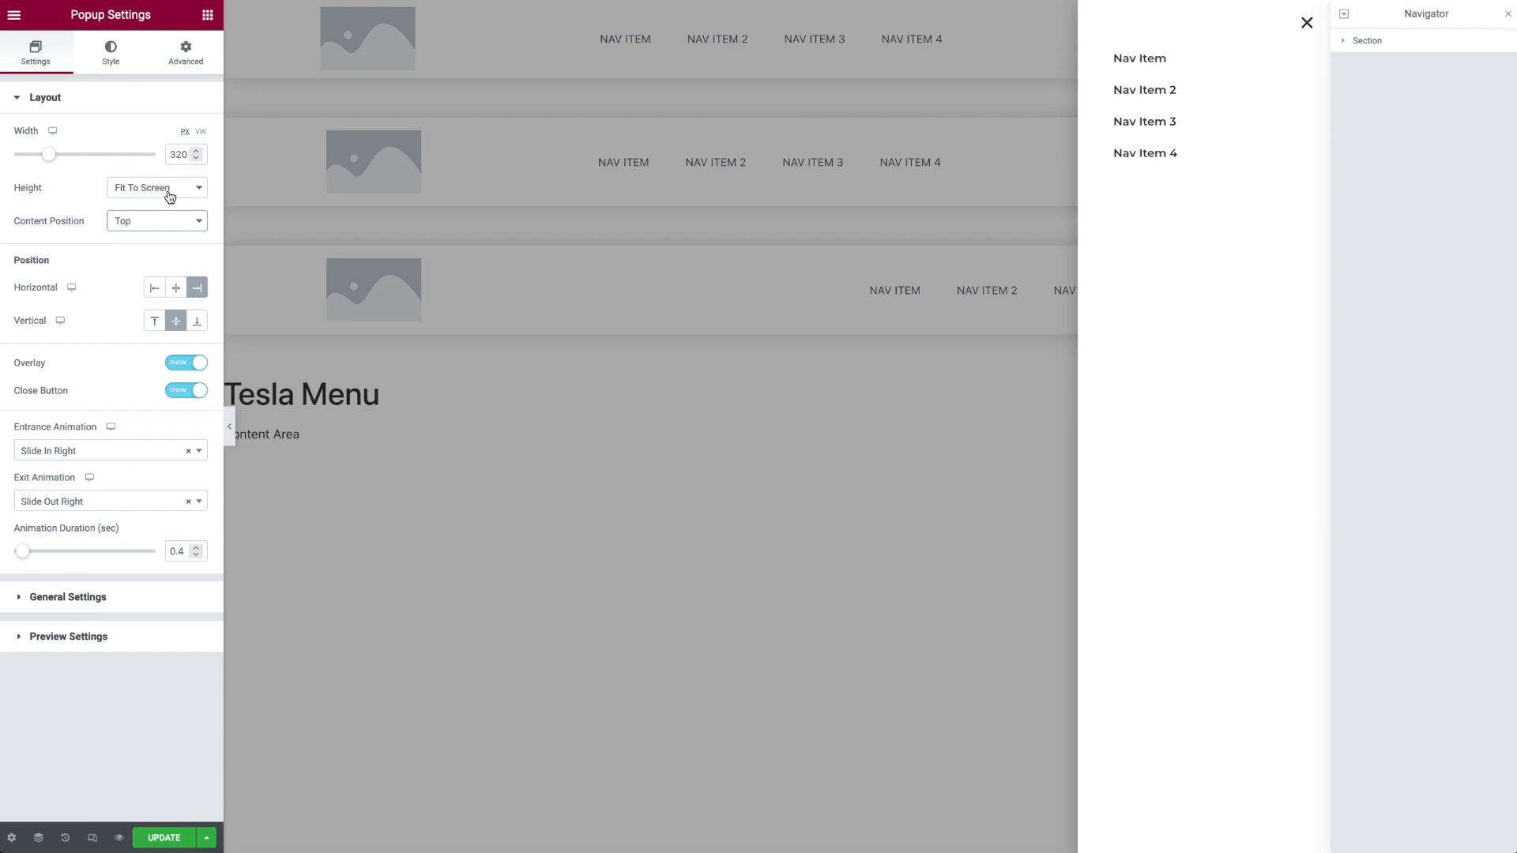
Step: Try the Fit To Content height for the popup and restore Fit To Screen
{"action": "left_click", "coordinate": [167, 192]}
{"action": "left_click", "coordinate": [168, 193]}
{"action": "left_click", "coordinate": [163, 190]}
{"action": "left_click", "coordinate": [167, 172]}
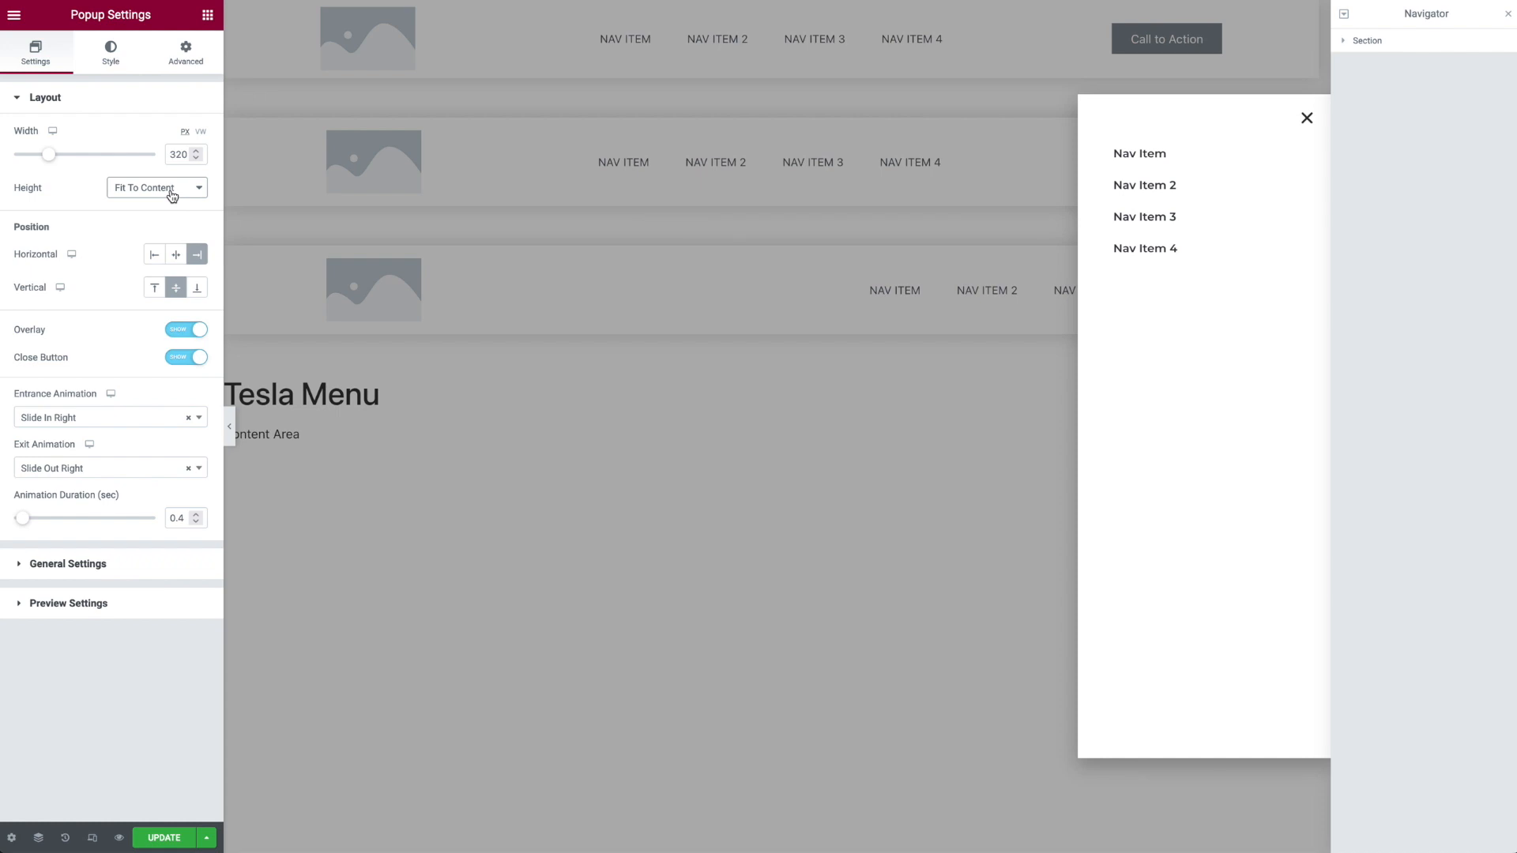
{"action": "left_click", "coordinate": [171, 191]}
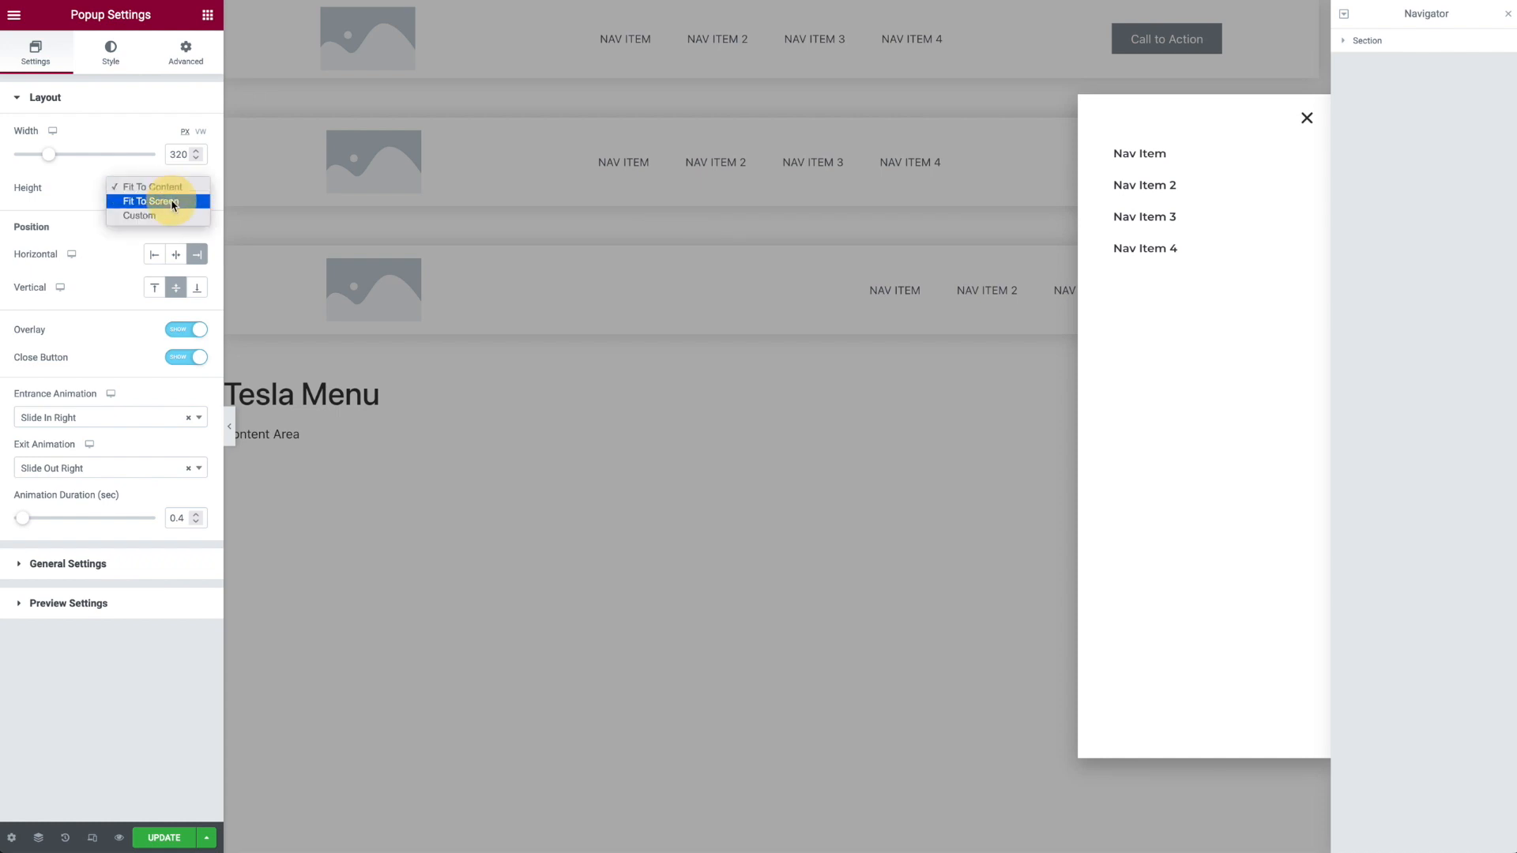
{"action": "left_click", "coordinate": [169, 201]}
Step: Try a popup width of 350 px on desktop and restore 320 px
{"action": "left_click_drag", "start_coordinate": [49, 155], "coordinate": [57, 154]}
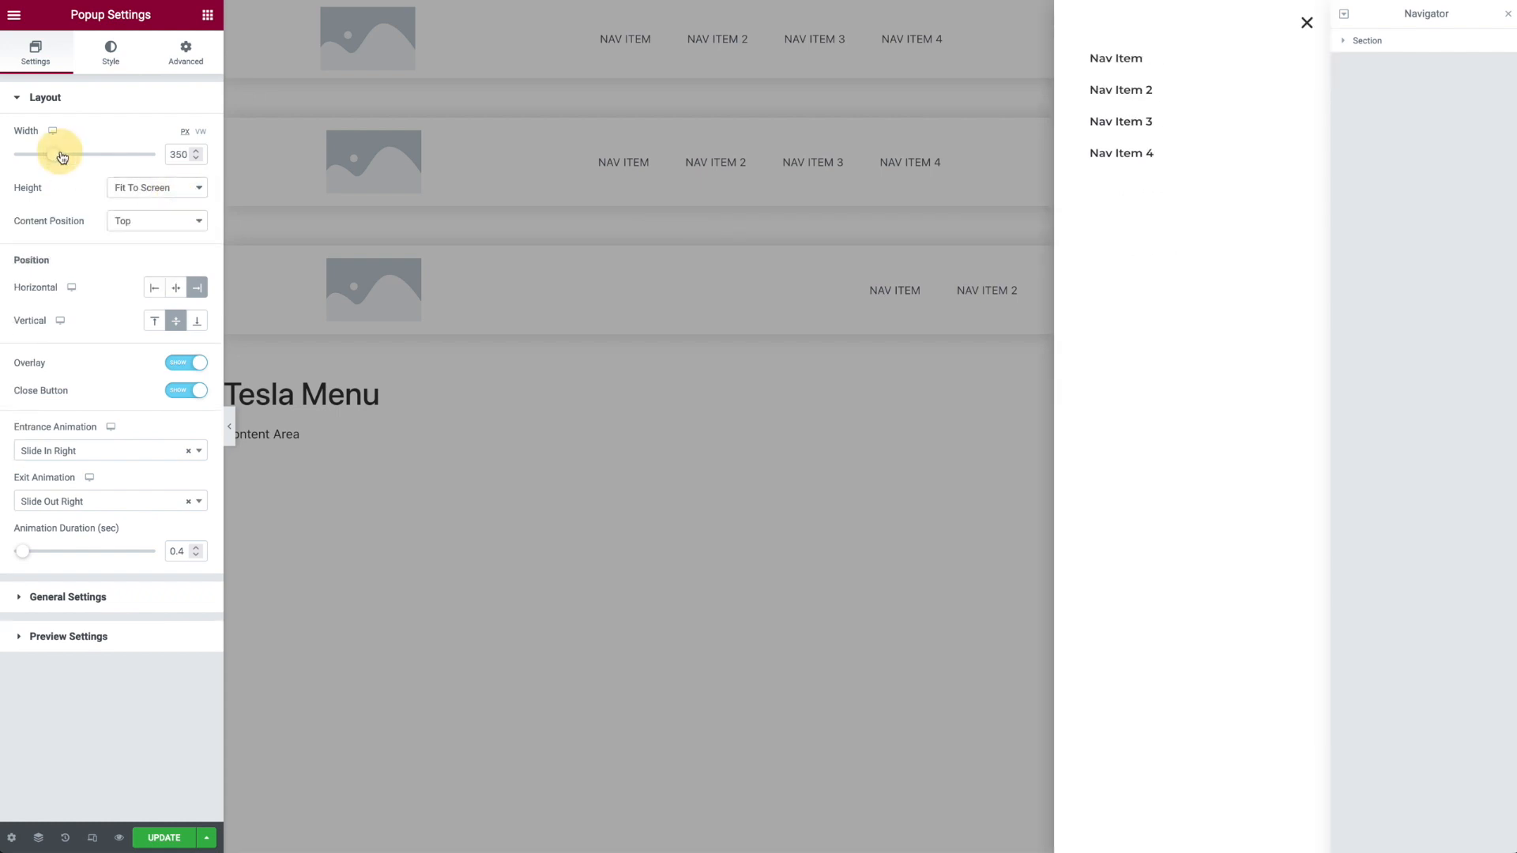
{"action": "double_click", "coordinate": [175, 155]}
{"action": "type", "text": "320"}
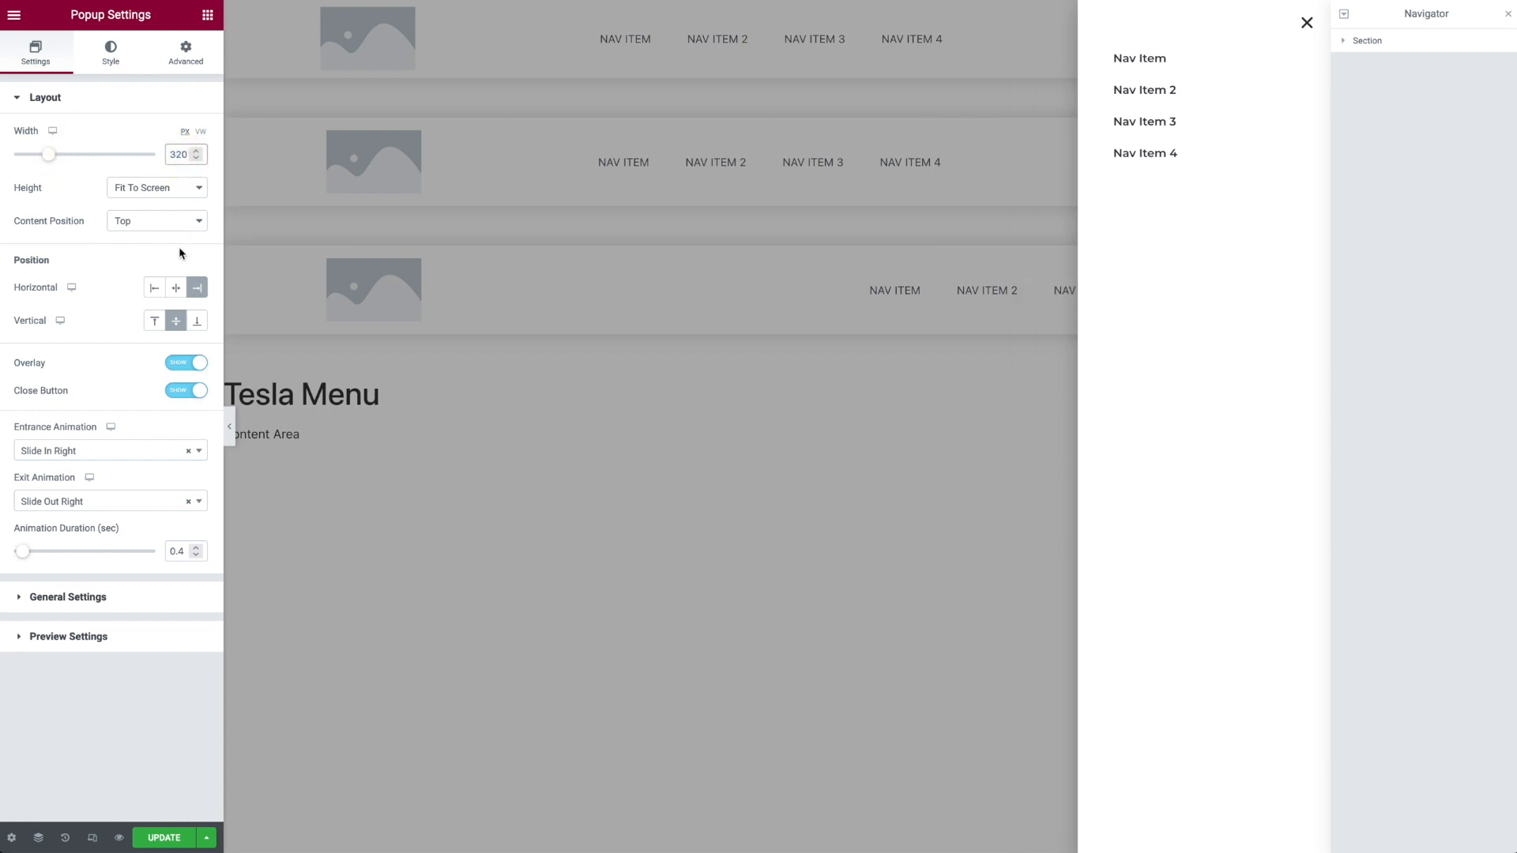
Step: For the mobile view, set the popup width to 80 VW, trying 90 VW as well, and return to the desktop view
{"action": "mouse_move", "coordinate": [52, 131]}
{"action": "left_click", "coordinate": [53, 169]}
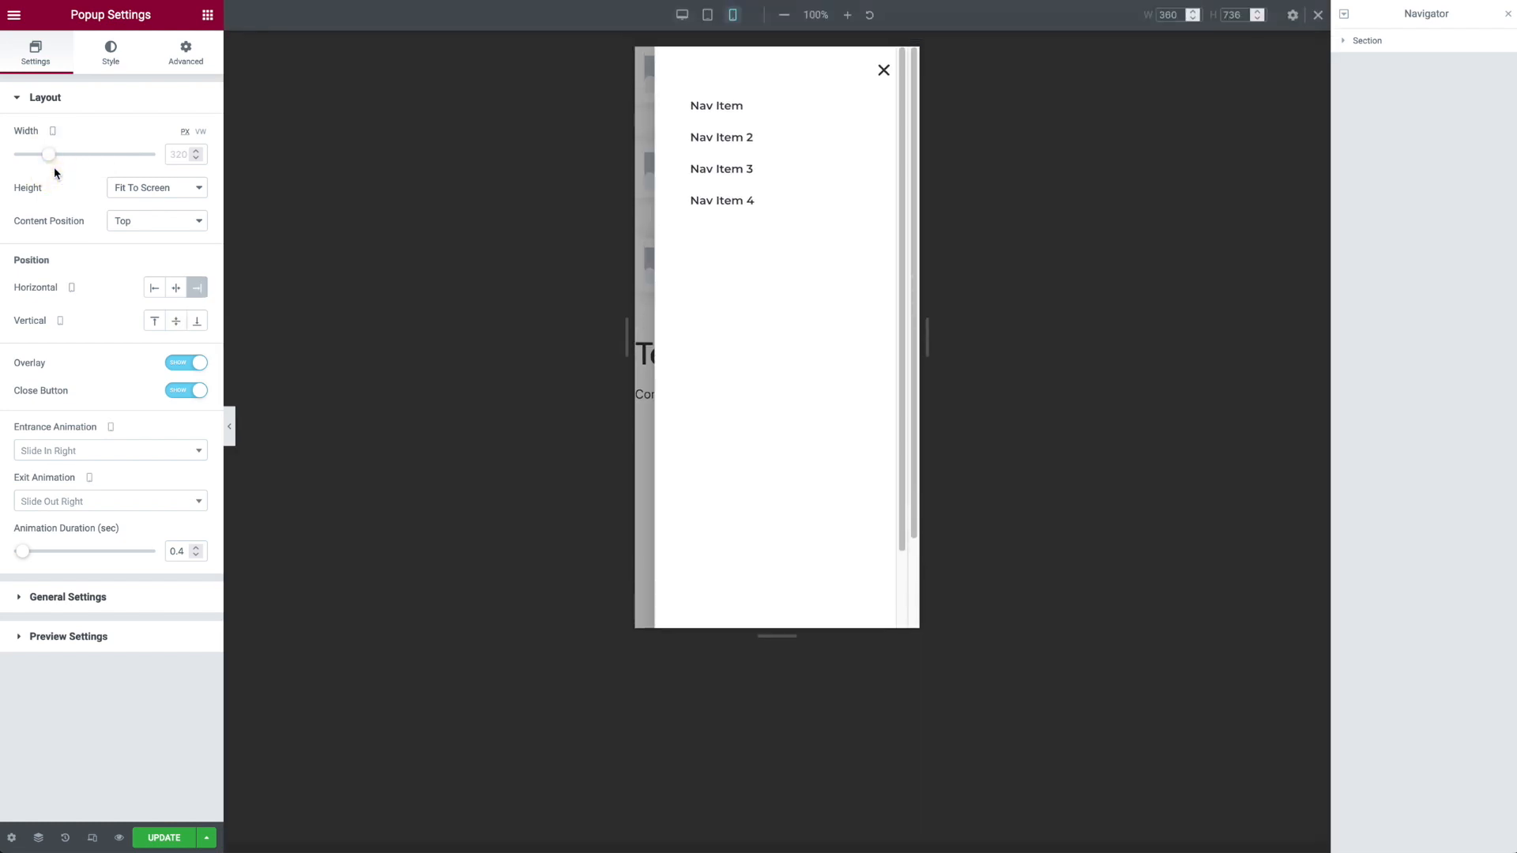
{"action": "left_click", "coordinate": [202, 133]}
{"action": "left_click", "coordinate": [188, 153]}
{"action": "type", "text": "80"}
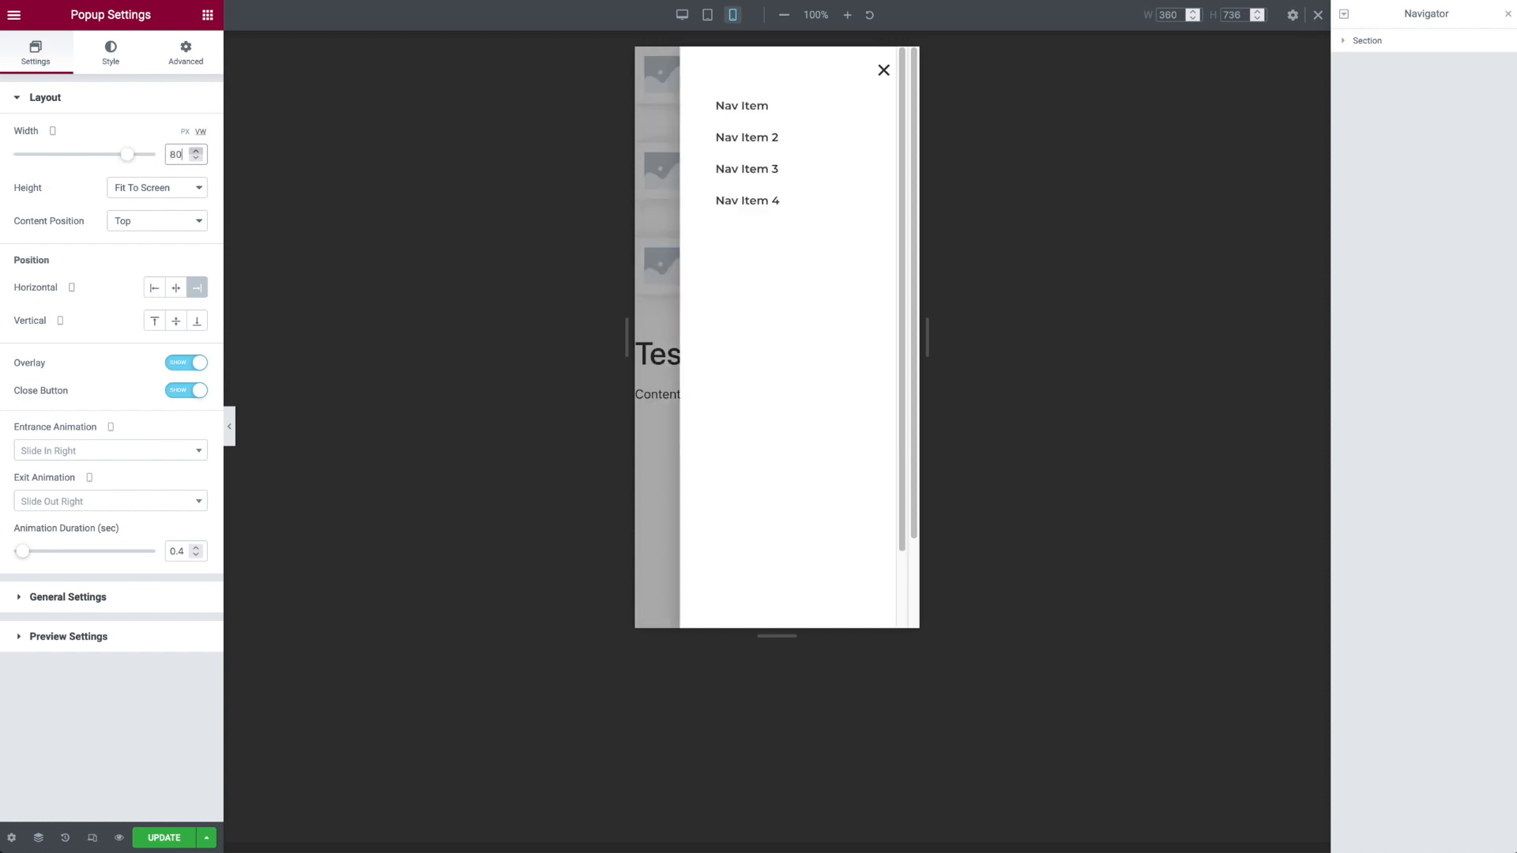
{"action": "key", "text": "BackSpace"}
{"action": "key", "text": "BackSpace"}
{"action": "type", "text": "90"}
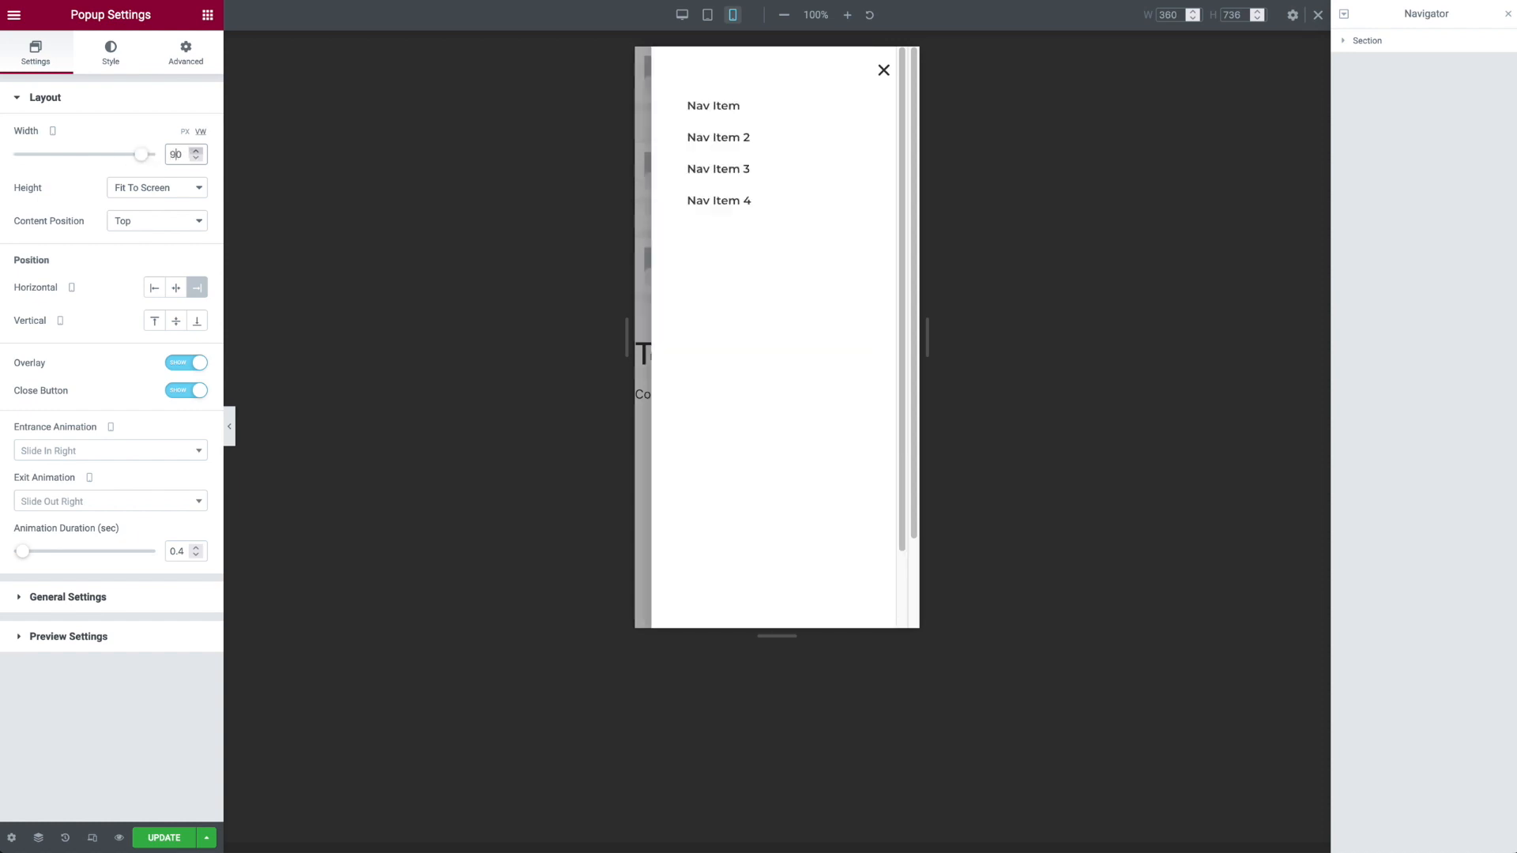
{"action": "left_click", "coordinate": [173, 151]}
{"action": "type", "text": "8"}
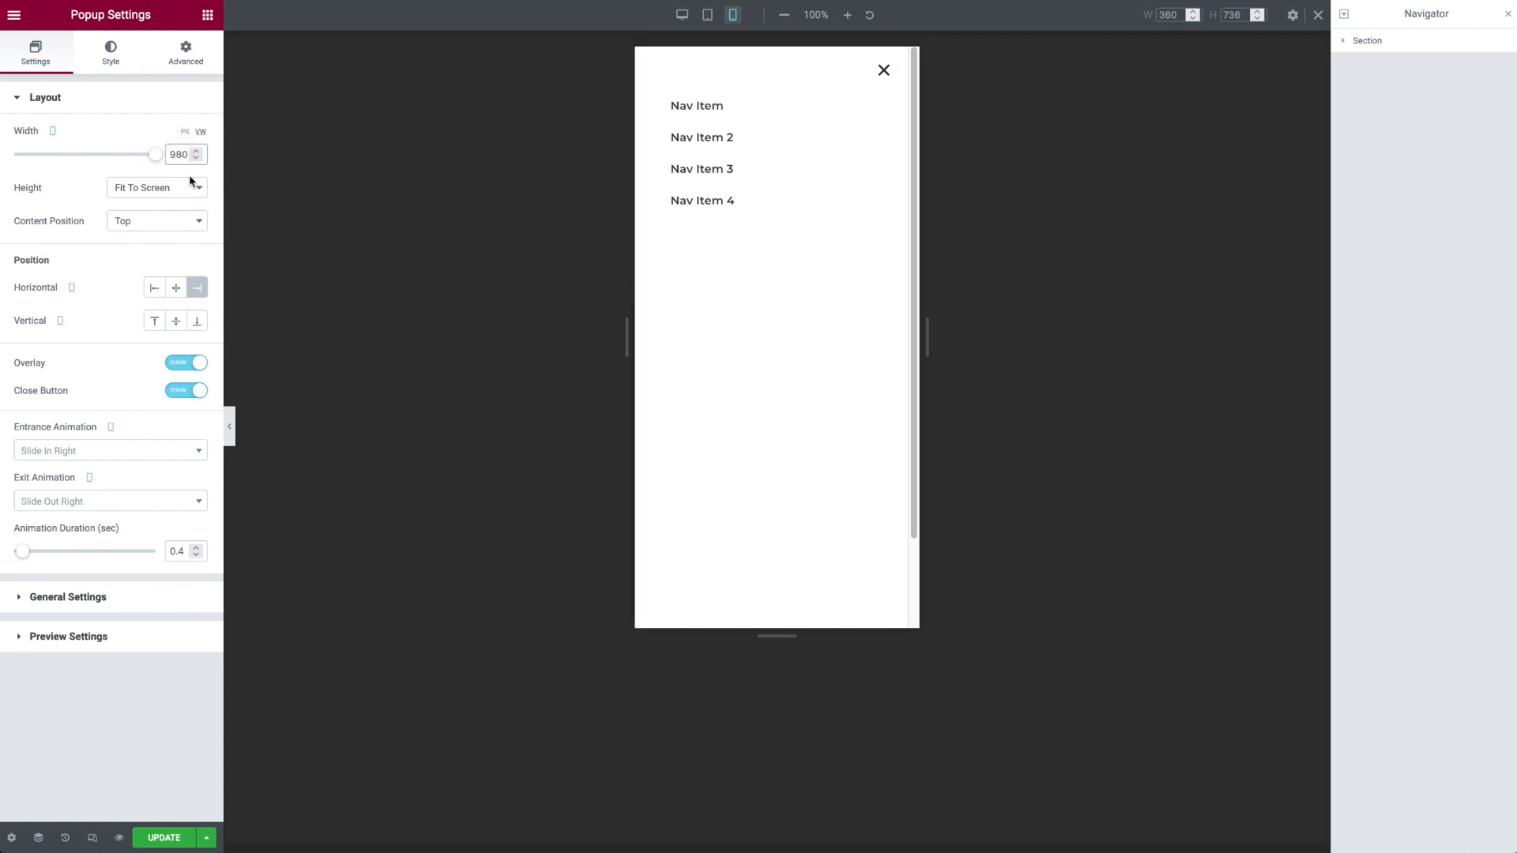
{"action": "left_click_drag", "start_coordinate": [171, 149], "coordinate": [166, 148]}
{"action": "key", "text": "BackSpace"}
{"action": "left_click", "coordinate": [683, 20]}
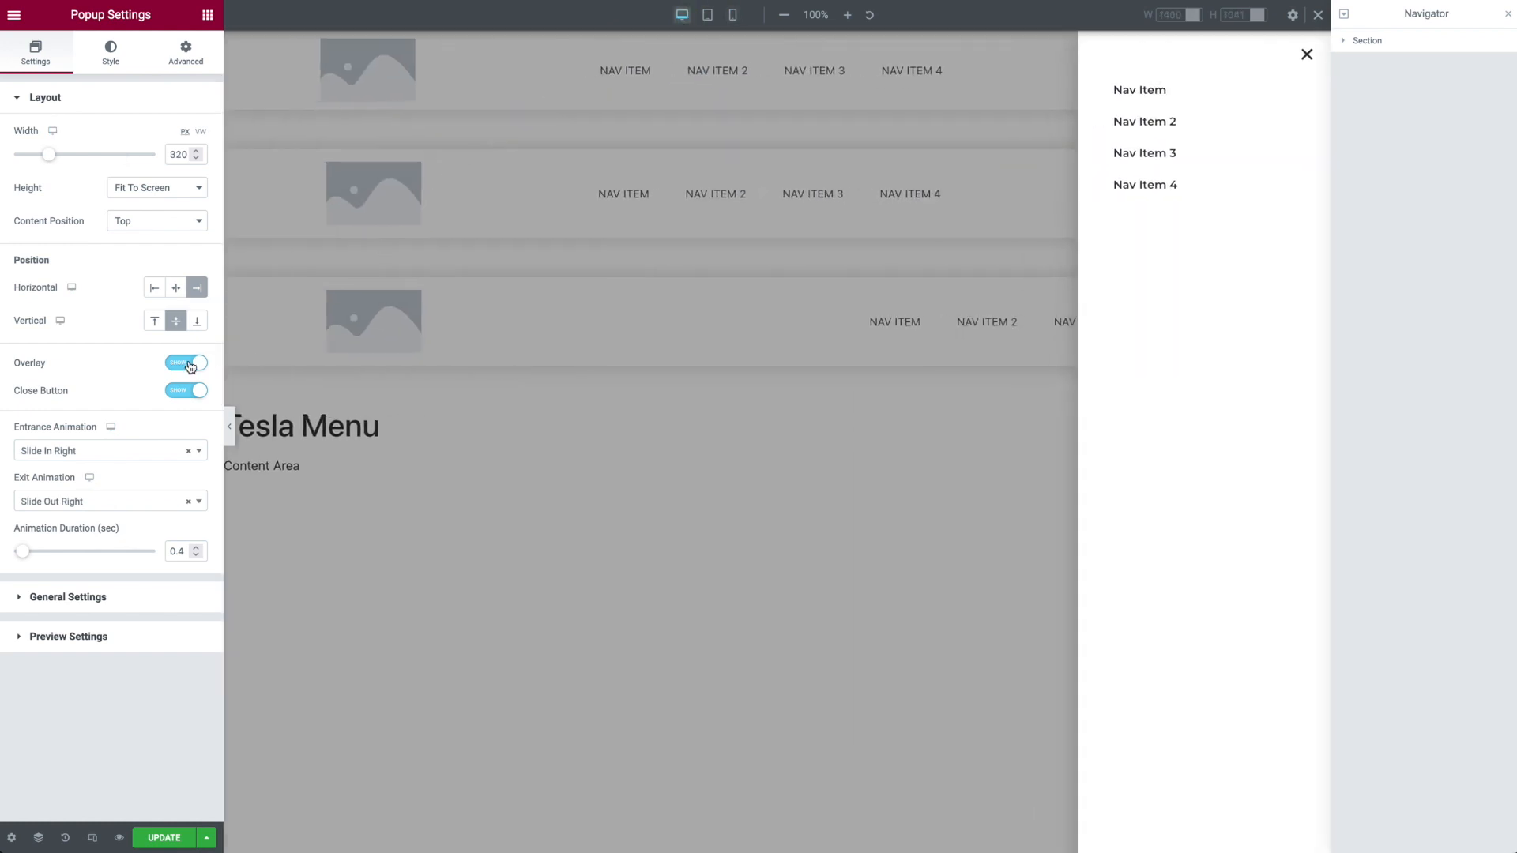
Step: Switch the popup's overlay off and on again, and look at the entrance animation options while keeping Slide In Right
{"action": "left_click", "coordinate": [193, 365]}
{"action": "left_click", "coordinate": [194, 365]}
{"action": "left_click", "coordinate": [94, 457]}
{"action": "left_click", "coordinate": [148, 424]}
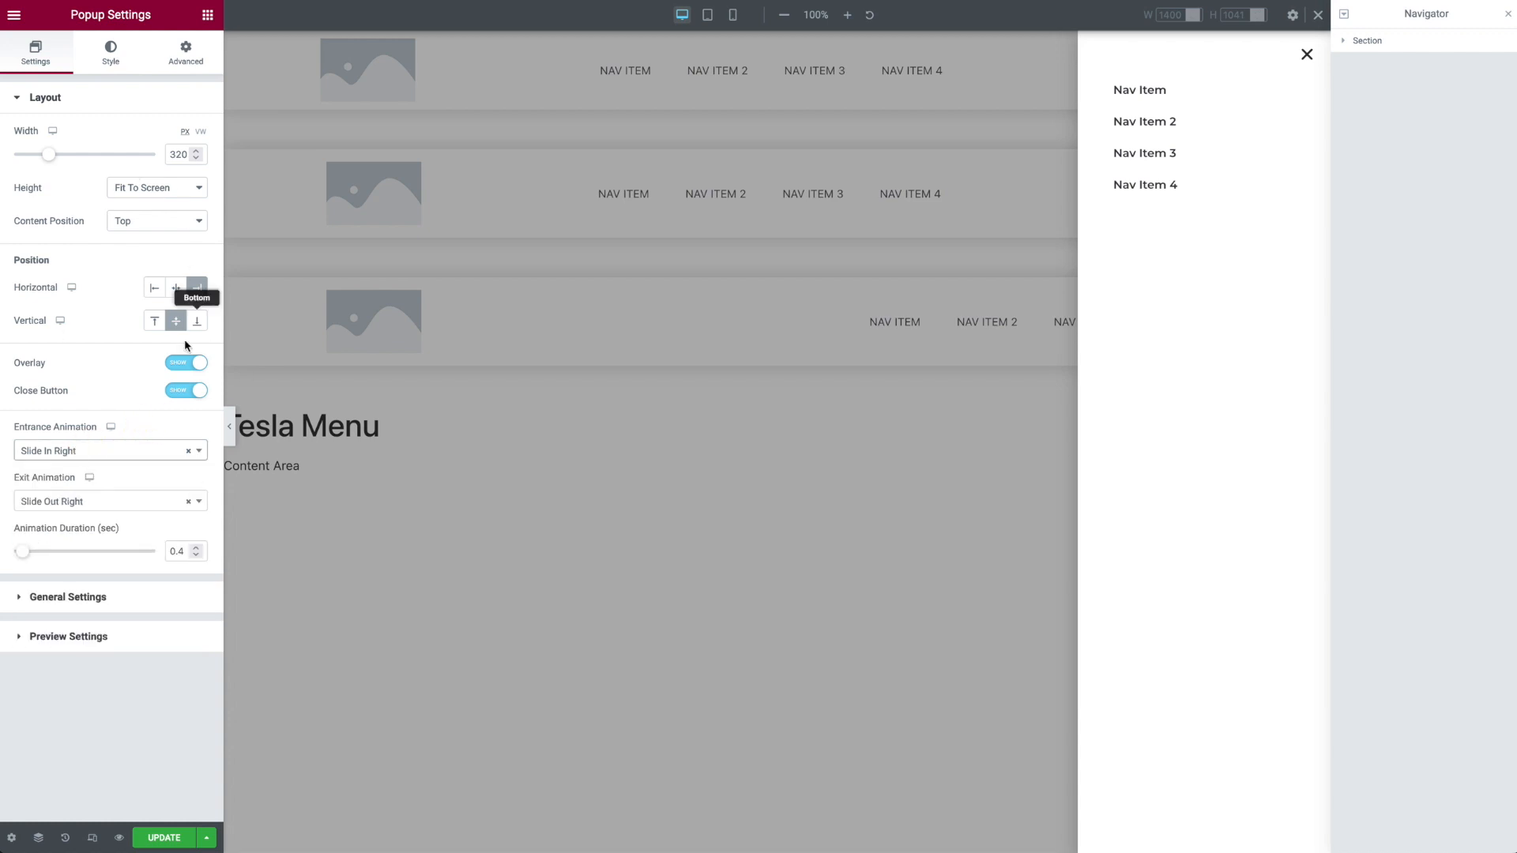
Step: Examine the popup's General and Preview settings and its Popup, Overlay and Close Button style options
{"action": "left_click", "coordinate": [120, 597]}
{"action": "left_click", "coordinate": [96, 313]}
{"action": "left_click", "coordinate": [37, 98]}
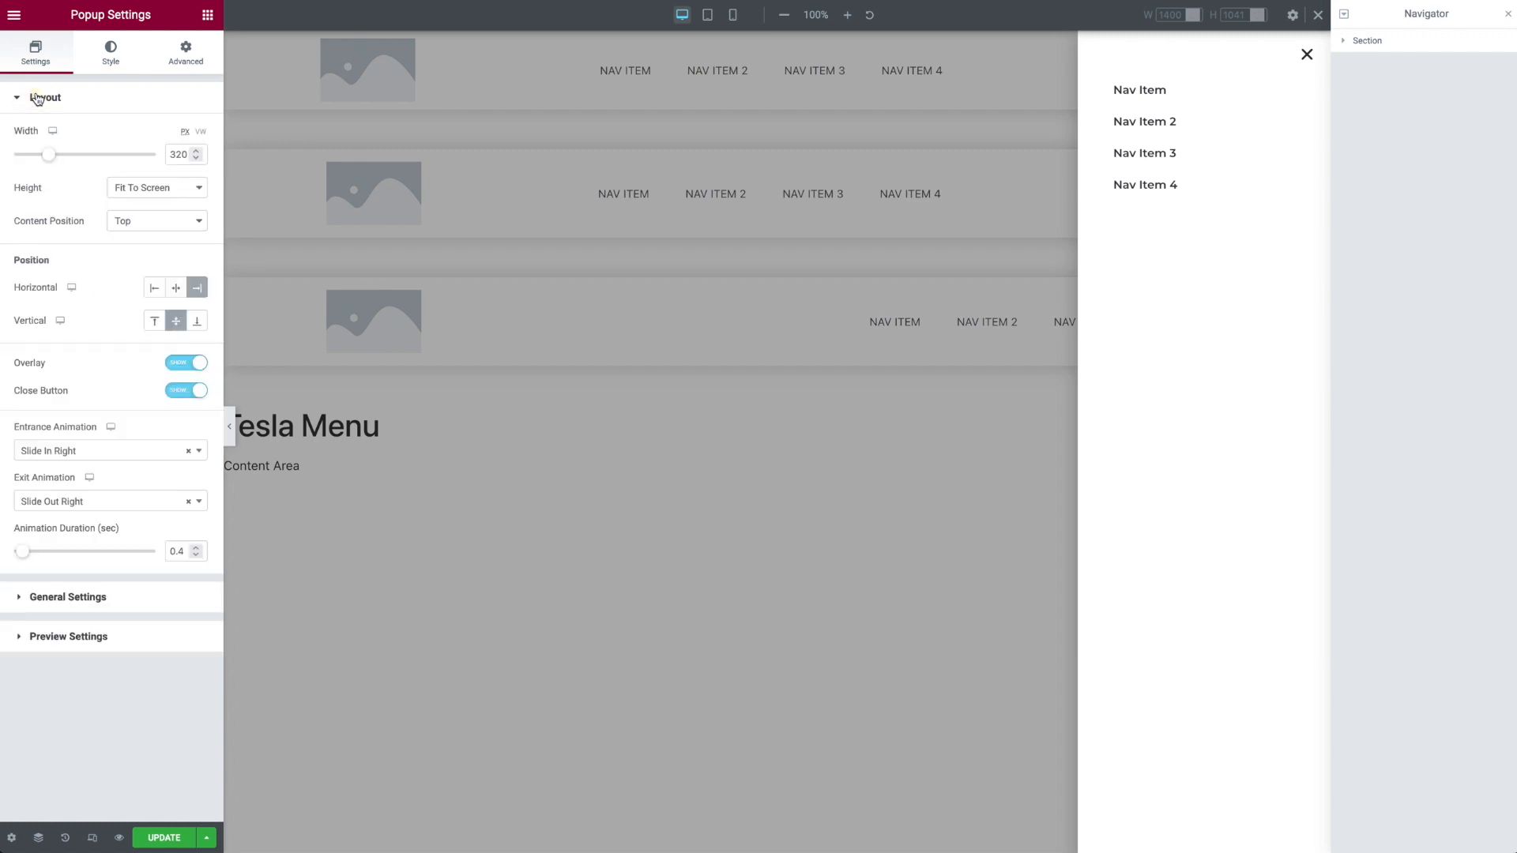
{"action": "left_click", "coordinate": [110, 54]}
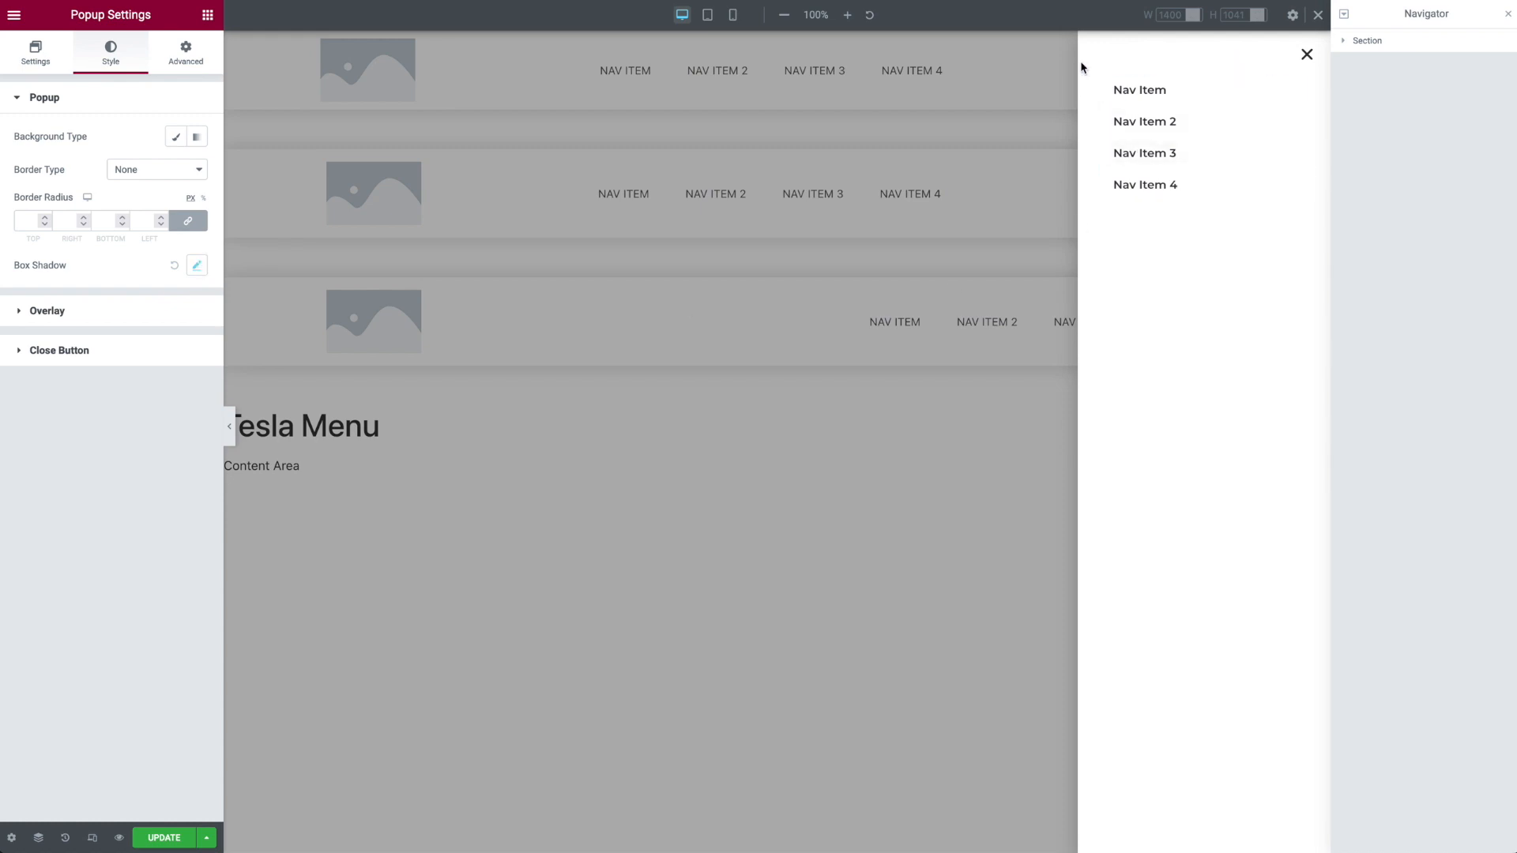
{"action": "left_click", "coordinate": [83, 313]}
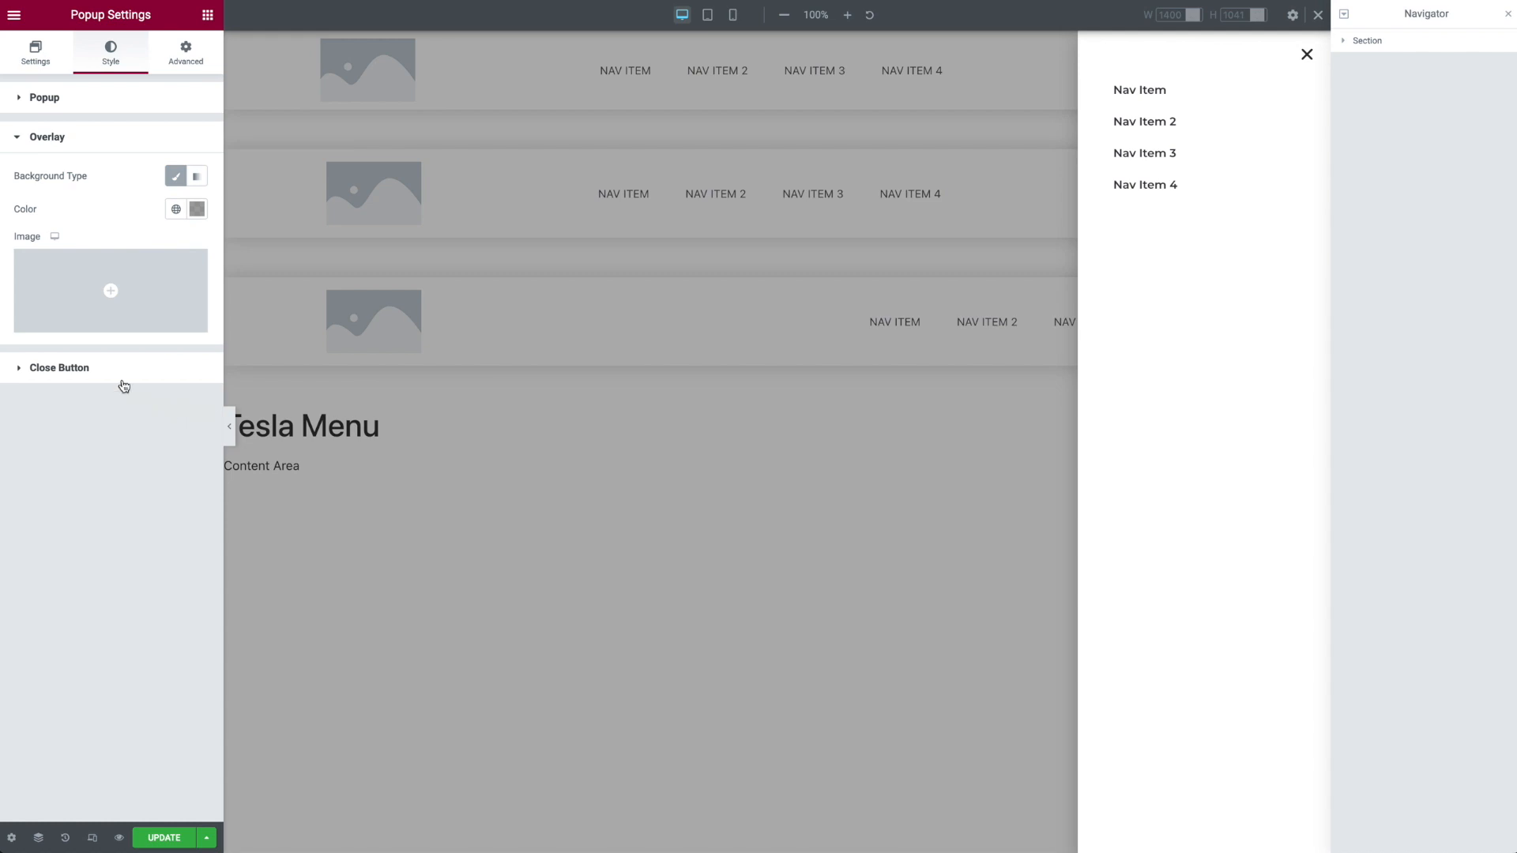
{"action": "left_click", "coordinate": [105, 372]}
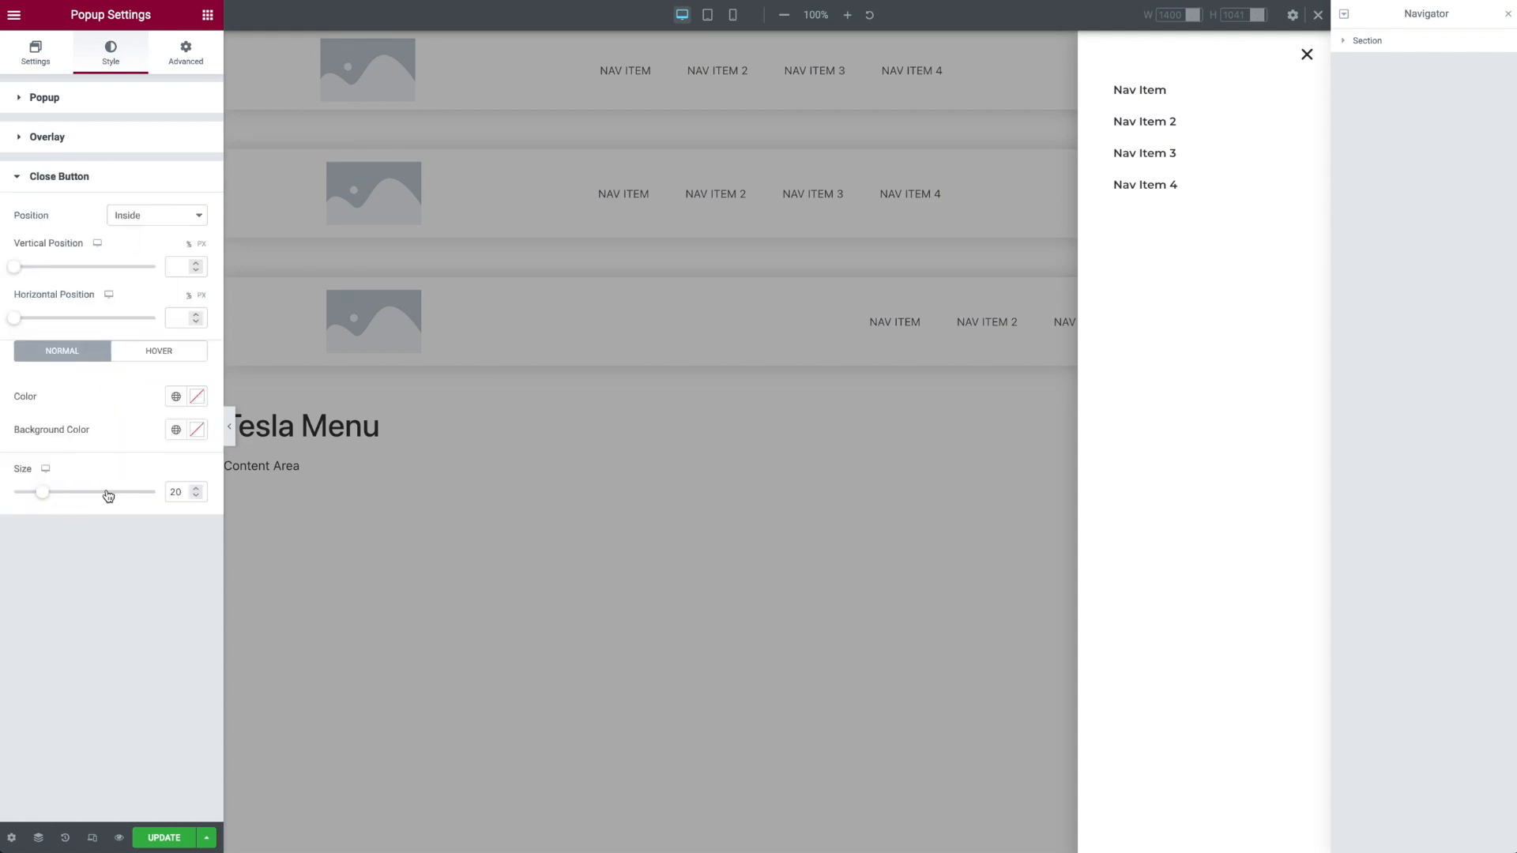
Step: Open the popup's advanced settings and inspect the full selector in the Open By Selector field
{"action": "left_click", "coordinate": [194, 59]}
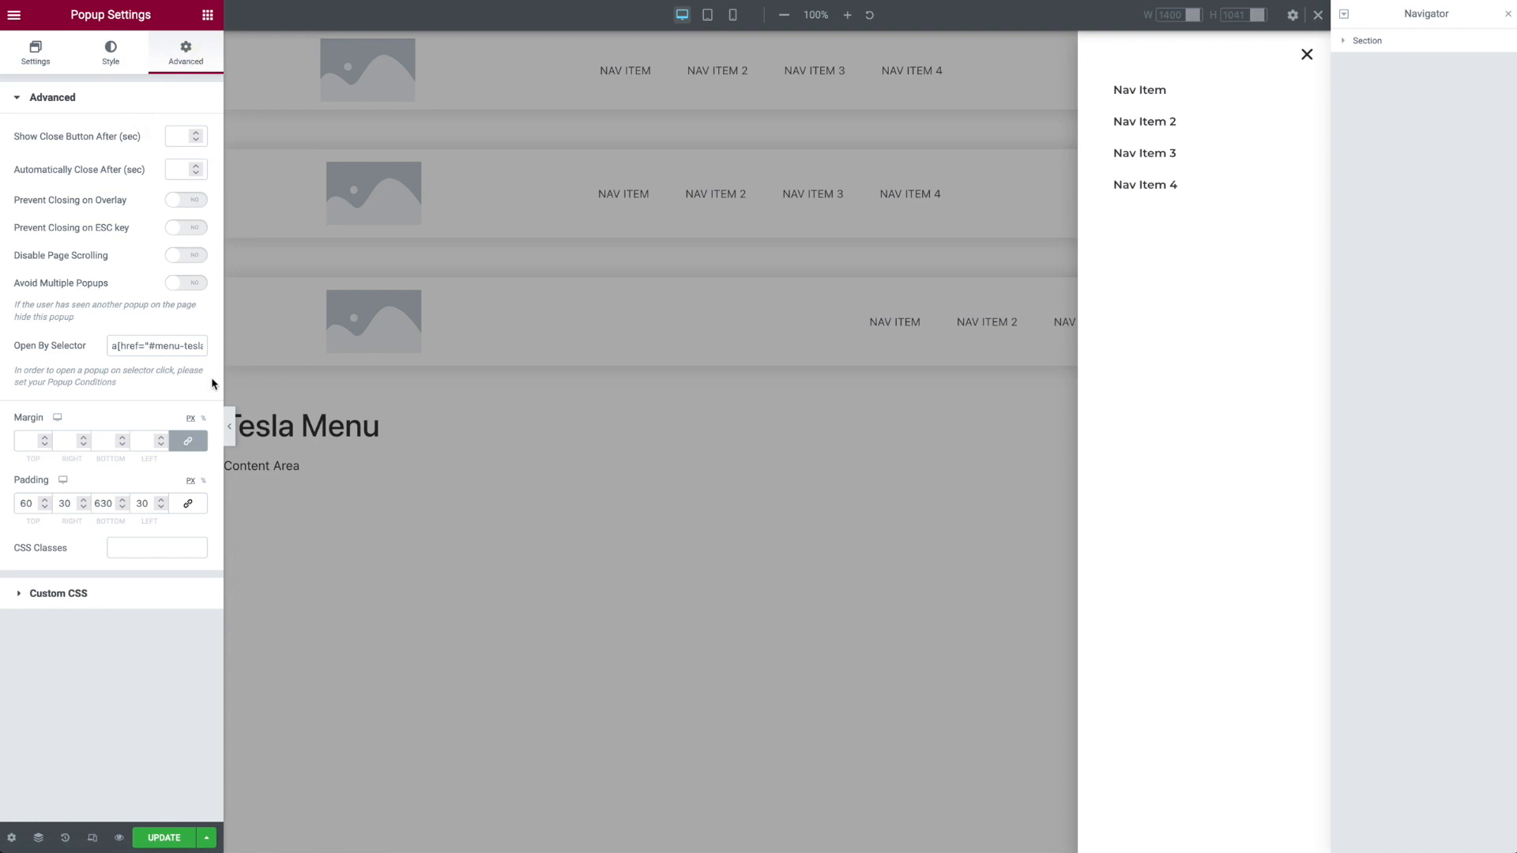
{"action": "left_click_drag", "start_coordinate": [113, 346], "coordinate": [79, 349]}
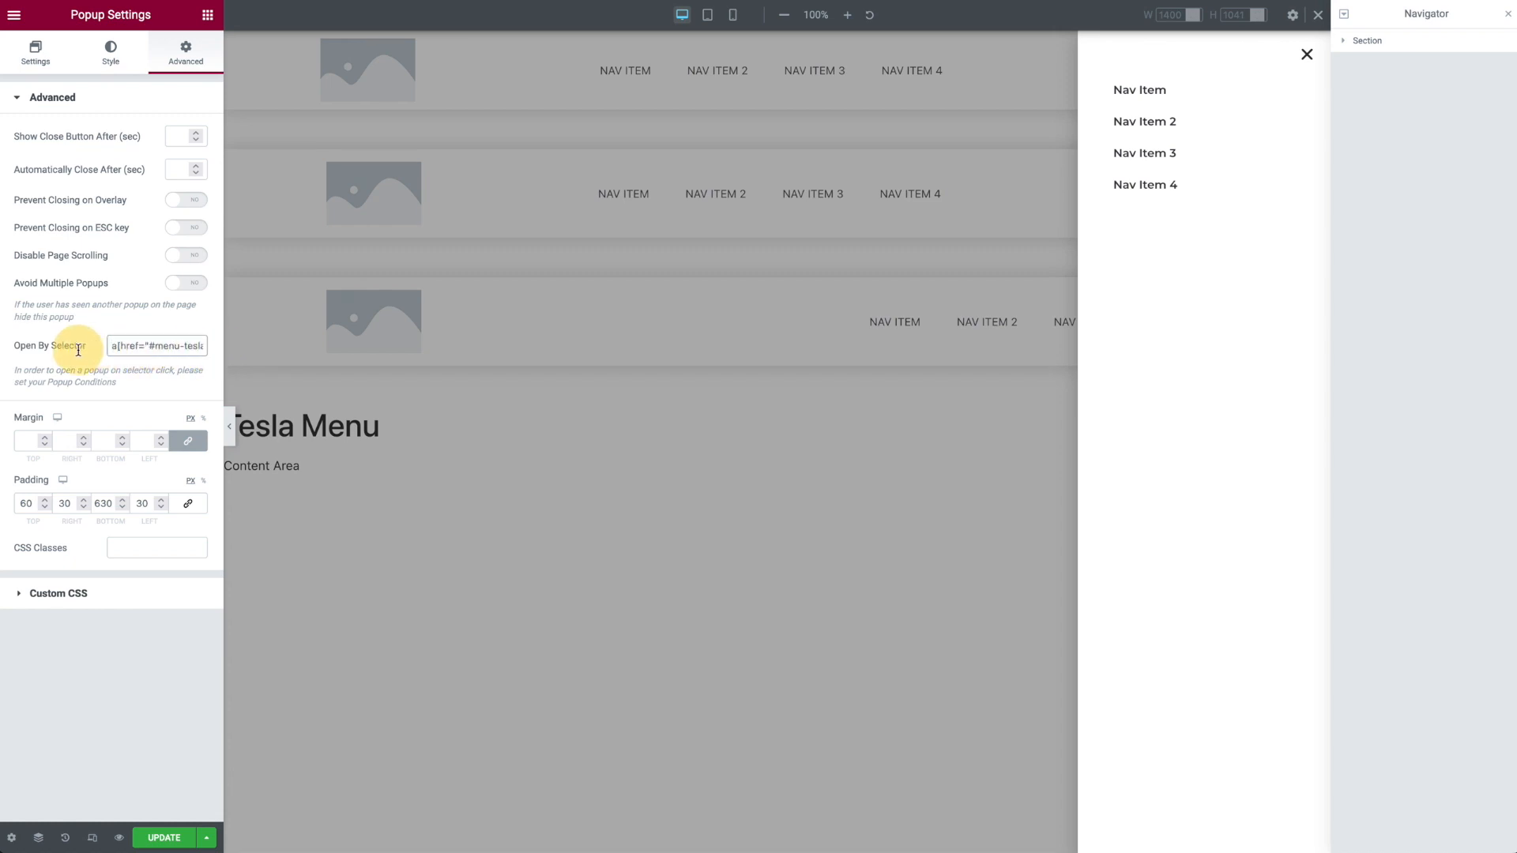
{"action": "left_click_drag", "start_coordinate": [110, 345], "coordinate": [175, 348]}
{"action": "left_click_drag", "start_coordinate": [175, 348], "coordinate": [215, 351]}
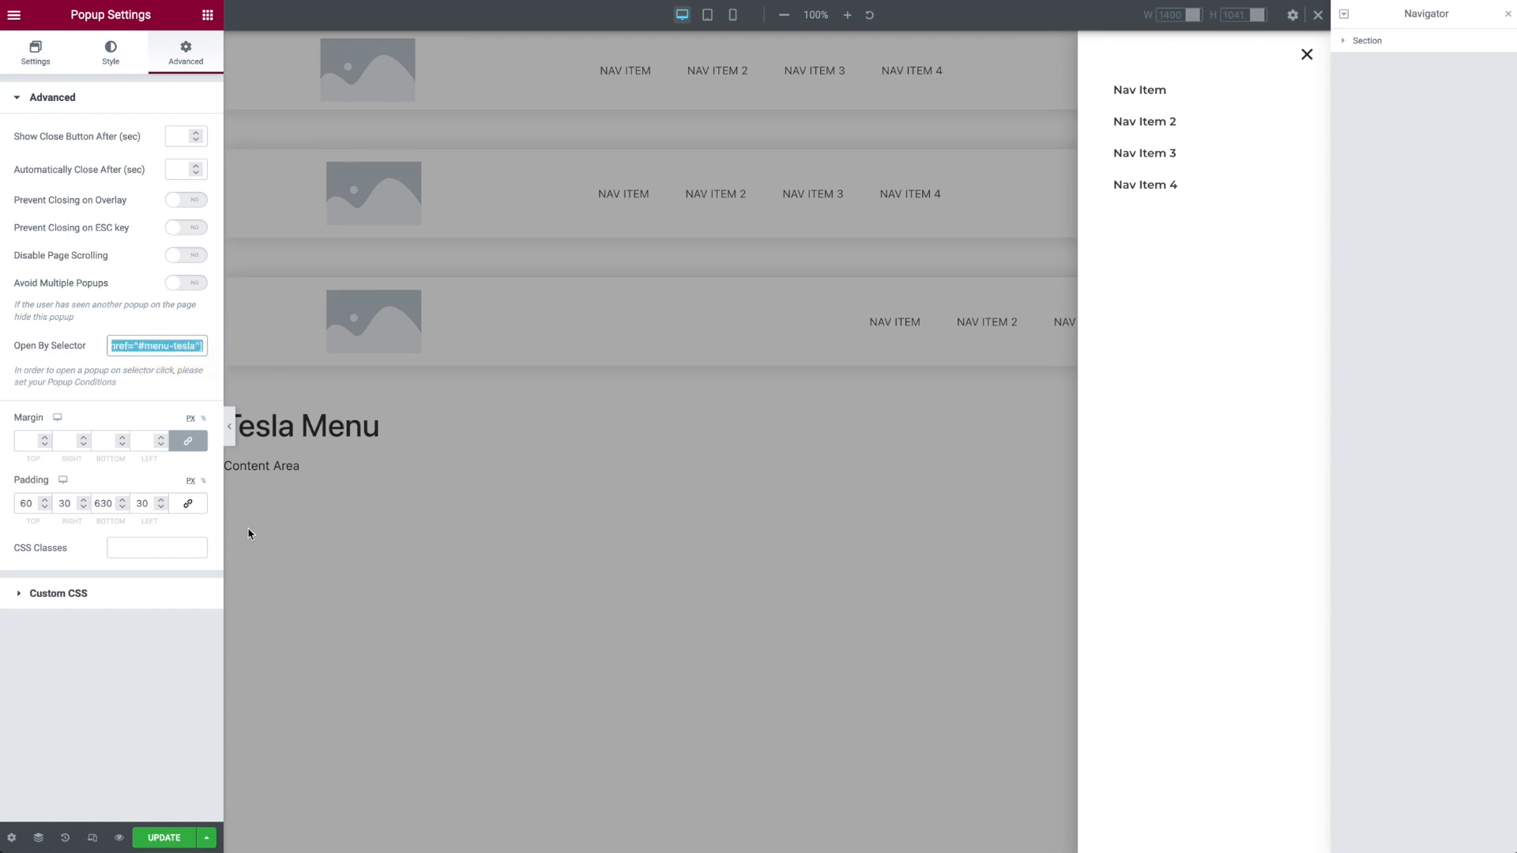
{"action": "left_click_drag", "start_coordinate": [139, 346], "coordinate": [92, 345]}
{"action": "left_click", "coordinate": [195, 347]}
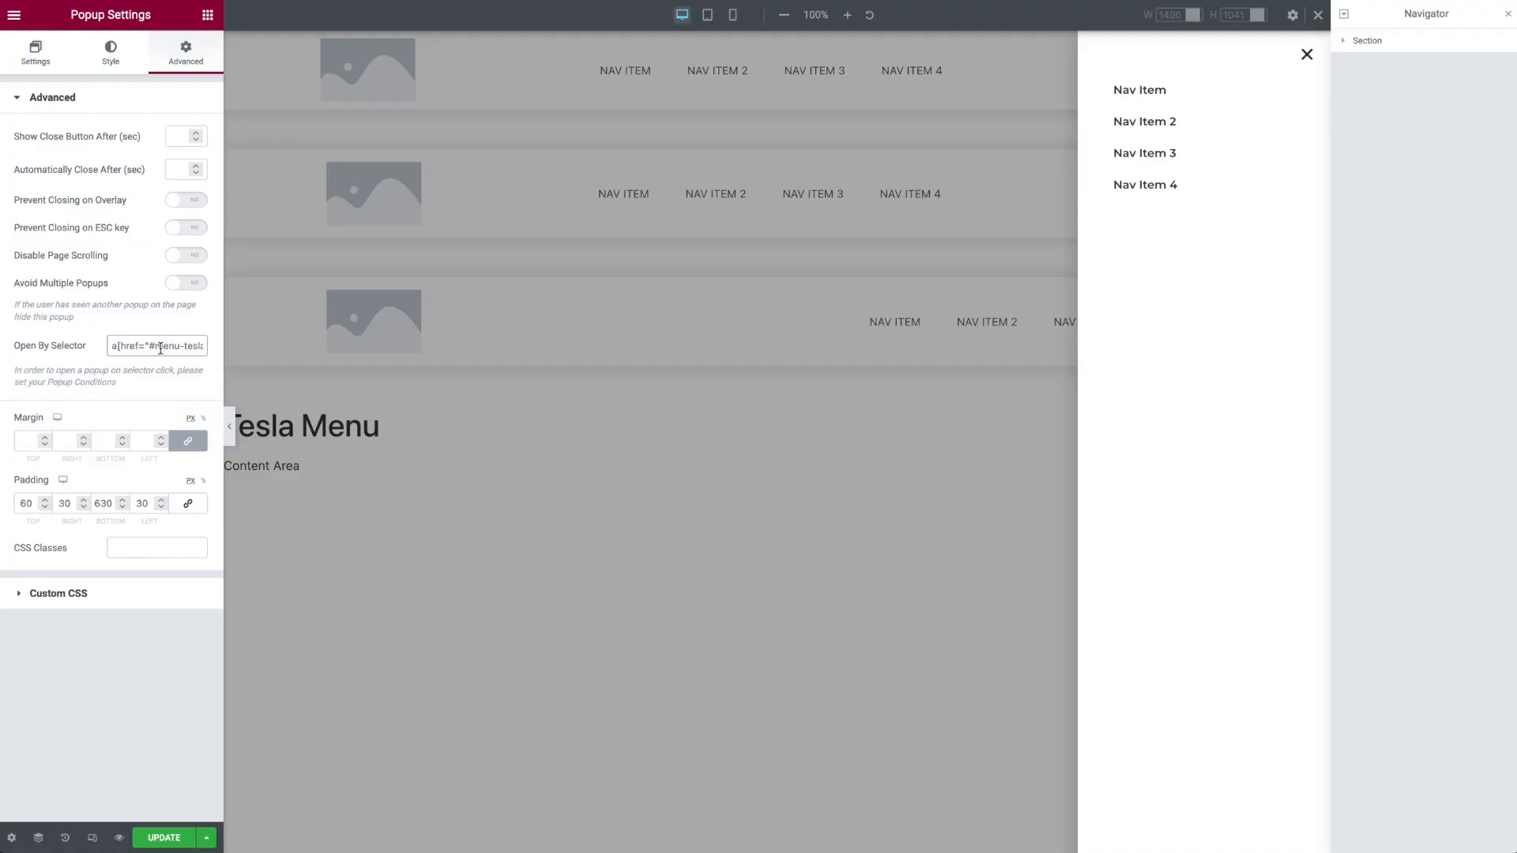
Step: Point out the menu link in the Open By Selector value, and test opening and closing the slide-in menu on the live page
{"action": "left_click", "coordinate": [160, 347]}
{"action": "left_click", "coordinate": [159, 346]}
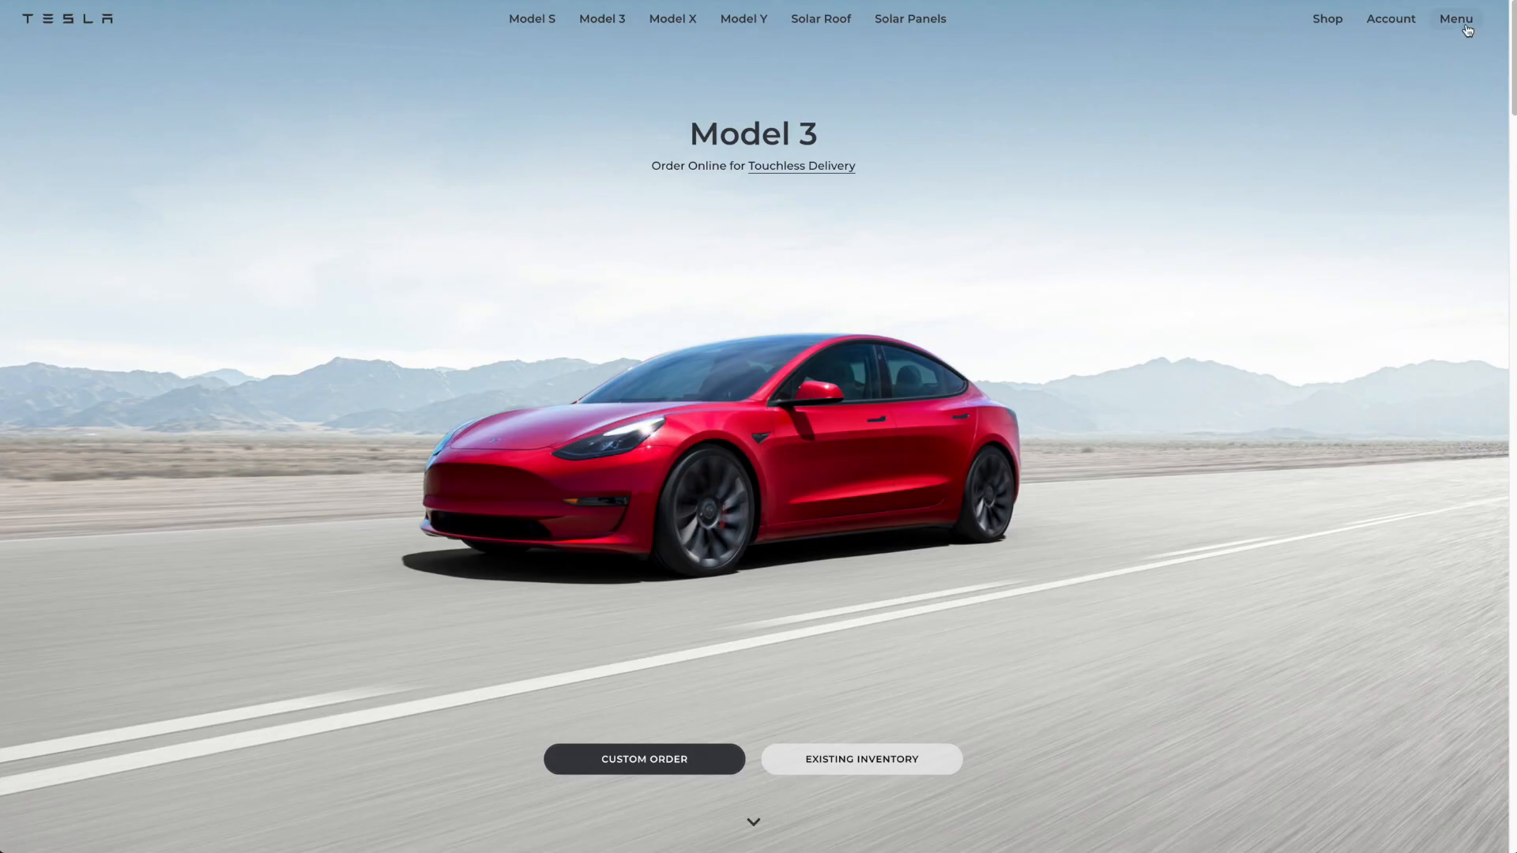
{"action": "left_click", "coordinate": [1462, 21]}
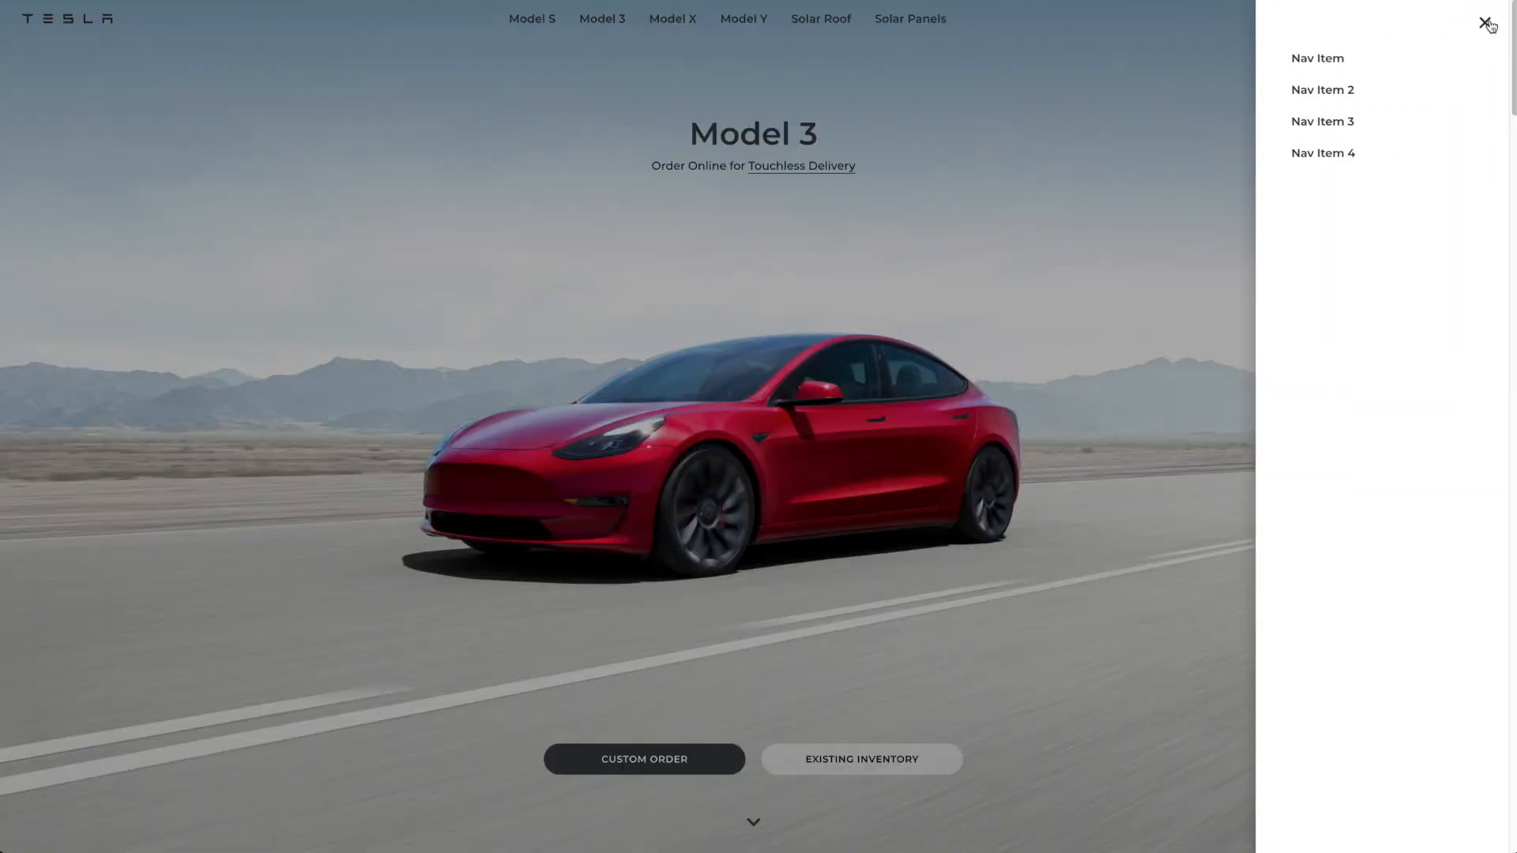
{"action": "left_click", "coordinate": [1091, 127]}
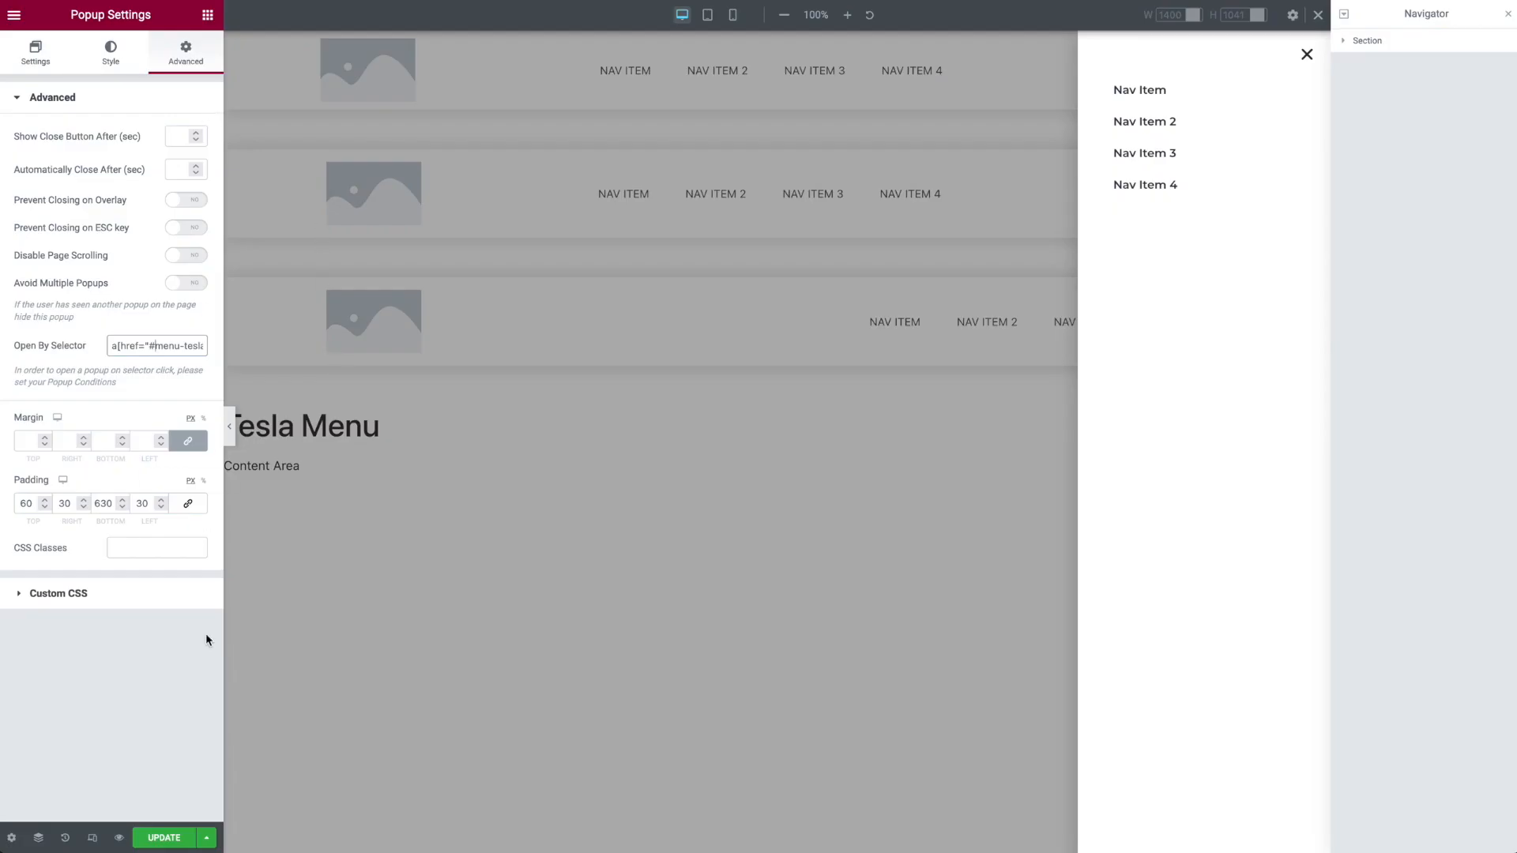
Step: Review the popup's display conditions and triggers in the publish settings, and close them without changes
{"action": "left_click", "coordinate": [206, 842]}
{"action": "left_click", "coordinate": [79, 701]}
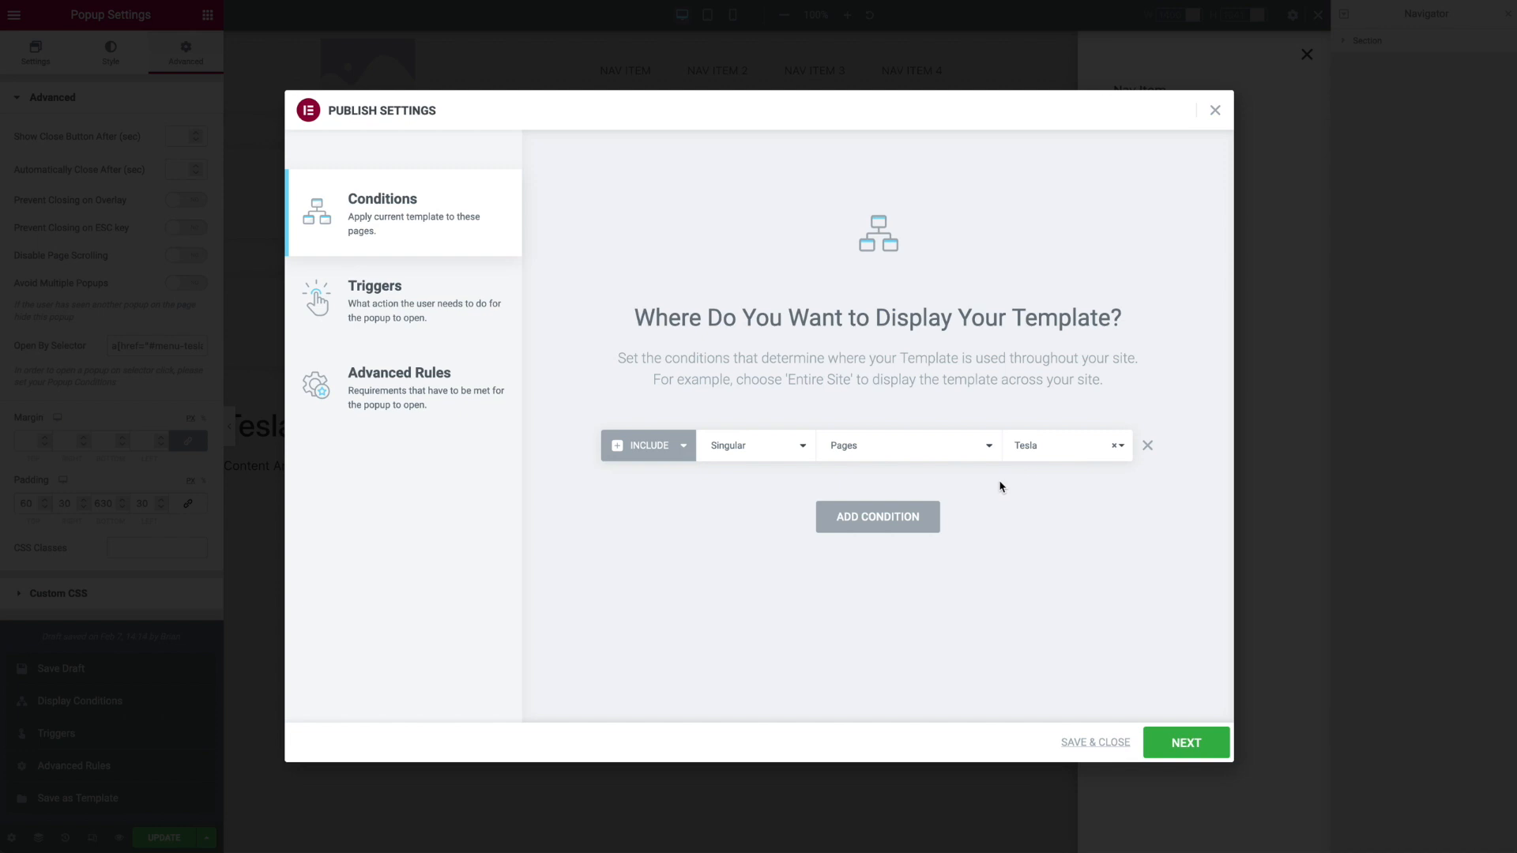
{"action": "left_click", "coordinate": [426, 308]}
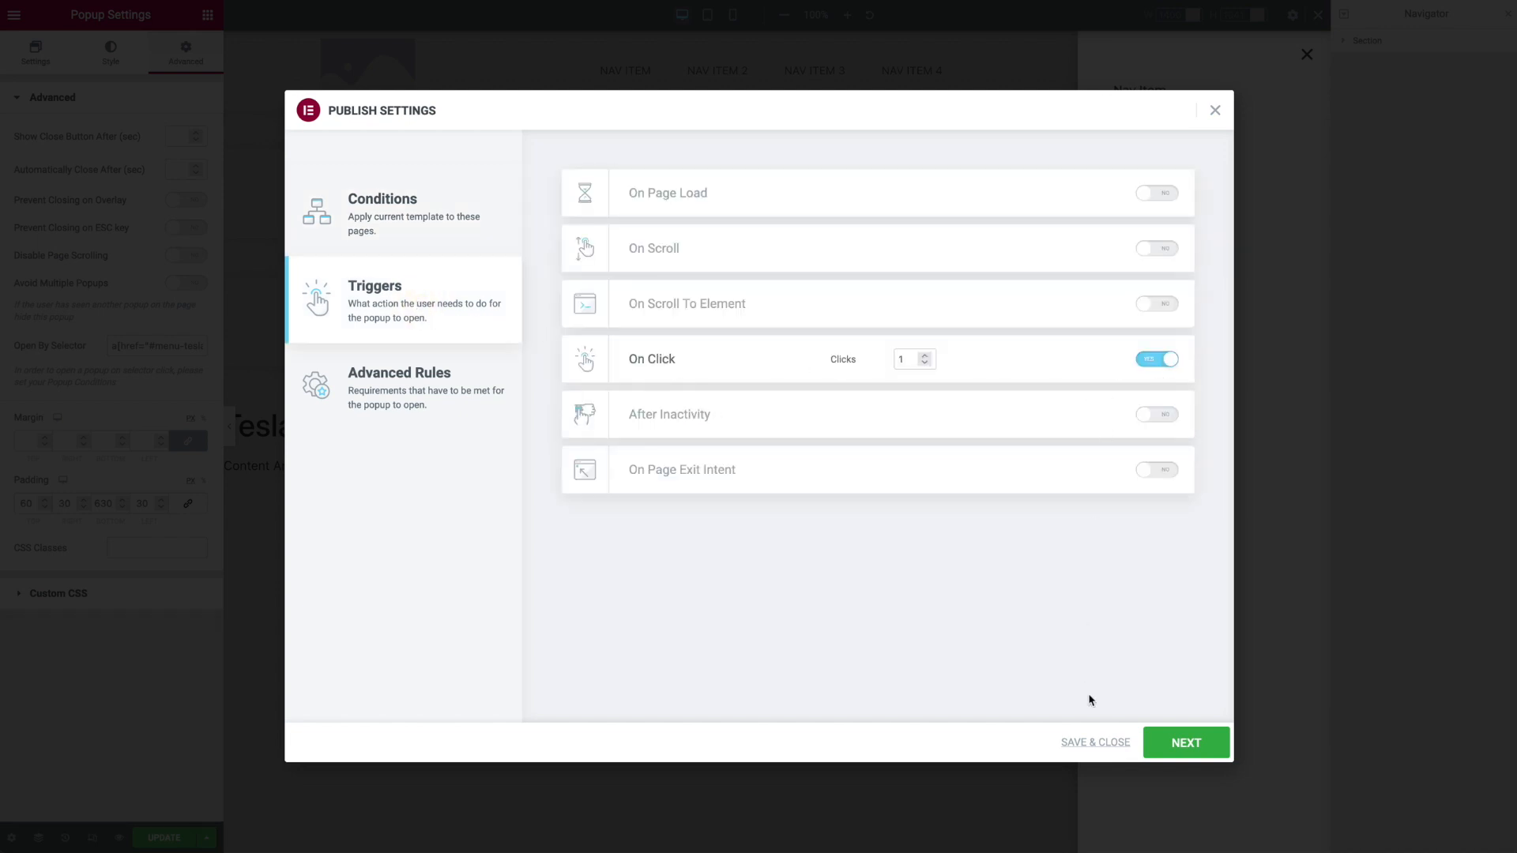
{"action": "left_click", "coordinate": [1215, 112]}
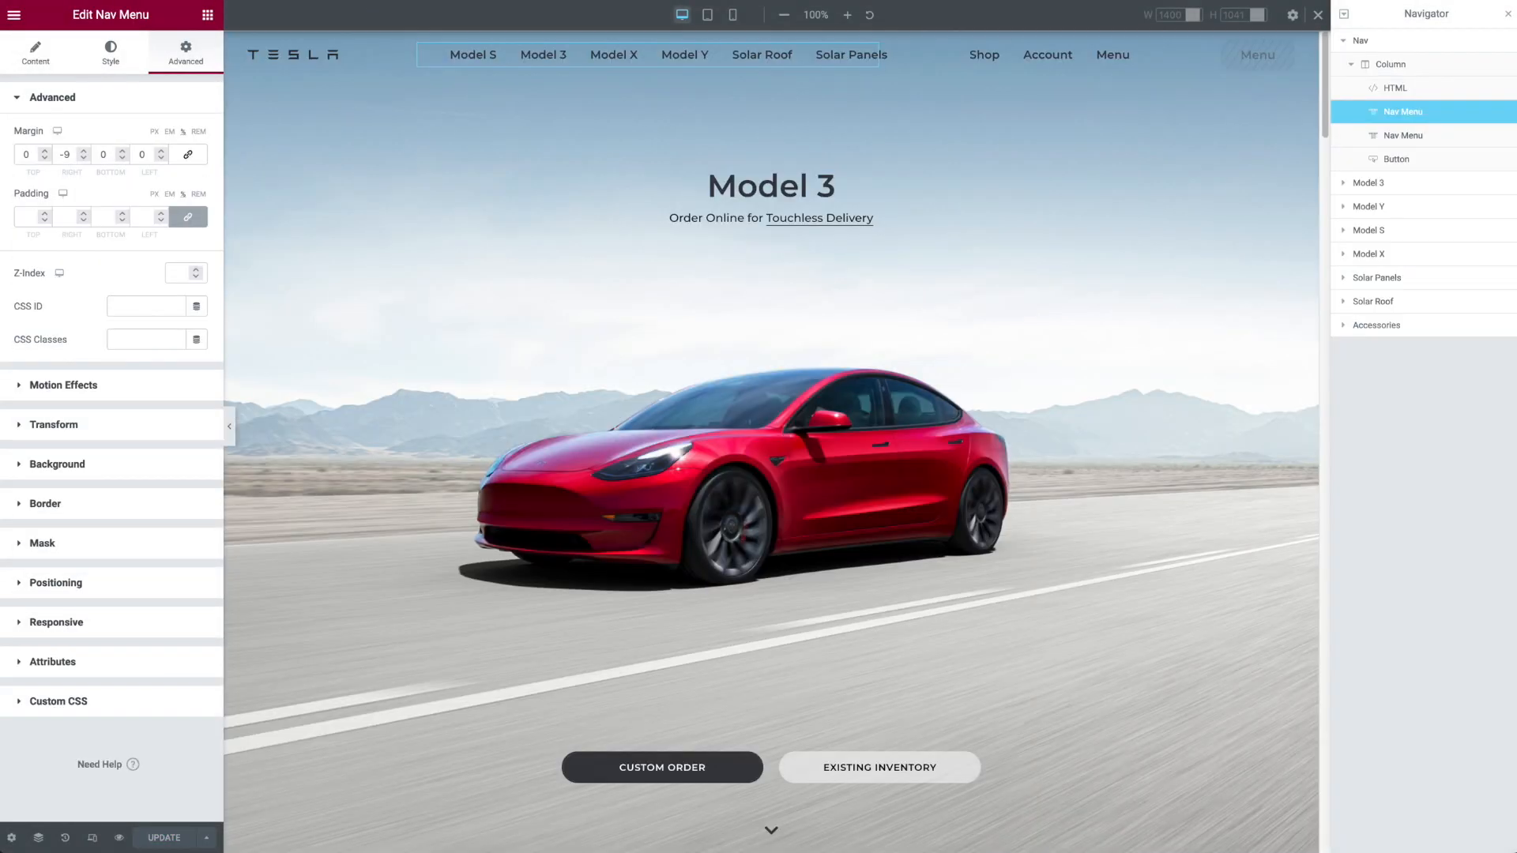
Step: Open the Nav section's Motion Effects settings on the Tesla page and show the Sticky options, keeping Top
{"action": "left_click", "coordinate": [1345, 40]}
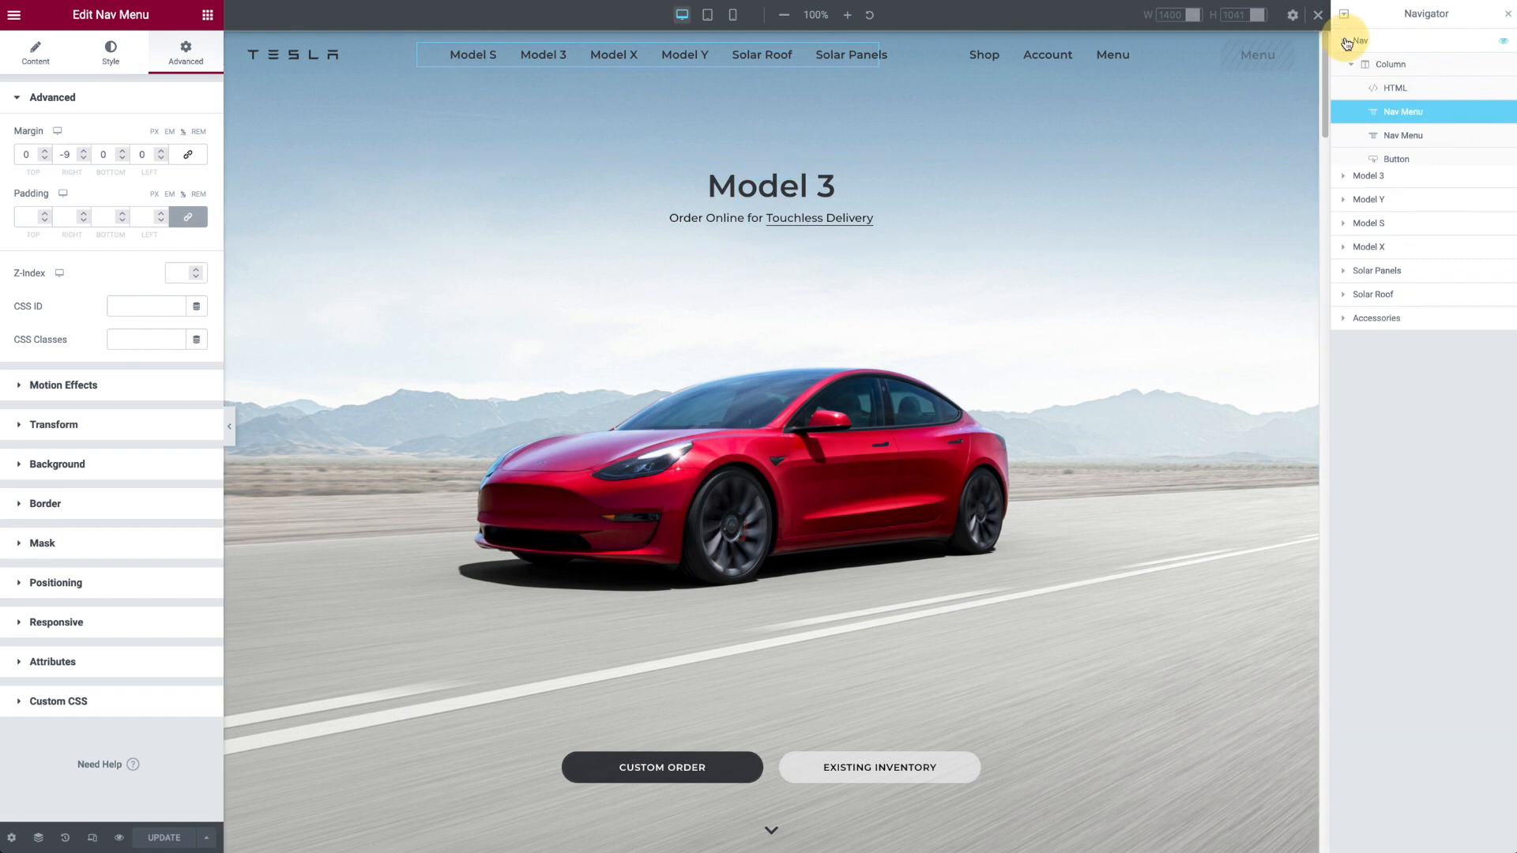
{"action": "left_click", "coordinate": [1419, 44]}
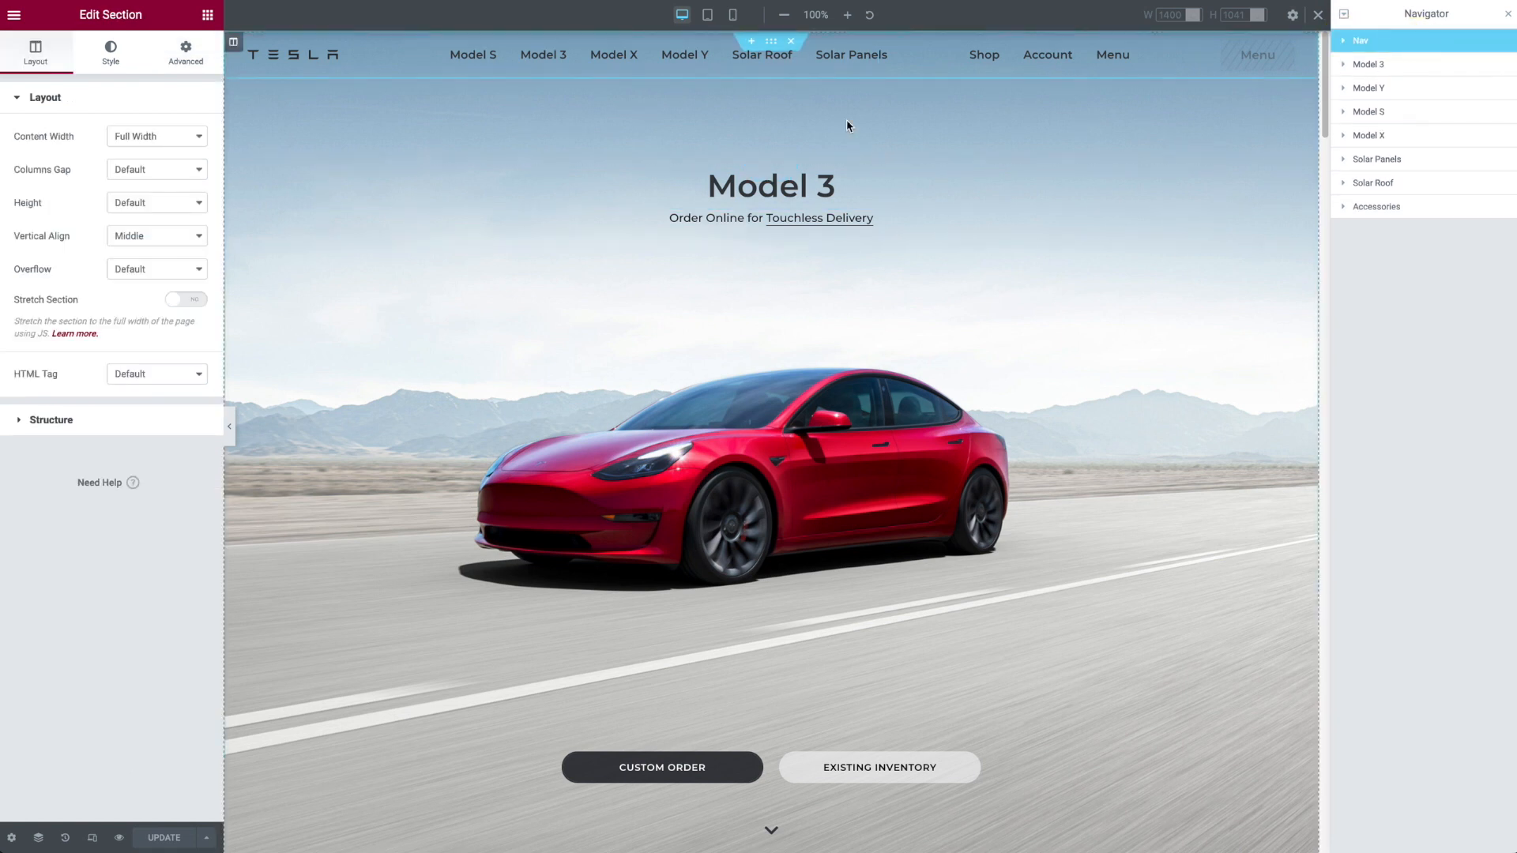
{"action": "scroll", "coordinate": [838, 116], "scroll_direction": "down", "scroll_amount": 2}
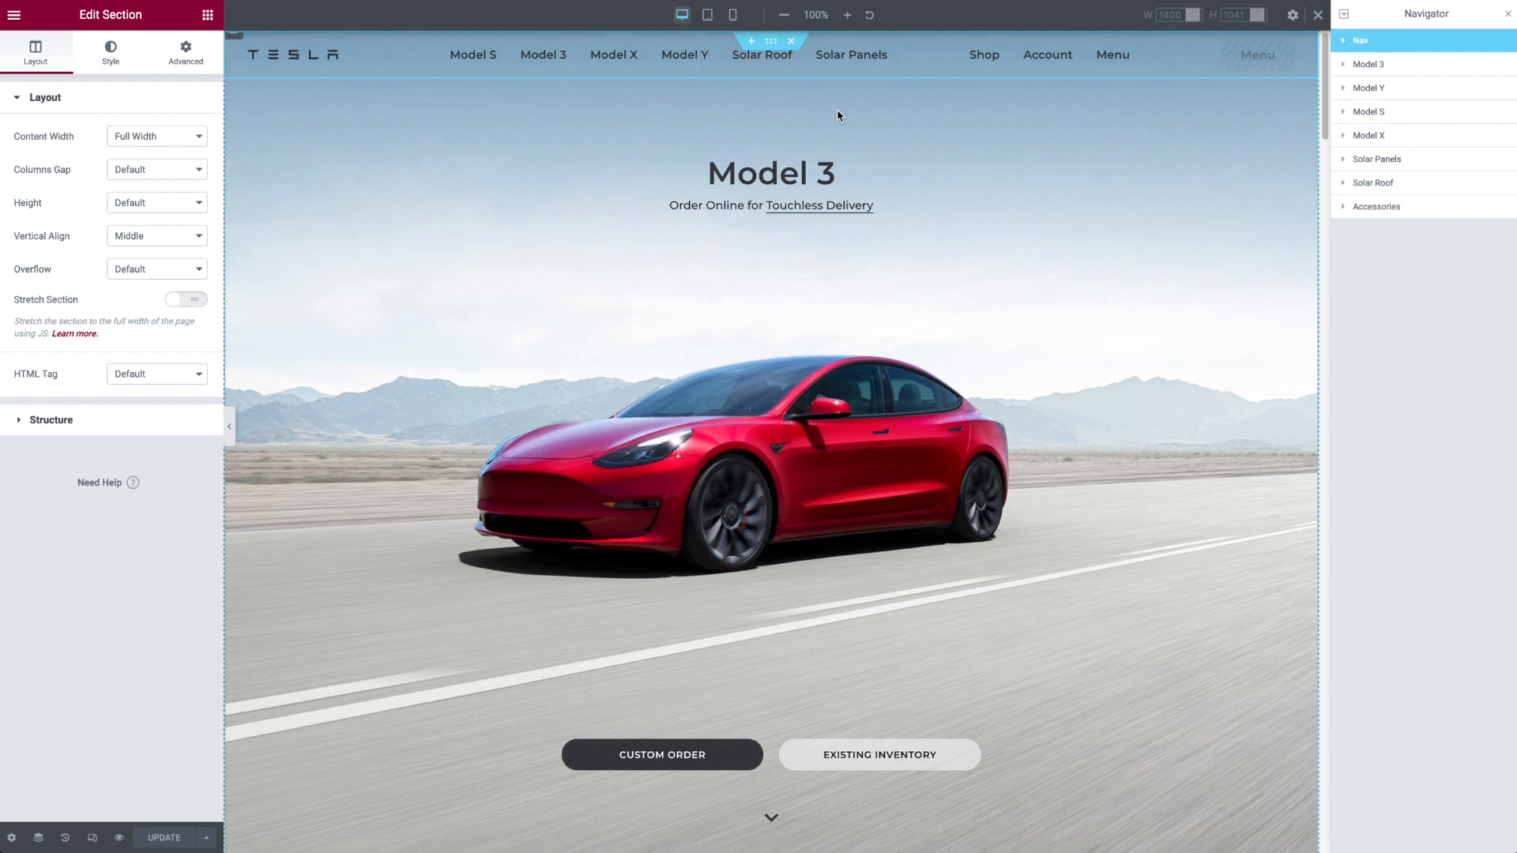
{"action": "scroll", "coordinate": [838, 120], "scroll_direction": "down", "scroll_amount": 2}
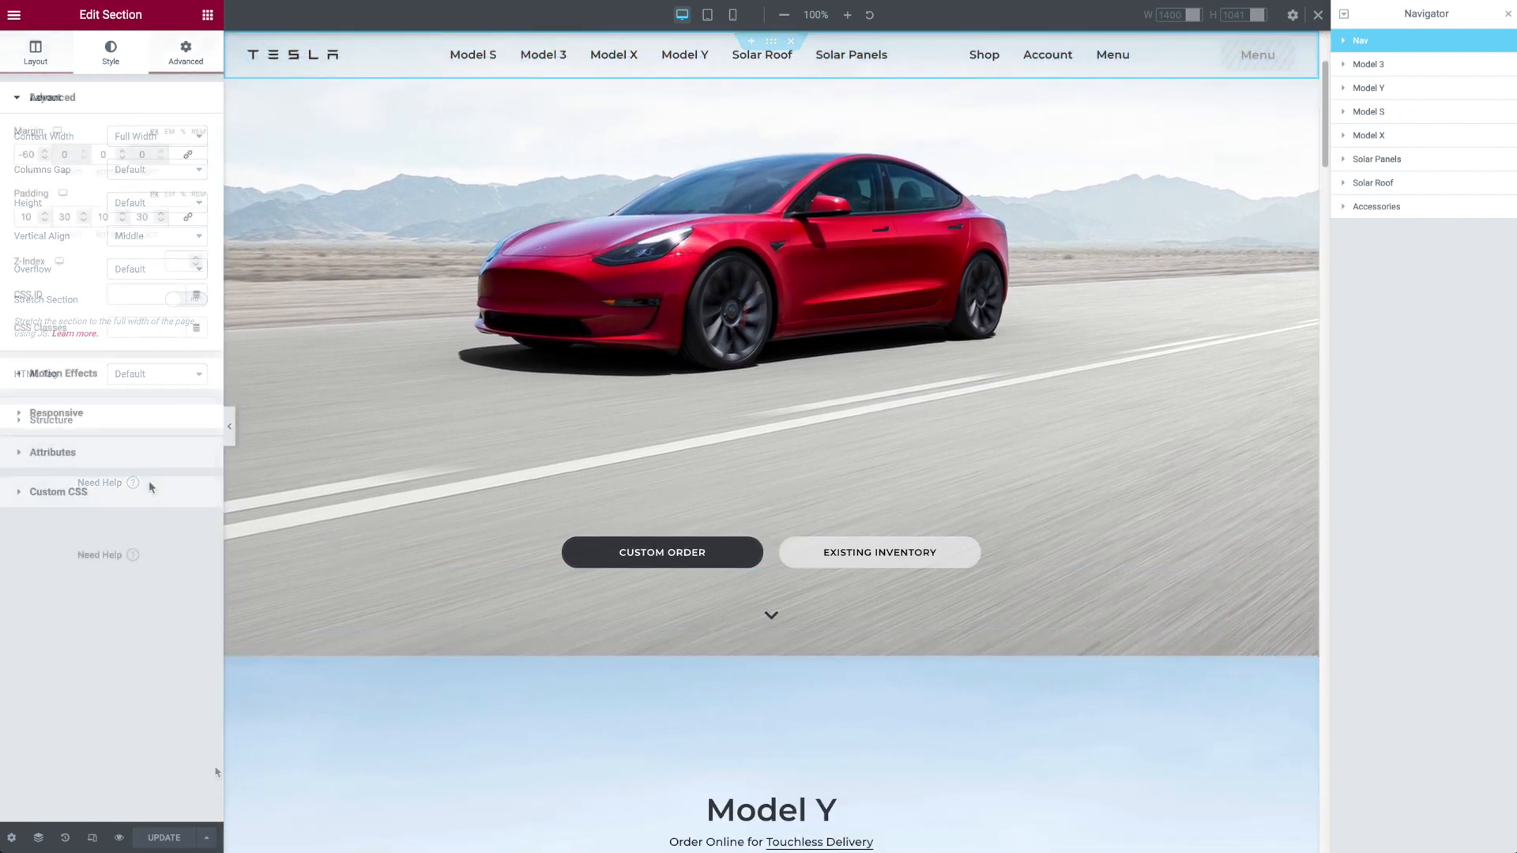
{"action": "left_click", "coordinate": [137, 372]}
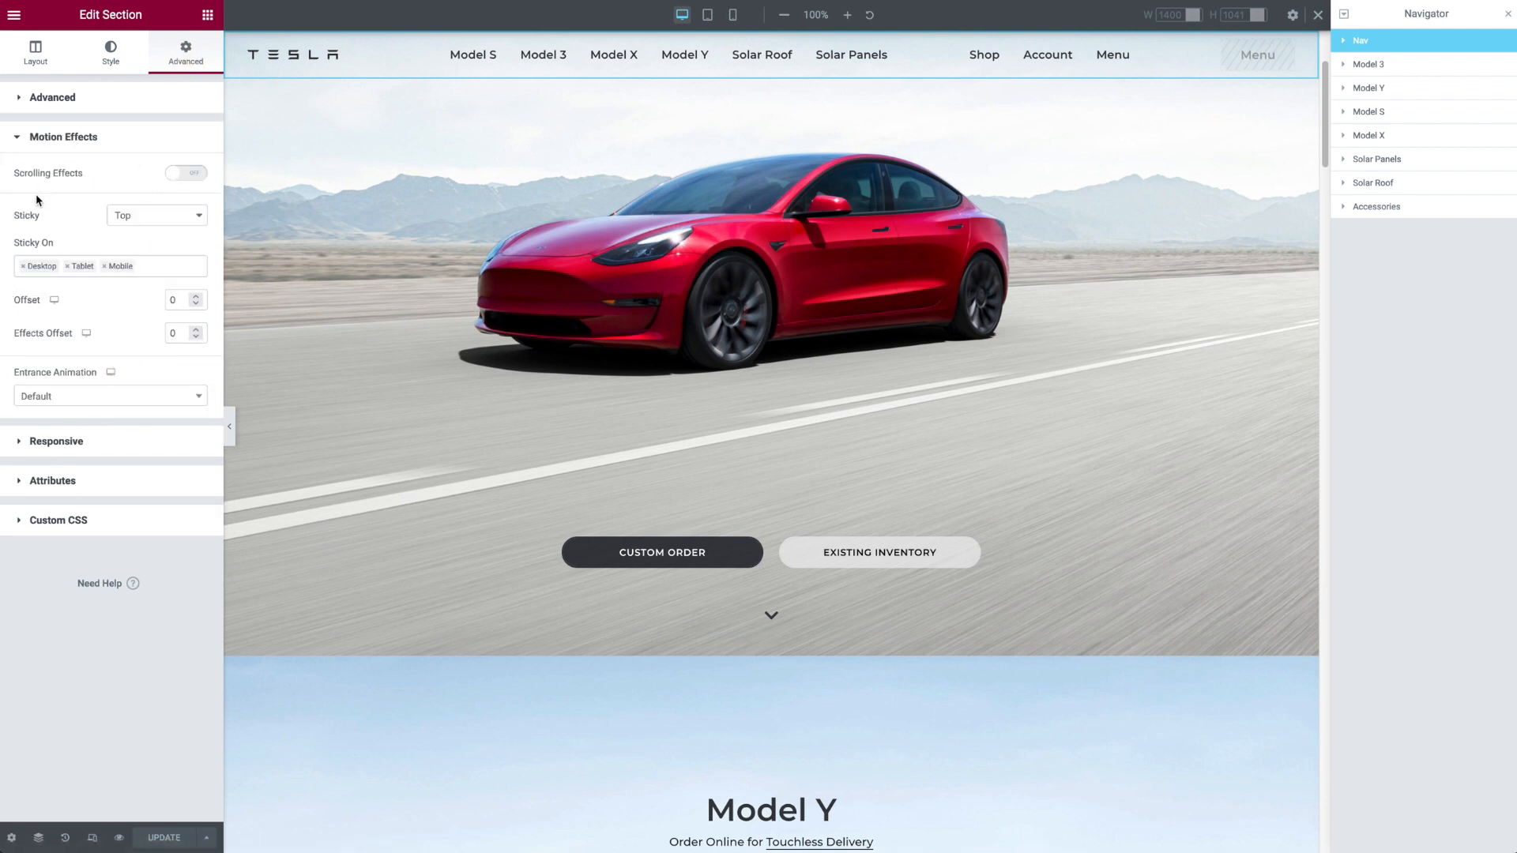
{"action": "left_click", "coordinate": [118, 218]}
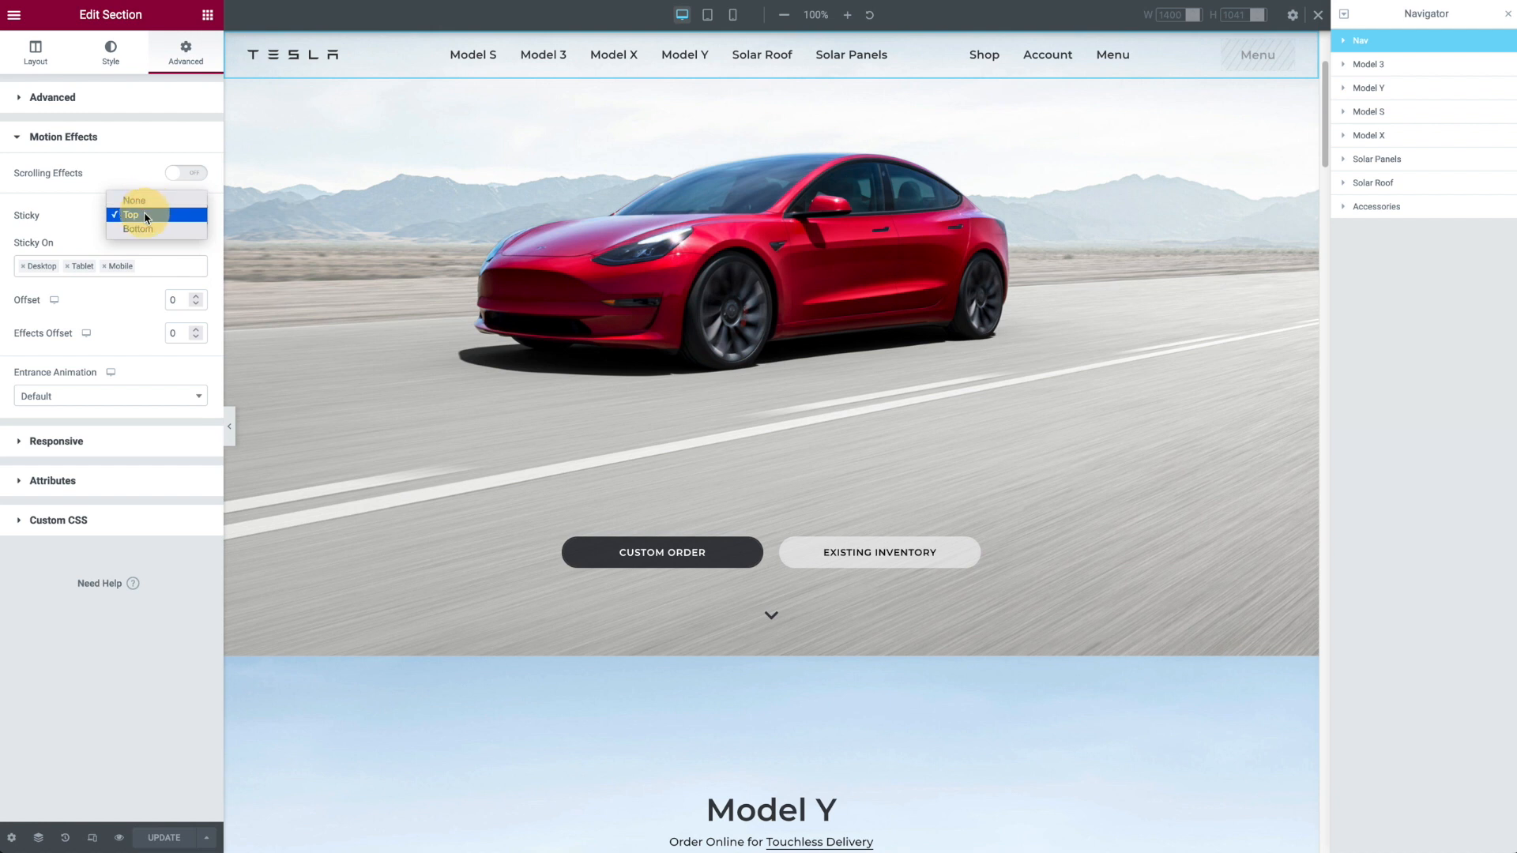
{"action": "left_click", "coordinate": [145, 215]}
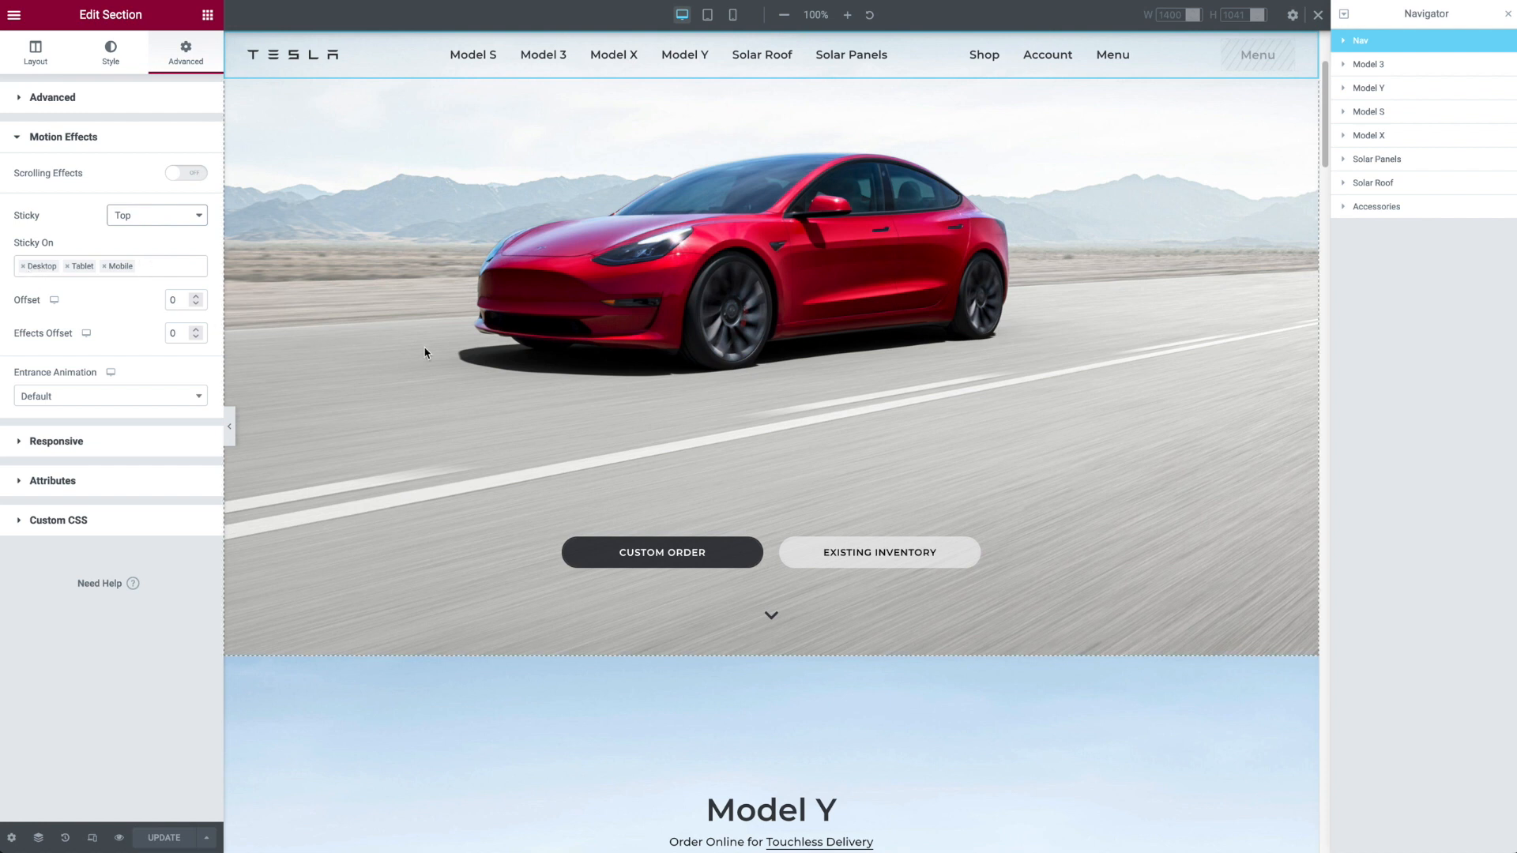
Step: Check how the sticky navigation bar behaves while scrolling up and down over the Model 3 section
{"action": "scroll", "coordinate": [440, 363], "scroll_direction": "up", "scroll_amount": 3}
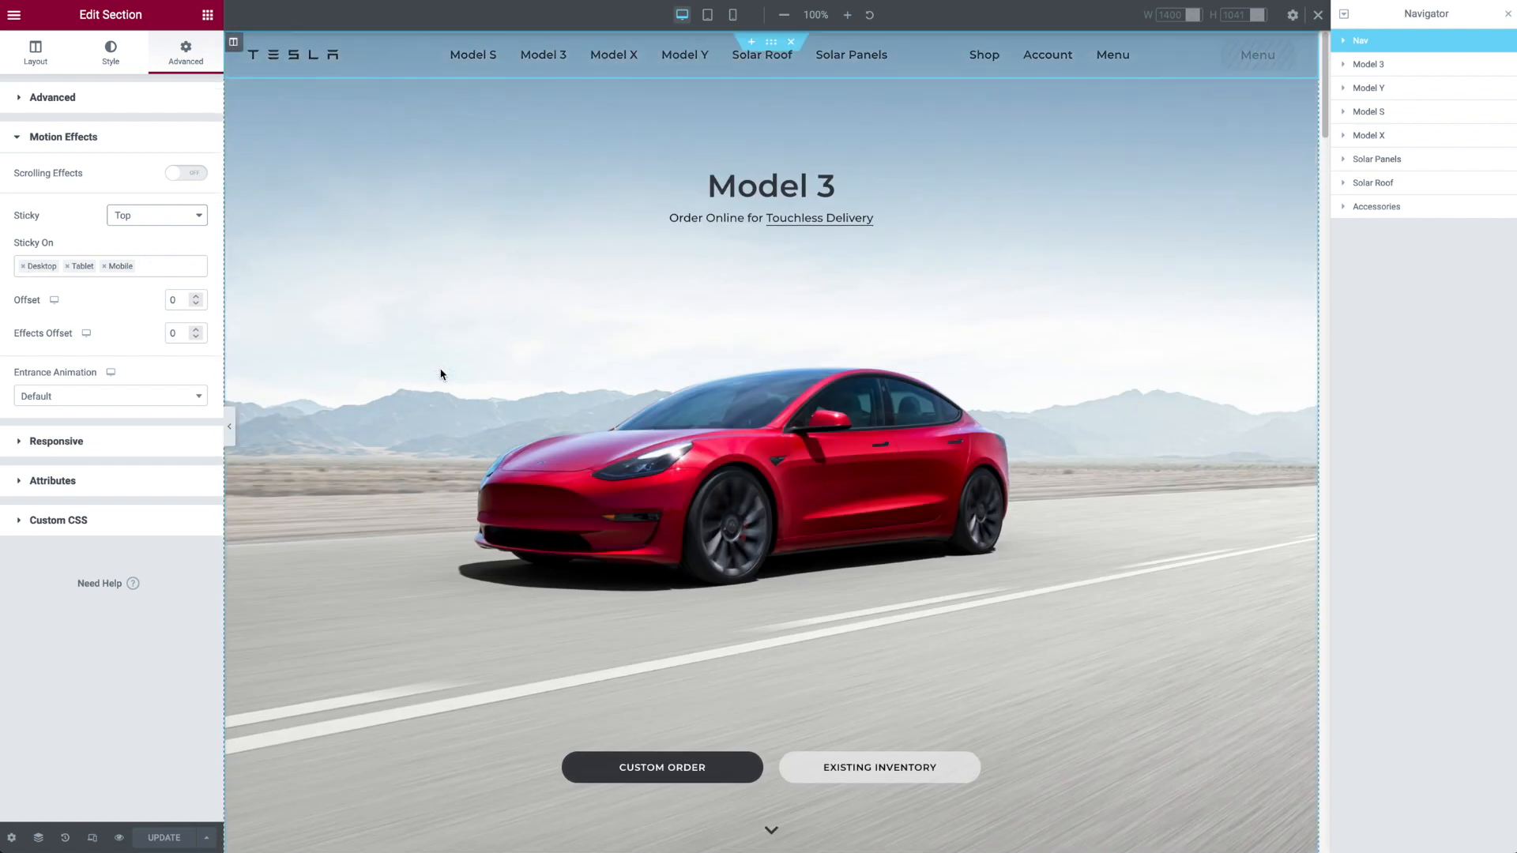
{"action": "scroll", "coordinate": [440, 373], "scroll_direction": "down", "scroll_amount": 1}
{"action": "scroll", "coordinate": [441, 372], "scroll_direction": "up", "scroll_amount": 1}
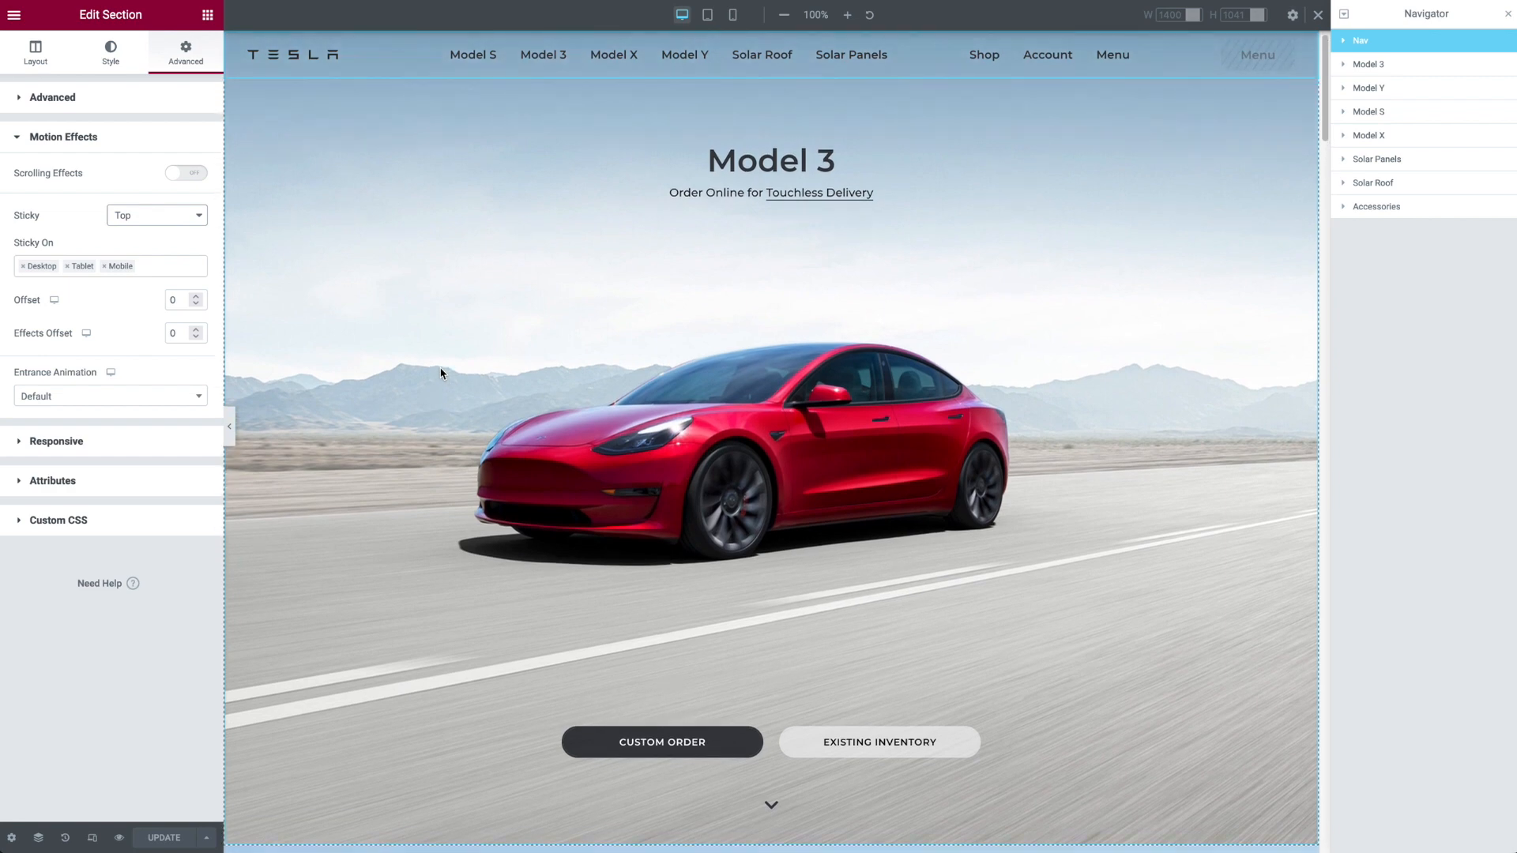
{"action": "scroll", "coordinate": [721, 357], "scroll_direction": "down", "scroll_amount": 2}
{"action": "scroll", "coordinate": [721, 357], "scroll_direction": "down", "scroll_amount": 1}
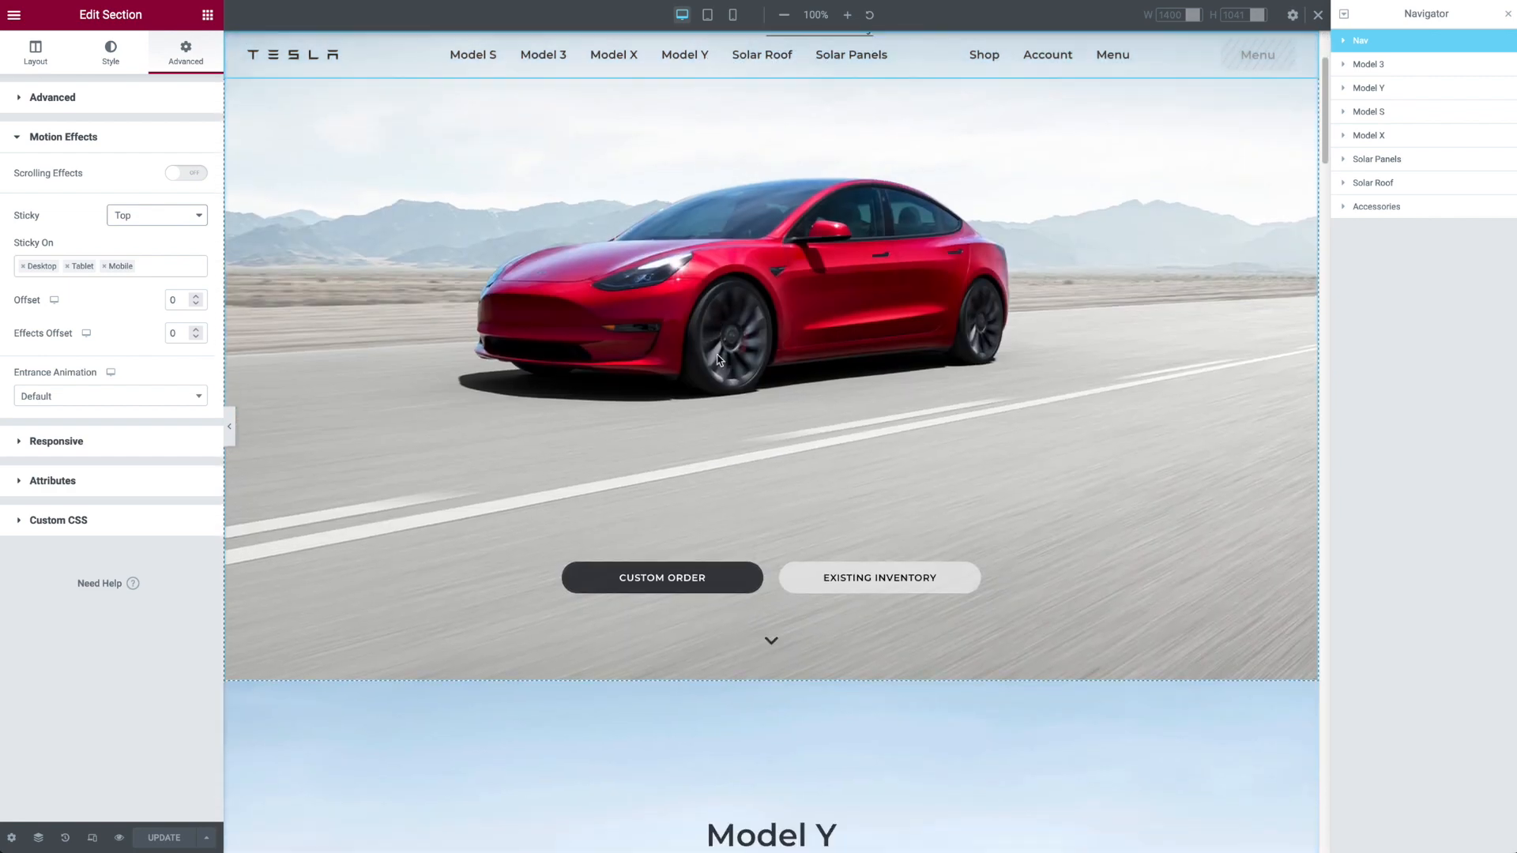
Step: Examine how the sticky navigation bar overlaps the Model 3 heading and image between the page's start and the Model Y section
{"action": "scroll", "coordinate": [715, 356], "scroll_direction": "up", "scroll_amount": 3}
{"action": "scroll", "coordinate": [716, 356], "scroll_direction": "up", "scroll_amount": 1}
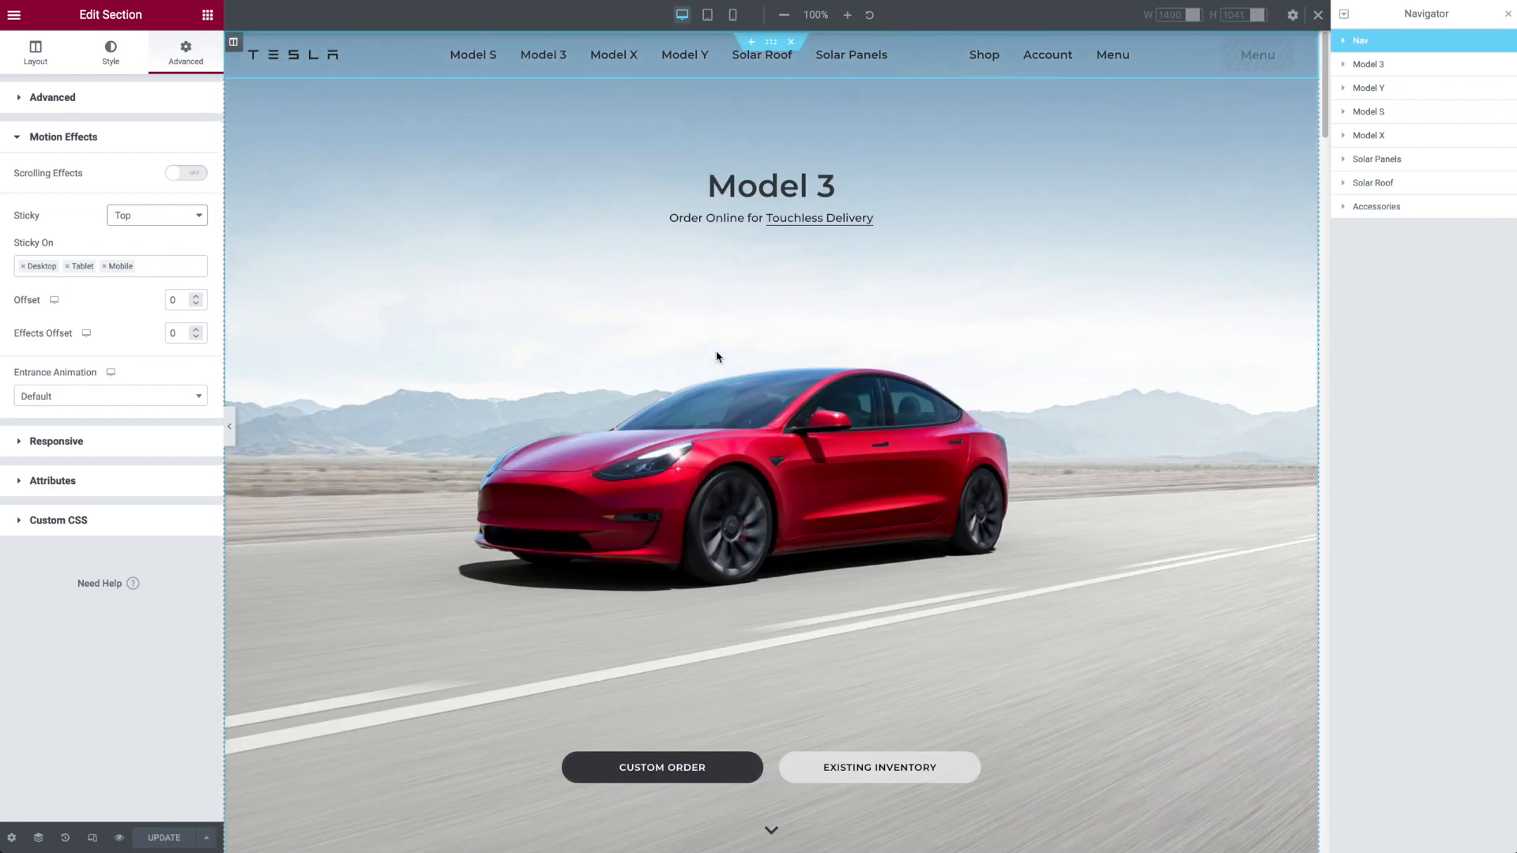
{"action": "scroll", "coordinate": [717, 356], "scroll_direction": "down", "scroll_amount": 5}
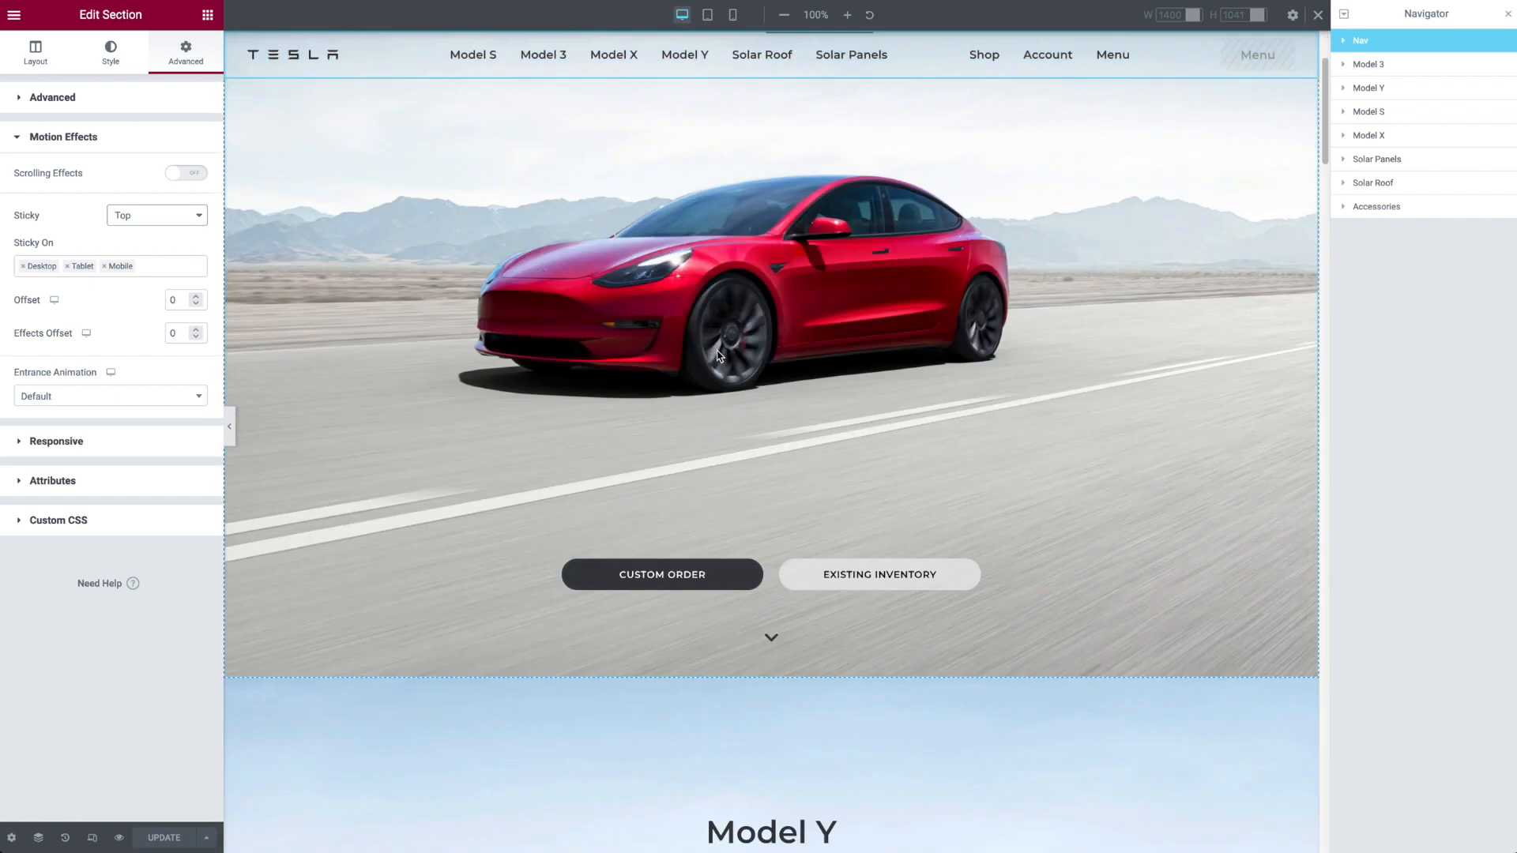
{"action": "scroll", "coordinate": [718, 357], "scroll_direction": "up", "scroll_amount": 3}
{"action": "scroll", "coordinate": [717, 357], "scroll_direction": "up", "scroll_amount": 2}
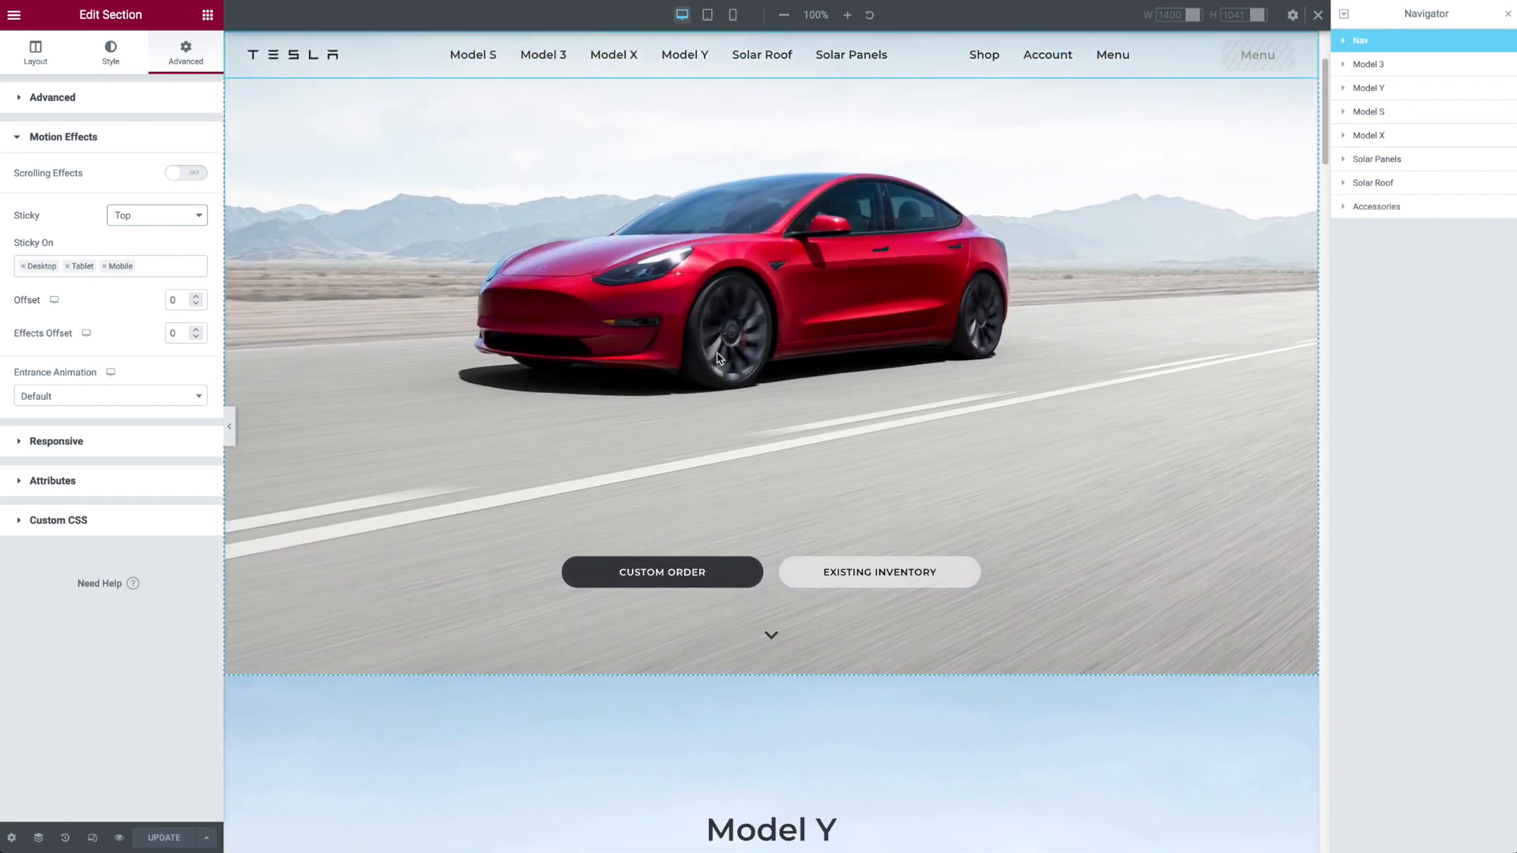
{"action": "scroll", "coordinate": [717, 357], "scroll_direction": "down", "scroll_amount": 1}
{"action": "scroll", "coordinate": [717, 359], "scroll_direction": "up", "scroll_amount": 1}
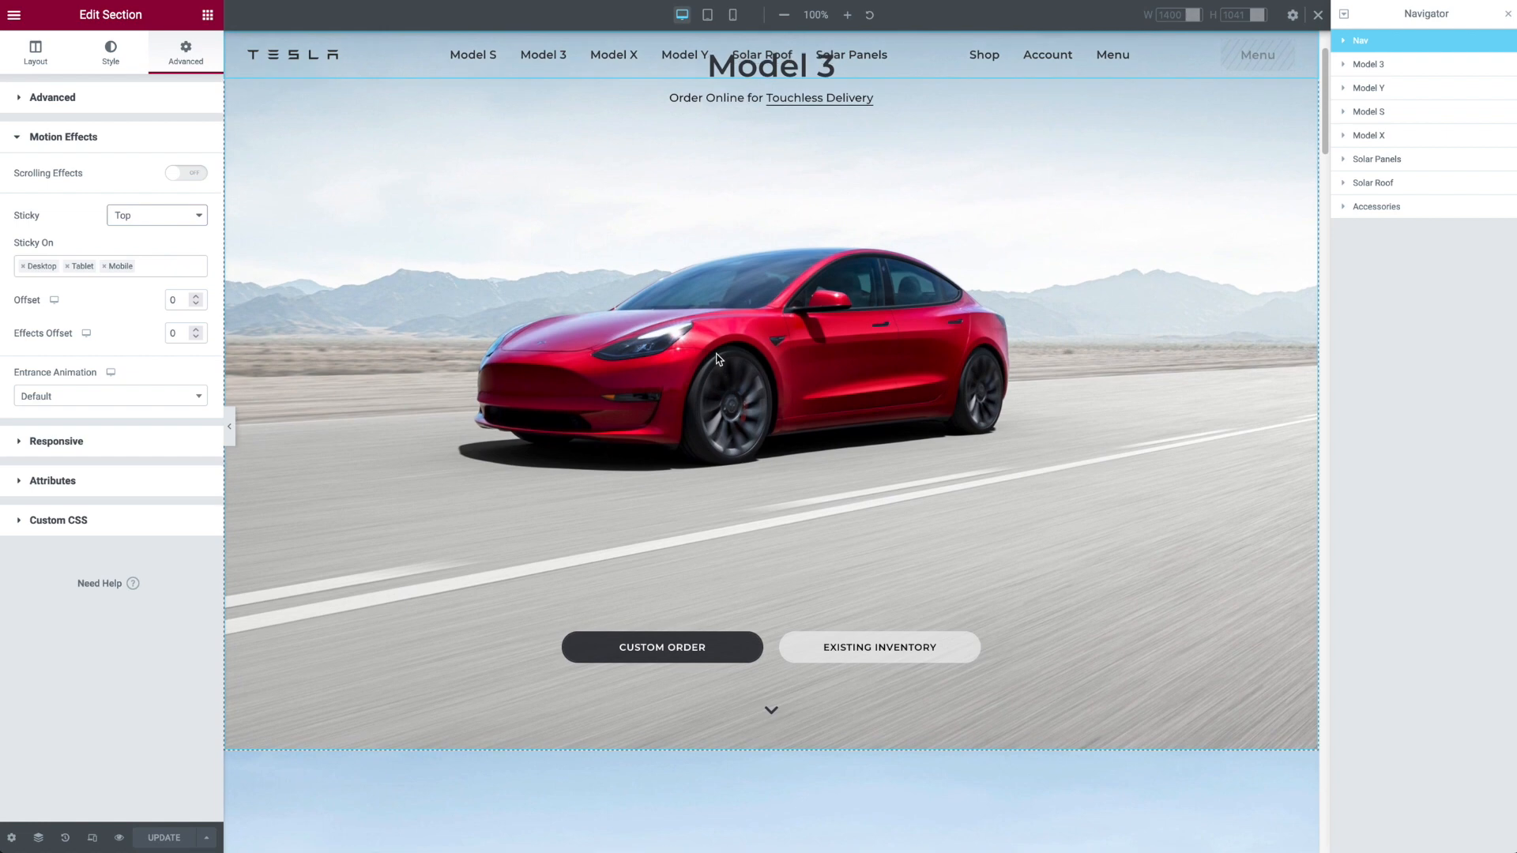
{"action": "scroll", "coordinate": [715, 358], "scroll_direction": "down", "scroll_amount": 5}
{"action": "scroll", "coordinate": [713, 357], "scroll_direction": "up", "scroll_amount": 6}
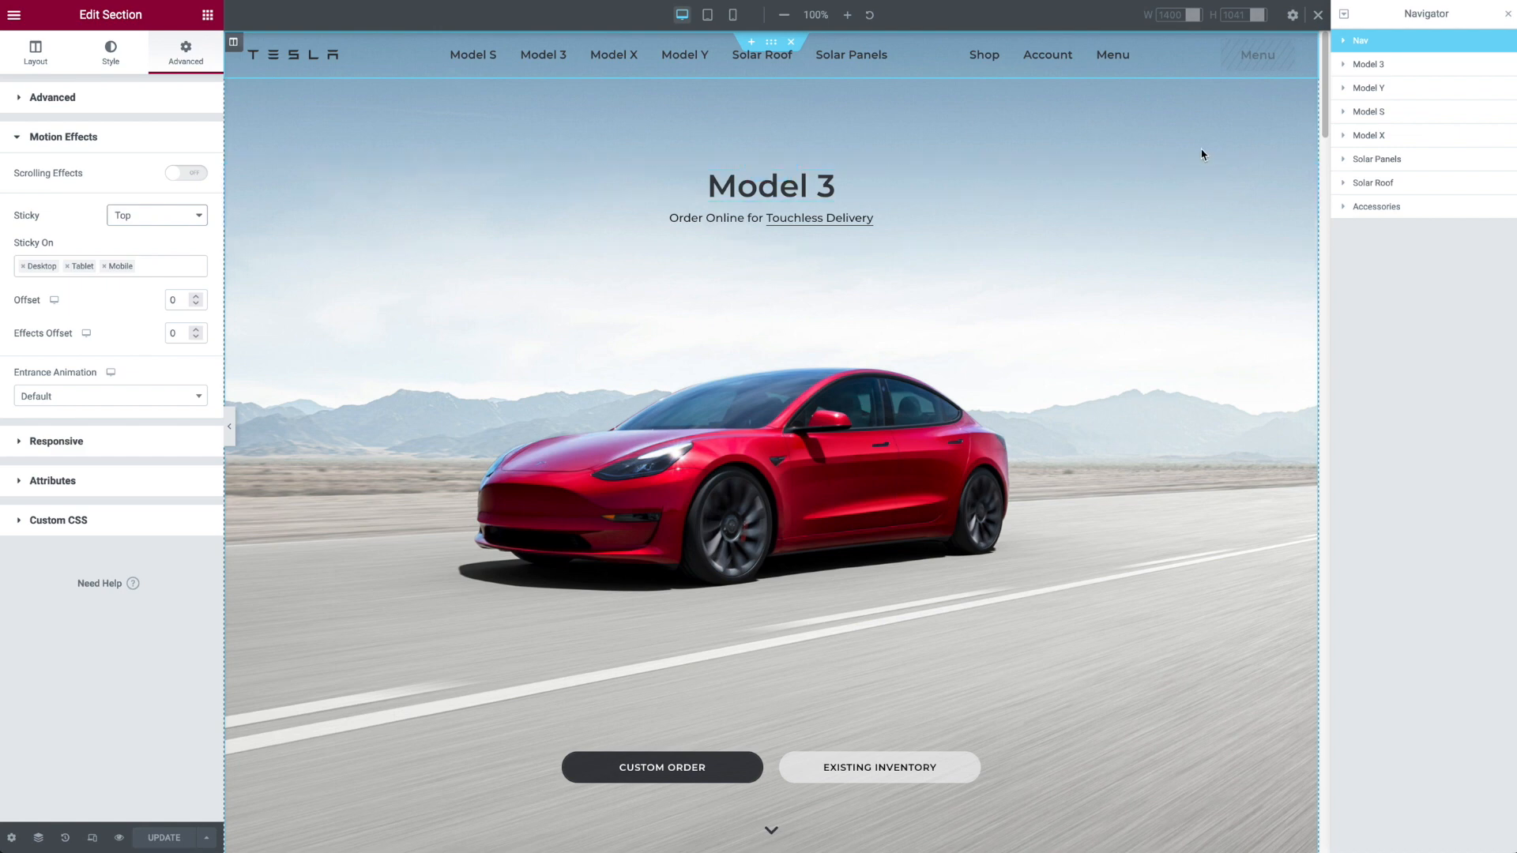
Step: Look through the page's sections from Model 3 to the Accessories footer, and preview the page in mobile view before returning to desktop
{"action": "left_click", "coordinate": [1418, 65]}
{"action": "left_click_drag", "start_coordinate": [1326, 61], "coordinate": [1324, 169]}
{"action": "left_click", "coordinate": [1411, 112]}
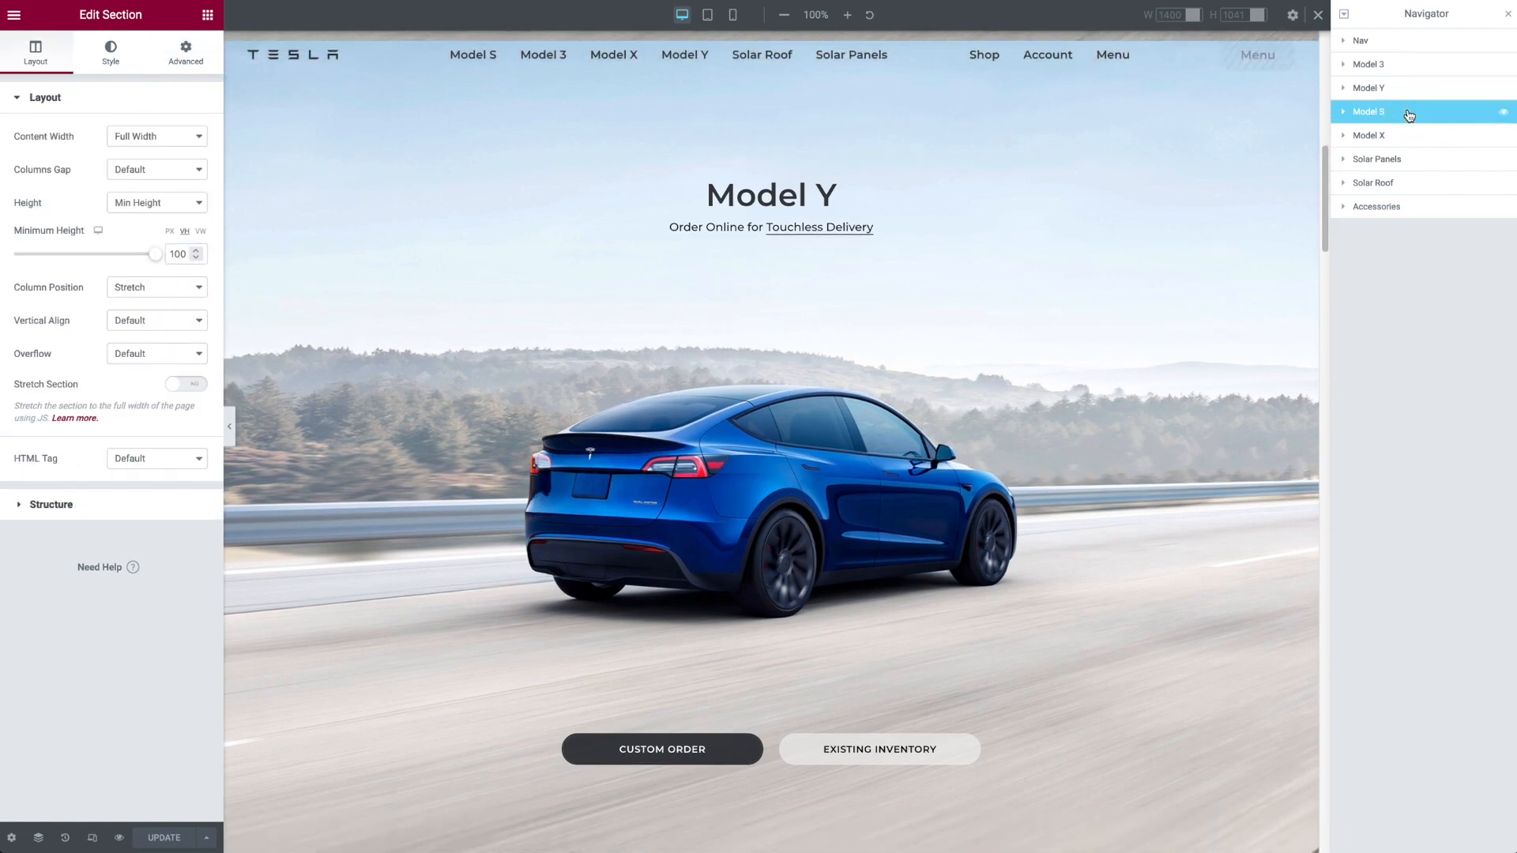
{"action": "right_click", "coordinate": [1403, 112]}
{"action": "left_click_drag", "start_coordinate": [1327, 210], "coordinate": [1327, 759]}
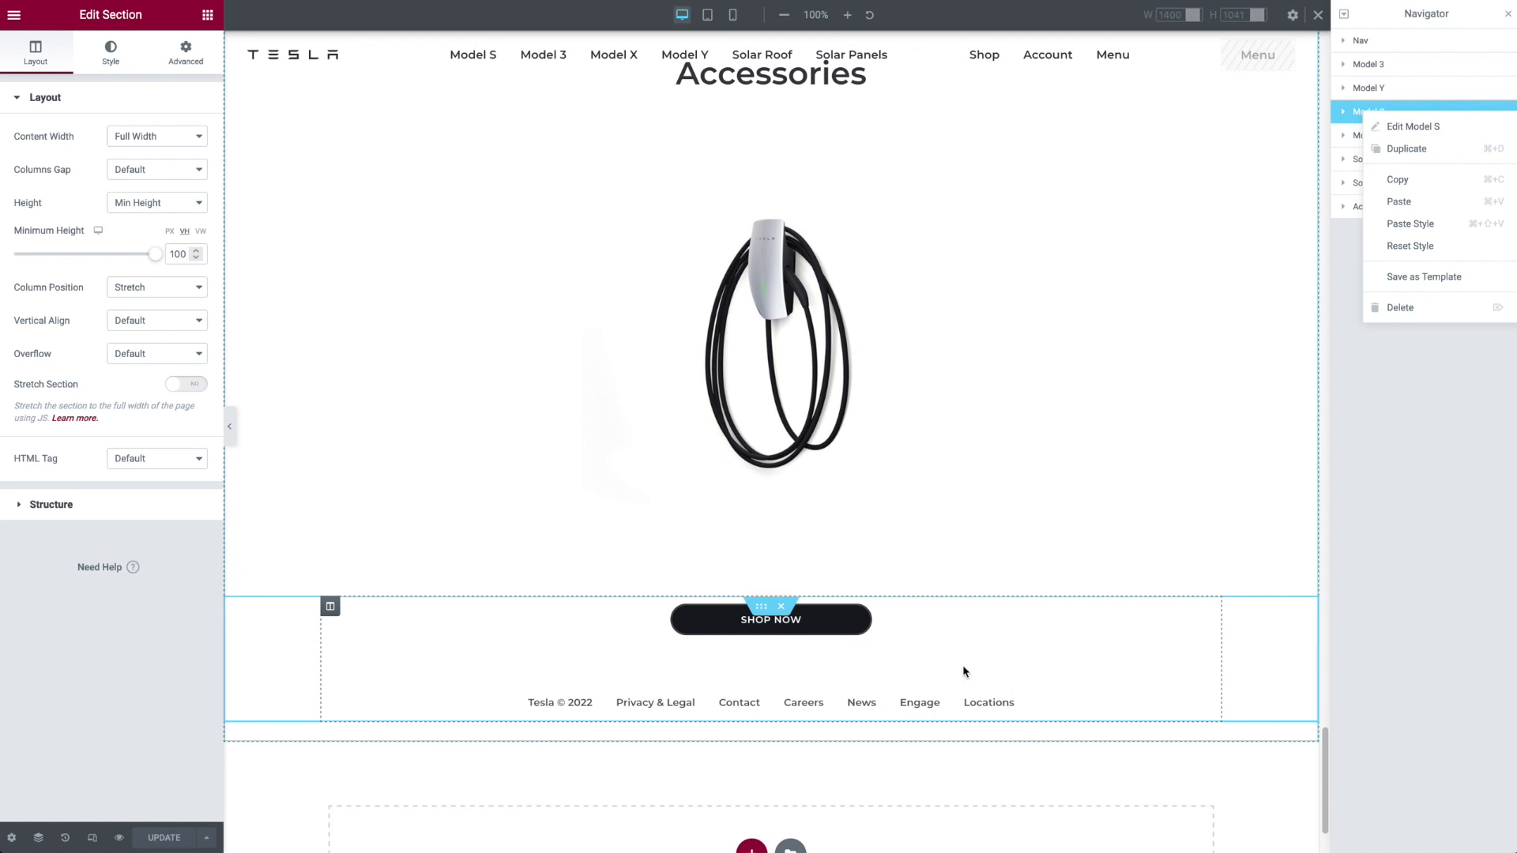
{"action": "scroll", "coordinate": [816, 561], "scroll_direction": "up", "scroll_amount": 6}
{"action": "scroll", "coordinate": [824, 547], "scroll_direction": "up", "scroll_amount": 4}
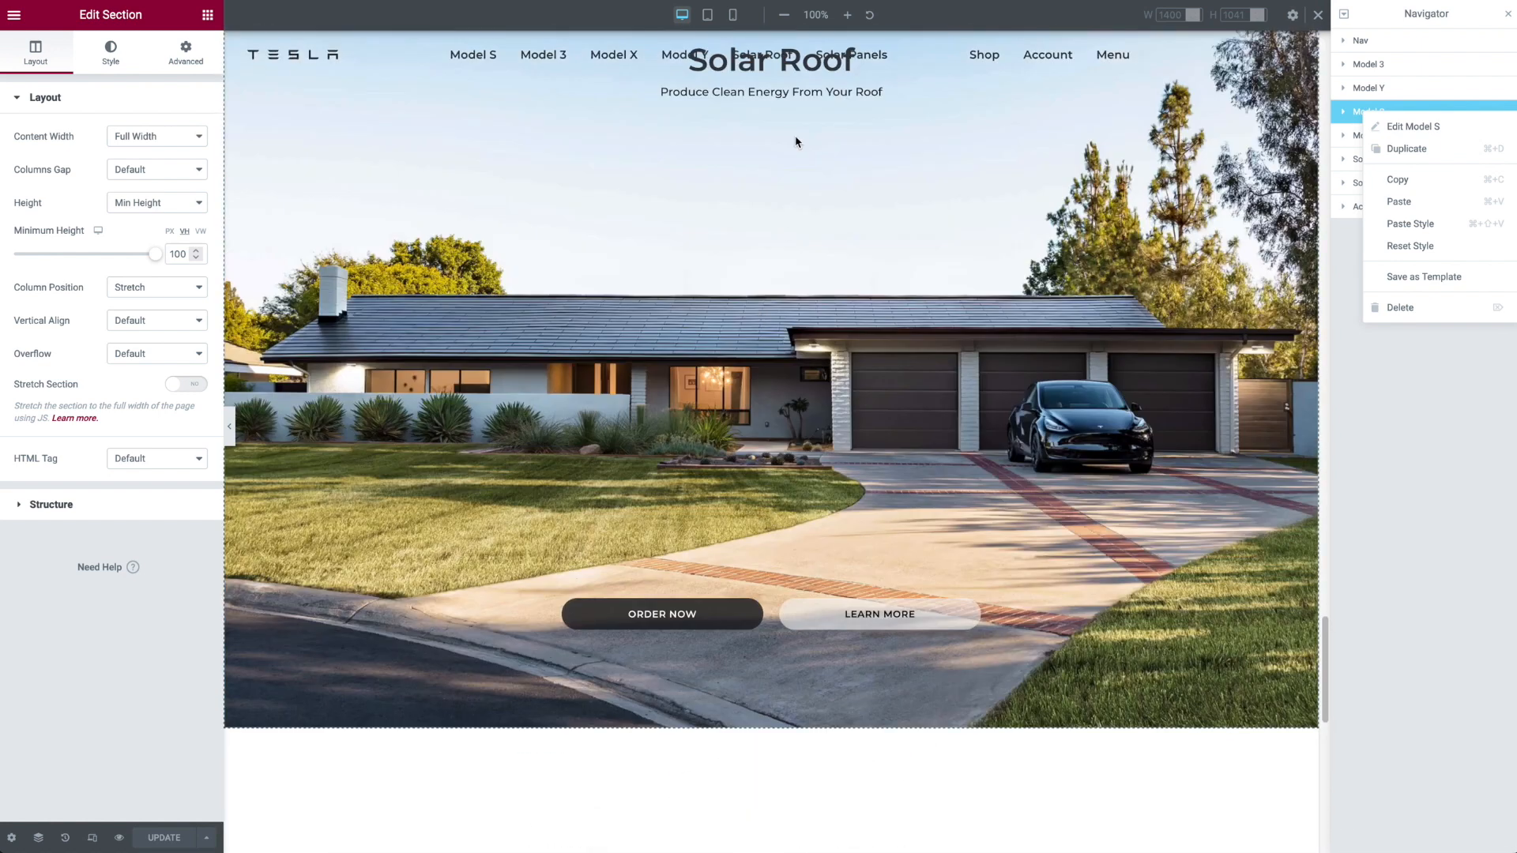
{"action": "left_click", "coordinate": [733, 16]}
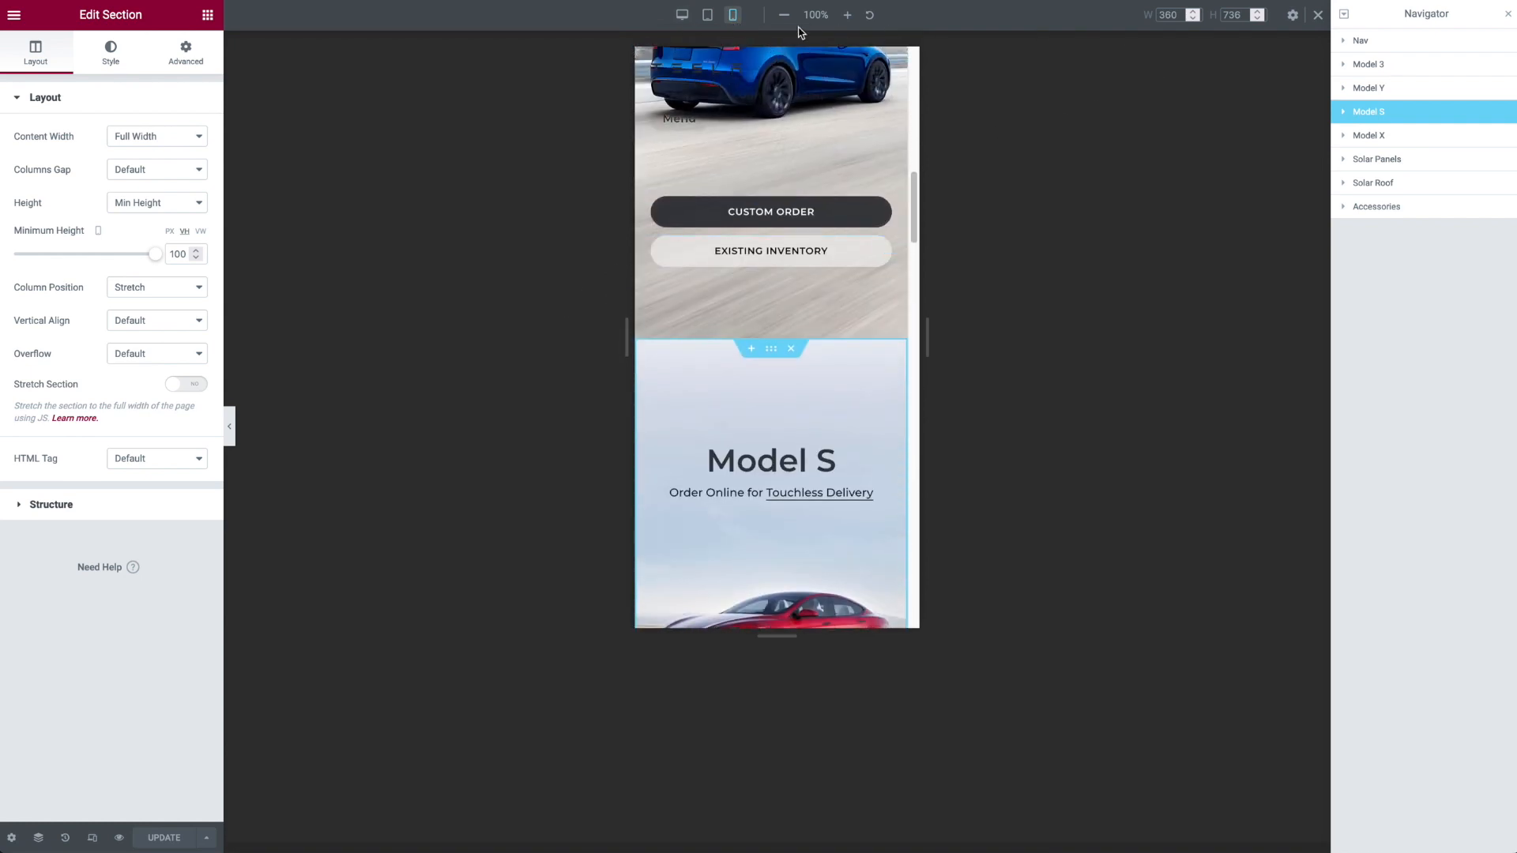
{"action": "left_click", "coordinate": [682, 15]}
Step: Enable Scroll Snap in the page's advanced settings and update the page
{"action": "left_click", "coordinate": [11, 836]}
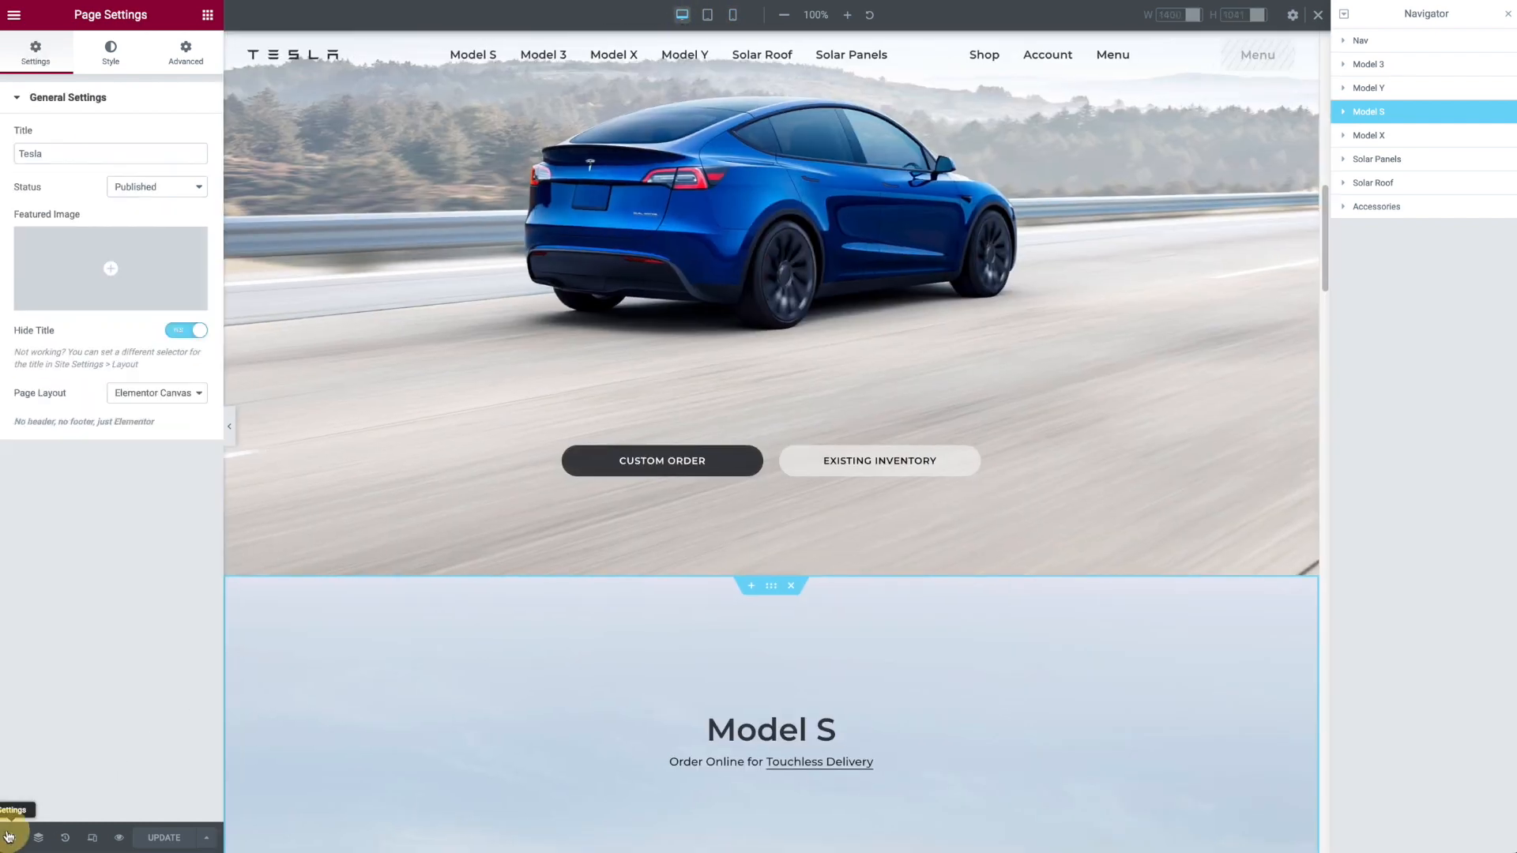
{"action": "left_click", "coordinate": [178, 60]}
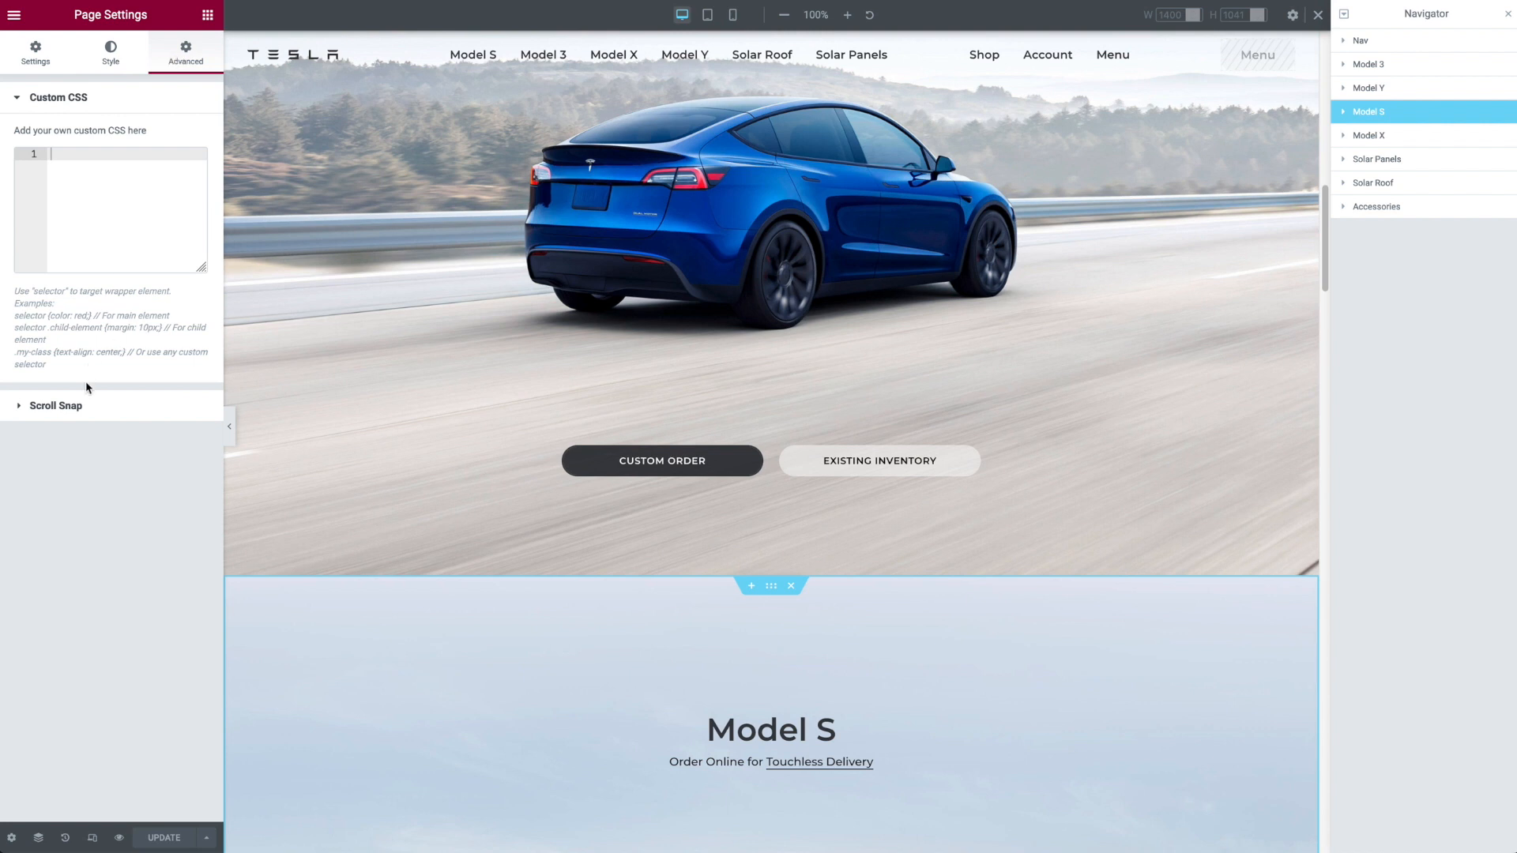
{"action": "left_click", "coordinate": [82, 406]}
{"action": "left_click", "coordinate": [182, 172]}
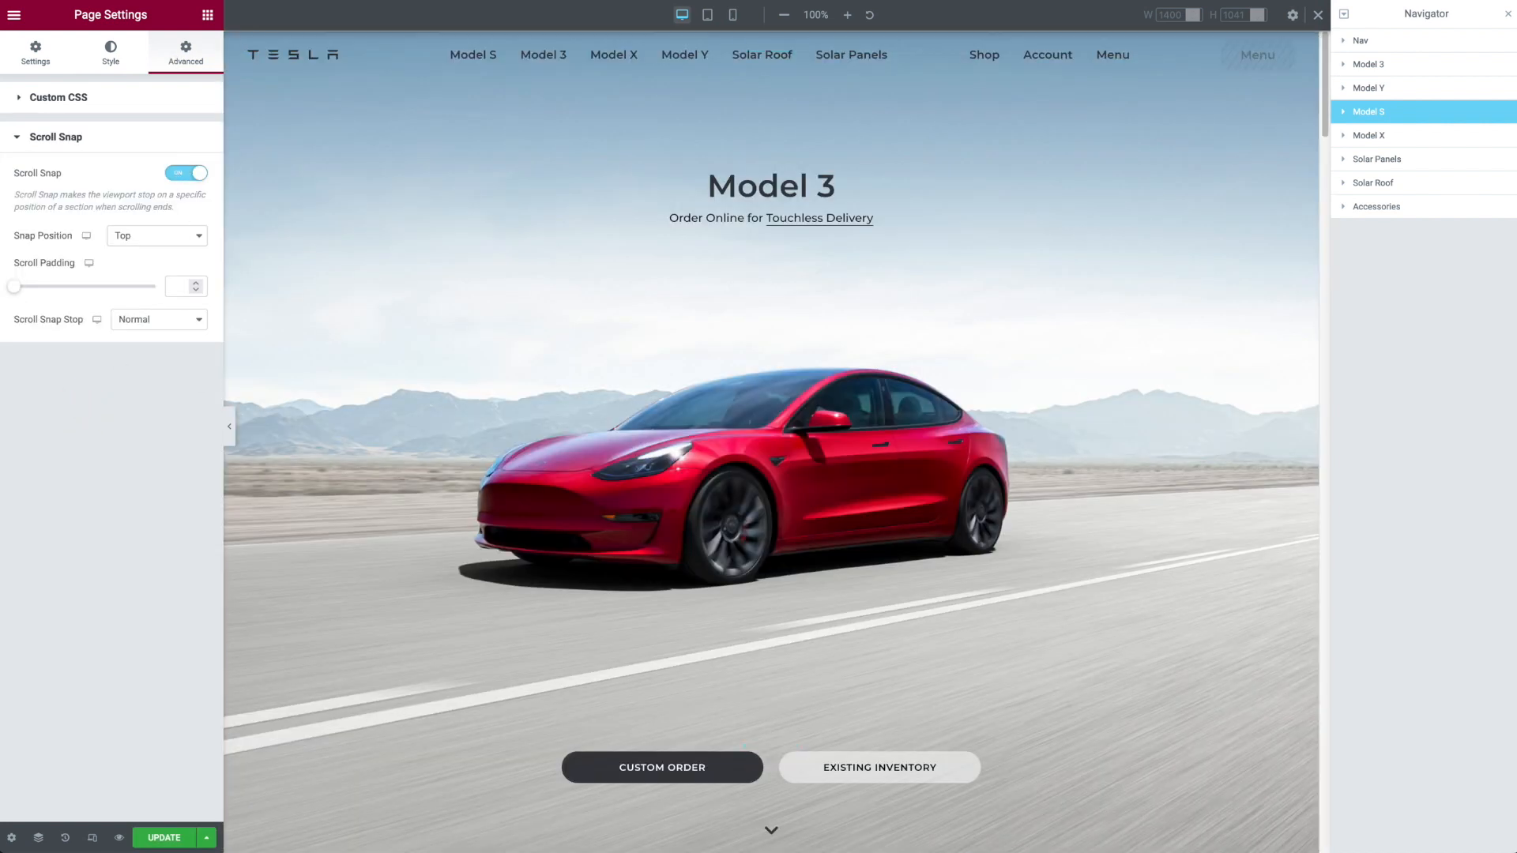
{"action": "left_click", "coordinate": [165, 837]}
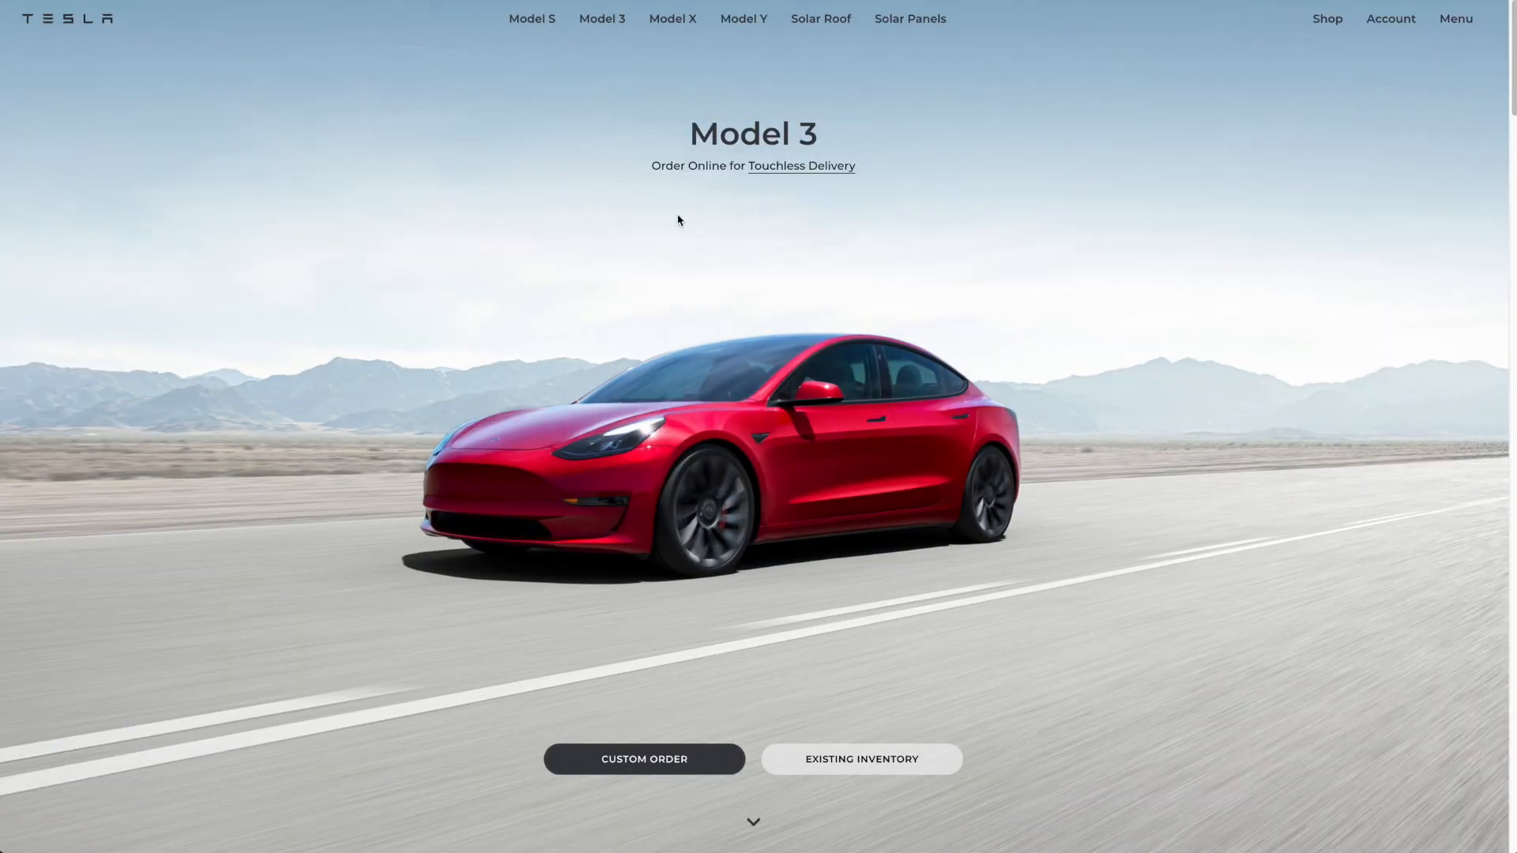
Step: Compare the section-by-section scrolling of the original Tesla home page and the live replica, from Model 3 to Solar Panels
{"action": "scroll", "coordinate": [1141, 184], "scroll_direction": "down", "scroll_amount": 2}
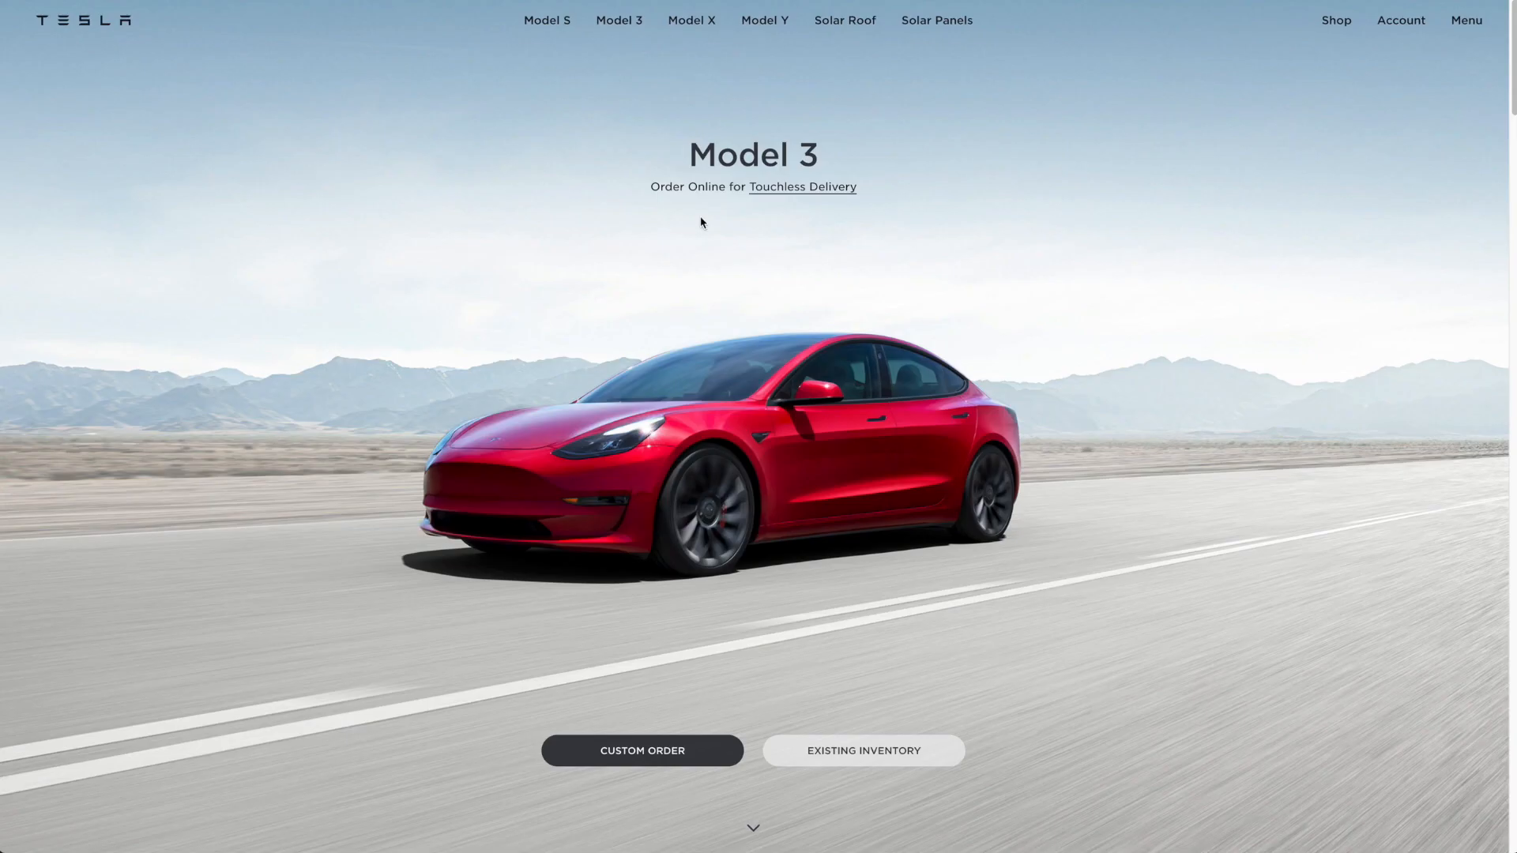
{"action": "scroll", "coordinate": [700, 216], "scroll_direction": "down", "scroll_amount": 10}
{"action": "scroll", "coordinate": [700, 224], "scroll_direction": "down", "scroll_amount": 10}
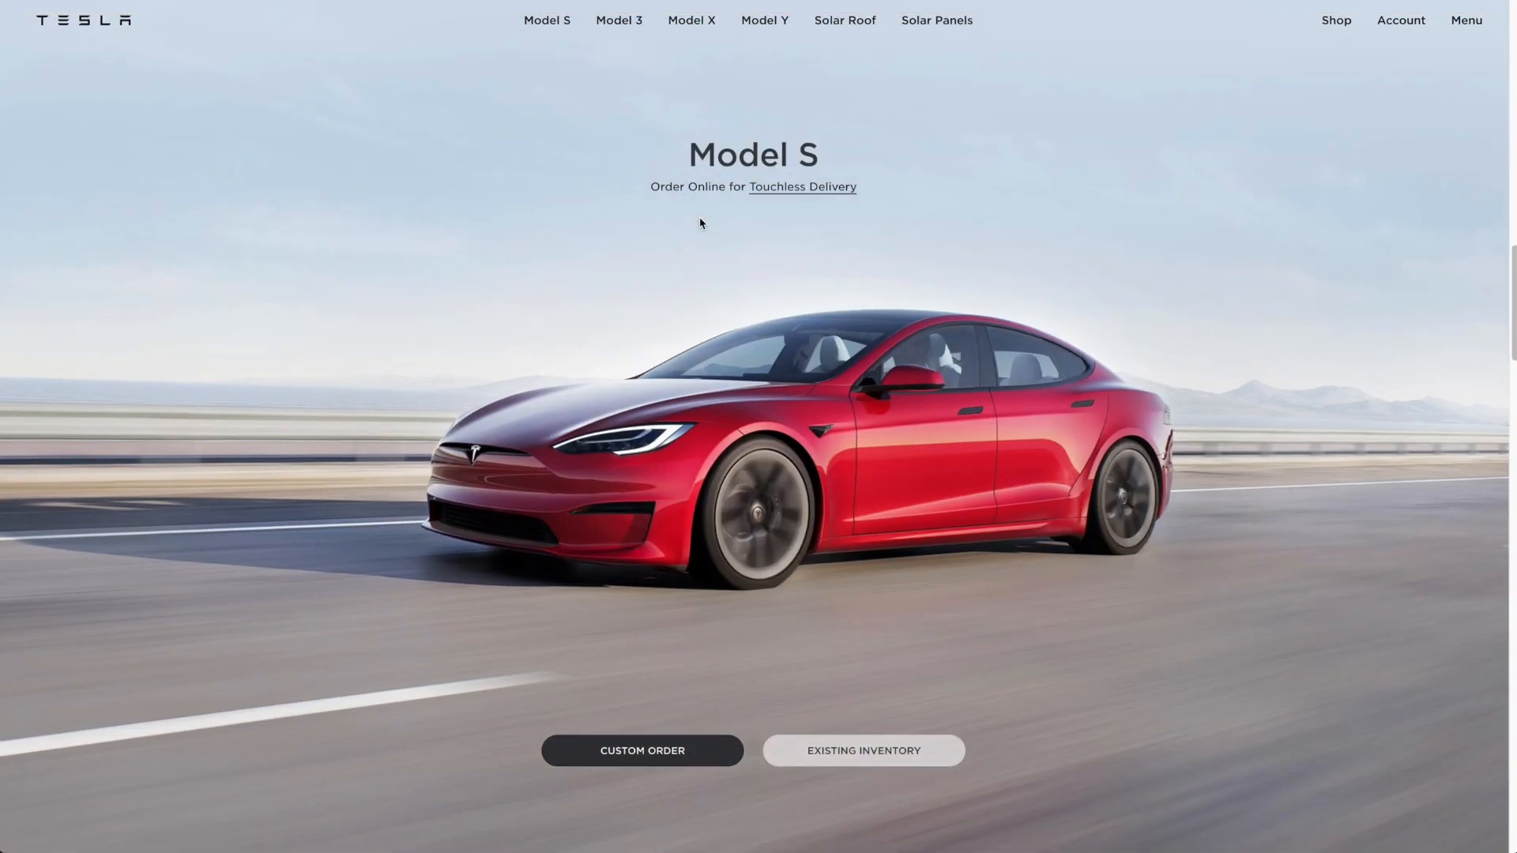
{"action": "scroll", "coordinate": [700, 224], "scroll_direction": "down", "scroll_amount": 5}
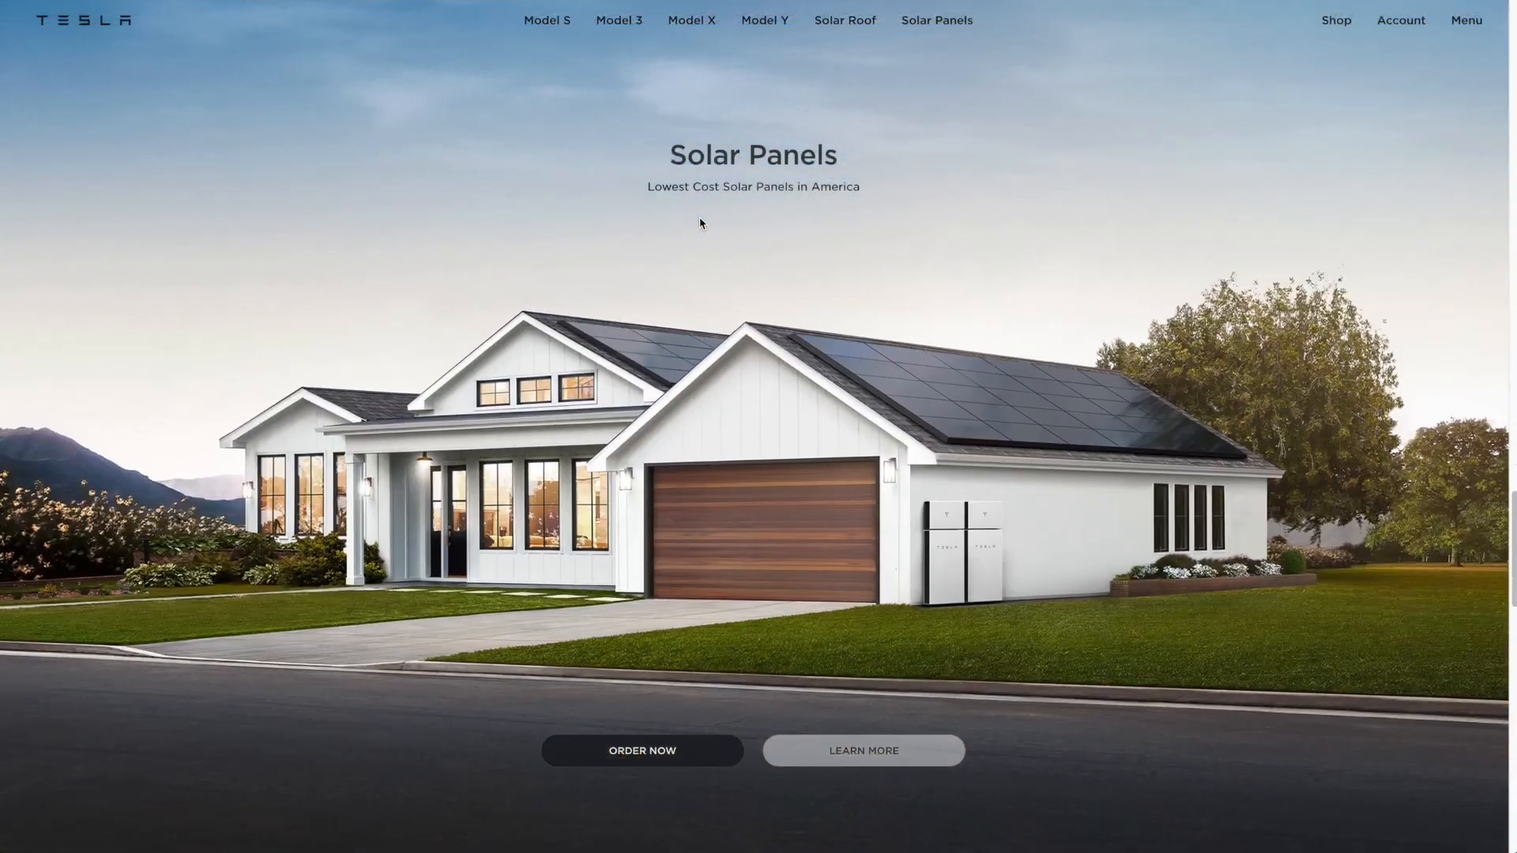
{"action": "scroll", "coordinate": [692, 215], "scroll_direction": "up", "scroll_amount": 6}
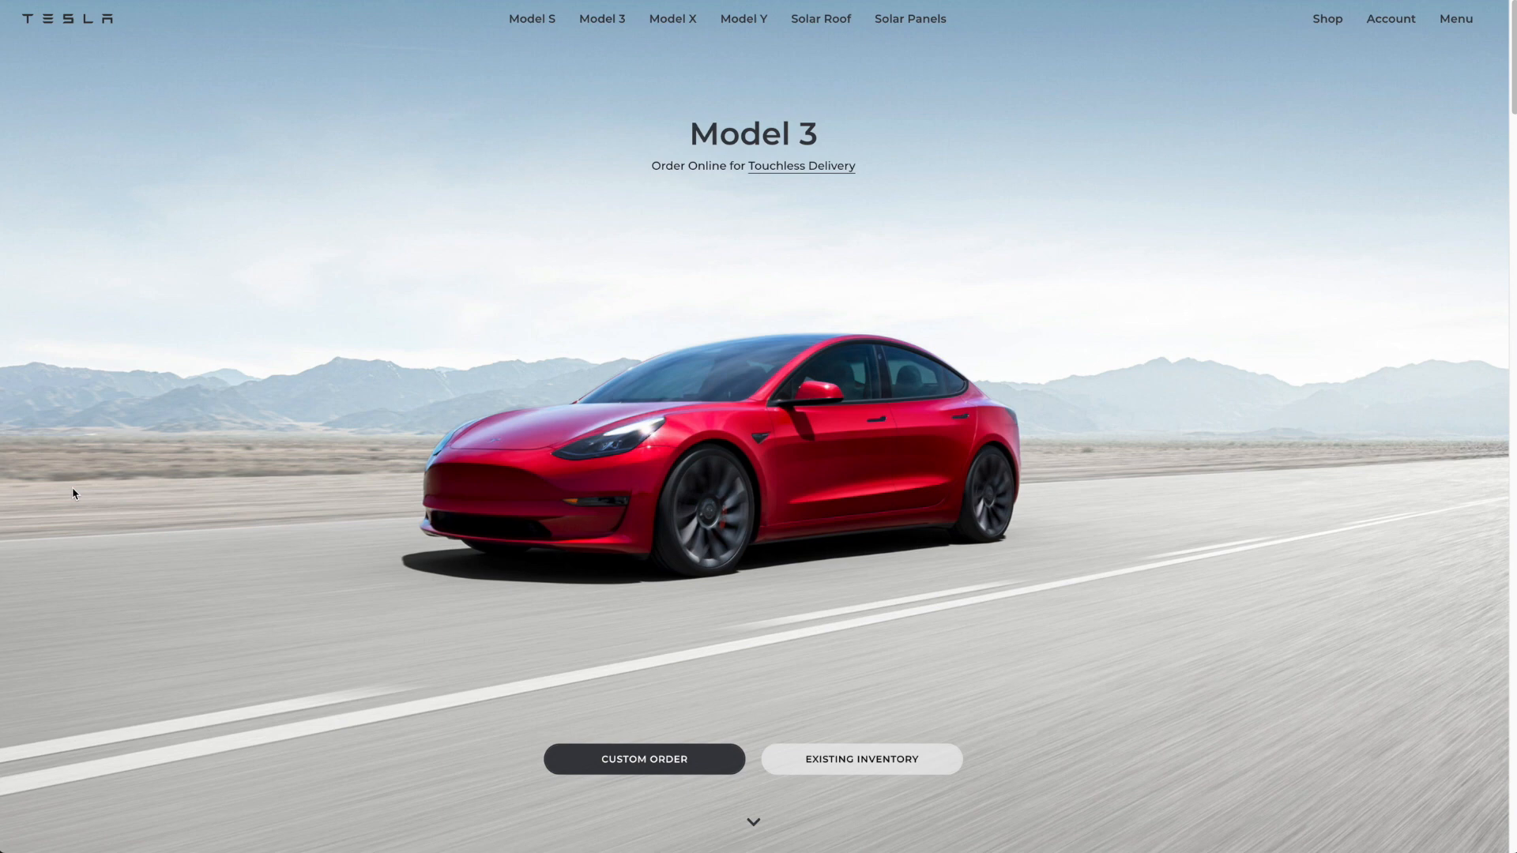
{"action": "scroll", "coordinate": [74, 490], "scroll_direction": "down", "scroll_amount": 4}
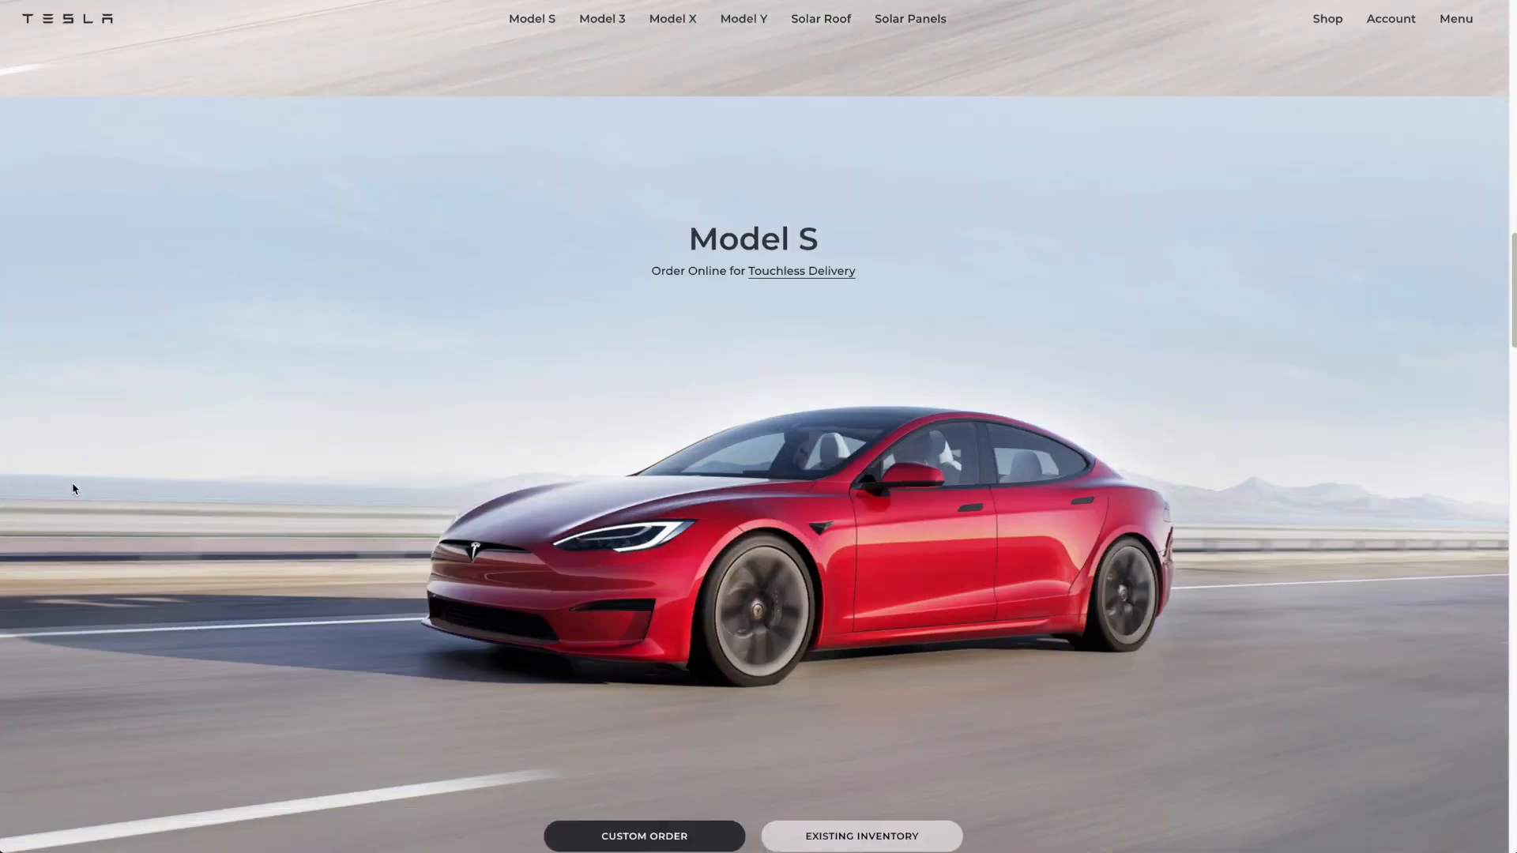
{"action": "scroll", "coordinate": [74, 490], "scroll_direction": "down", "scroll_amount": 4}
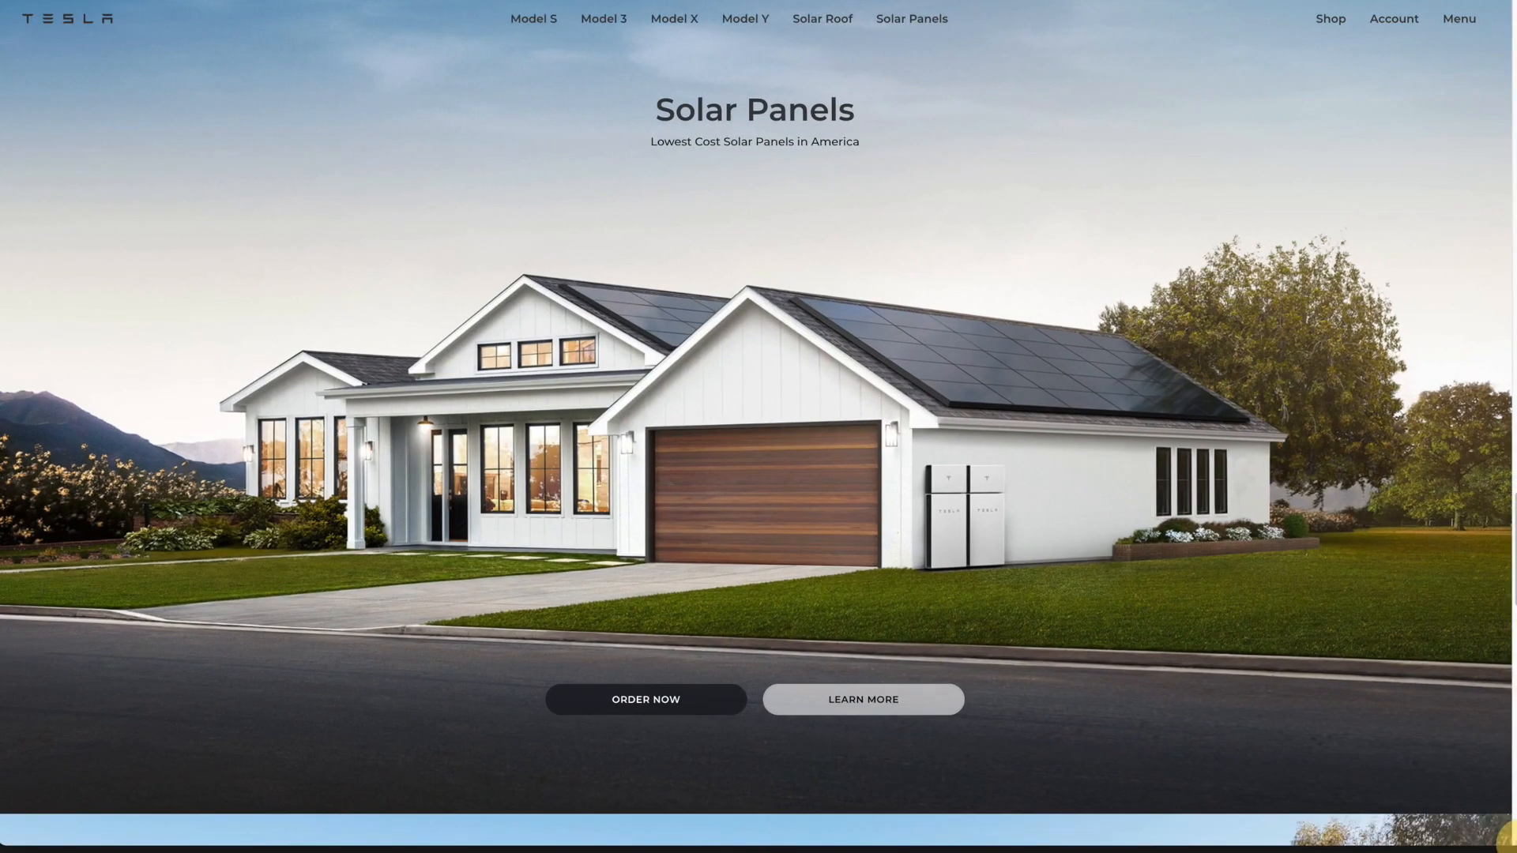
Step: Shrink the live replica's browser window to phone width and check the Solar Roof section's layout and buttons
{"action": "left_click_drag", "start_coordinate": [1508, 839], "coordinate": [278, 661]}
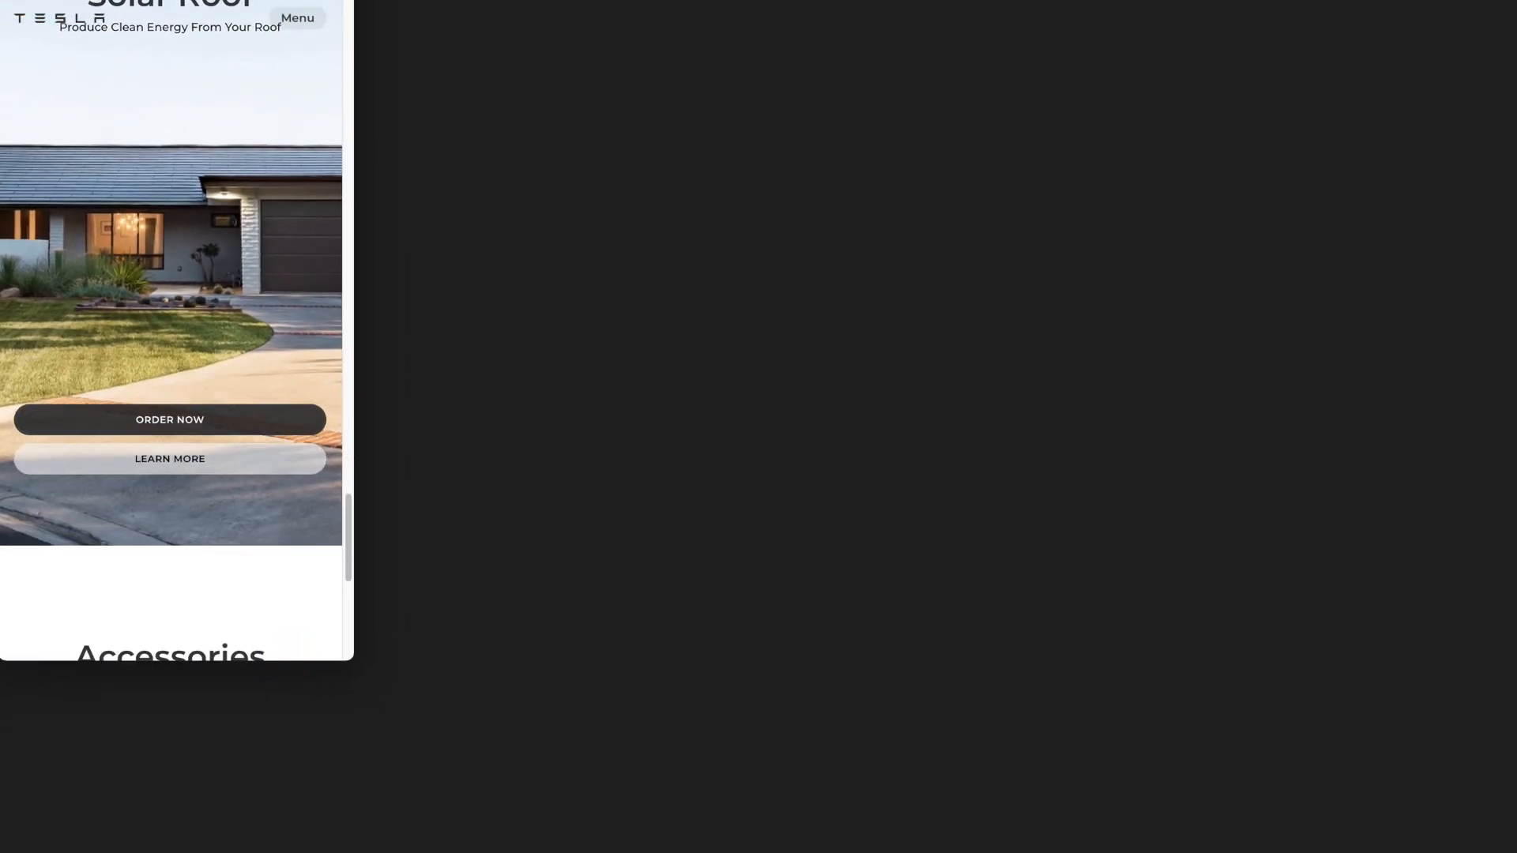
{"action": "left_click_drag", "start_coordinate": [356, 651], "coordinate": [335, 605]}
{"action": "scroll", "coordinate": [294, 489], "scroll_direction": "down", "scroll_amount": 3}
{"action": "scroll", "coordinate": [293, 489], "scroll_direction": "up", "scroll_amount": 10}
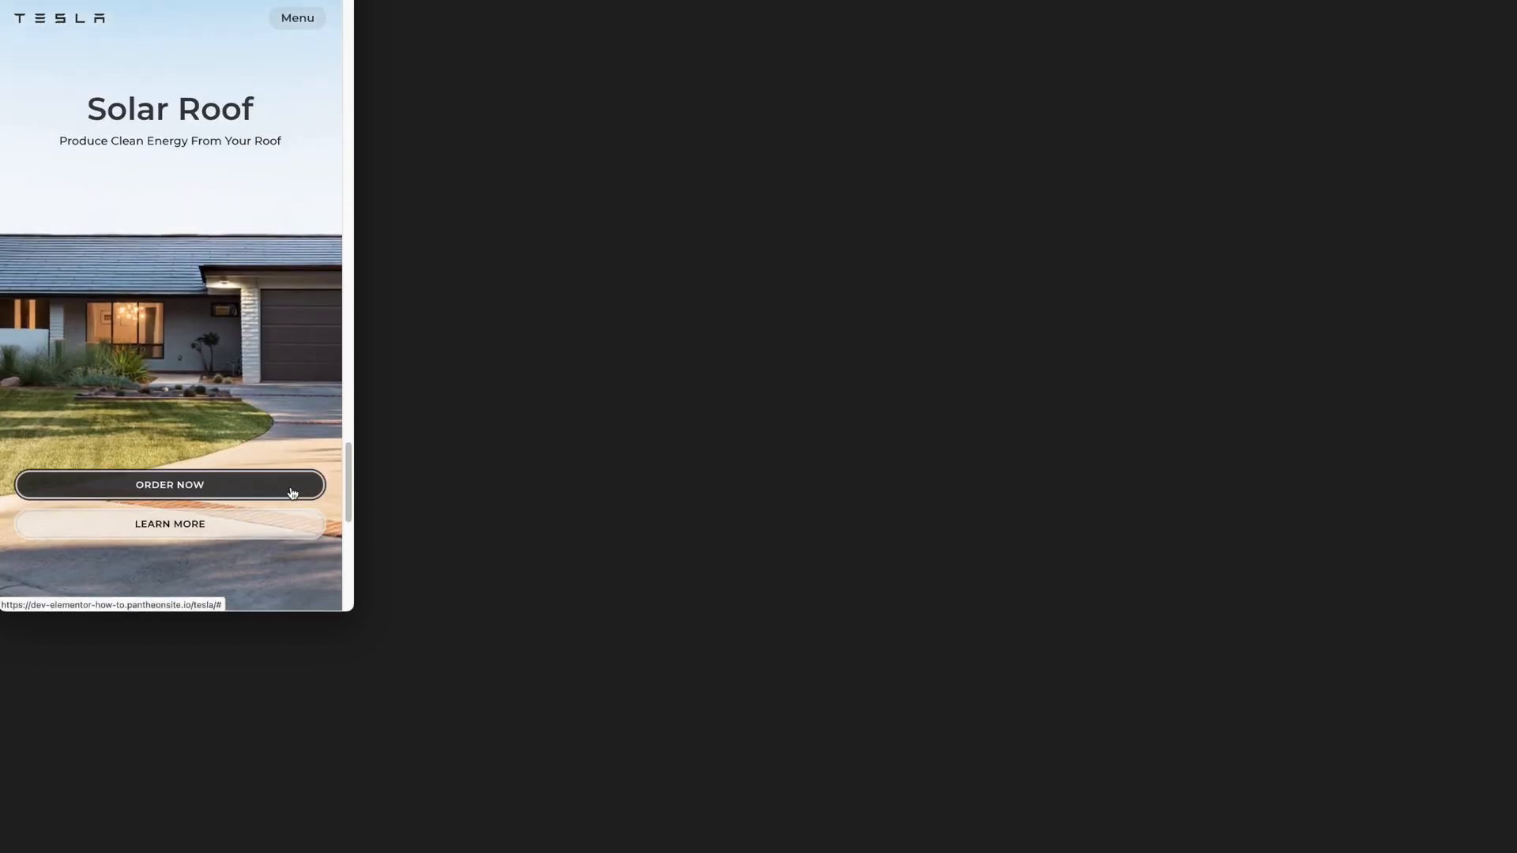